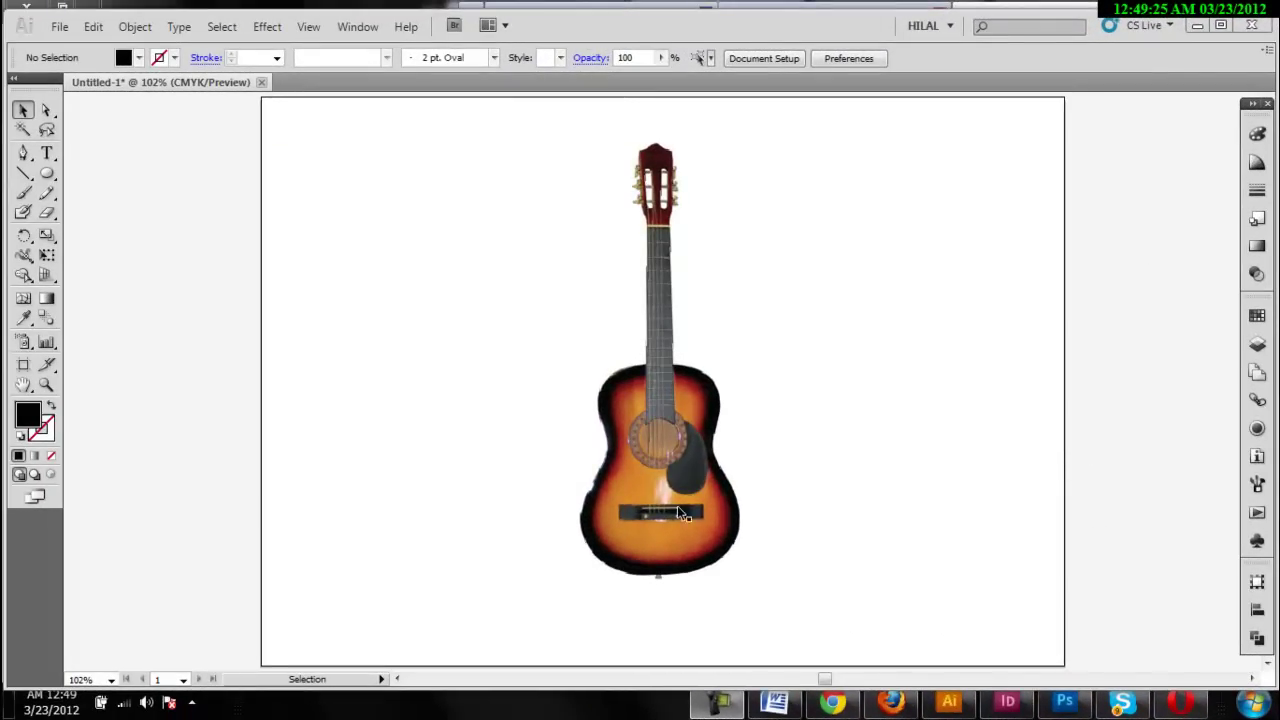
- Scale the guitar photo up to 181.808 mm square and move it lower-left on the artboard
click(677, 512)
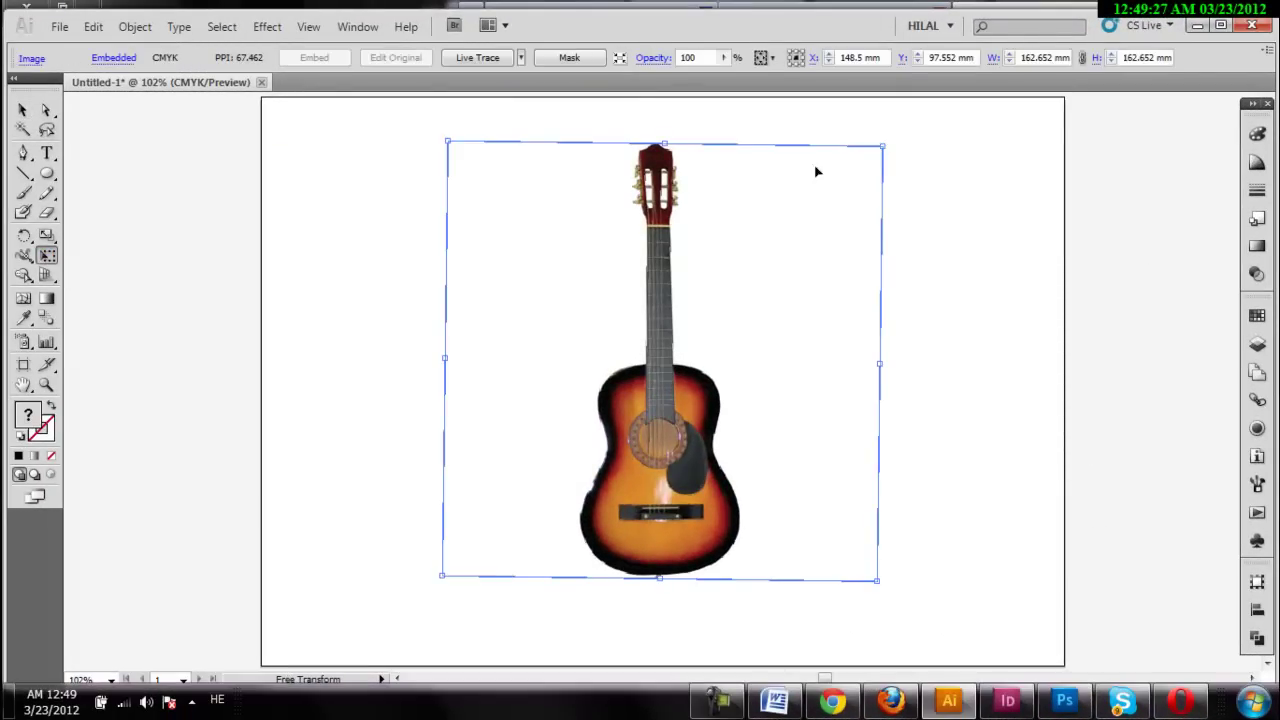
drag(881, 146, 930, 126)
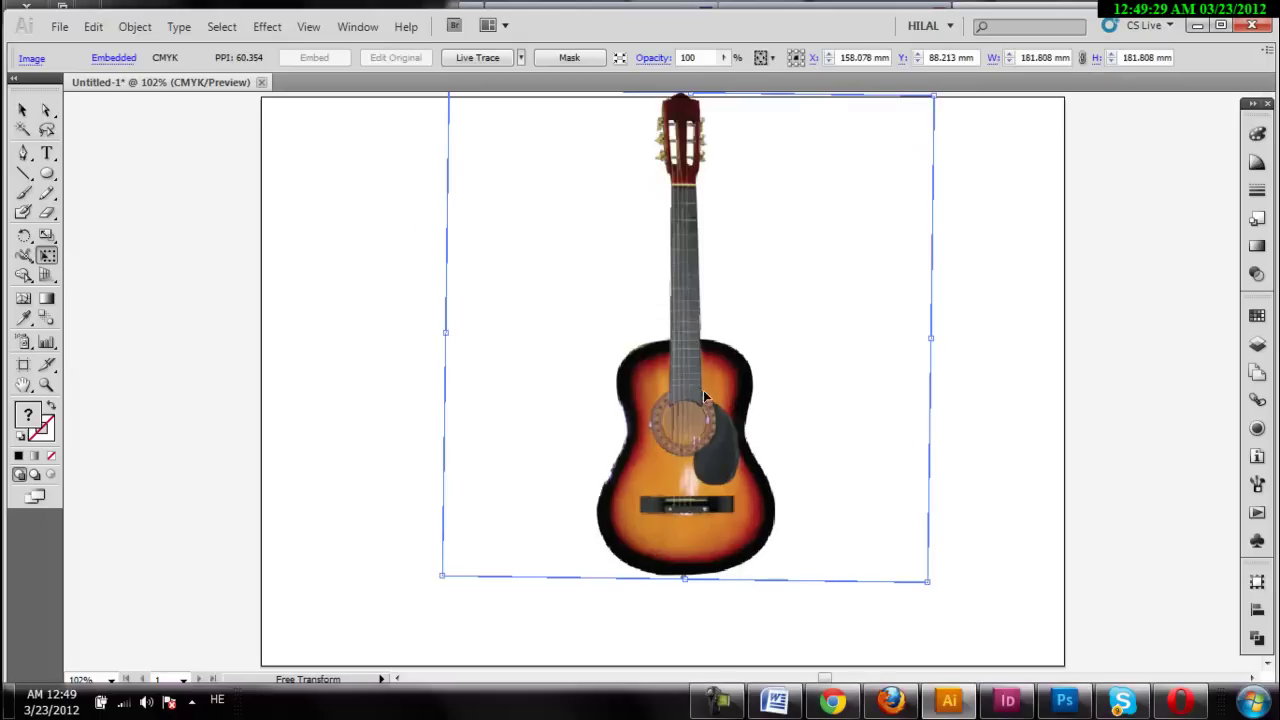
drag(703, 390, 679, 428)
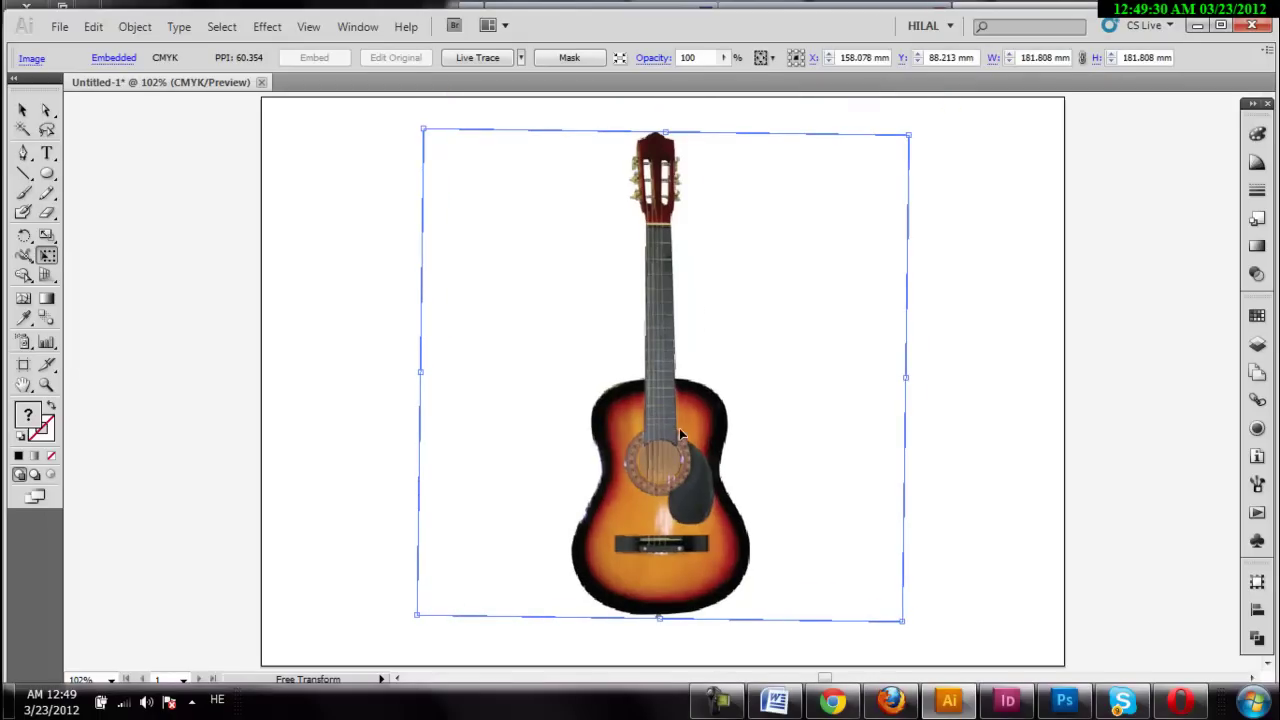
click(145, 187)
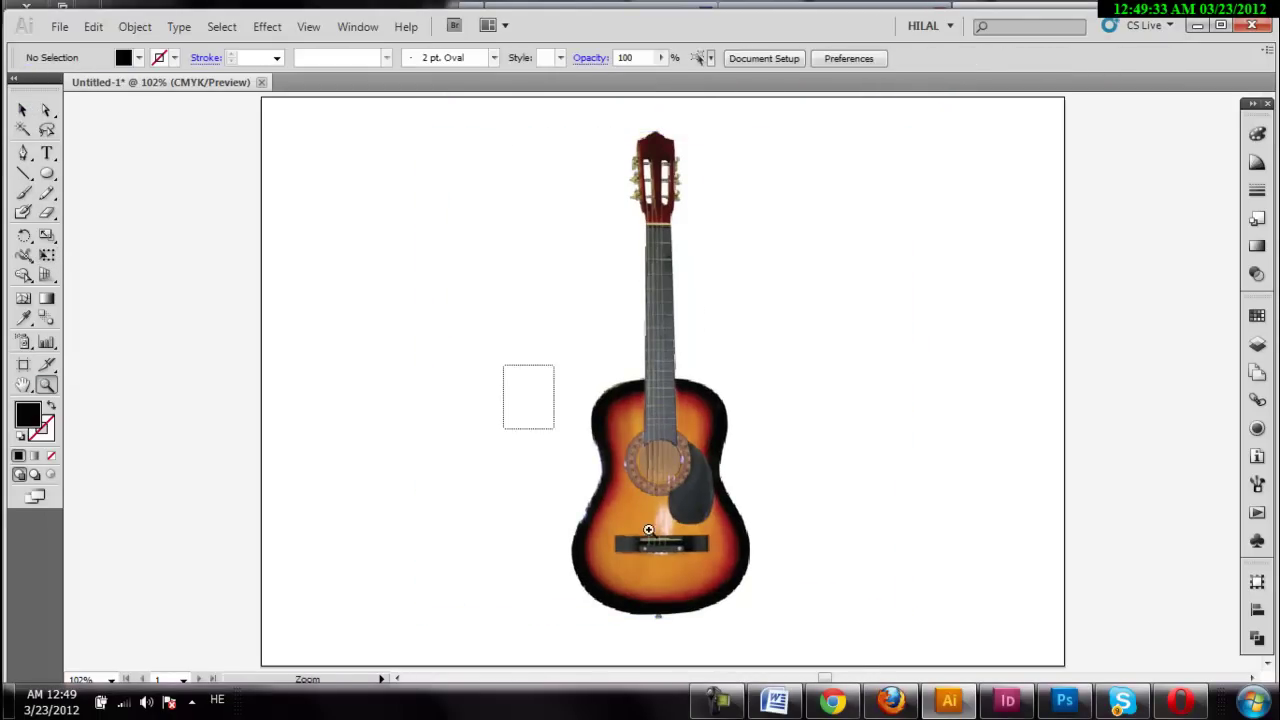
- Zoom into the guitar body and trace its left edge with curved Pen anchors
drag(502, 364, 864, 654)
scroll(648, 467, up, 1)
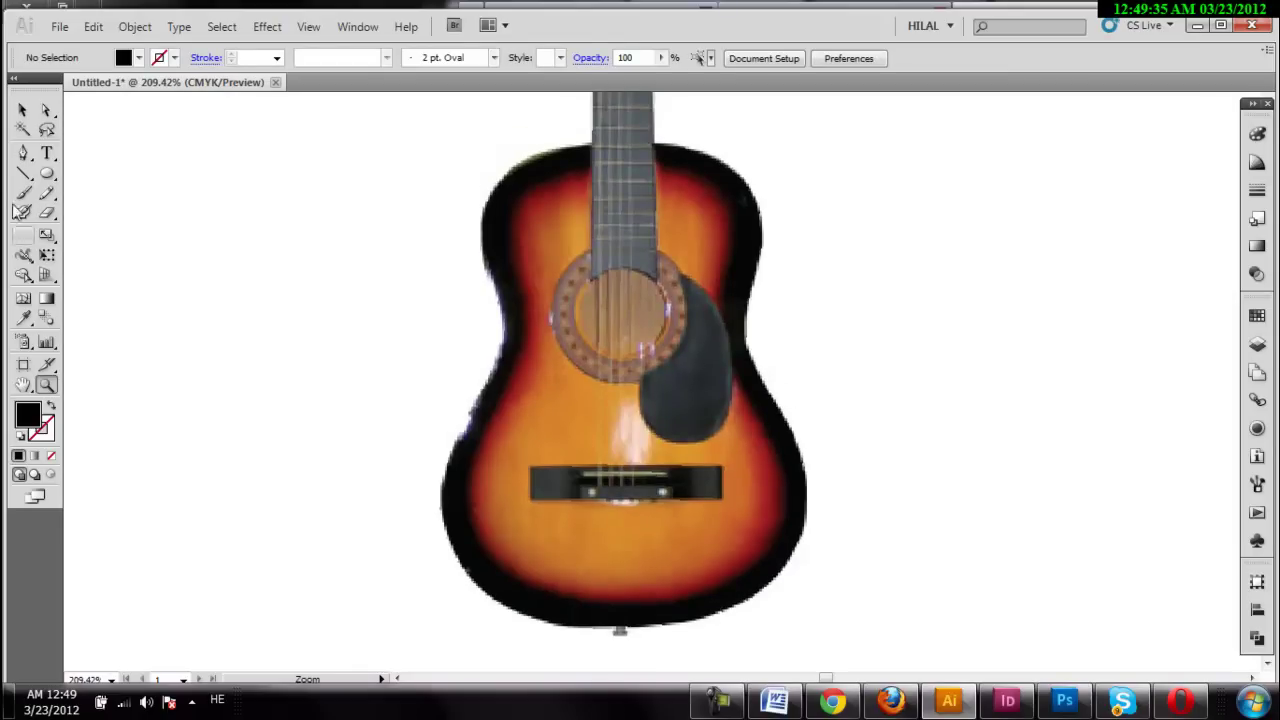
click(24, 154)
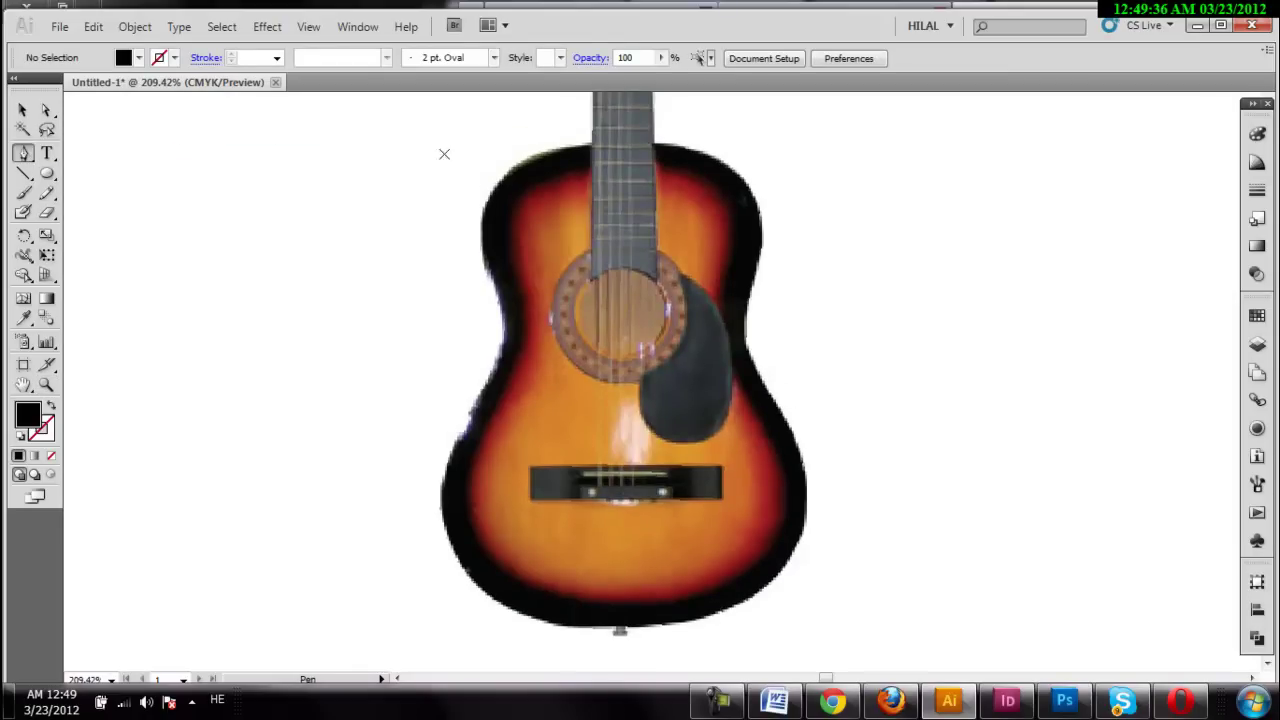
click(589, 146)
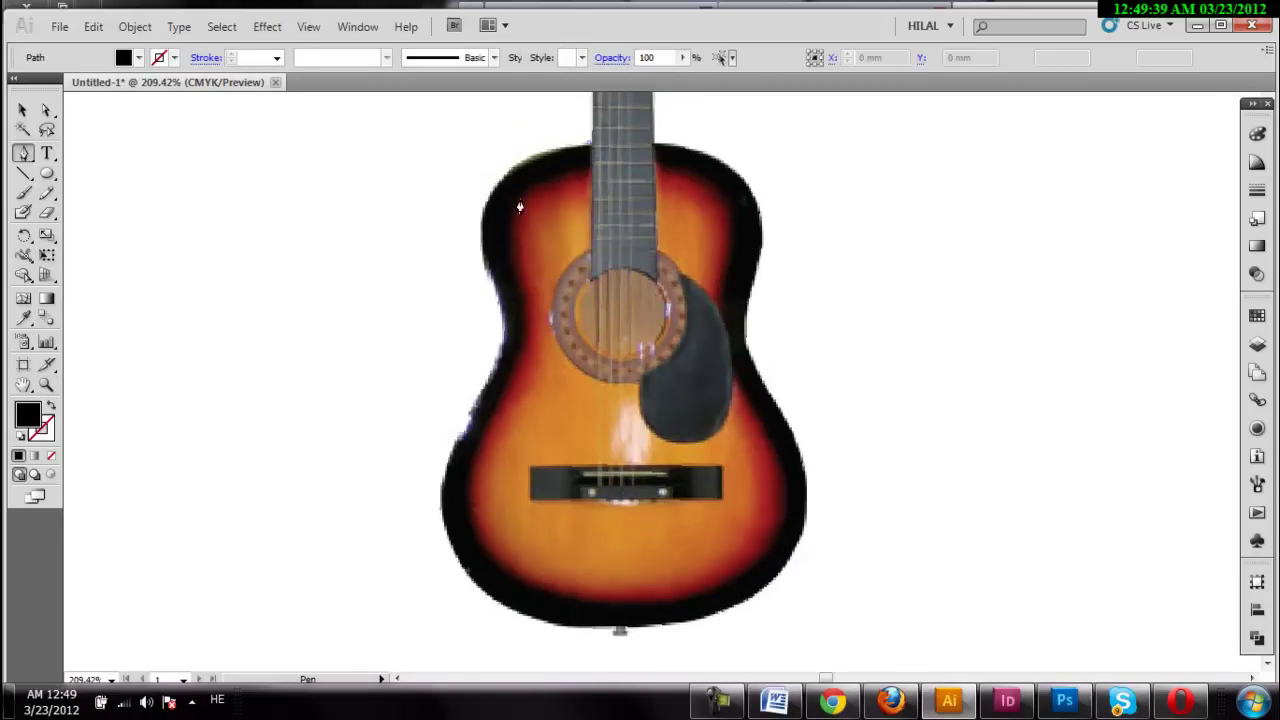
click(490, 280)
drag(490, 283, 530, 409)
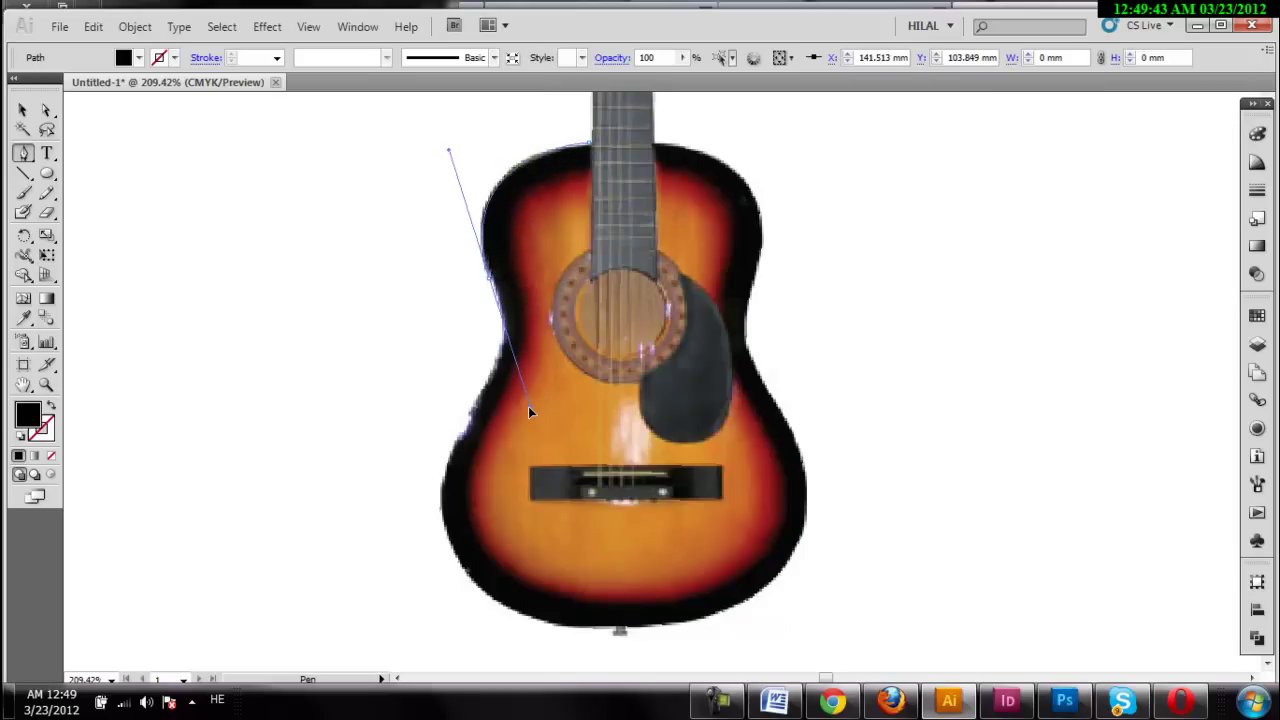
click(489, 280)
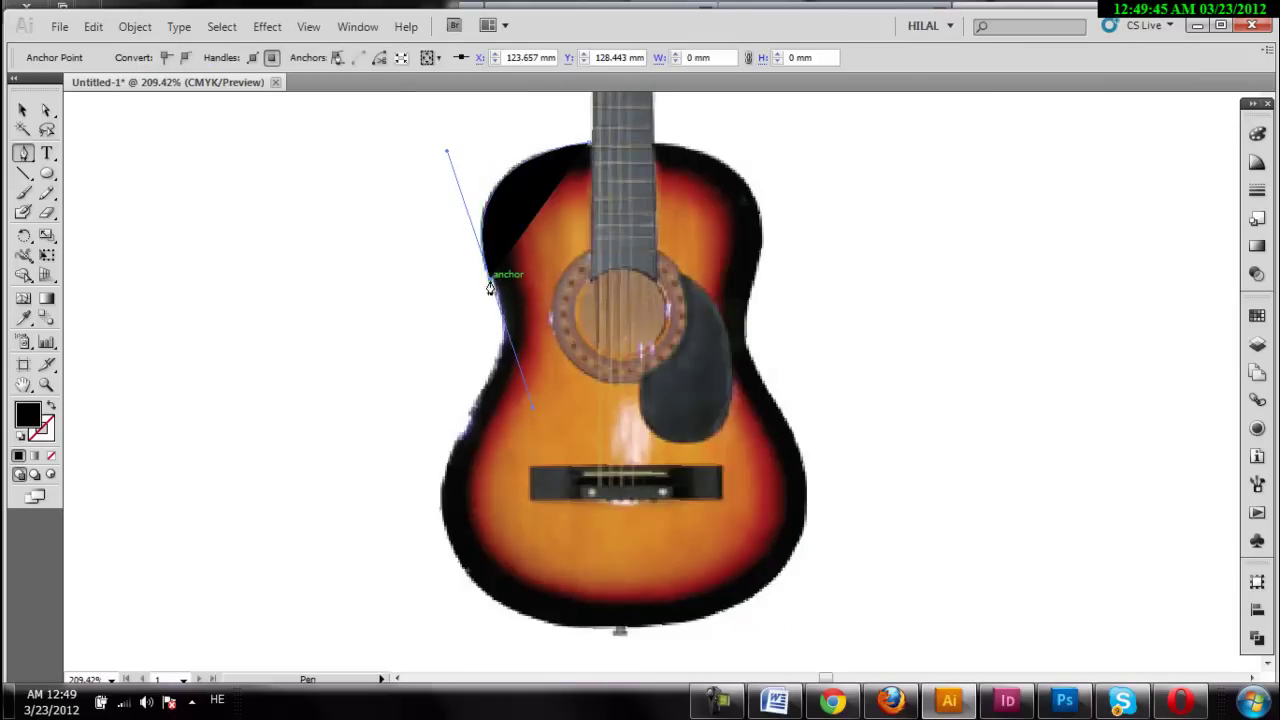
drag(451, 455, 373, 556)
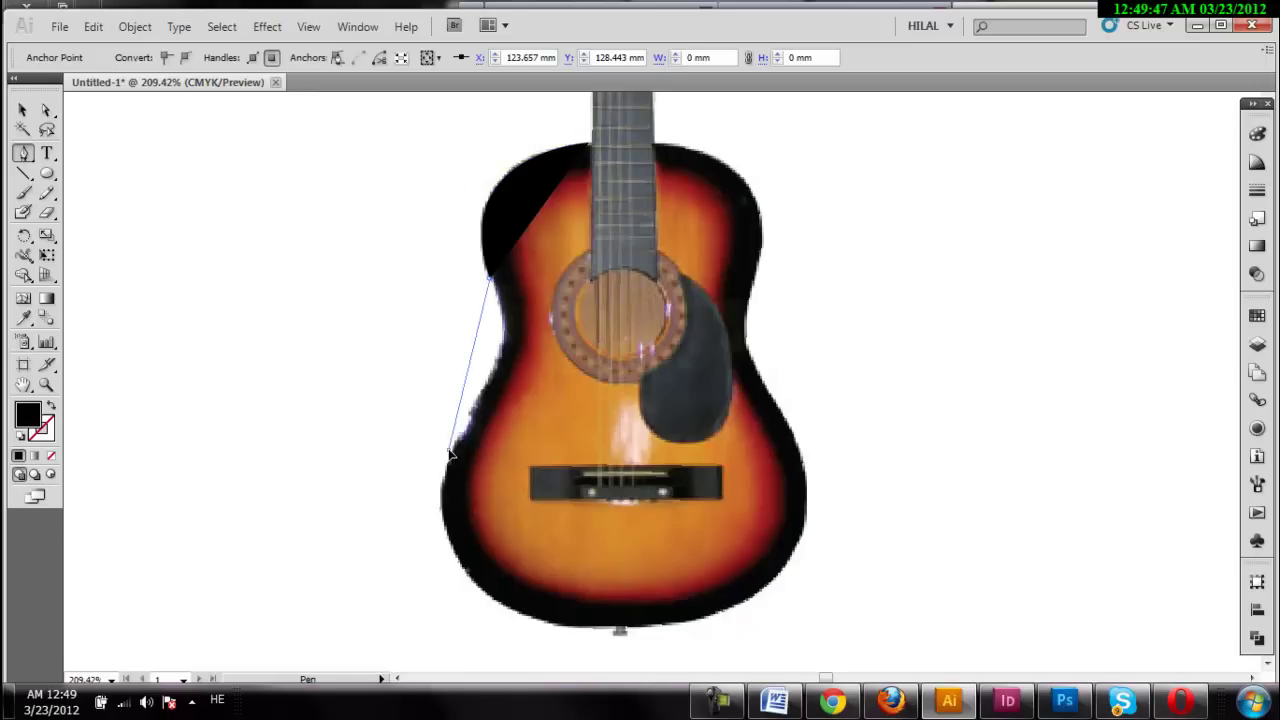
key(ctrl+z)
drag(487, 387, 458, 406)
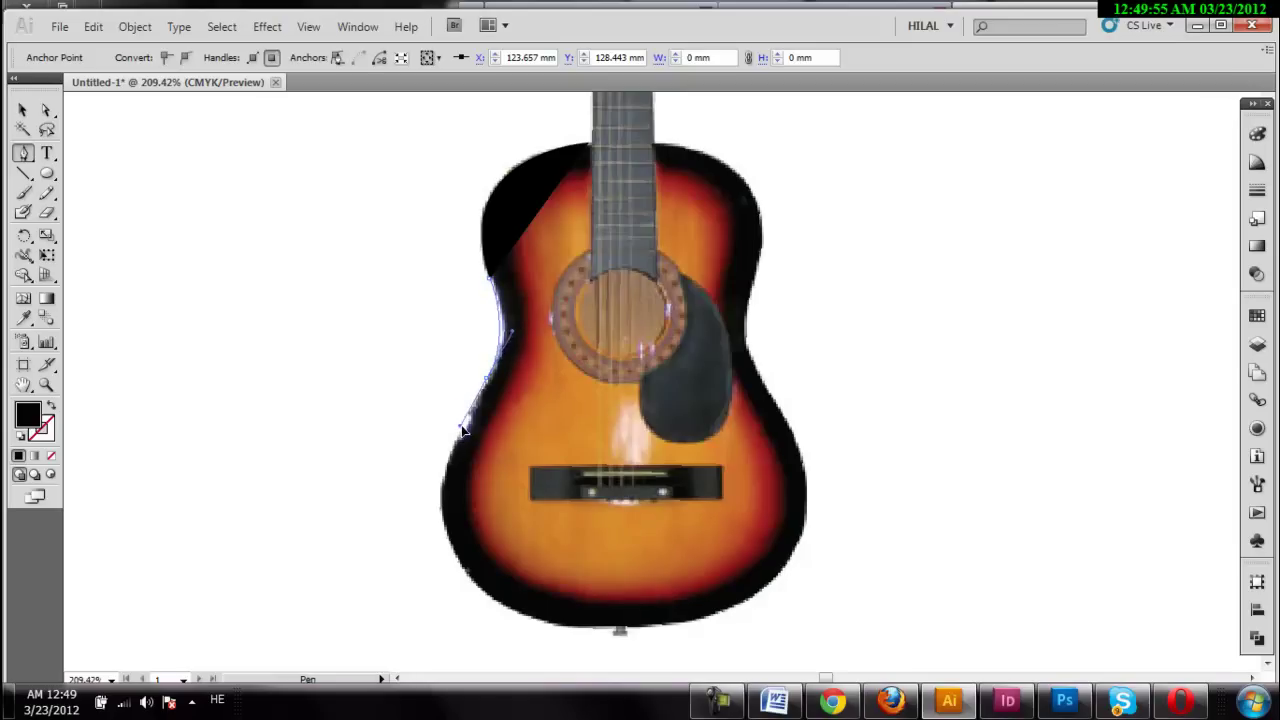
drag(458, 432, 470, 434)
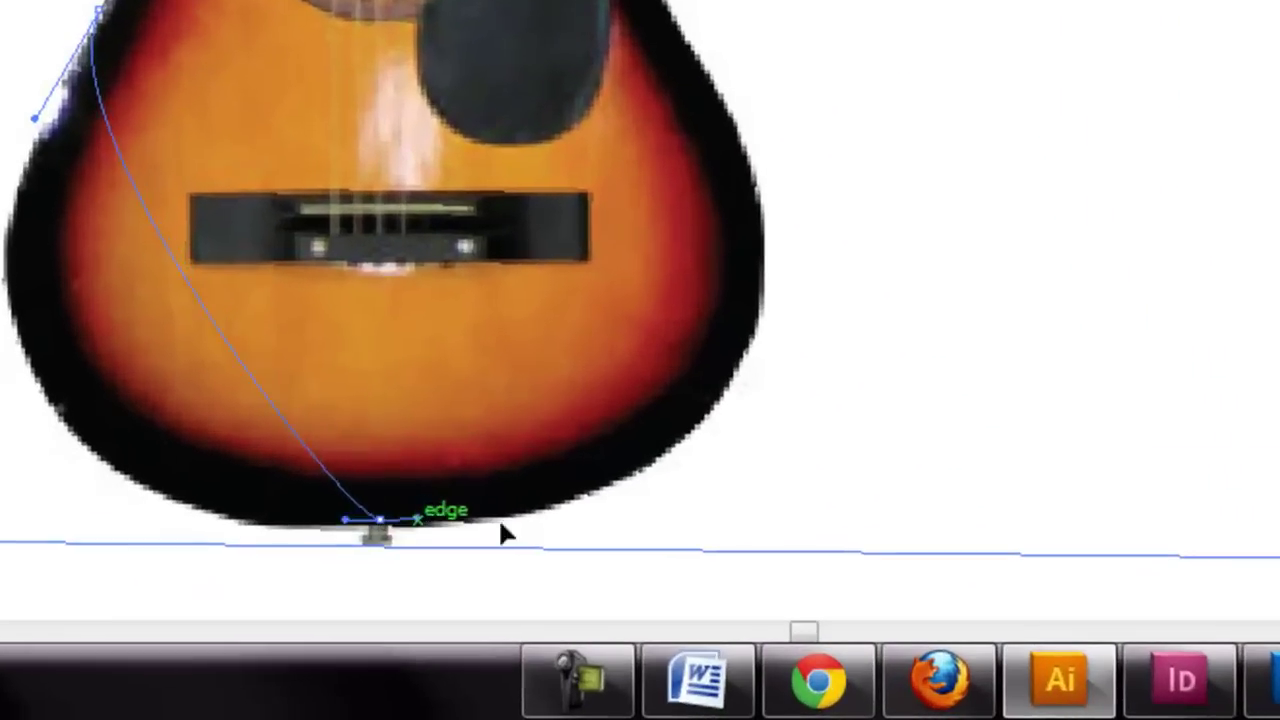
- Continue the path along the guitar's bottom curve and up the lower right edge
drag(620, 630, 810, 611)
mouse_move(770, 476)
mouse_down()
mouse_move(800, 480)
mouse_move(900, 557)
mouse_move(874, 534)
mouse_move(920, 551)
mouse_move(926, 530)
mouse_up()
mouse_move(576, 534)
mouse_down()
mouse_move(210, 518)
mouse_move(226, 524)
mouse_move(198, 534)
mouse_move(191, 523)
mouse_move(447, 625)
mouse_move(506, 465)
mouse_move(536, 509)
mouse_up()
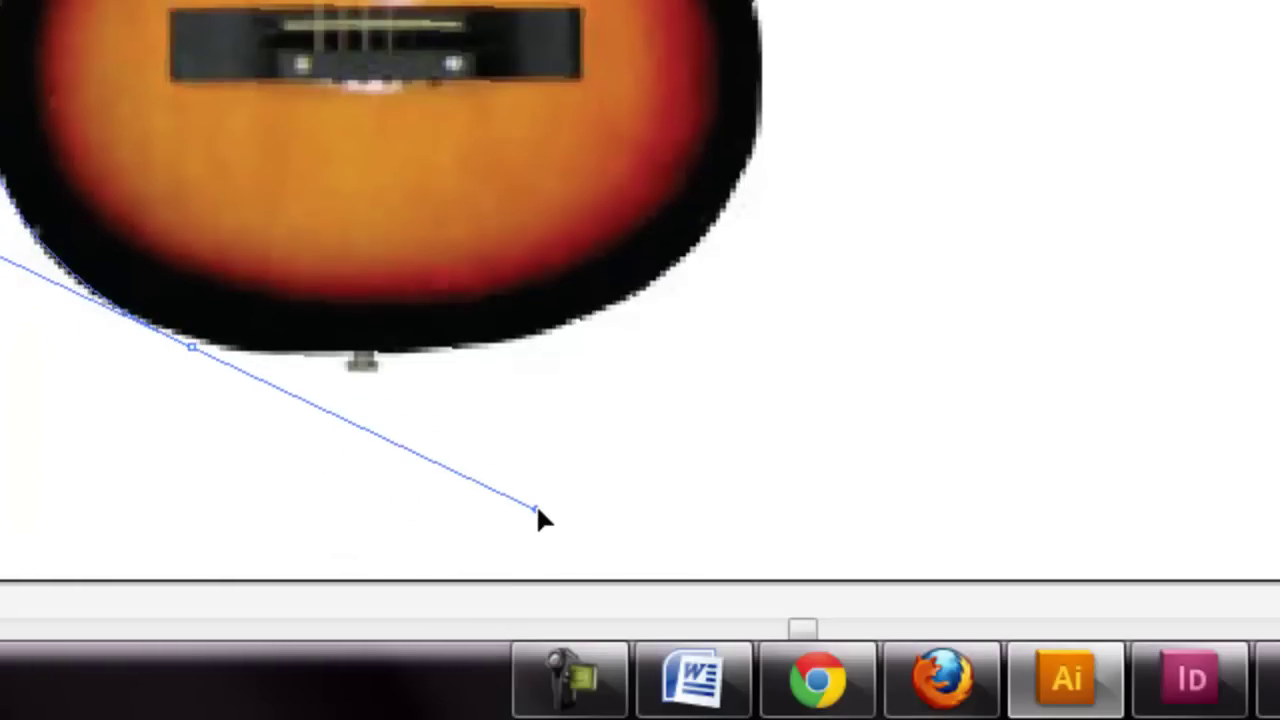
click(192, 348)
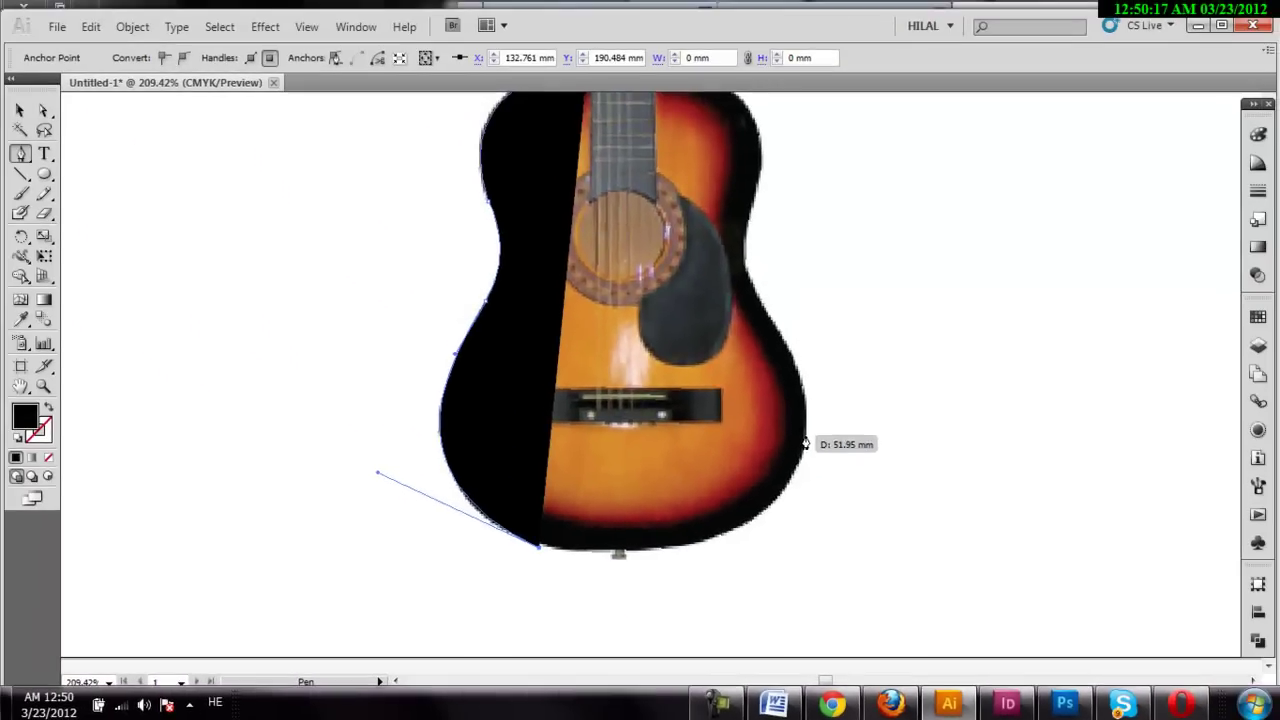
drag(804, 442, 840, 287)
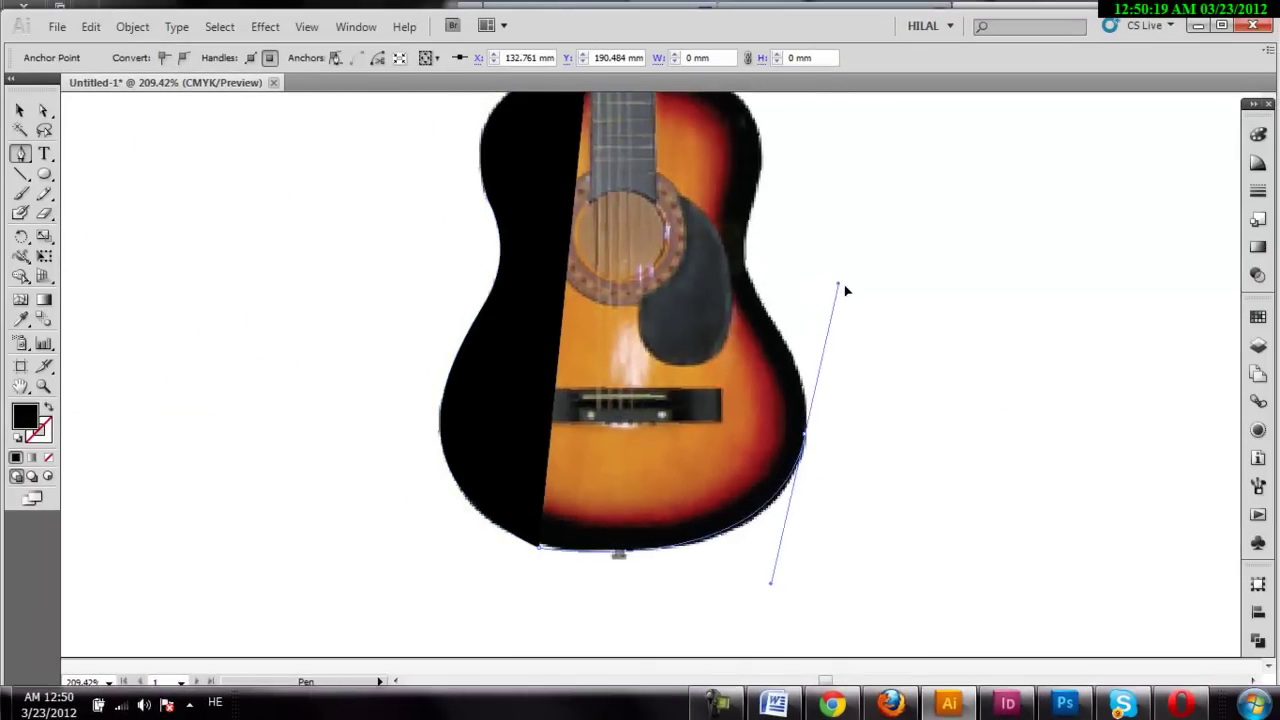
drag(845, 290, 826, 277)
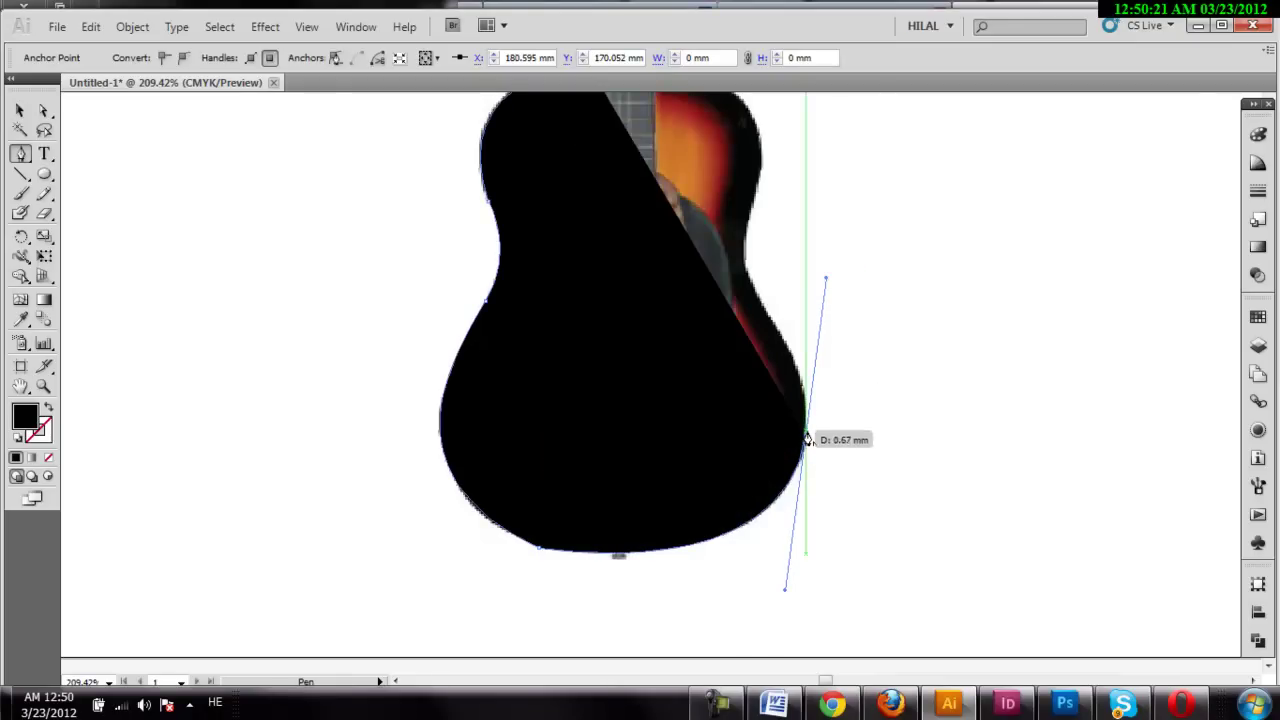
click(806, 441)
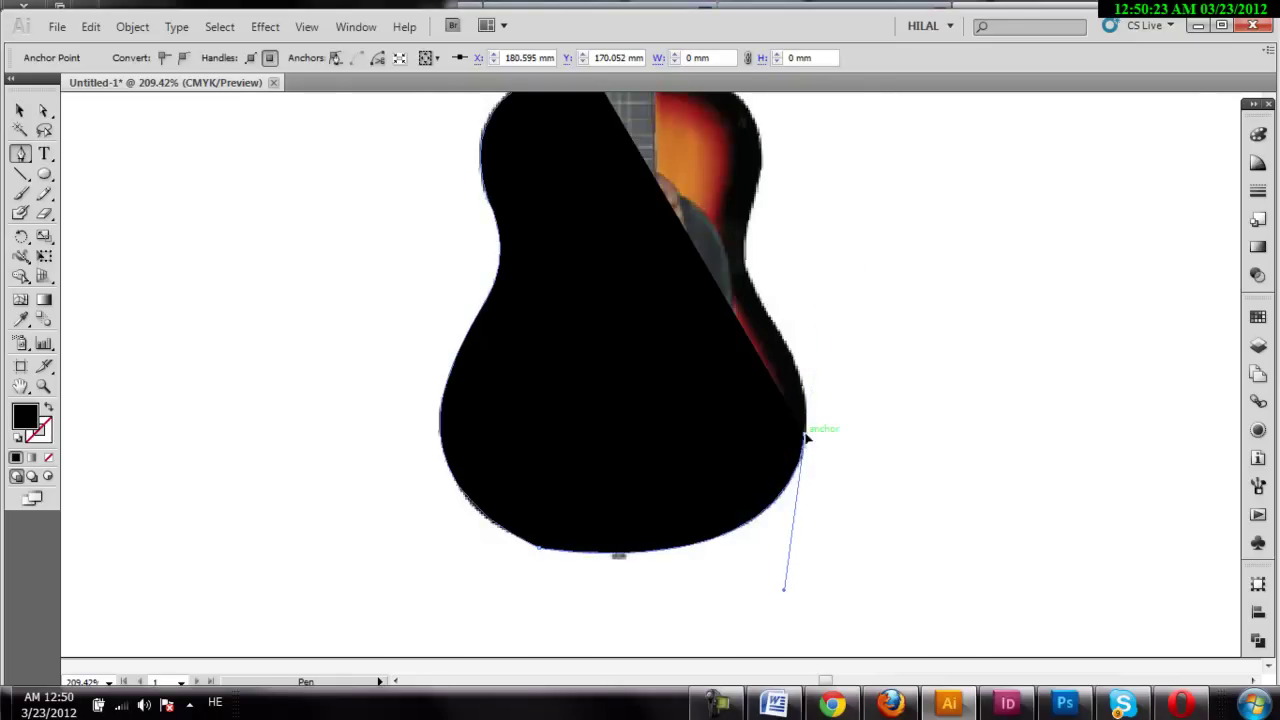
scroll(808, 470, up, 2)
click(745, 343)
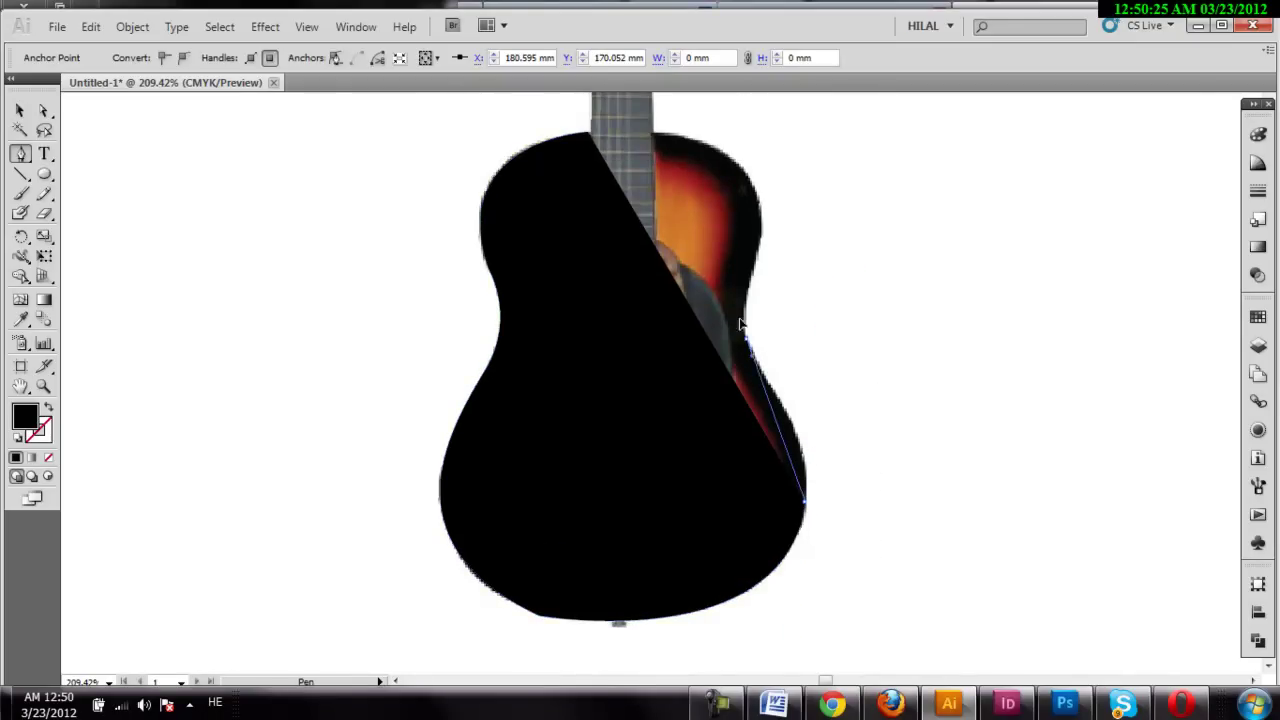
click(678, 223)
mouse_move(745, 342)
mouse_down()
mouse_move(780, 428)
mouse_move(768, 413)
mouse_up()
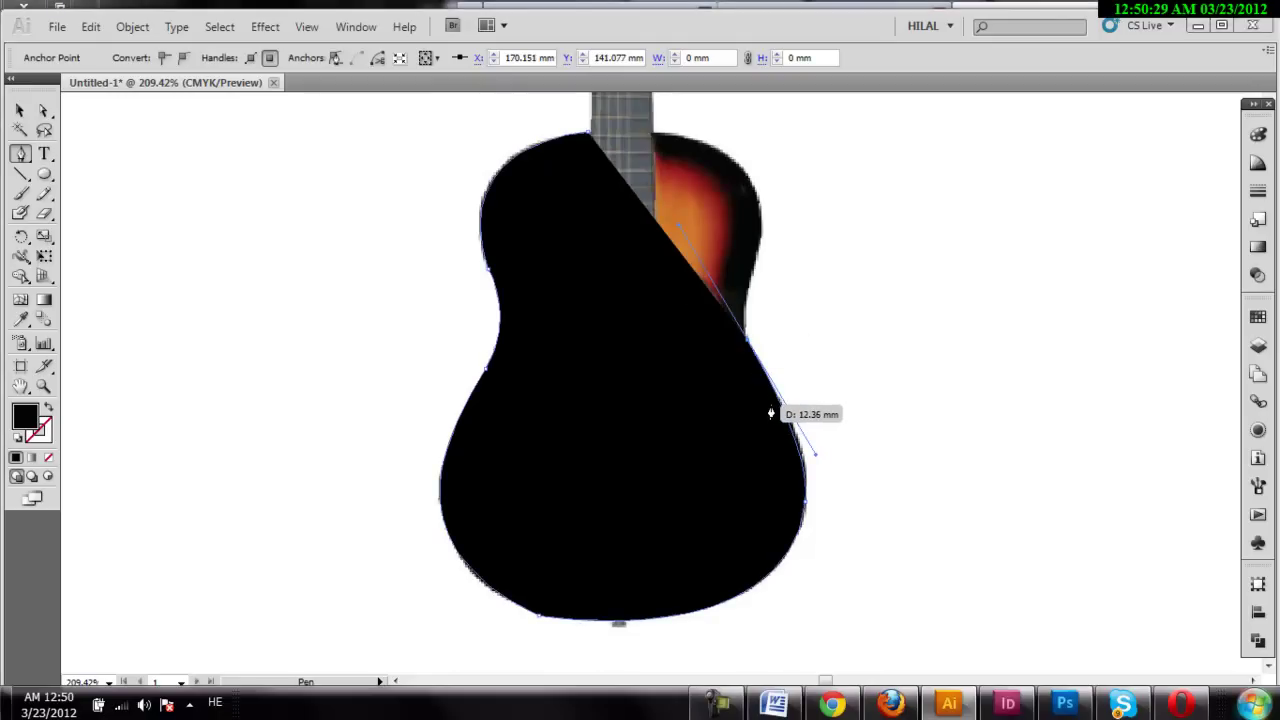
key(super)
- Give the traced guitar path a red 1 pt stroke and no fill
right_click(771, 413)
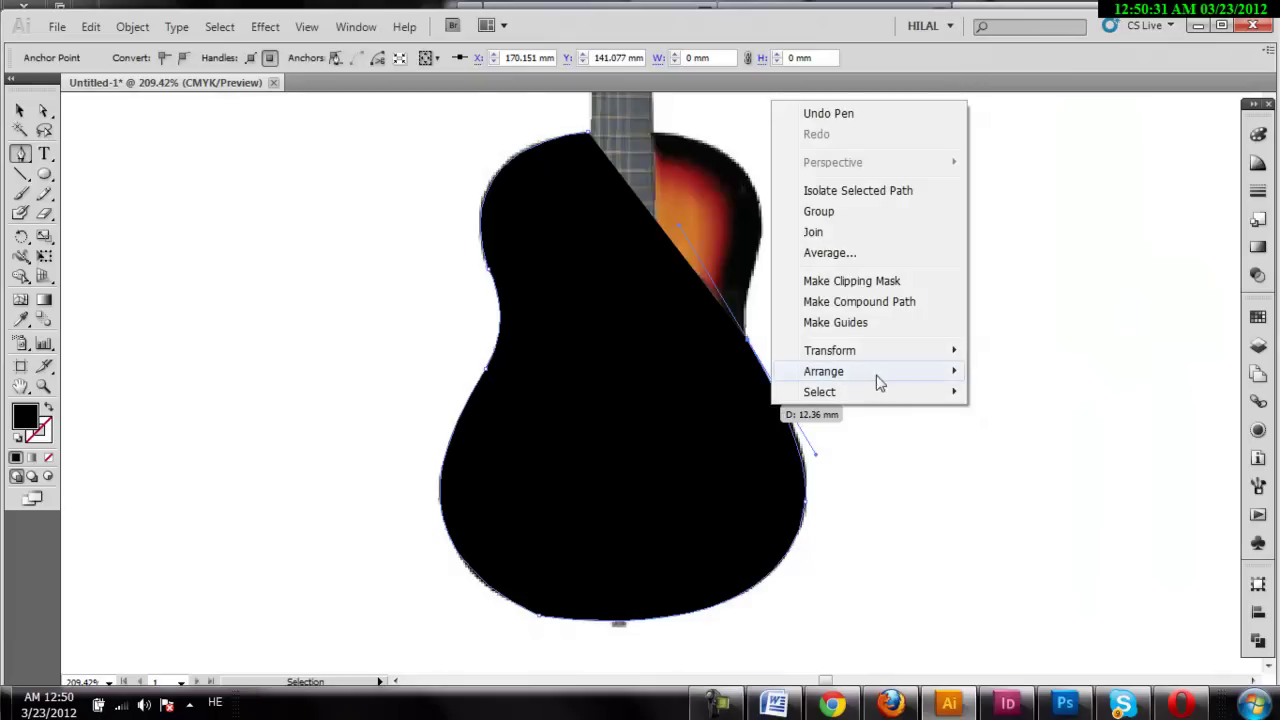
key(Escape)
key(v)
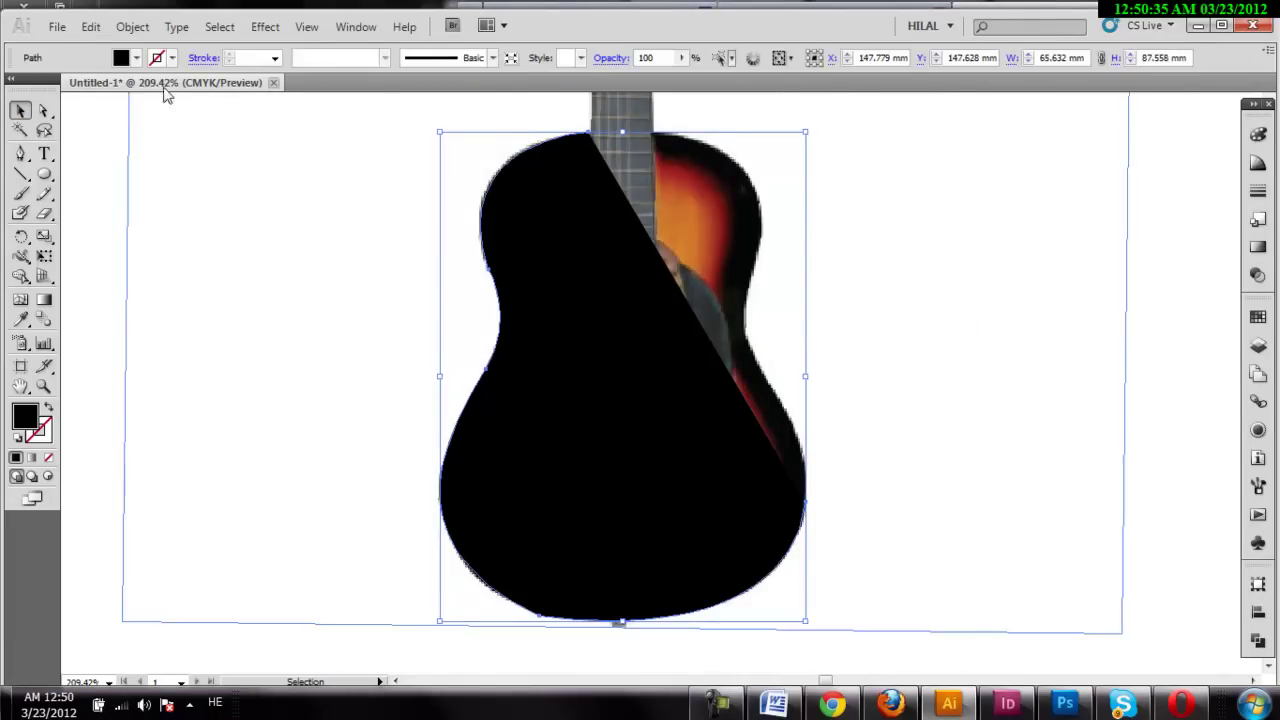
click(136, 57)
click(8, 136)
click(129, 107)
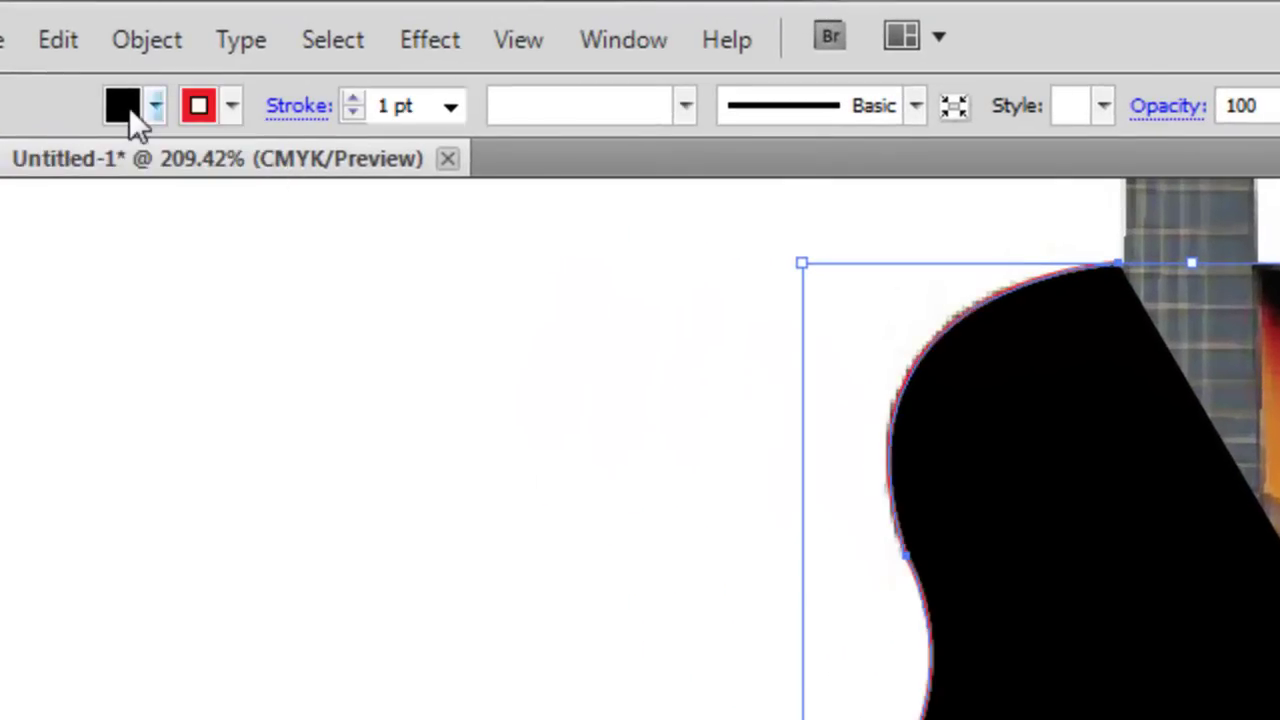
click(2, 145)
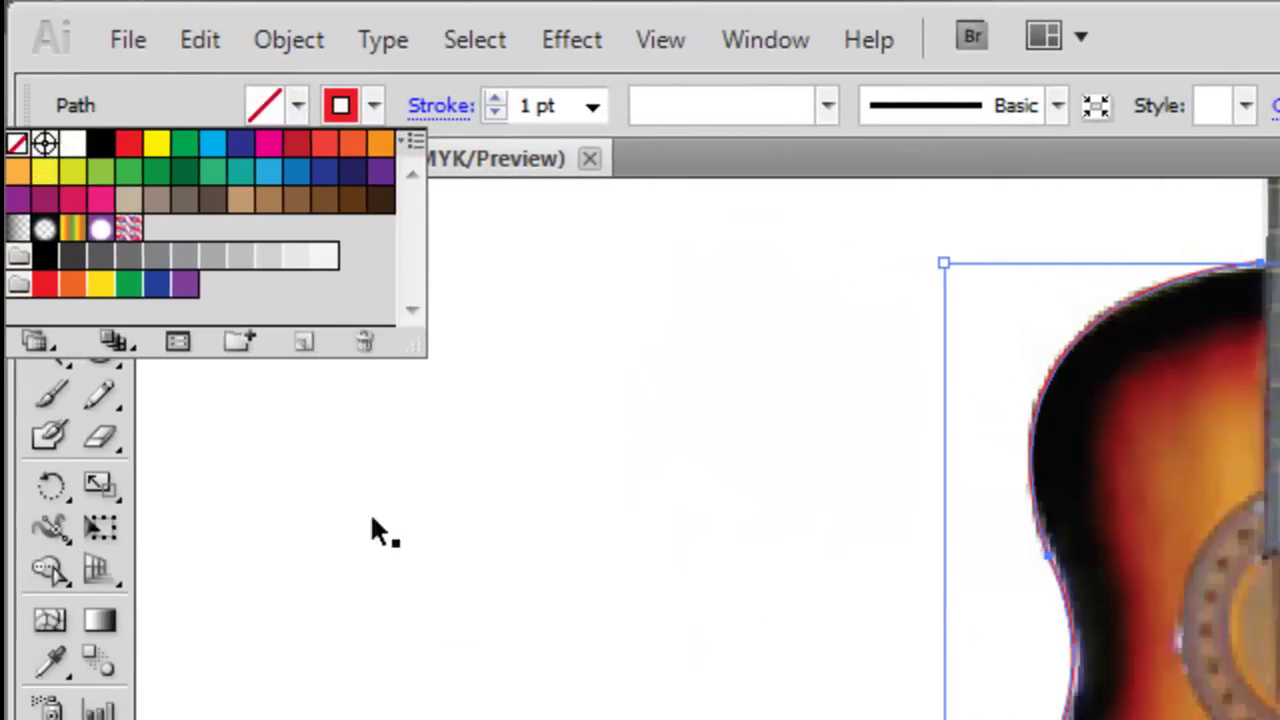
right_click(325, 526)
click(49, 308)
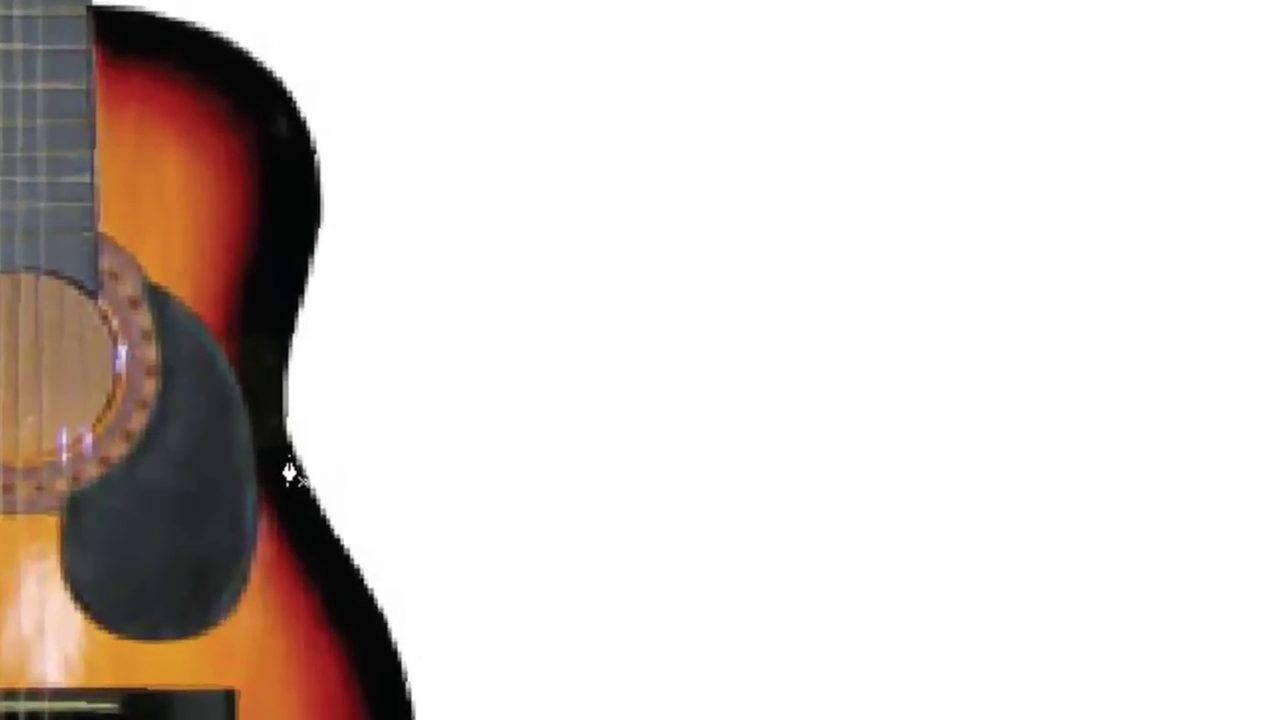
- Extend the outline around the body's waist and upper right edge to the body top
drag(803, 347, 779, 333)
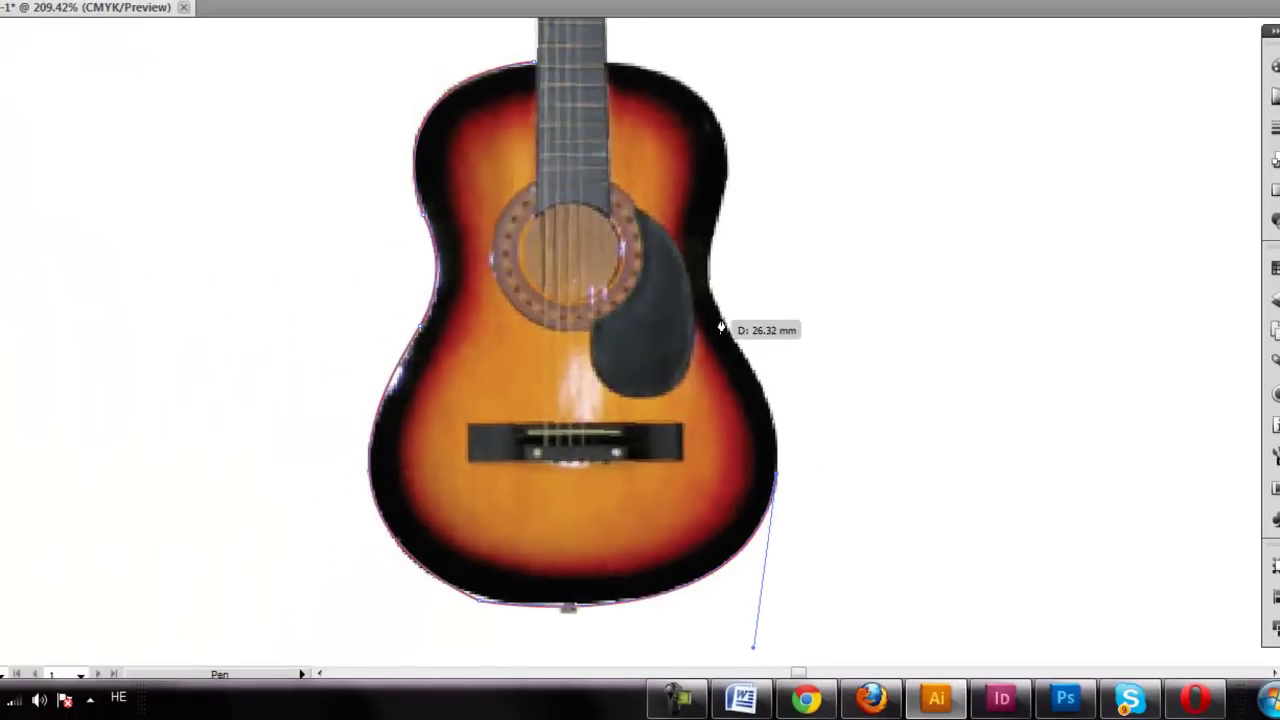
mouse_move(677, 281)
mouse_down()
mouse_move(650, 213)
mouse_move(735, 348)
mouse_up()
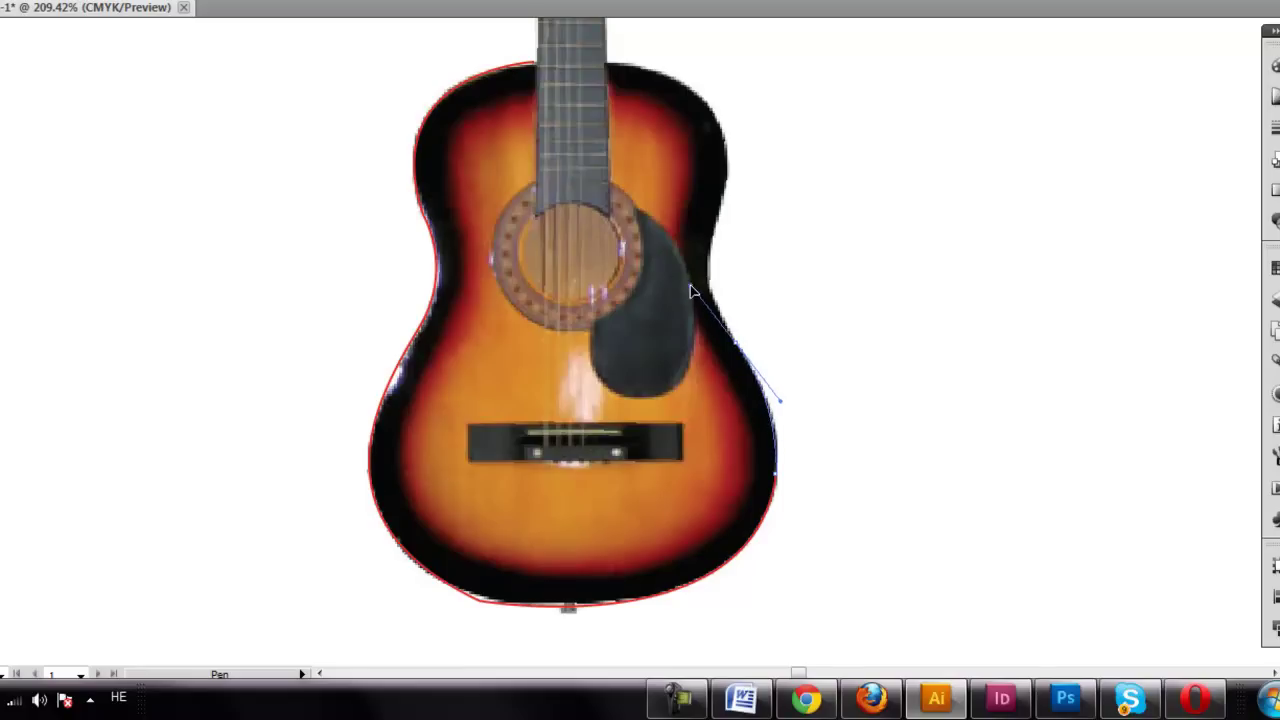
click(737, 349)
drag(736, 350, 723, 205)
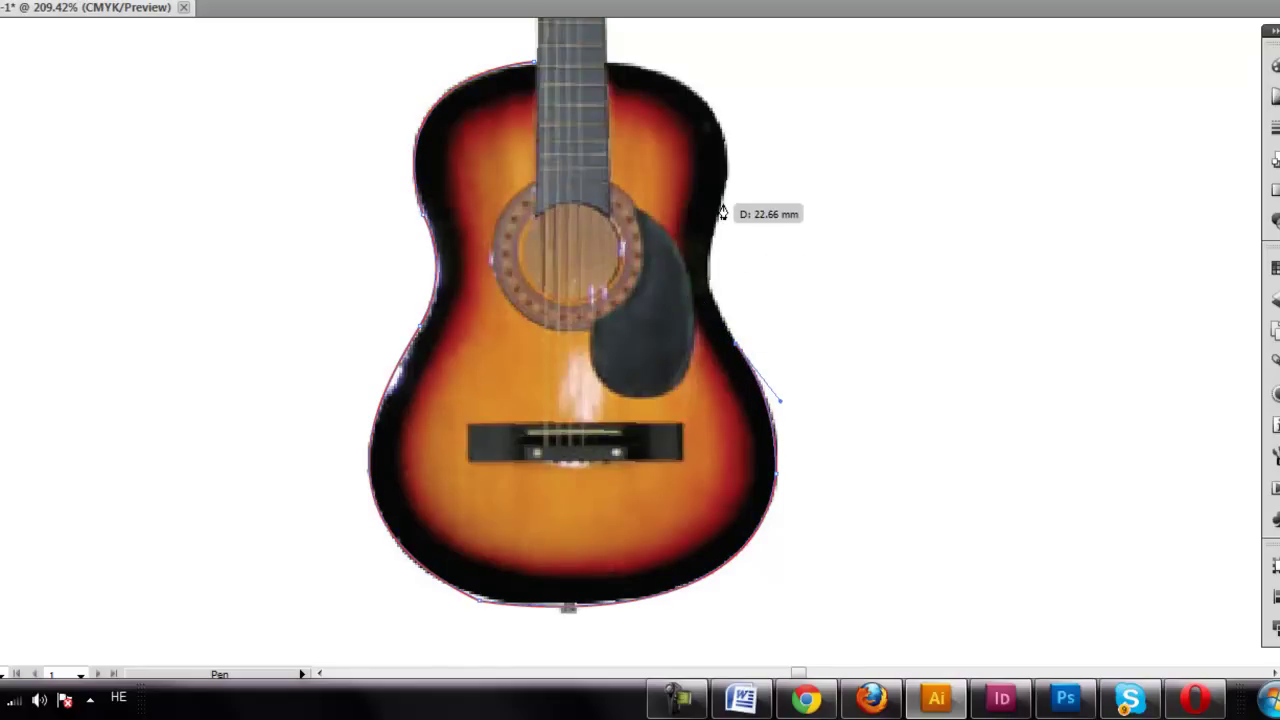
drag(741, 158, 761, 129)
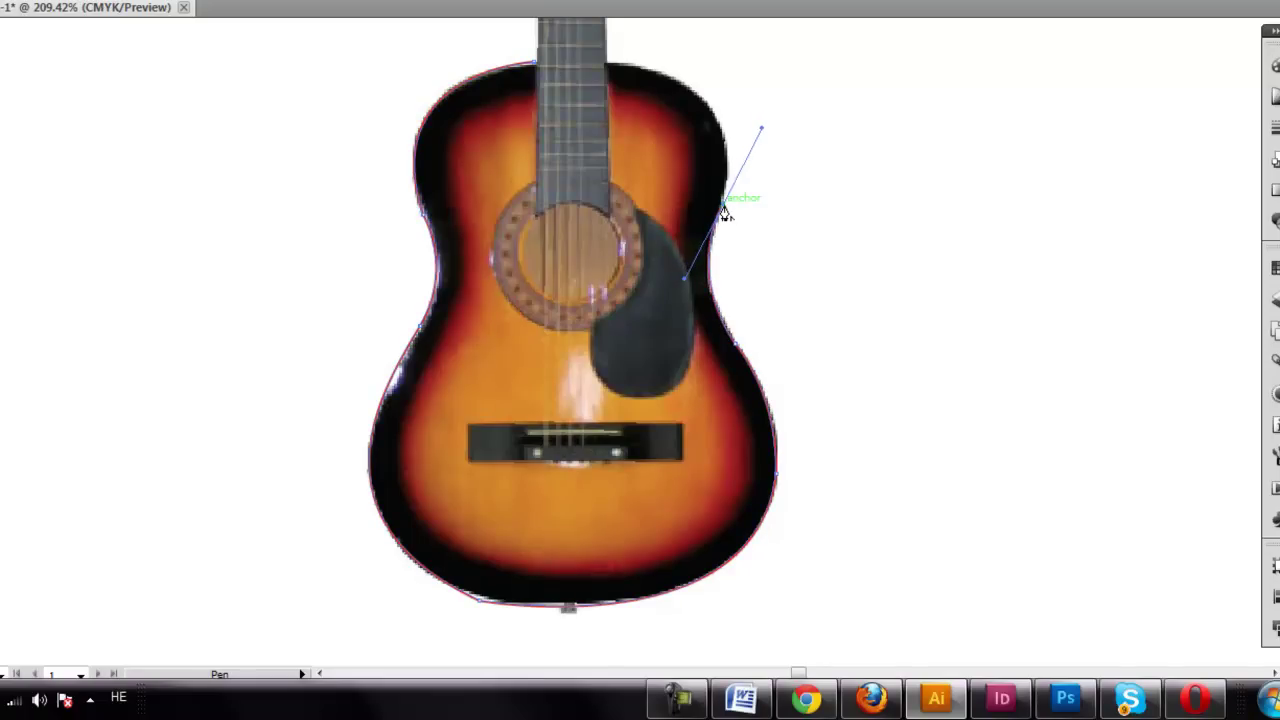
click(723, 211)
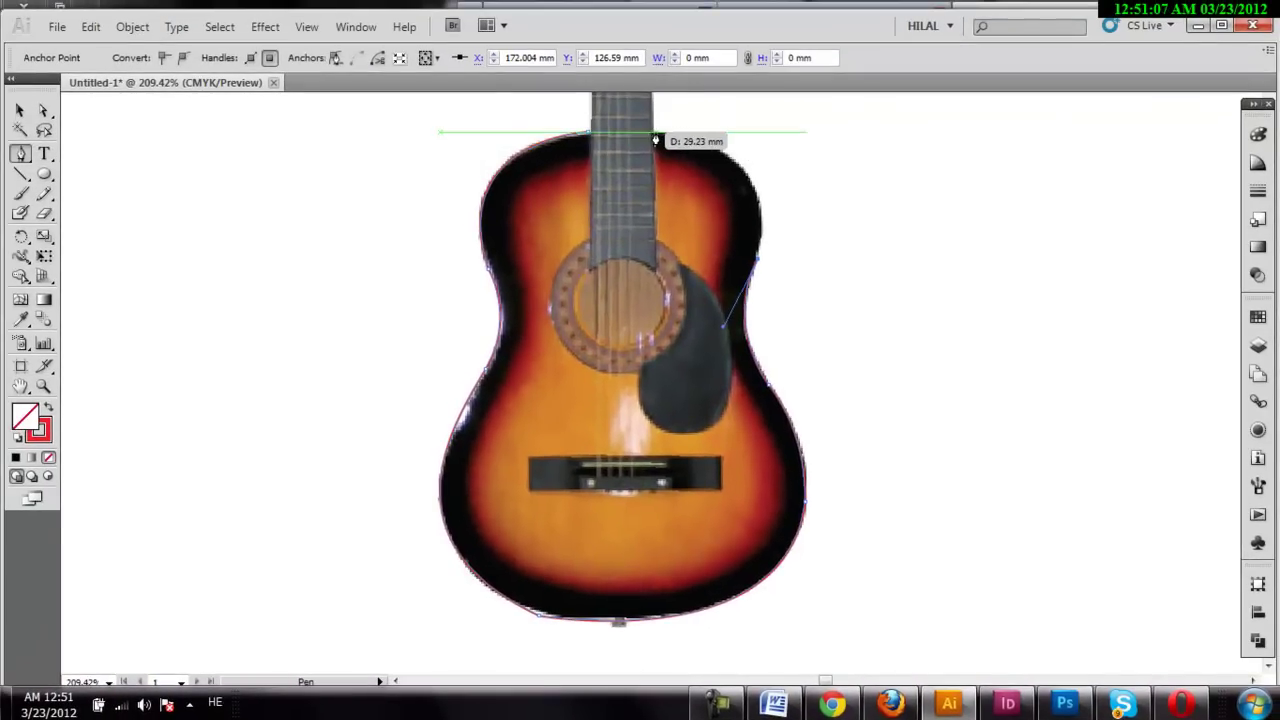
drag(655, 135, 519, 126)
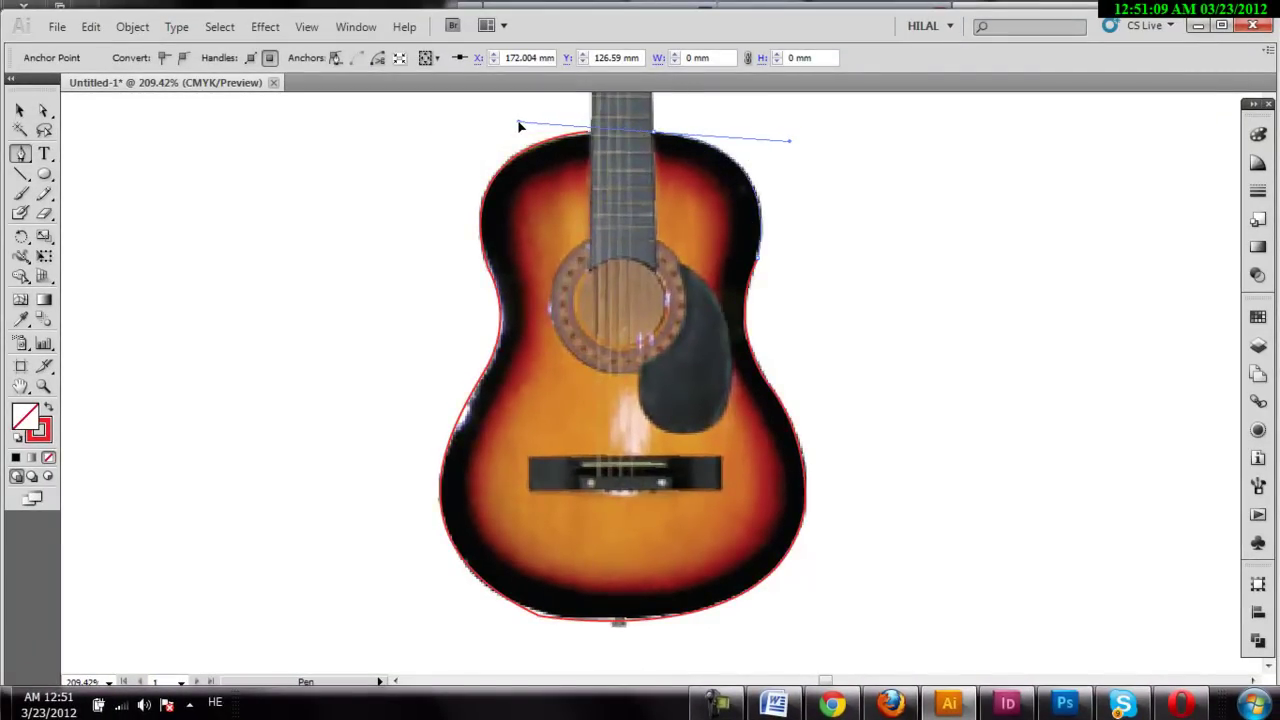
- Carry the outline up the neck, straight across the nut, and down the neck's left edge
scroll(585, 140, up, 2)
scroll(640, 300, up, 2)
scroll(668, 438, up, 4)
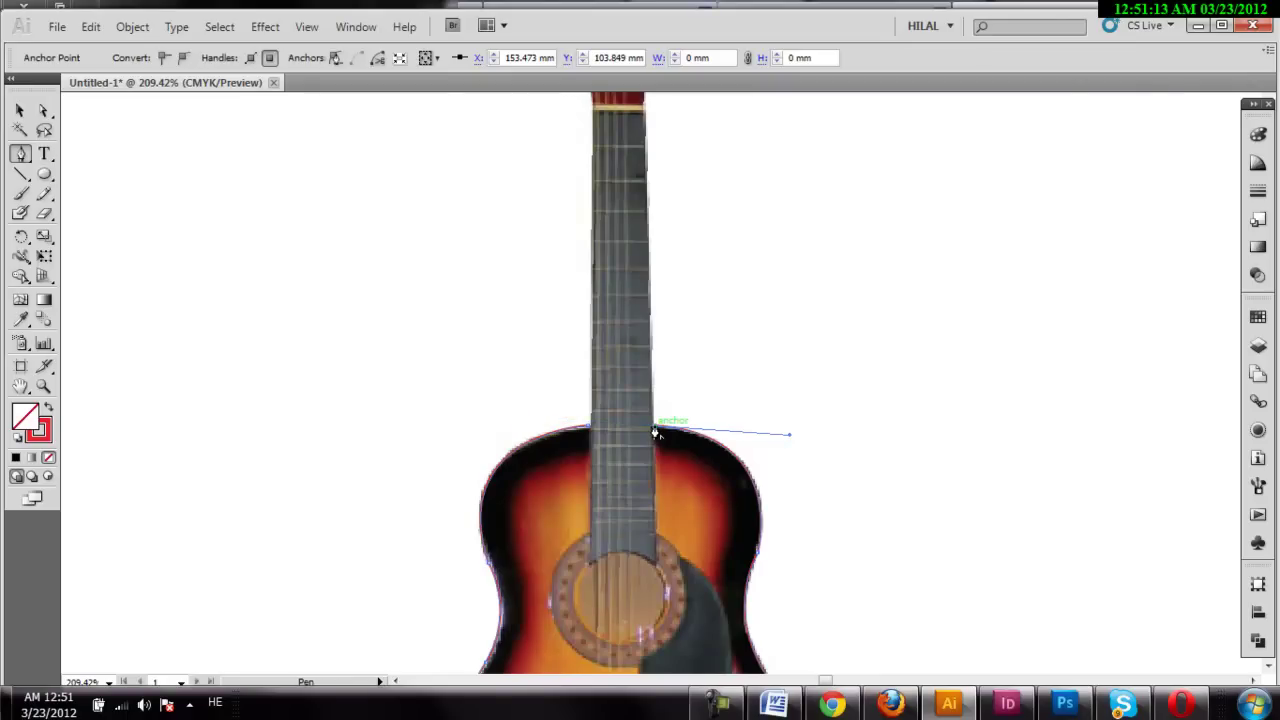
scroll(655, 433, up, 2)
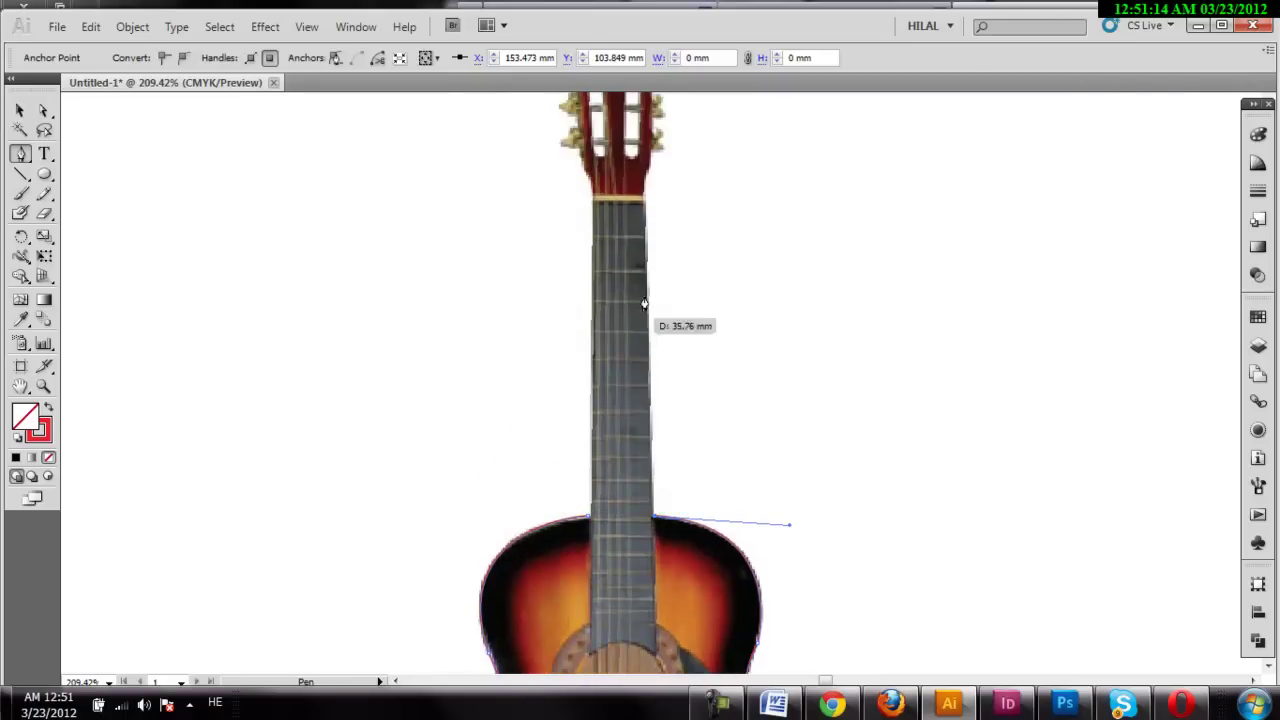
click(643, 192)
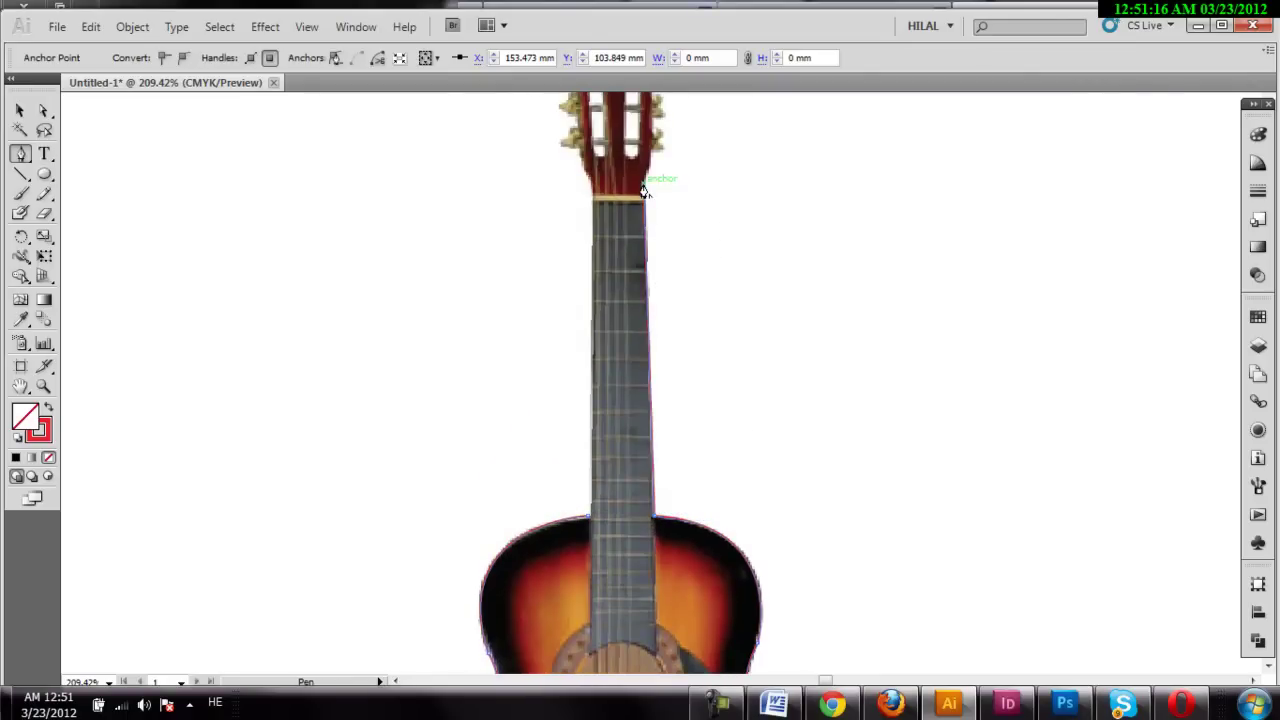
click(590, 192)
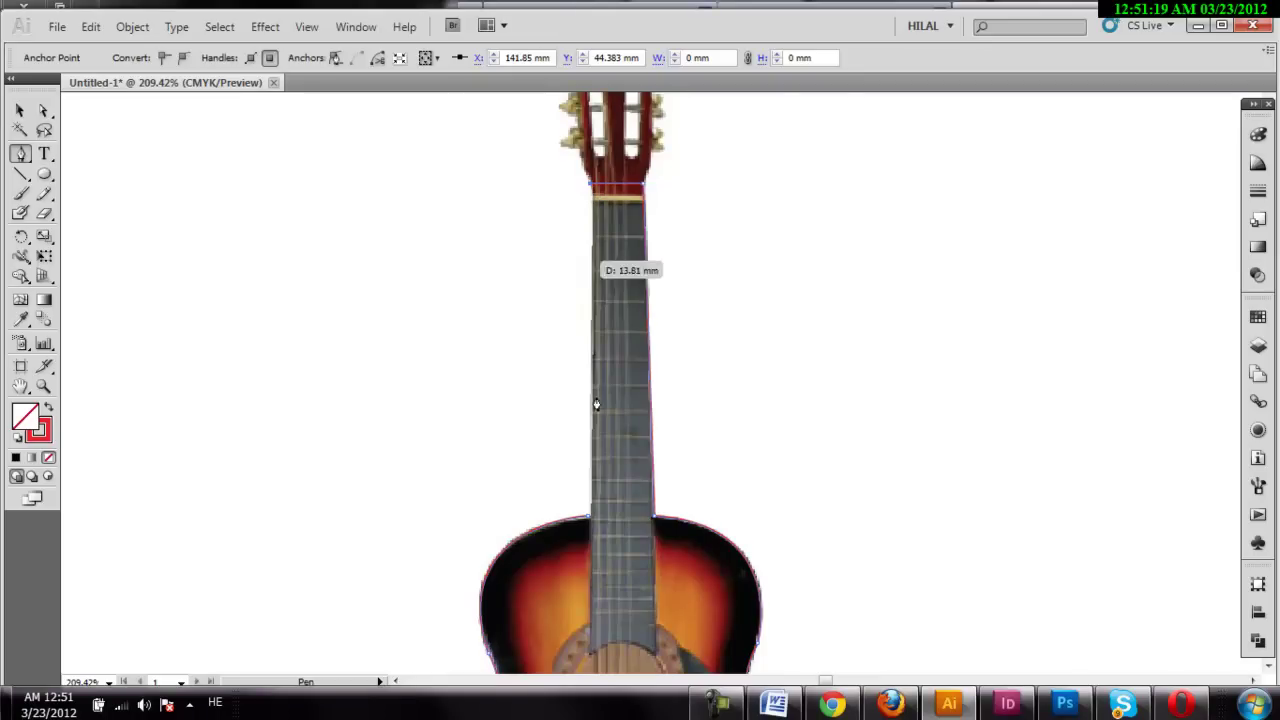
click(590, 522)
- Fill the traced guitar path with solid black
key(v)
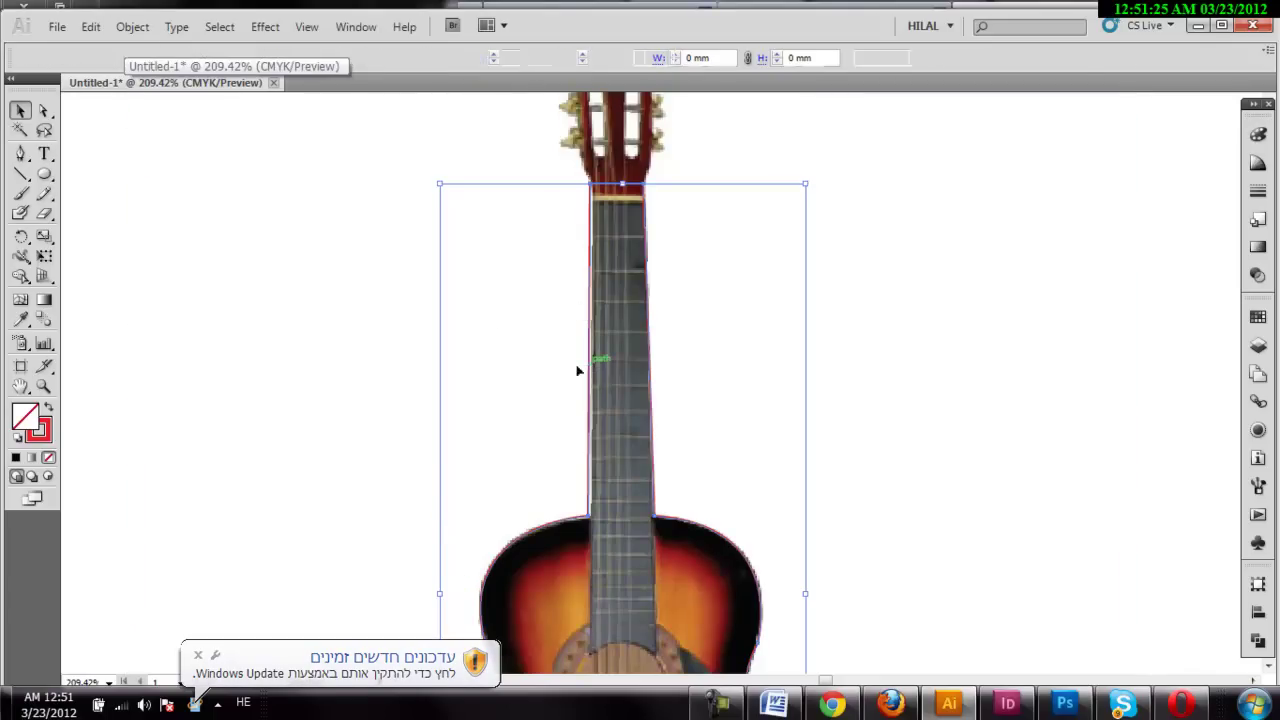
click(136, 58)
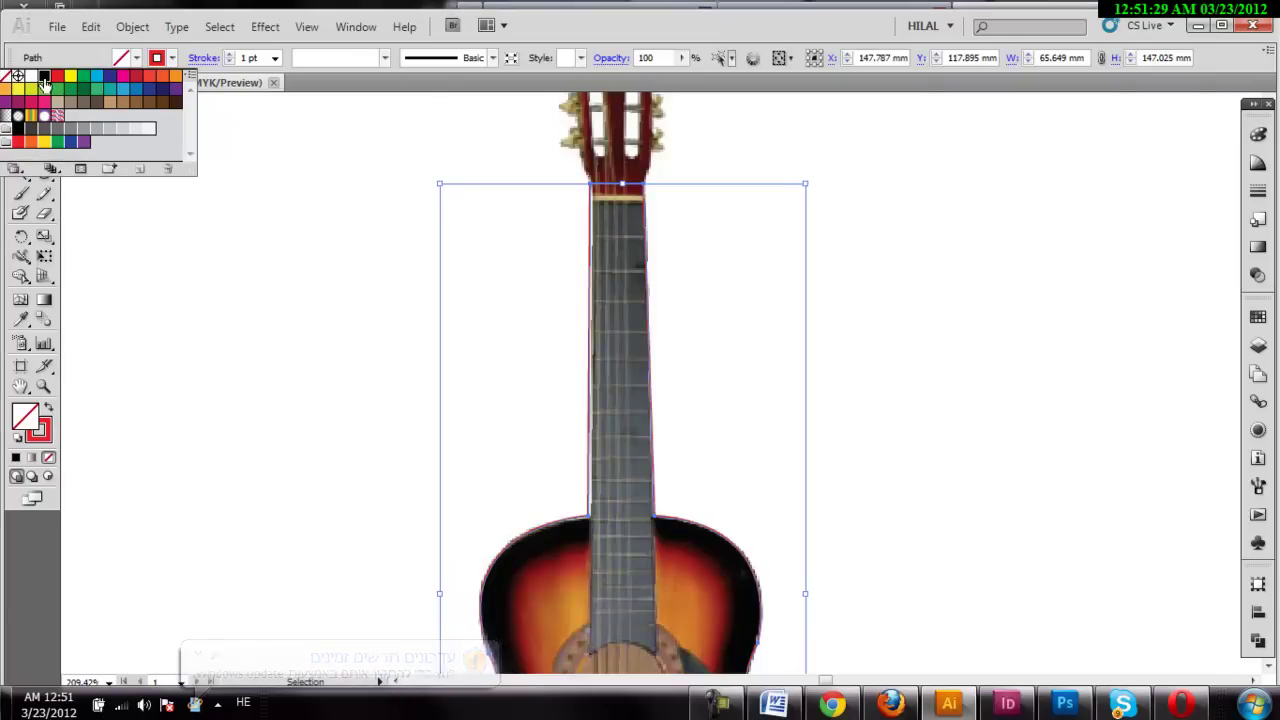
click(44, 76)
- Move the guitar photo off the artboard to the right and the black silhouette to the lower middle
scroll(600, 575, down, 3)
mouse_move(600, 578)
mouse_down()
mouse_move(397, 388)
mouse_move(358, 416)
mouse_up()
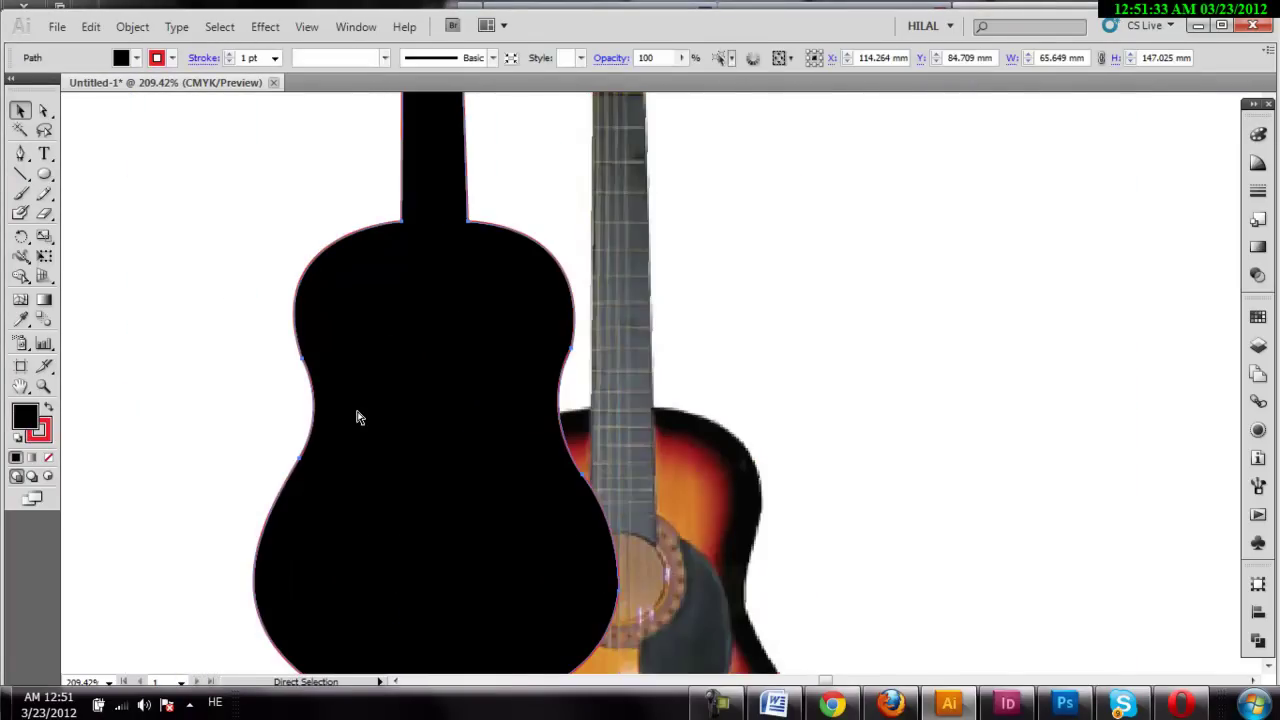
key(ctrl+minus)
key(ctrl+minus)
key(ctrl+minus)
key(ctrl+minus)
key(ctrl+minus)
key(v)
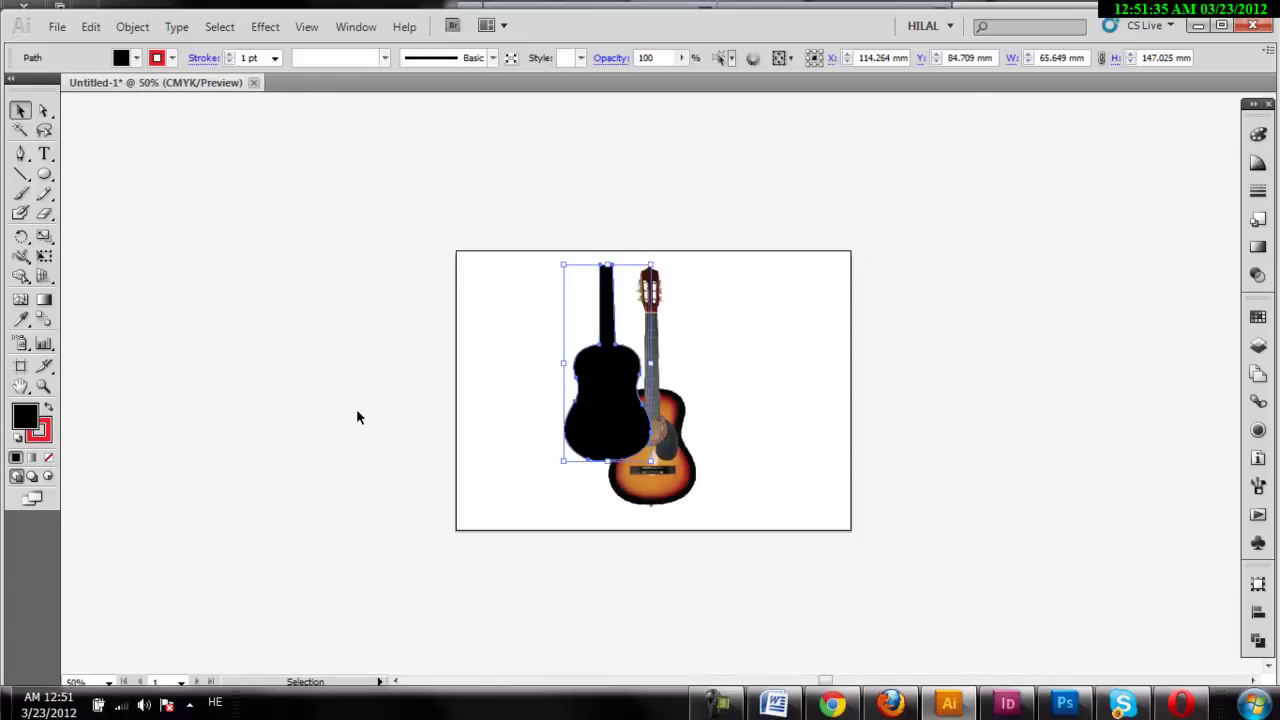
click(893, 455)
drag(692, 518, 1008, 458)
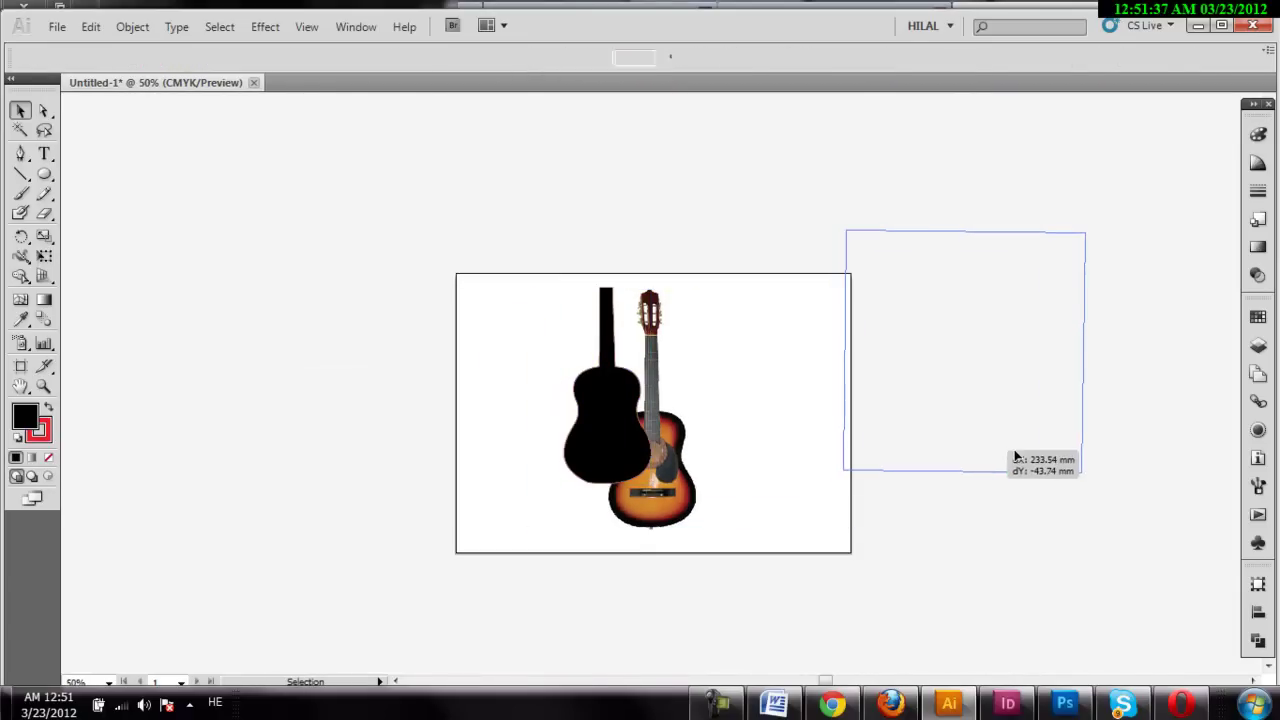
drag(608, 433, 662, 531)
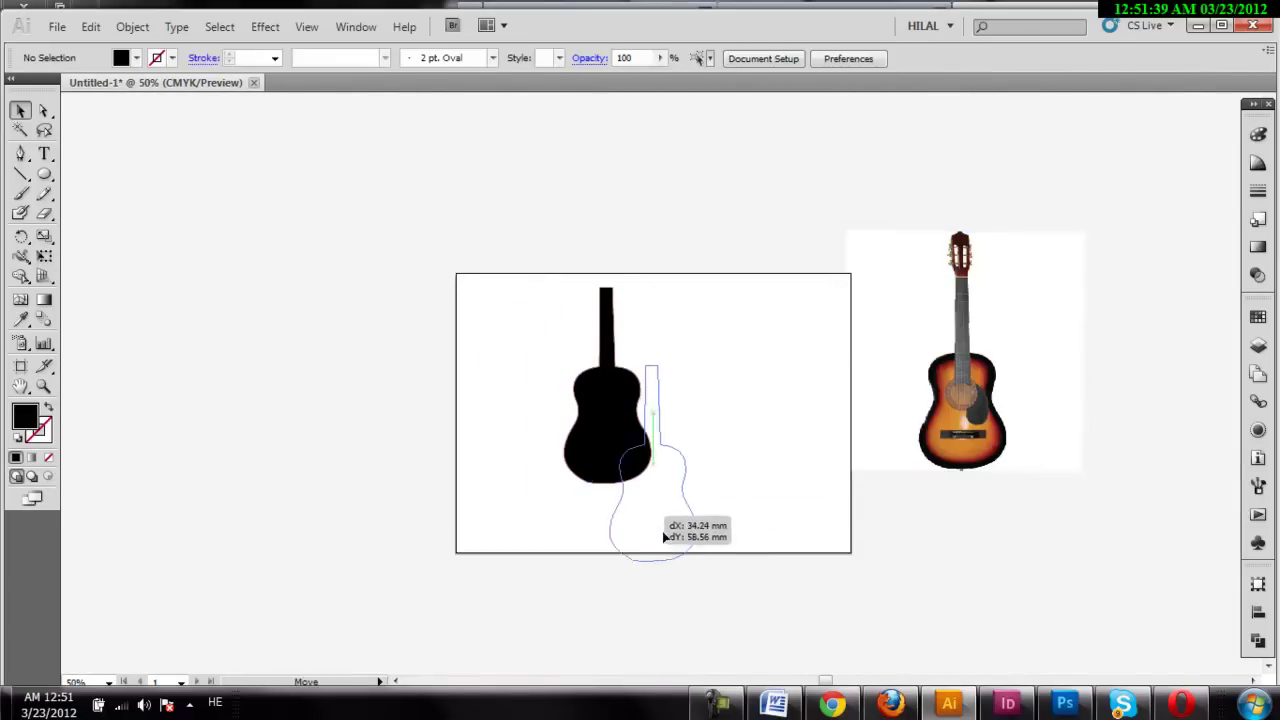
click(620, 618)
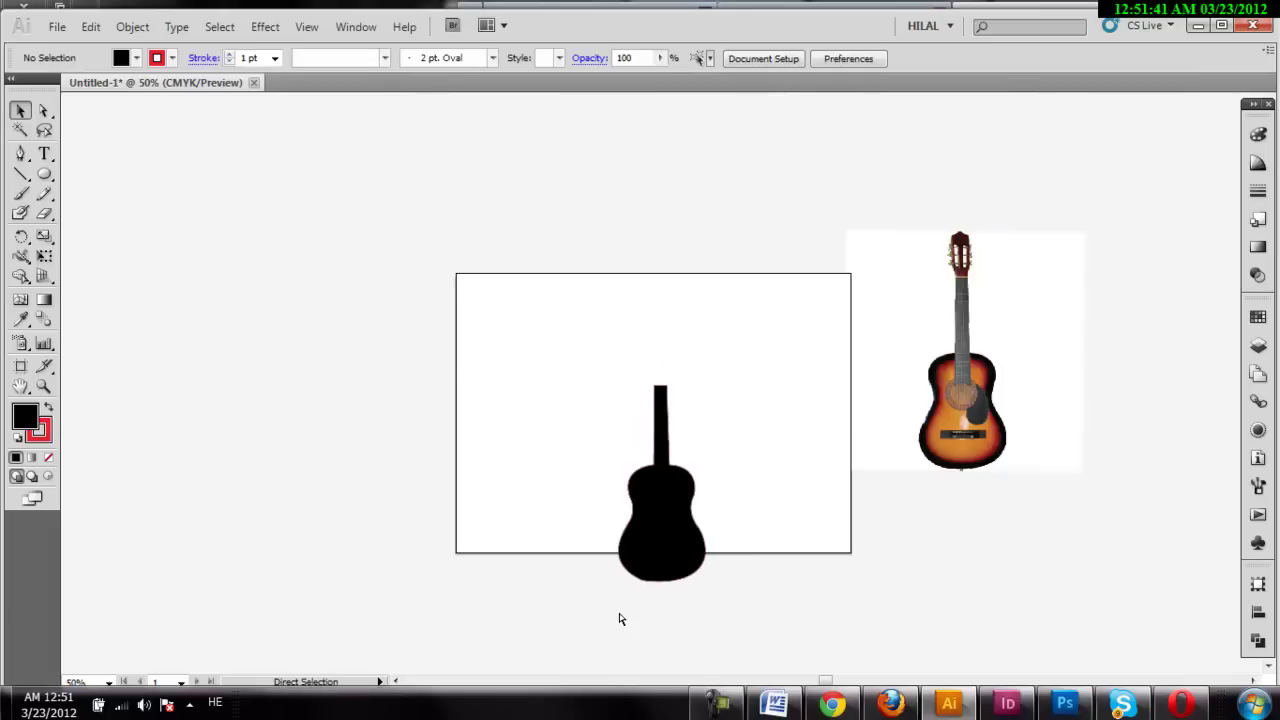
- Scale the GUITAR text into large lettering near the top and shrink the guitar to half size beneath it
key(ctrl+z)
drag(665, 388, 894, 520)
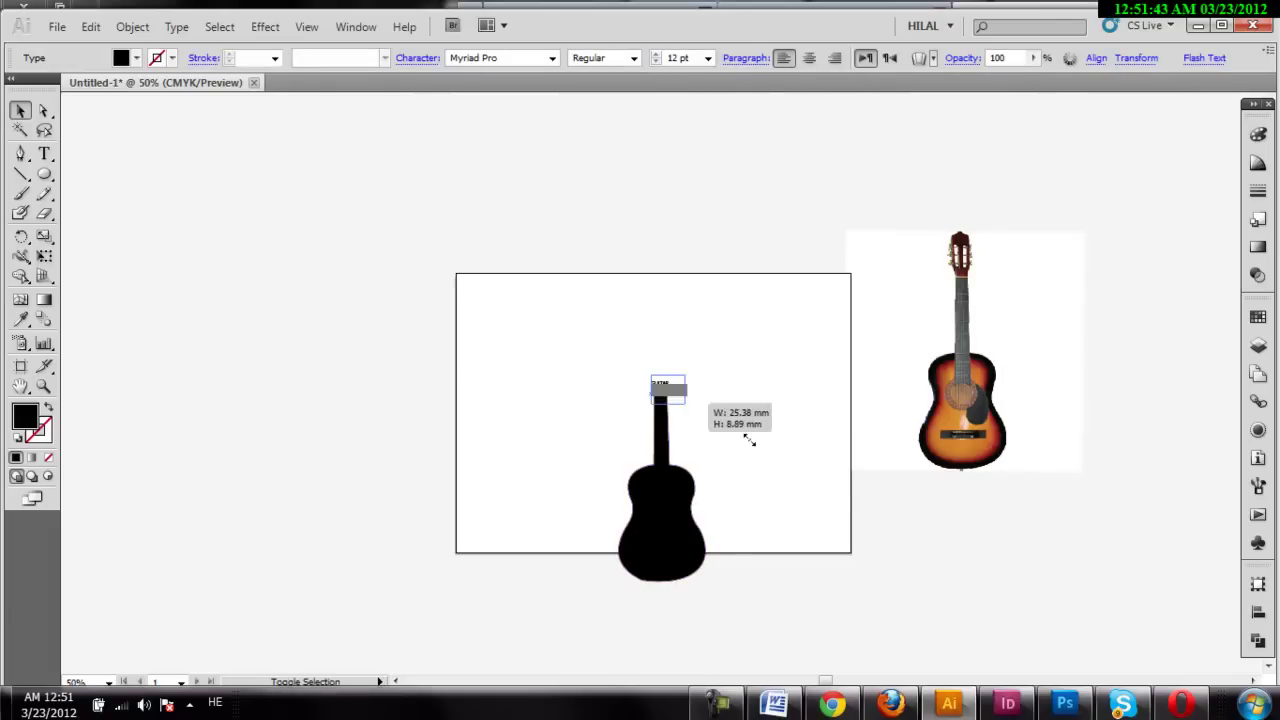
drag(811, 476, 696, 319)
drag(680, 574, 661, 429)
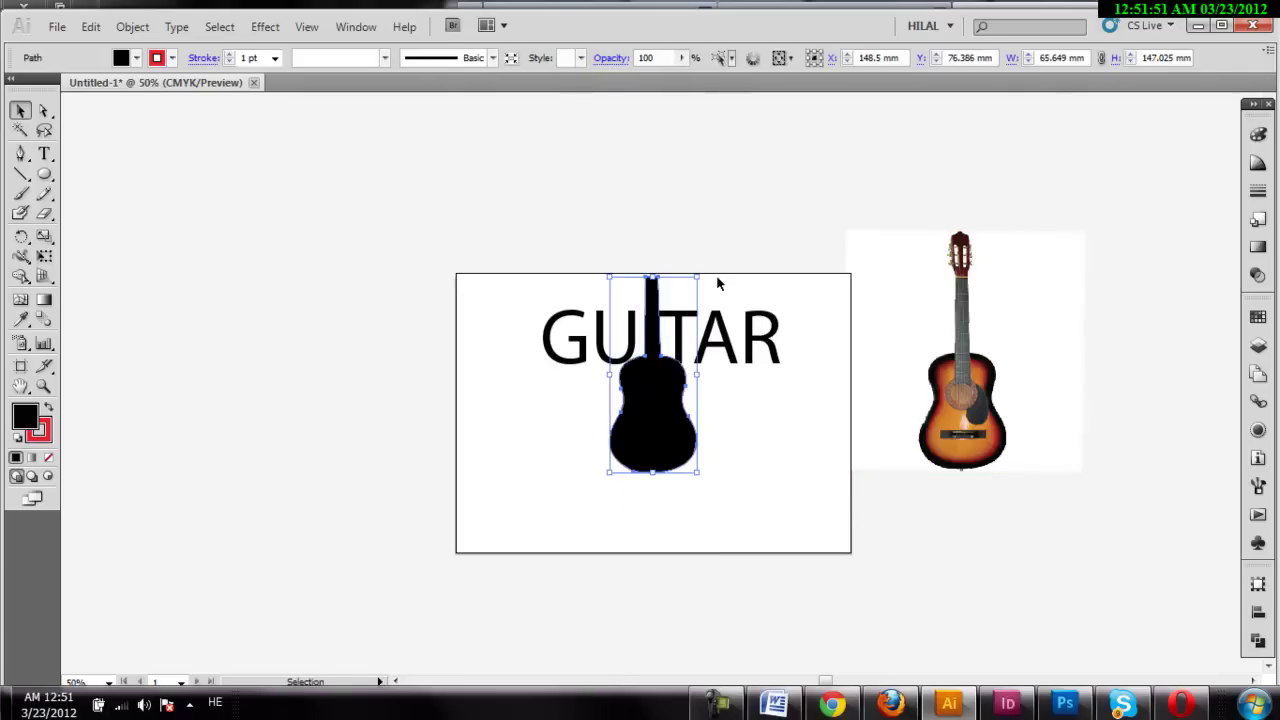
drag(697, 277, 655, 375)
drag(634, 452, 658, 408)
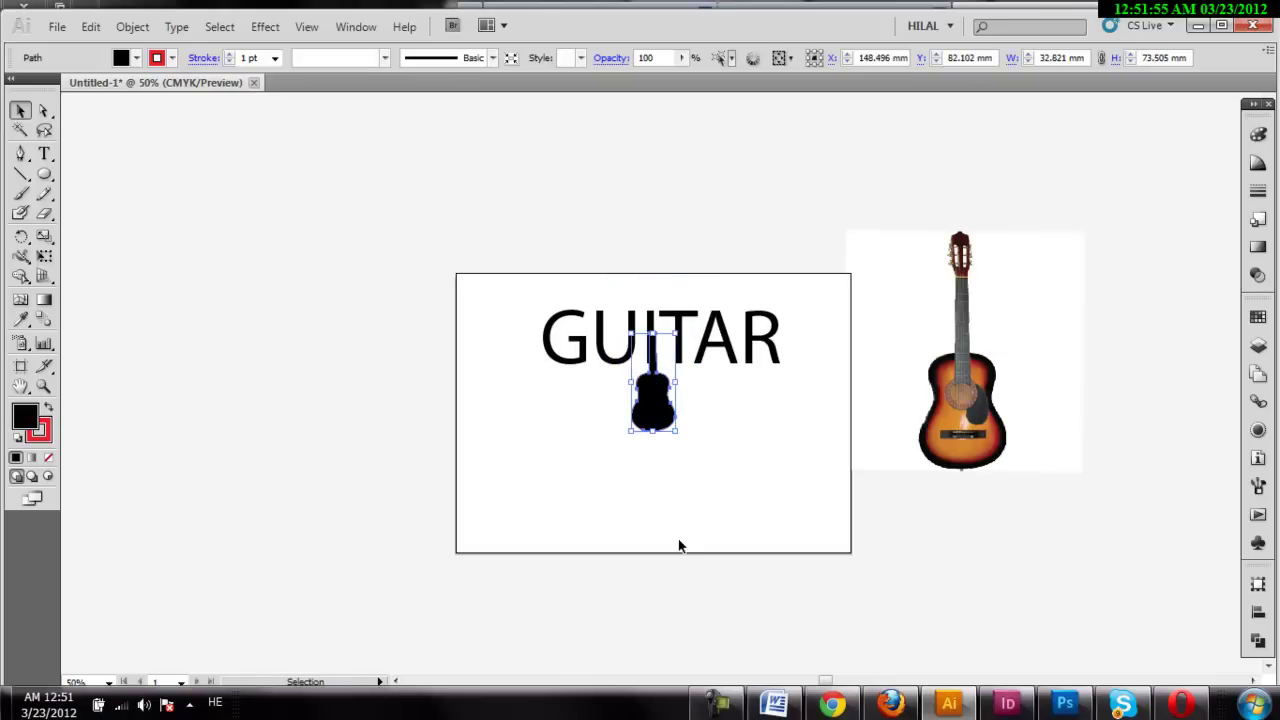
click(679, 546)
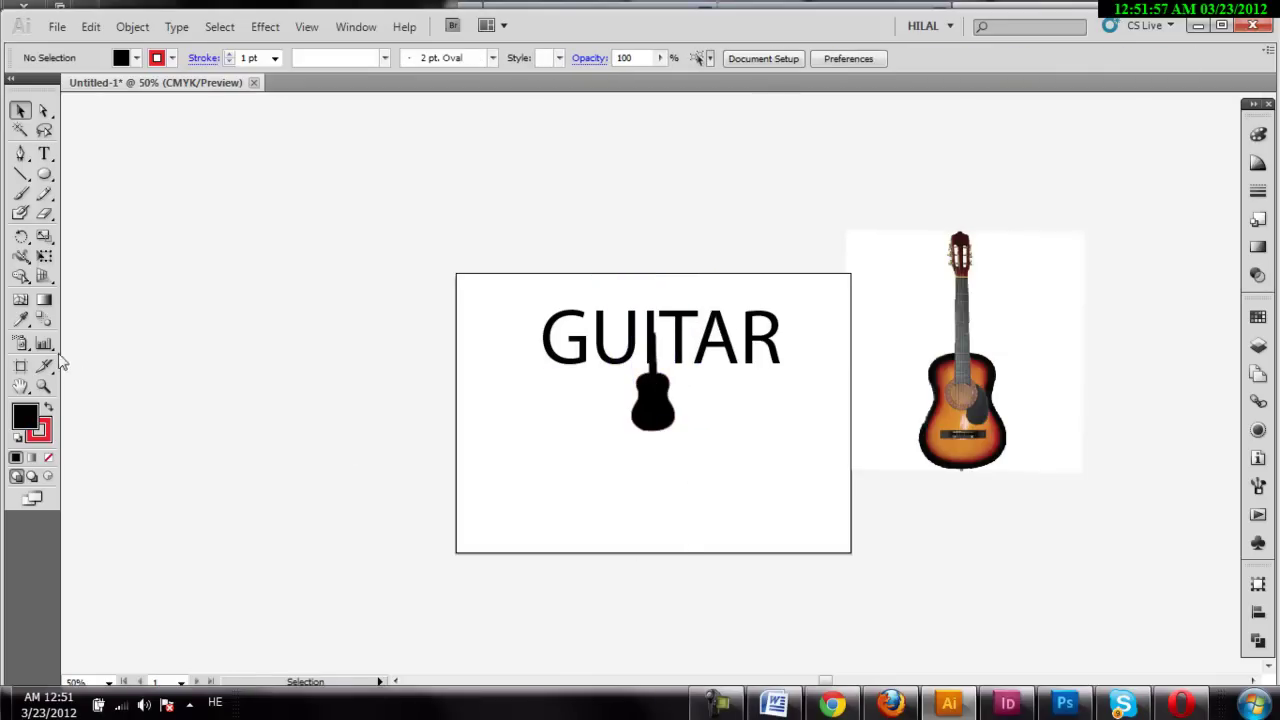
- Remove the guitar silhouette's stroke, then nudge and rotate it upright to form the I
drag(477, 287, 848, 440)
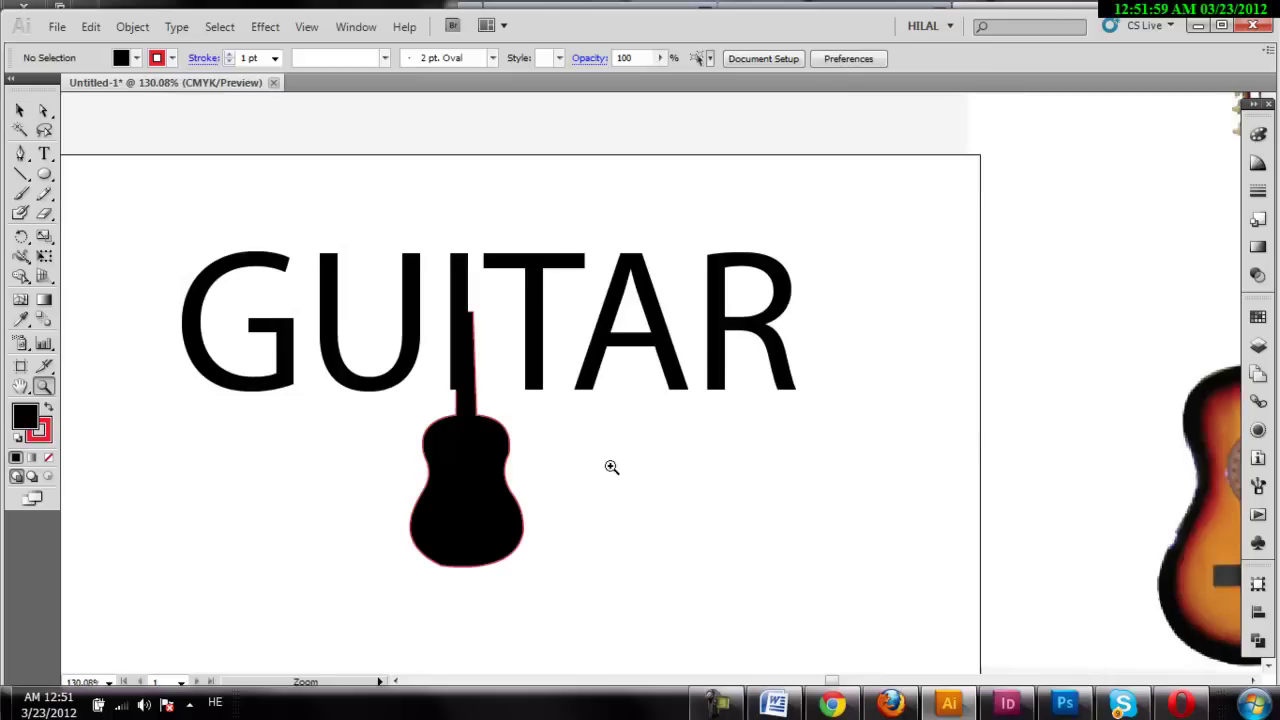
click(20, 110)
click(458, 468)
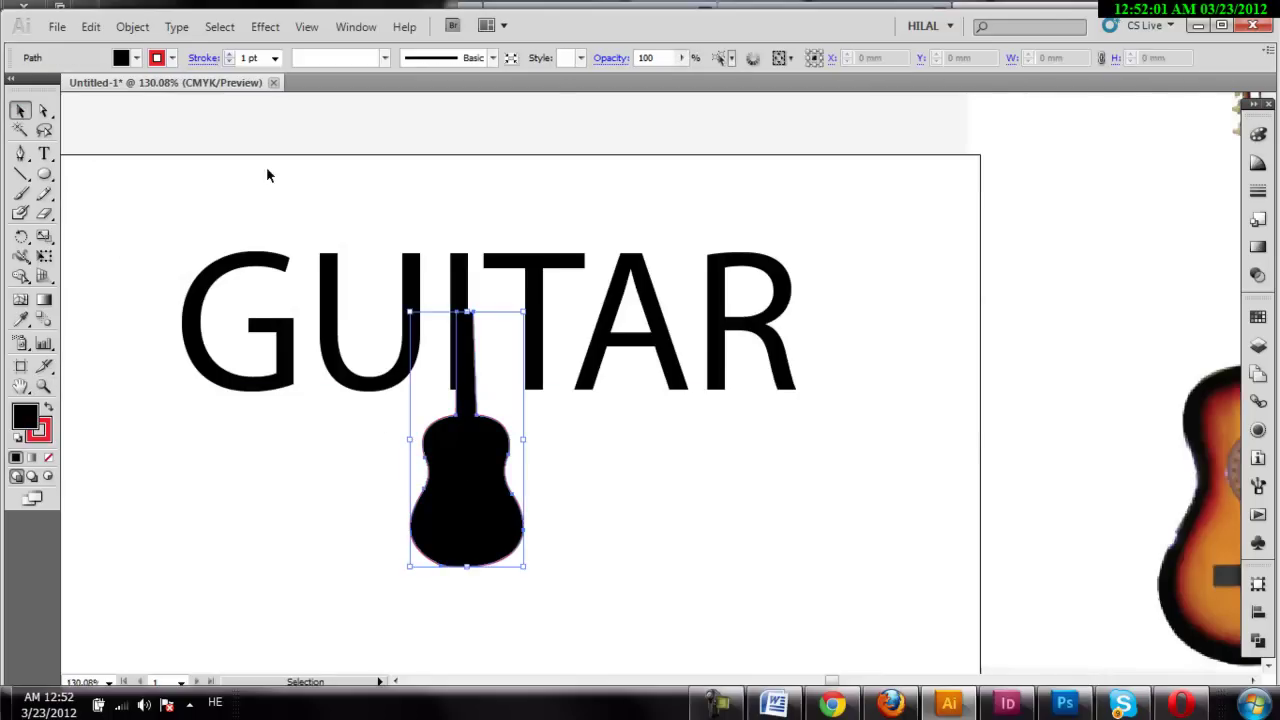
click(160, 58)
click(20, 80)
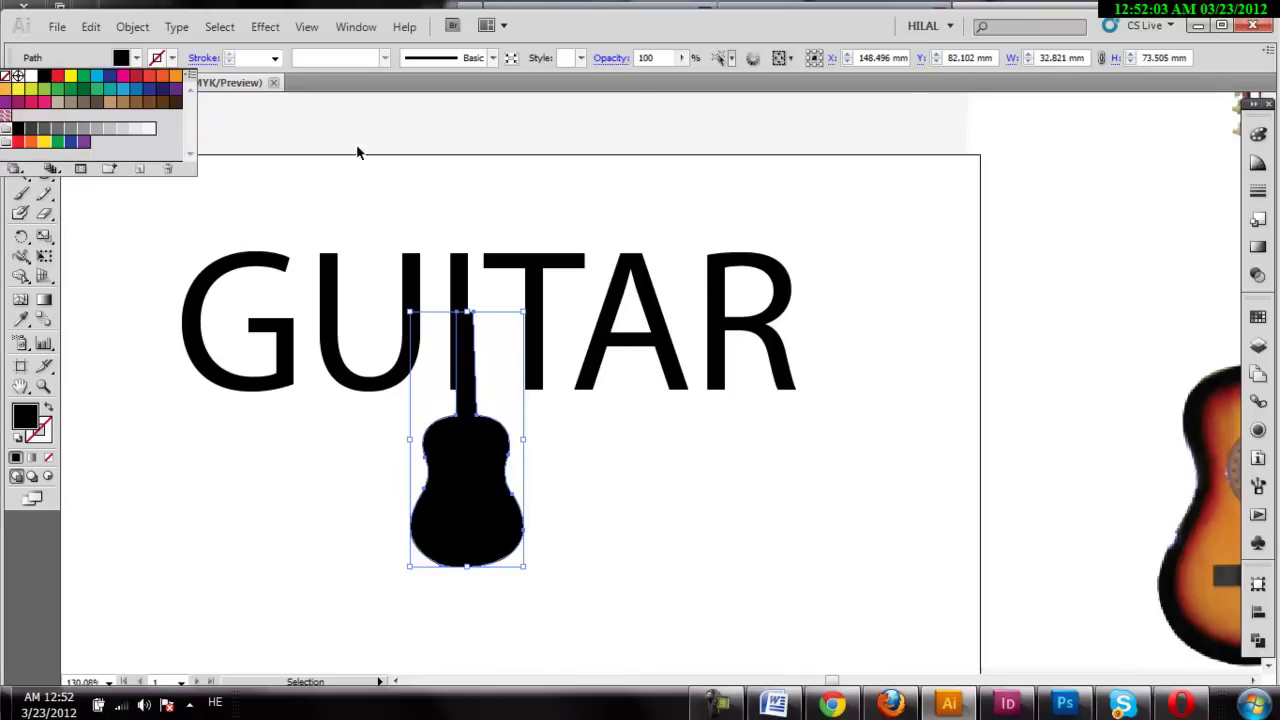
click(425, 170)
drag(477, 540, 457, 540)
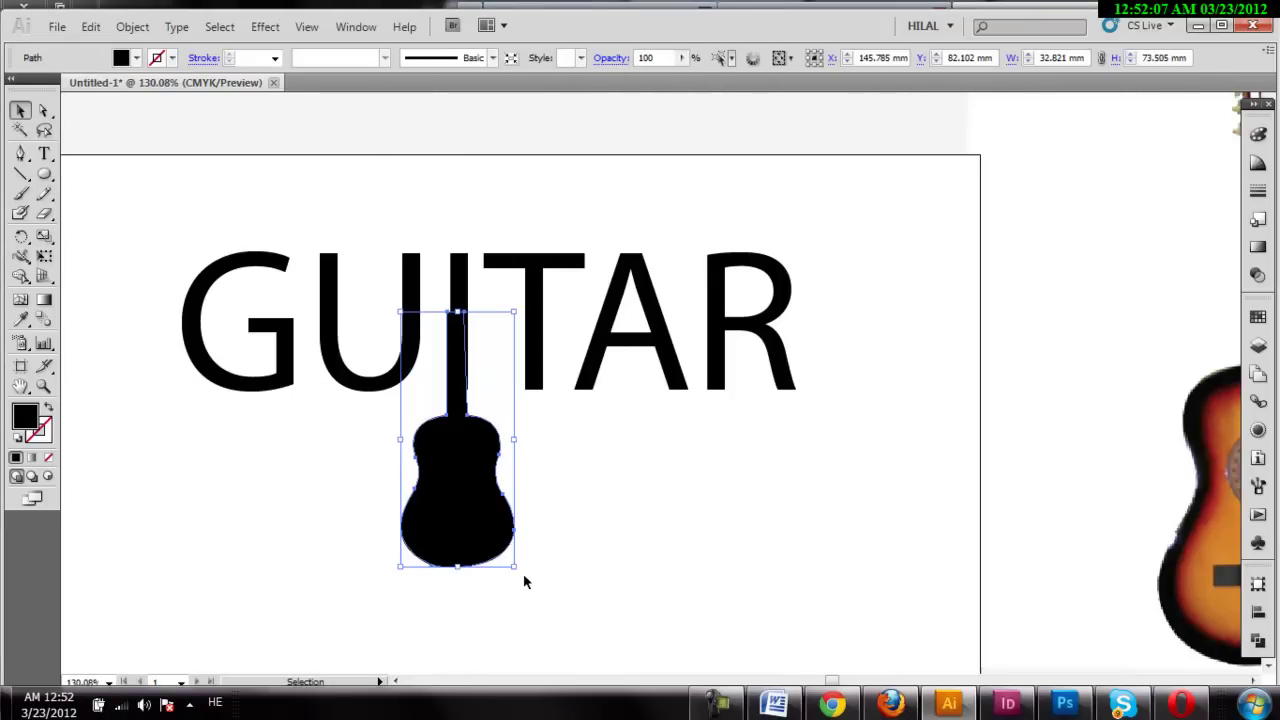
drag(516, 570, 516, 570)
click(597, 556)
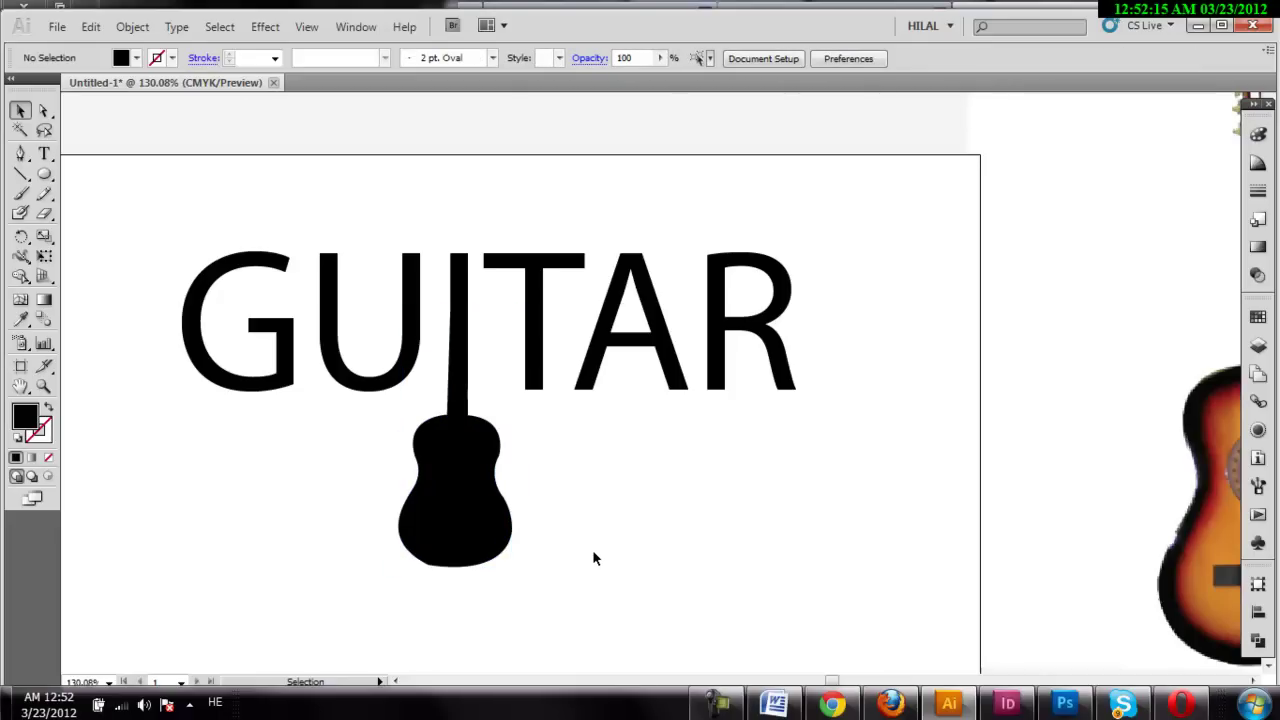
- Expand the GUITAR lettering into outline shapes with Object > Expand
click(516, 265)
click(132, 26)
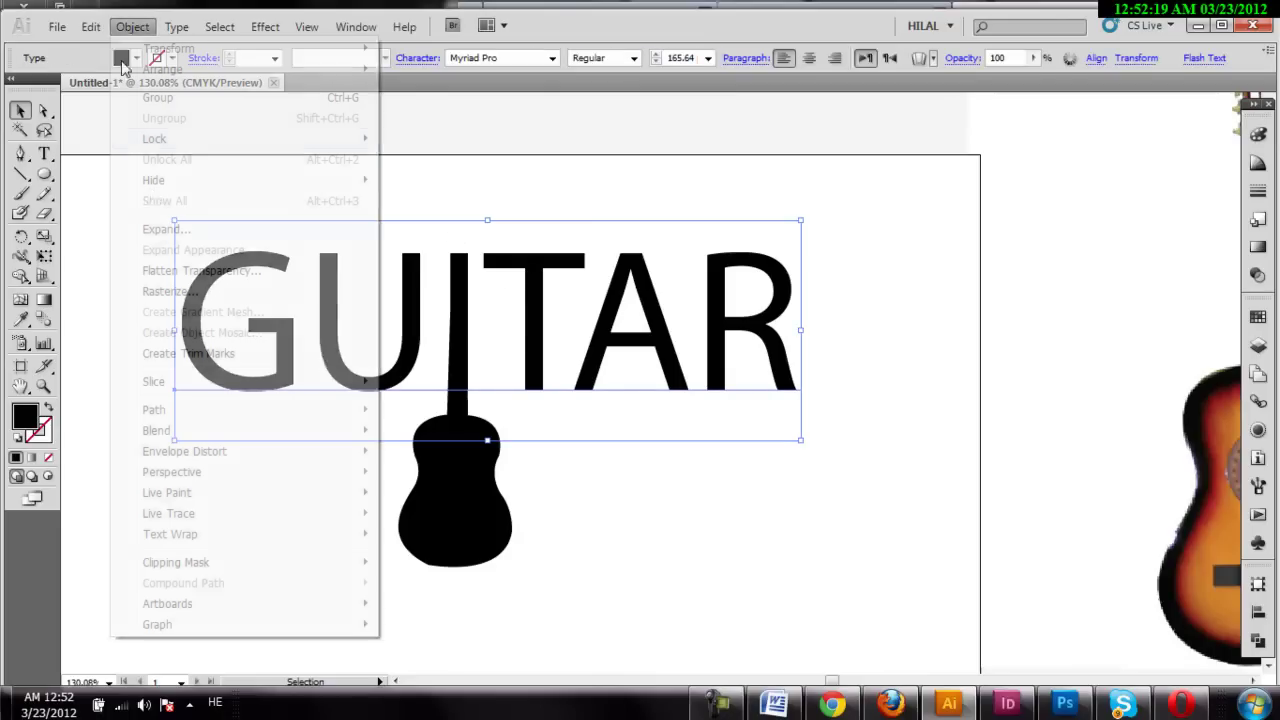
click(166, 229)
click(728, 295)
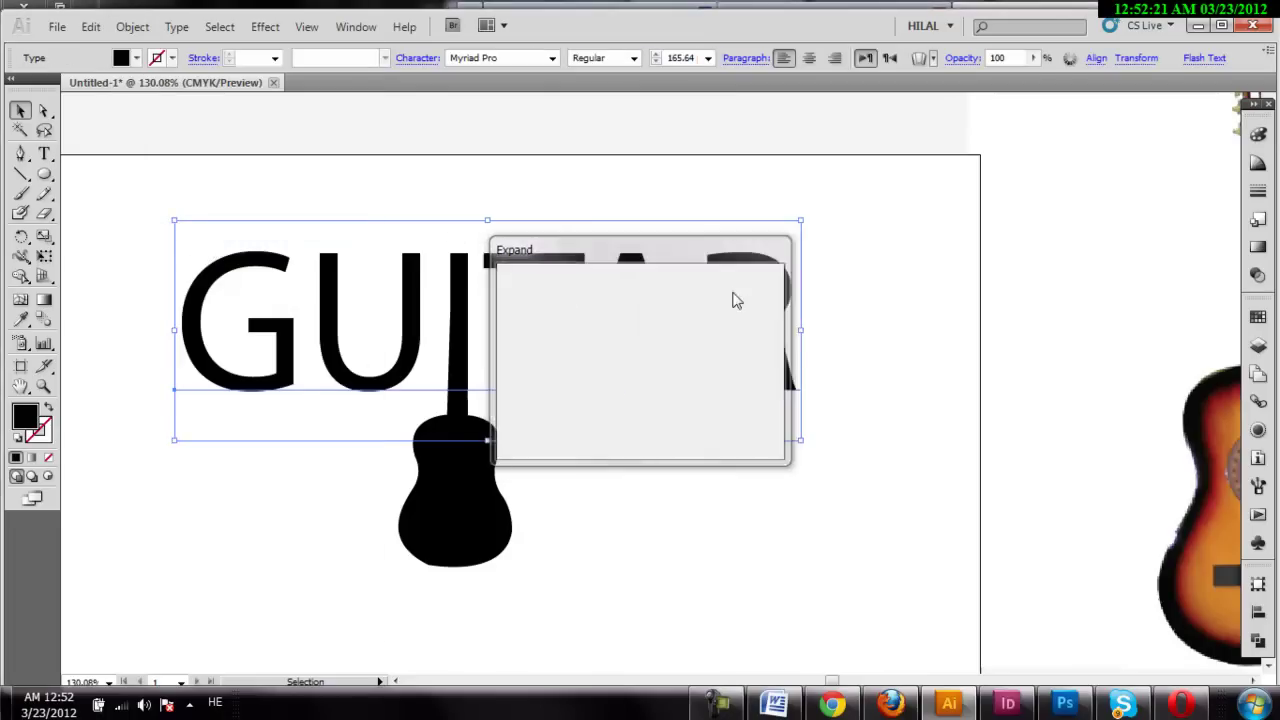
click(904, 352)
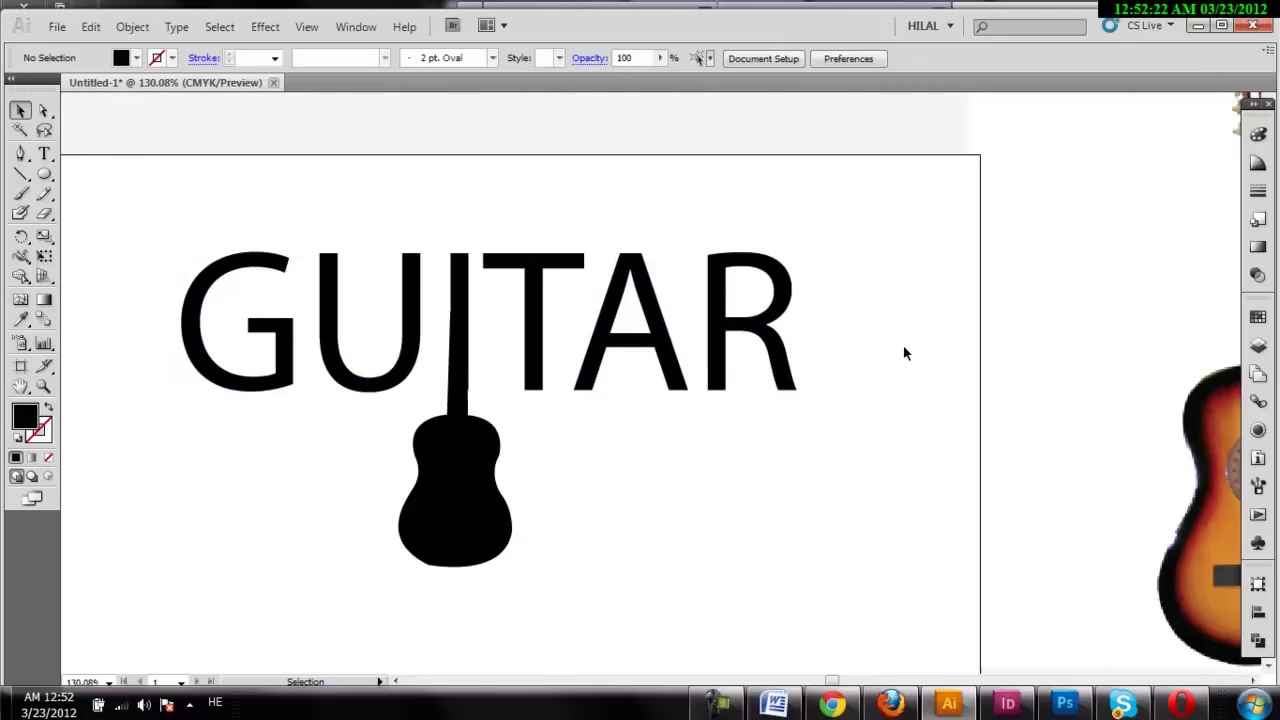
- Nudge the guitar right to align its neck with the I, then select lettering and guitar together
click(465, 513)
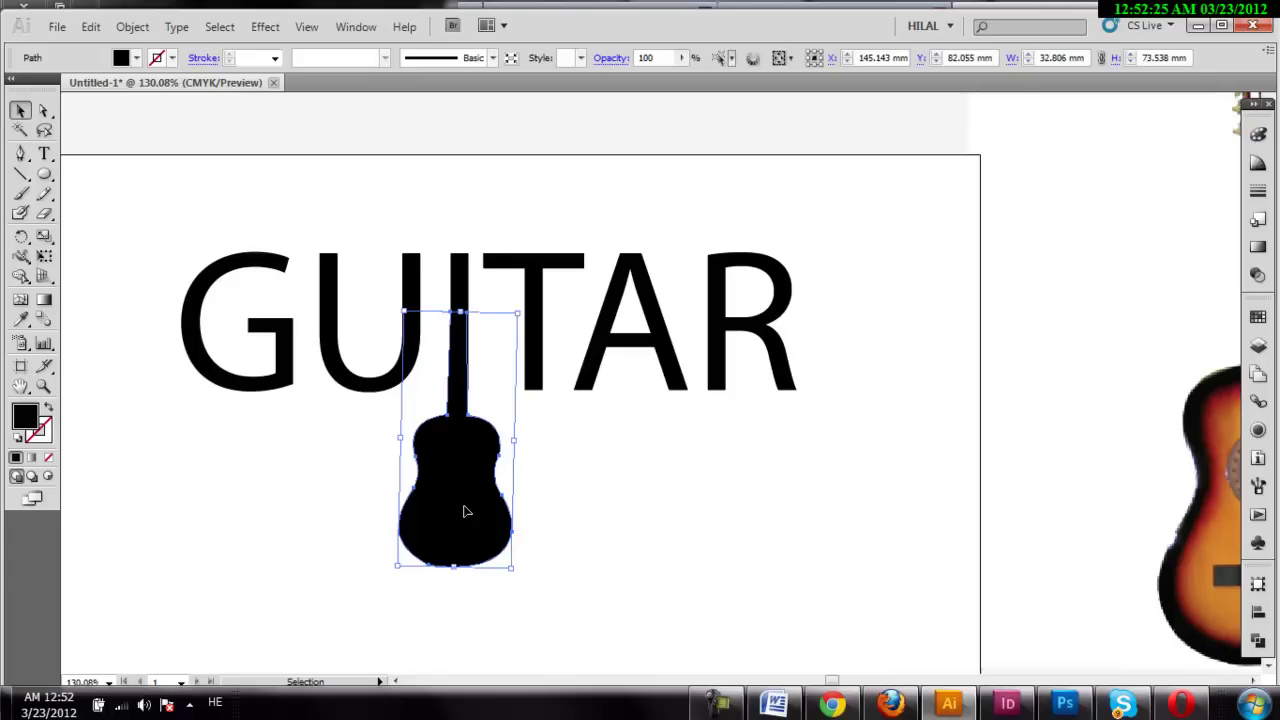
key(Right)
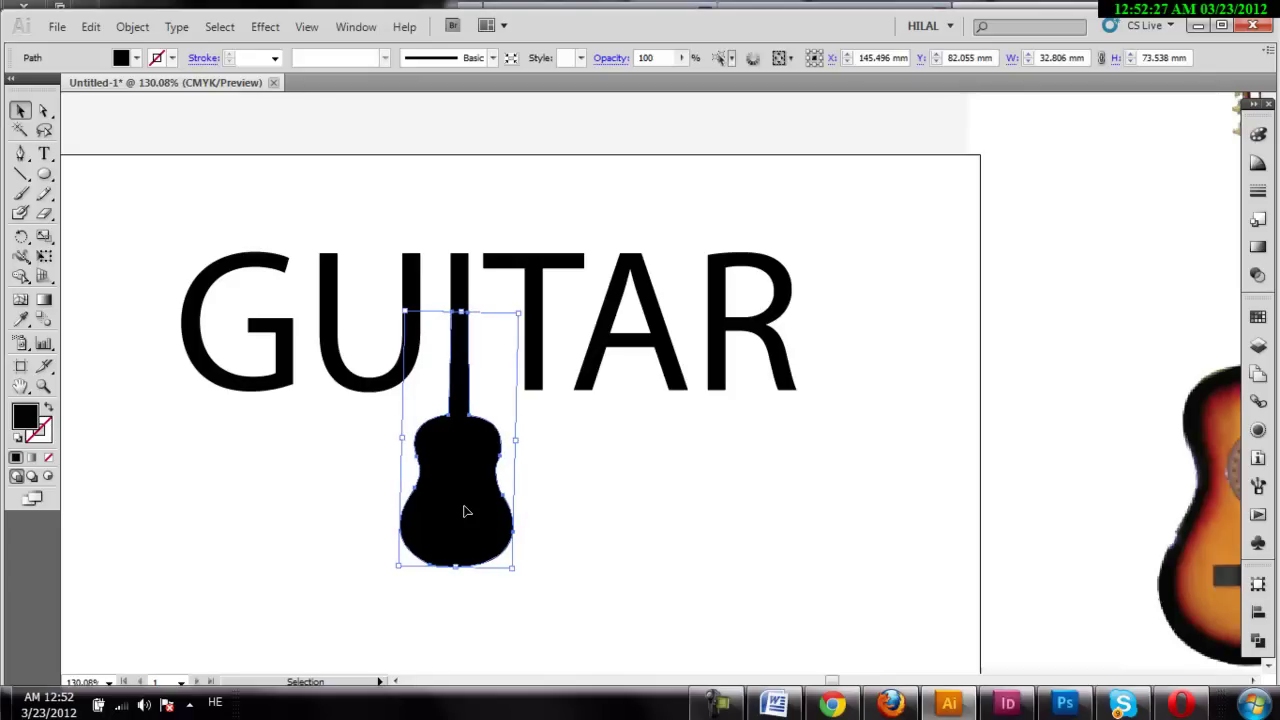
click(597, 520)
drag(820, 232, 290, 519)
click(90, 30)
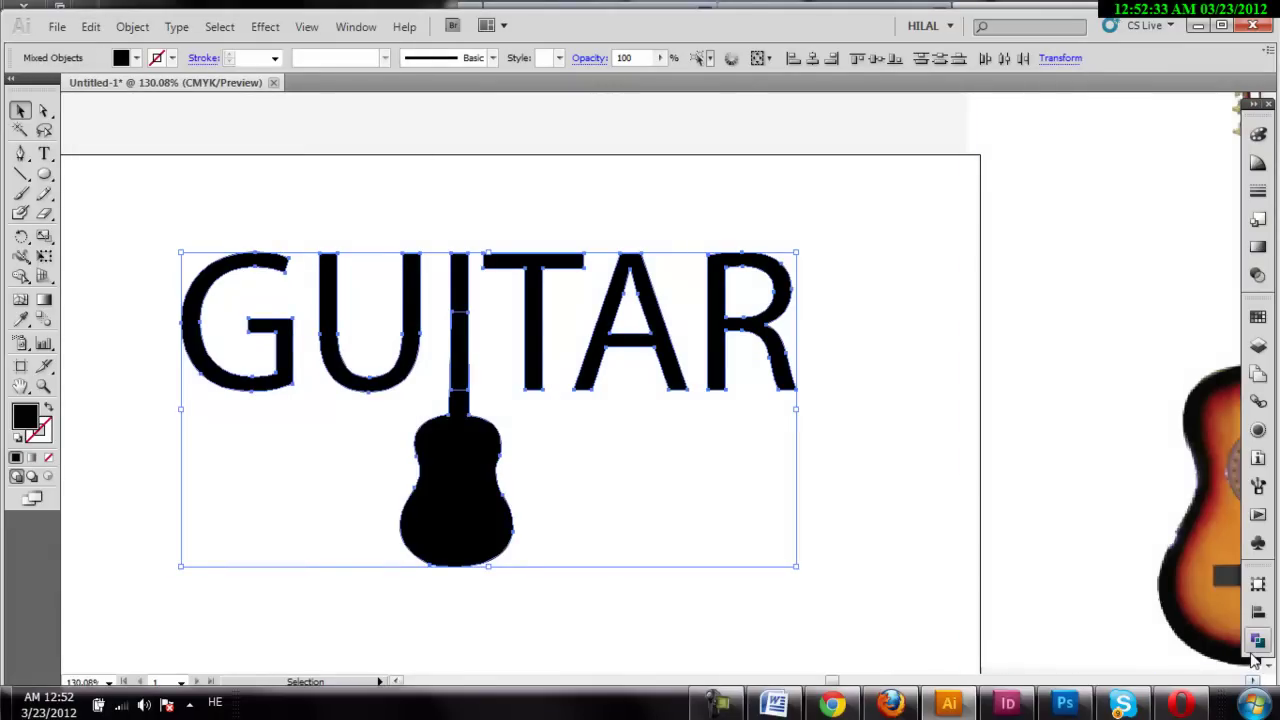
- Open the Pathfinder panel, lower the GUITAR artwork slightly and drag the photo onto the artboard's right edge
click(1256, 645)
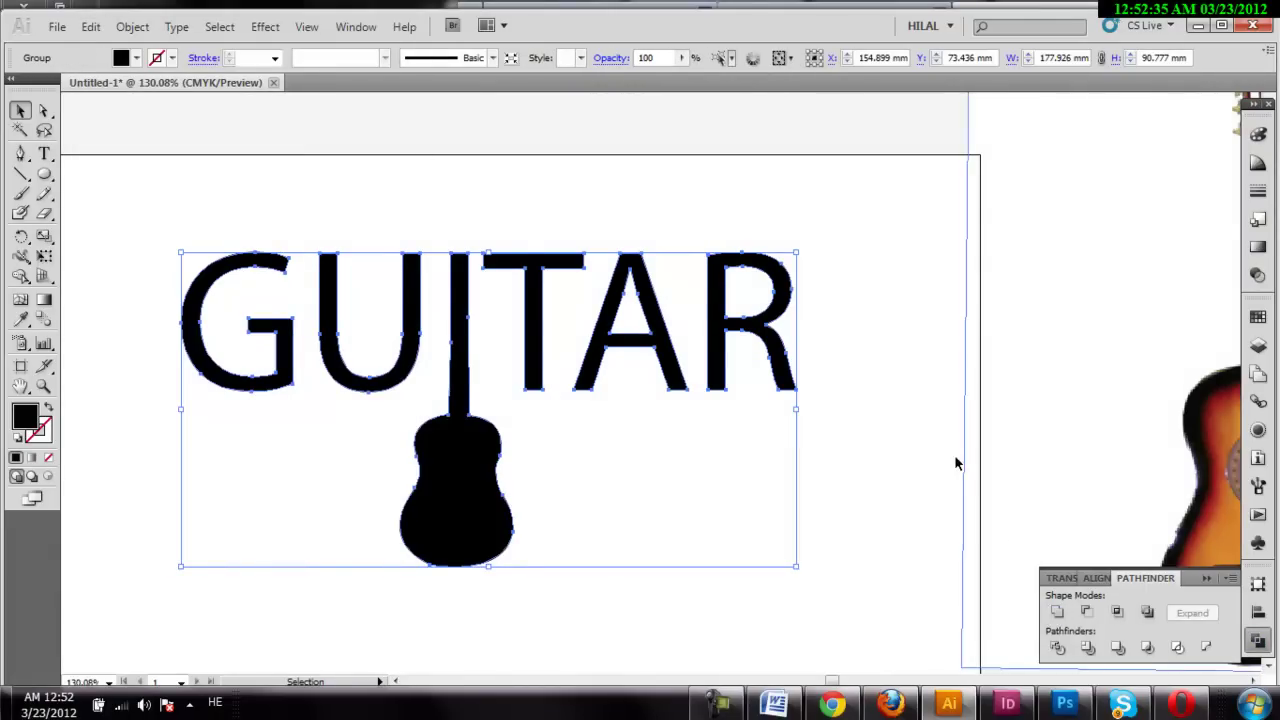
click(956, 463)
drag(488, 462, 490, 505)
click(895, 547)
drag(1213, 510, 987, 484)
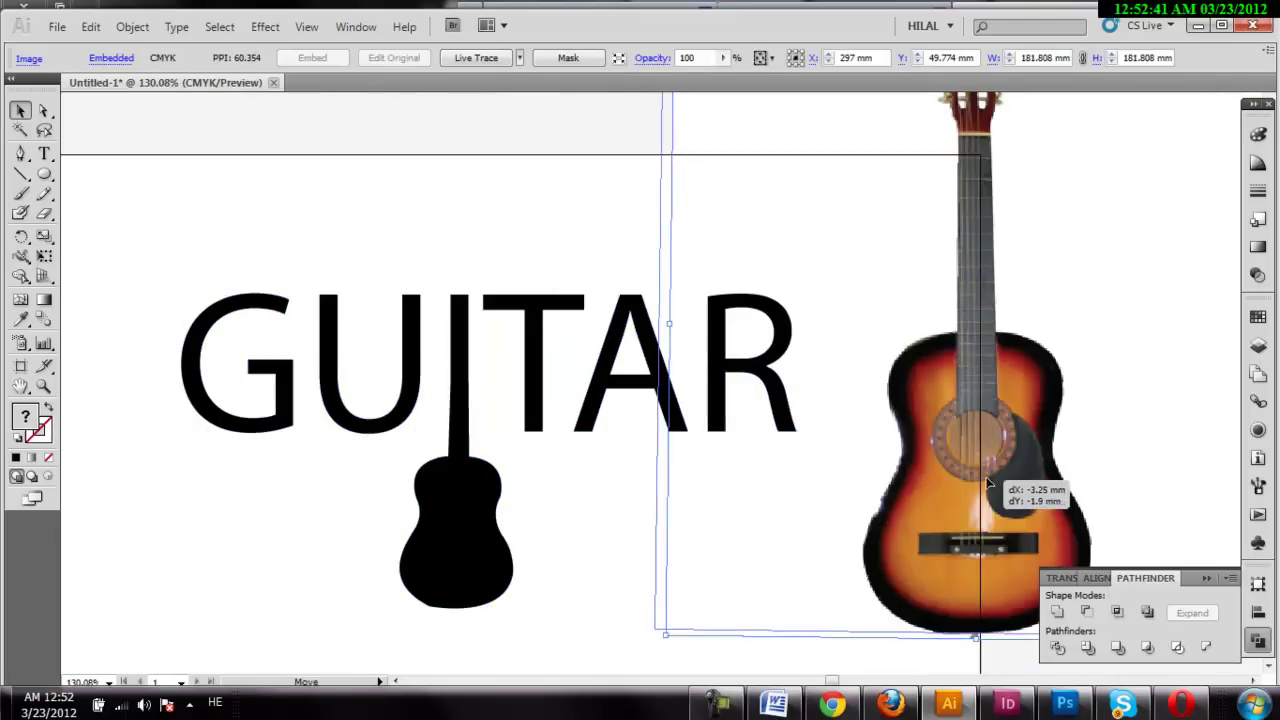
- Zoom in on the photo's soundhole, fit the artboard back in view, and select the artwork group
click(43, 386)
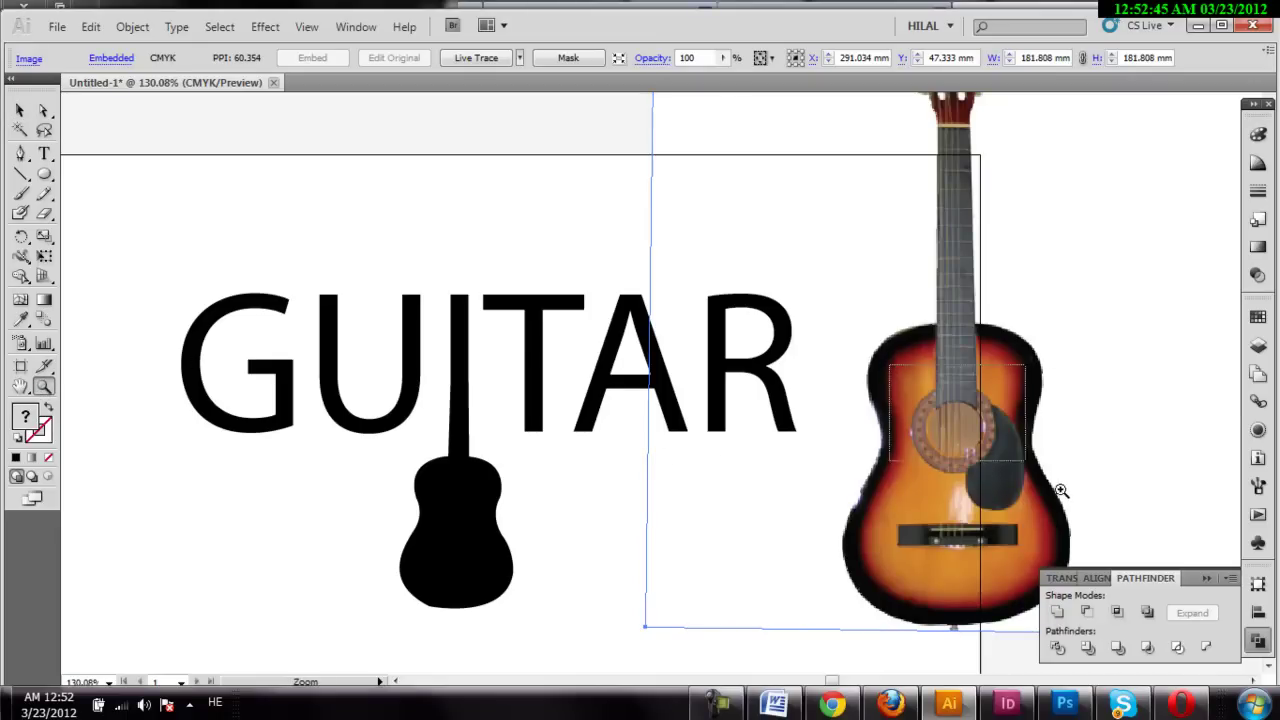
drag(891, 377, 1070, 507)
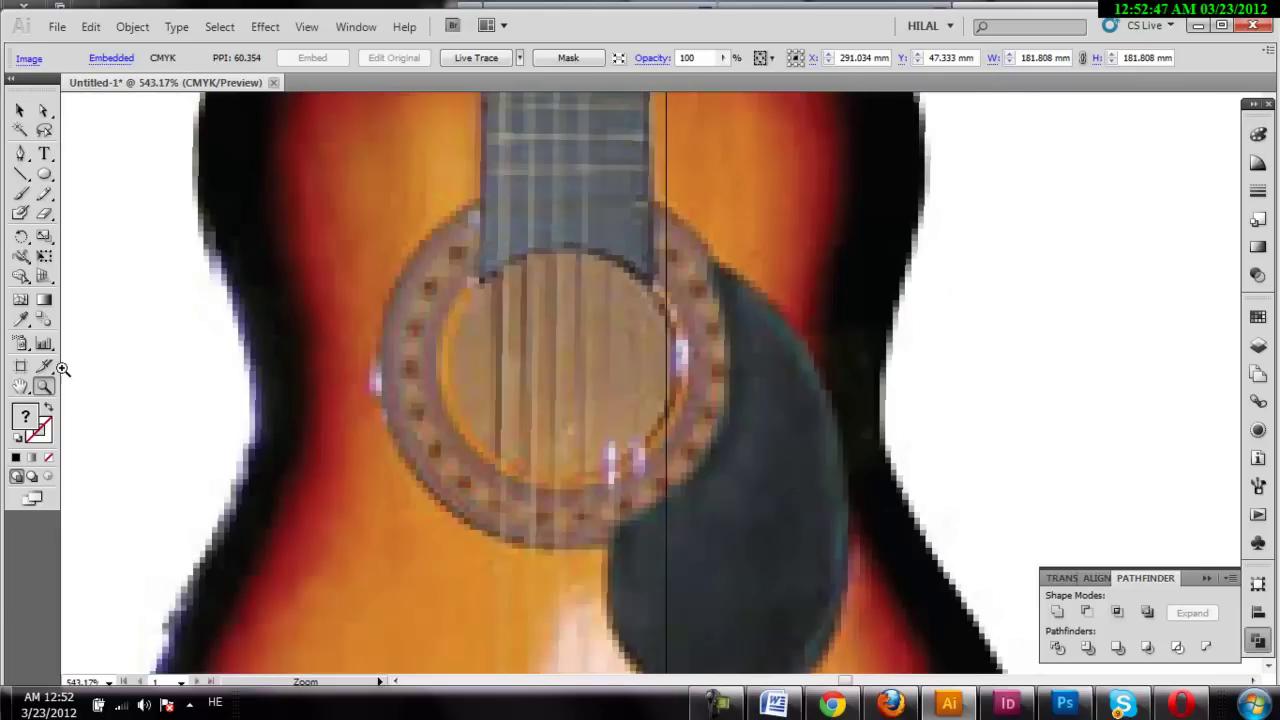
double_click(22, 388)
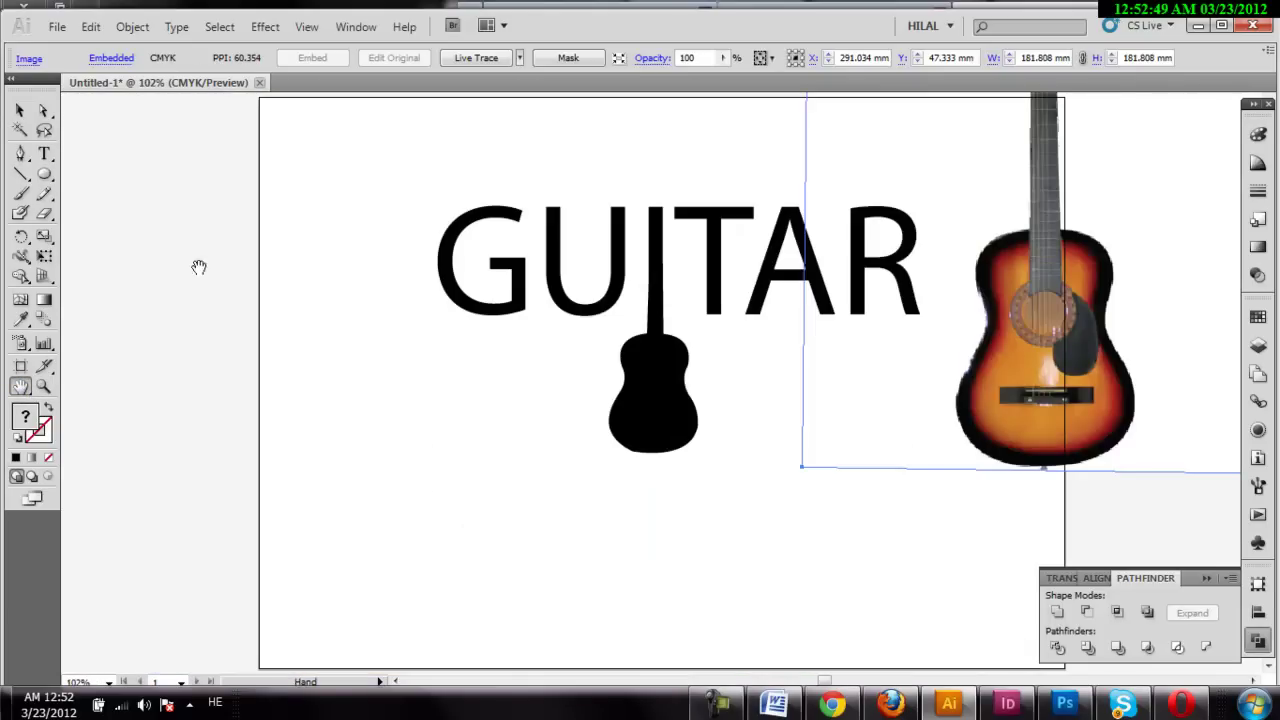
click(21, 111)
click(491, 320)
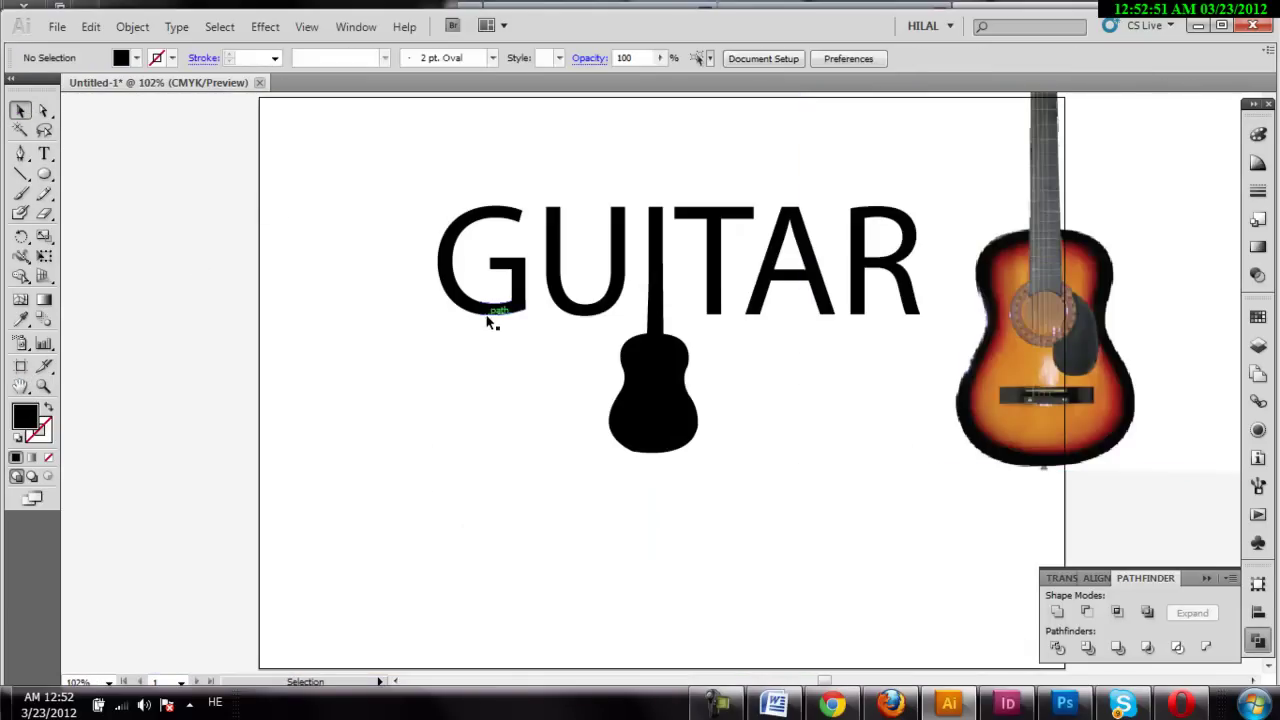
- Ungroup the artwork and fill the guitar silhouette with an orange sampled from the photo
right_click(637, 323)
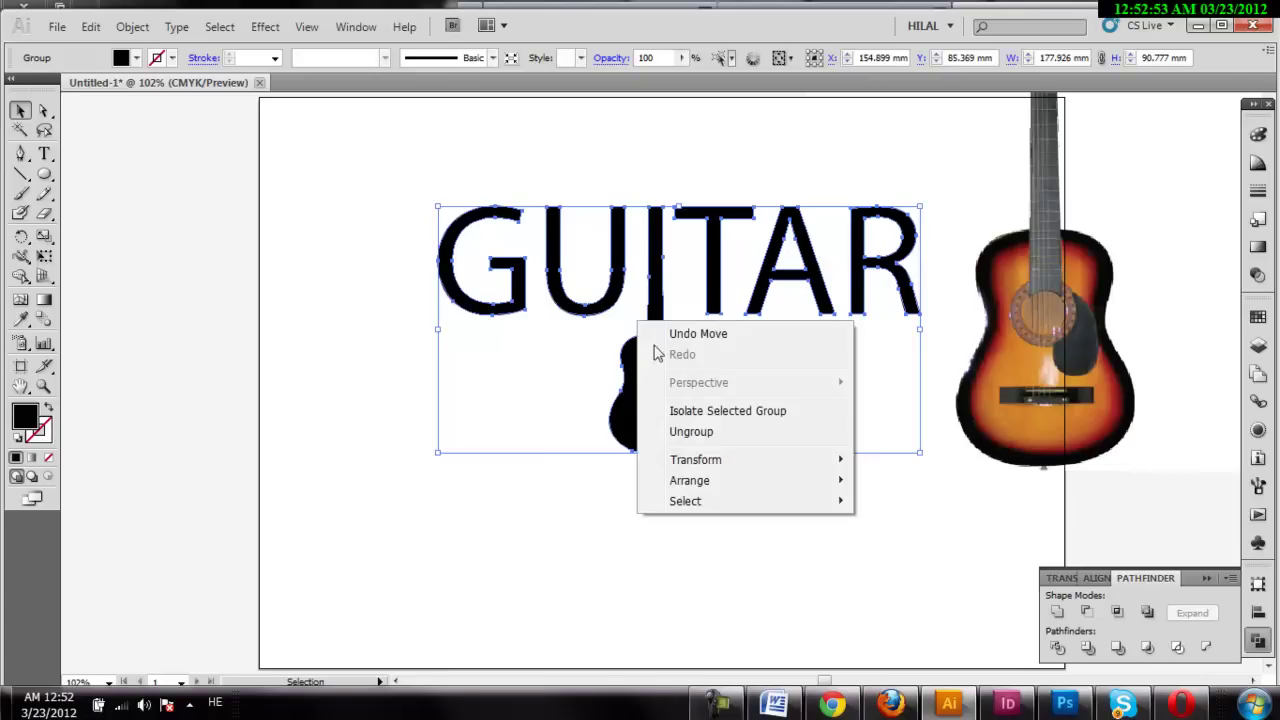
click(723, 432)
click(730, 540)
click(665, 430)
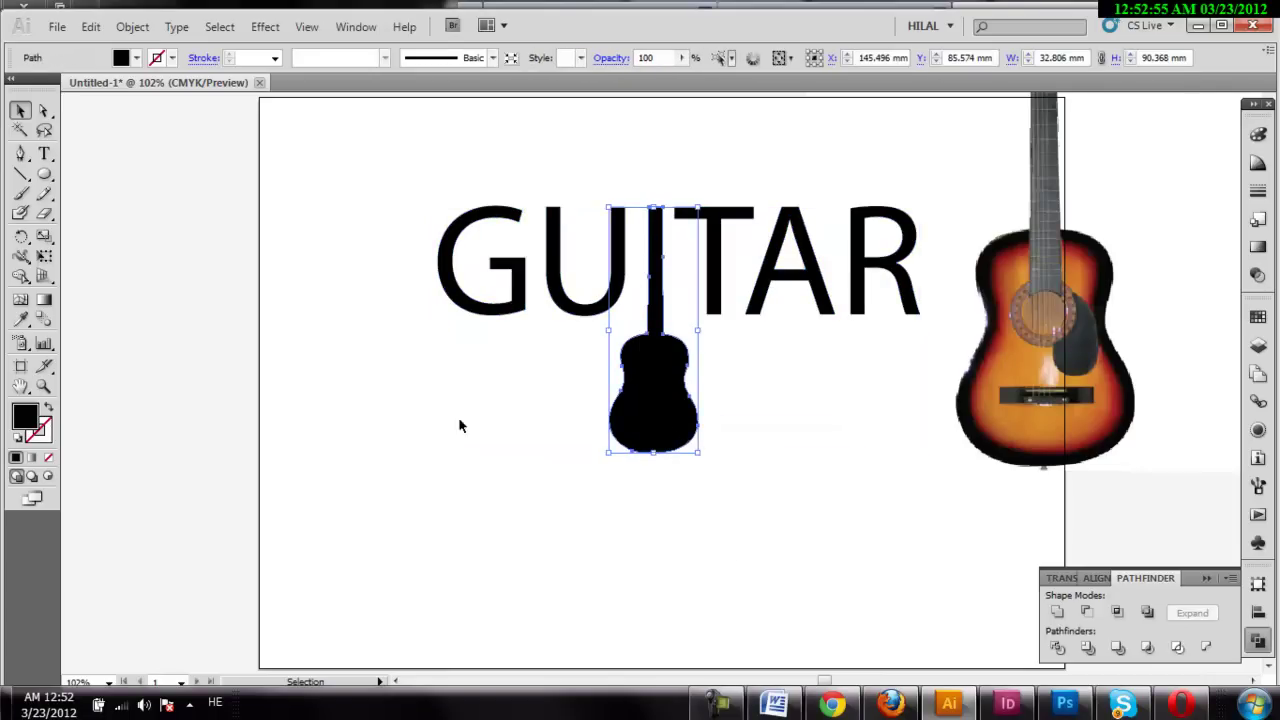
click(20, 319)
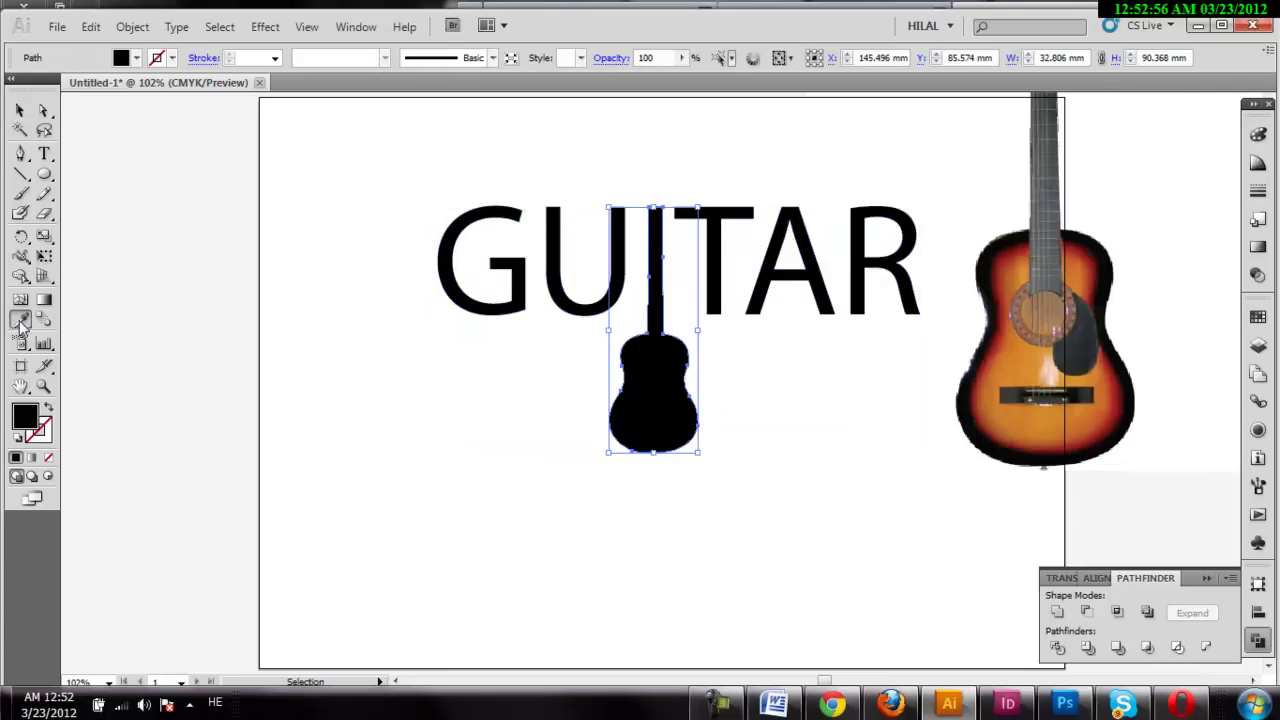
click(1048, 366)
click(999, 368)
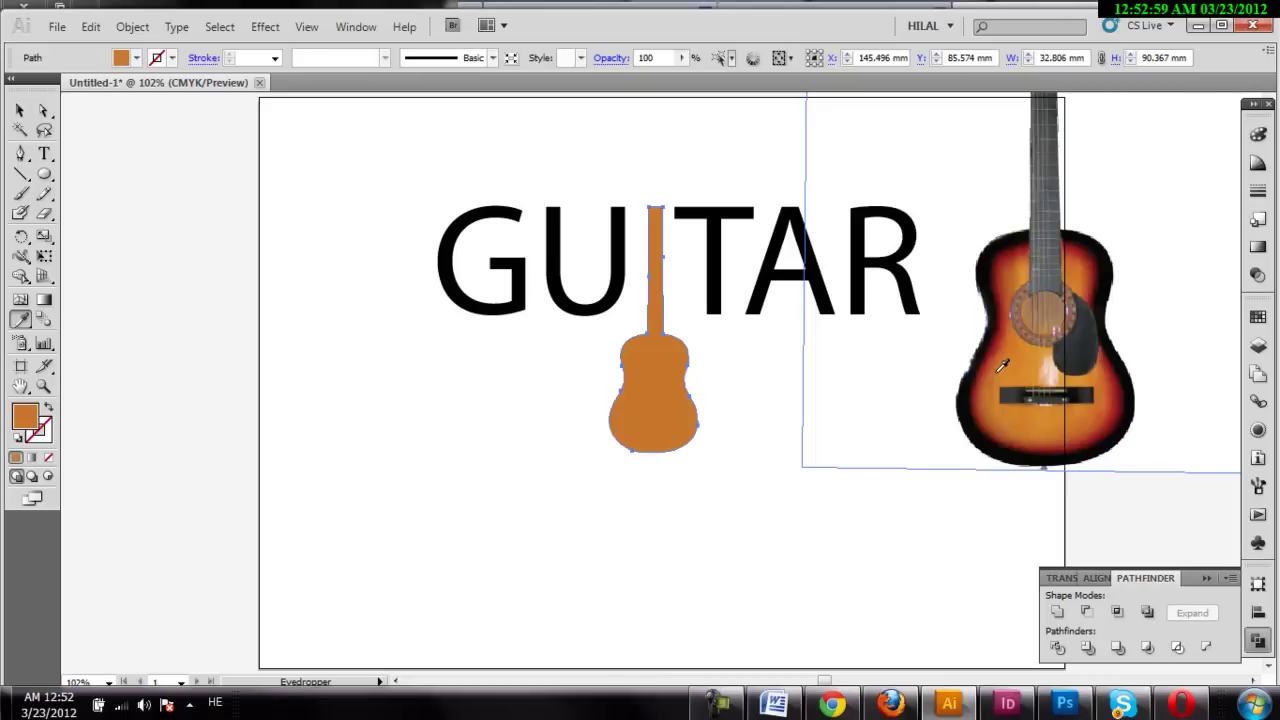
click(1040, 373)
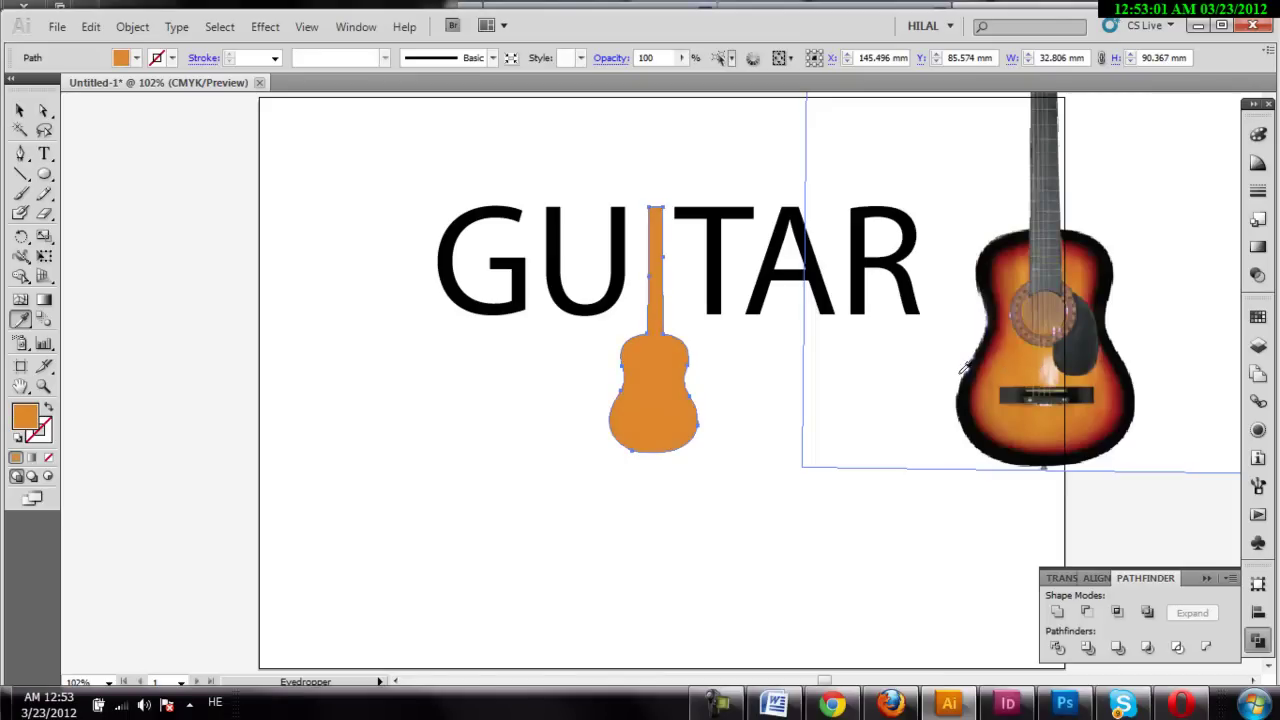
- Darken the silhouette fill in the Color panel to dark red (C 10.59, M 100, Y 97.25, K 69)
click(1258, 164)
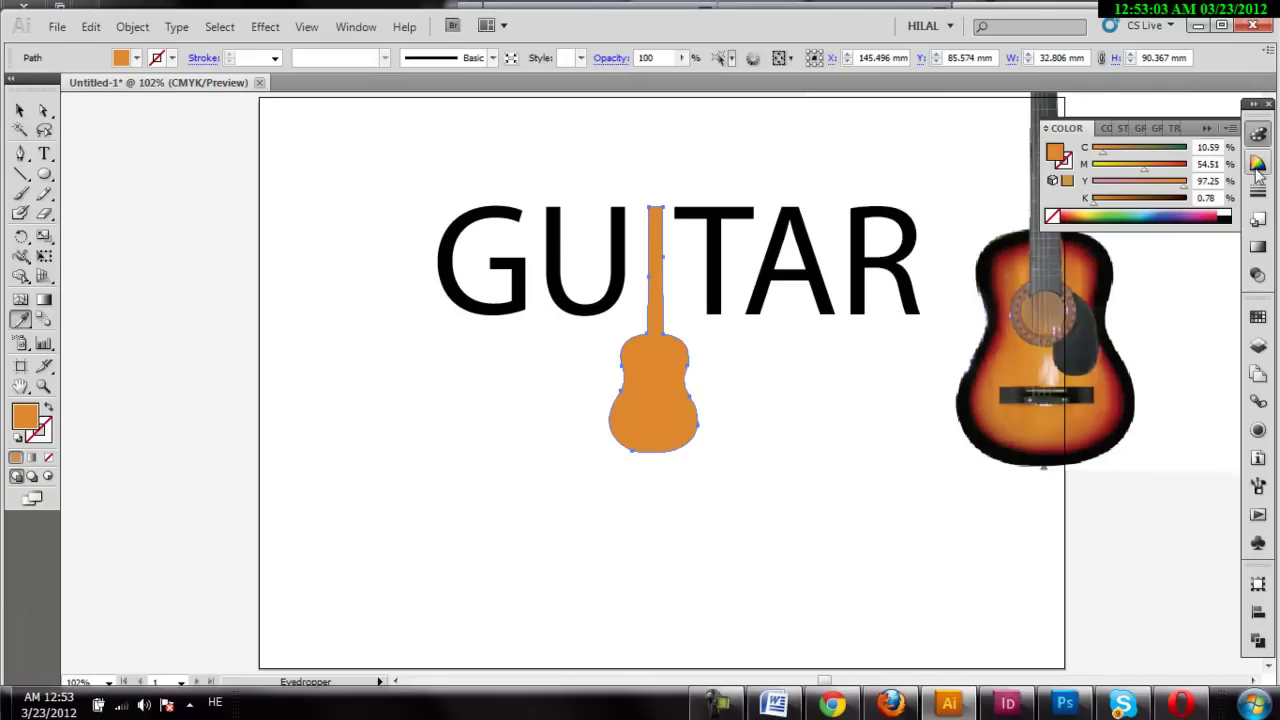
drag(1122, 207, 1157, 197)
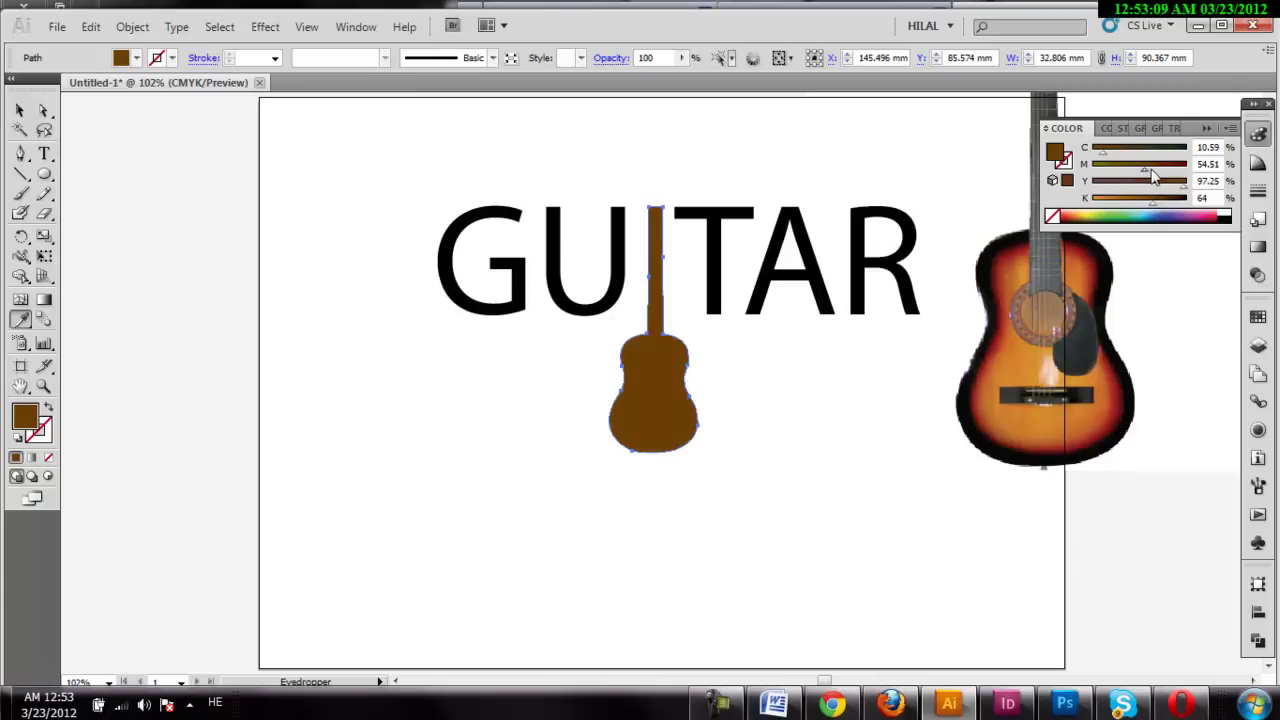
drag(1151, 172, 1190, 172)
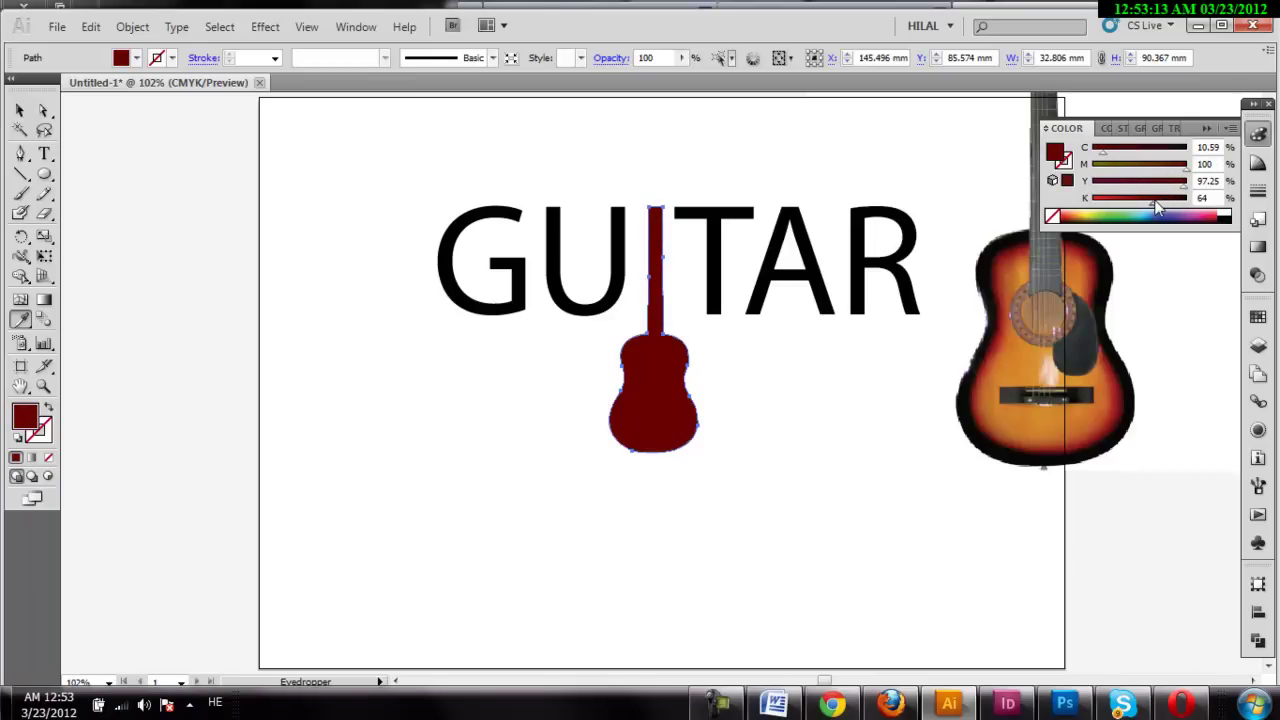
drag(1156, 200, 1157, 200)
click(22, 110)
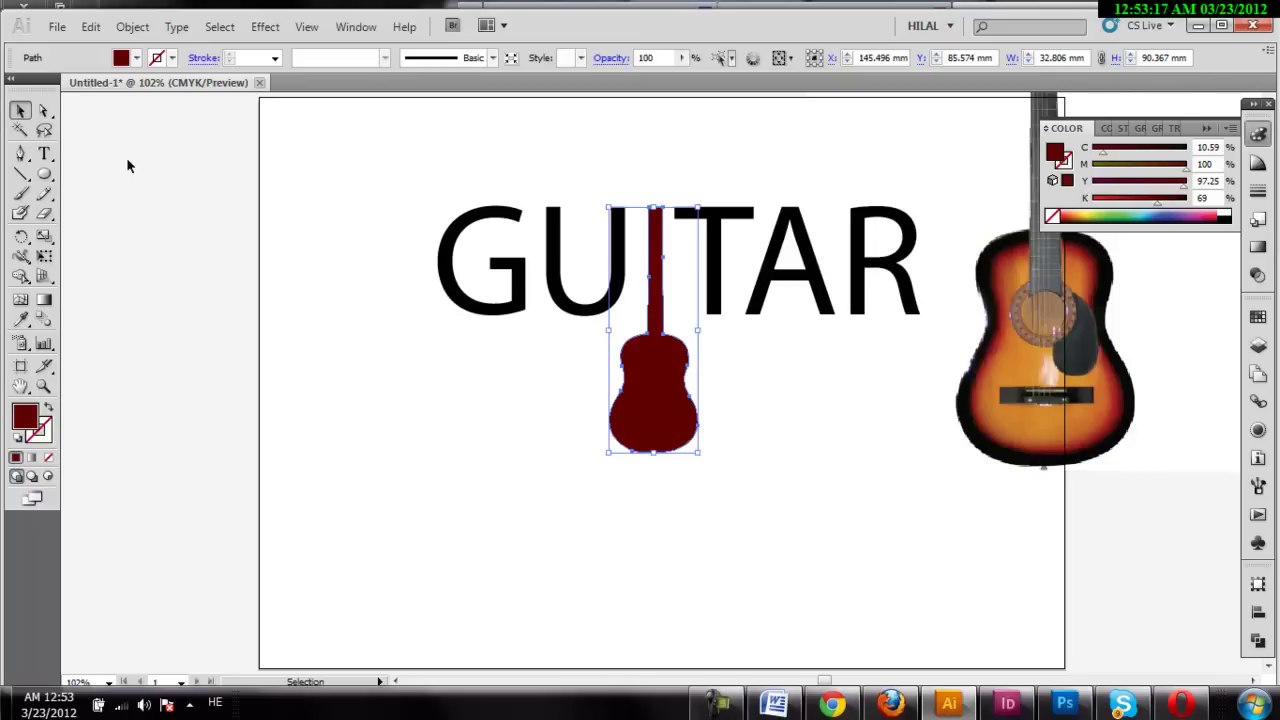
- Draw a small white-outlined circle and place it on the guitar body as the sound hole
click(139, 167)
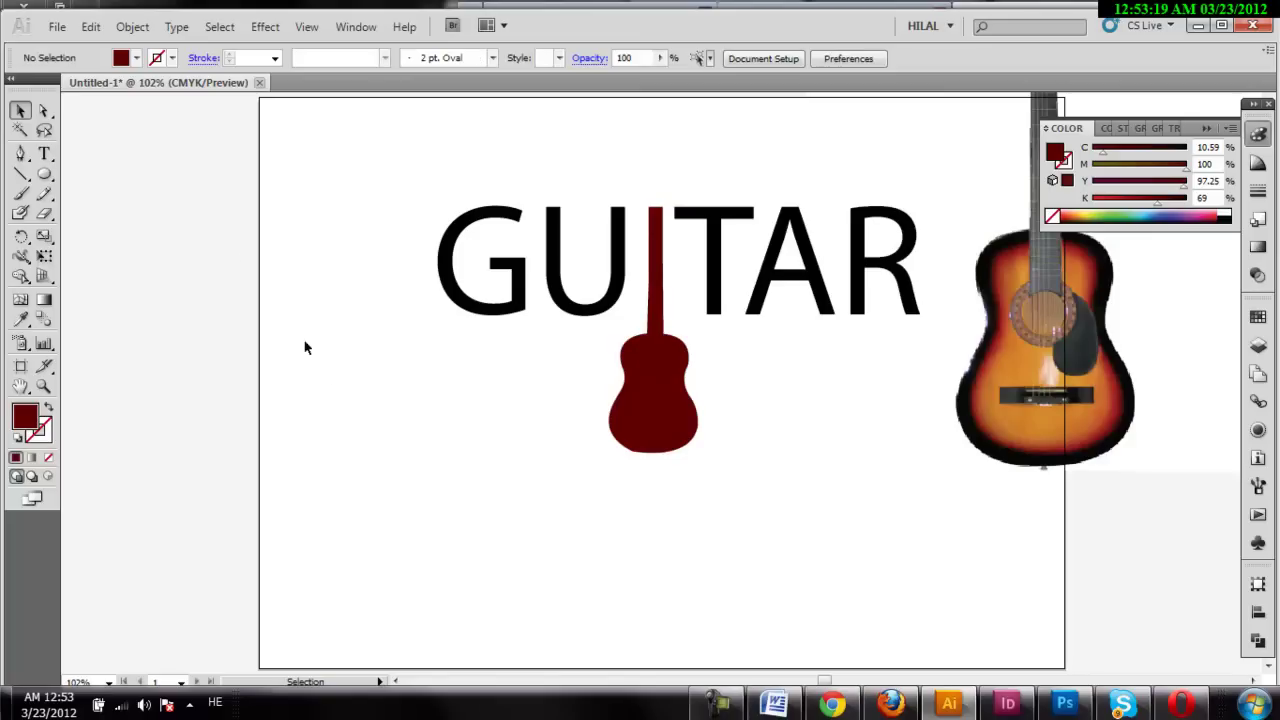
scroll(337, 380, up, 1)
scroll(345, 395, up, 1)
scroll(349, 399, up, 1)
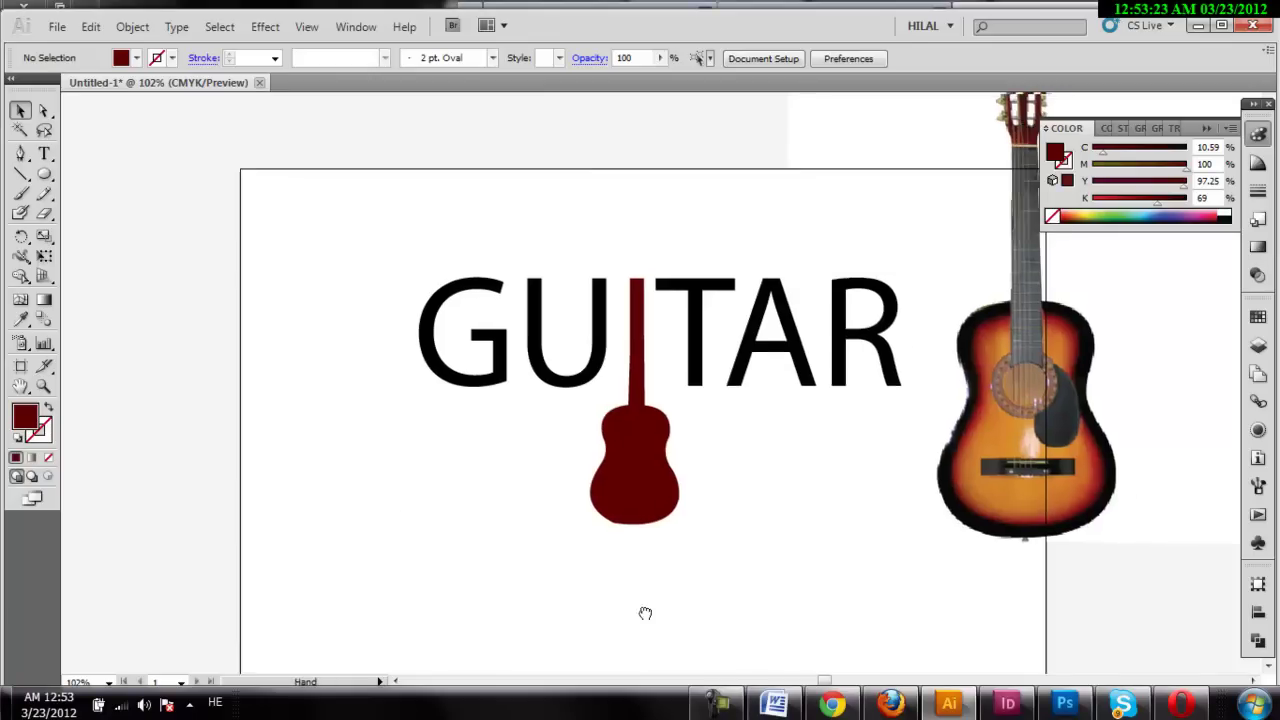
drag(646, 611, 583, 603)
click(44, 174)
drag(262, 442, 314, 494)
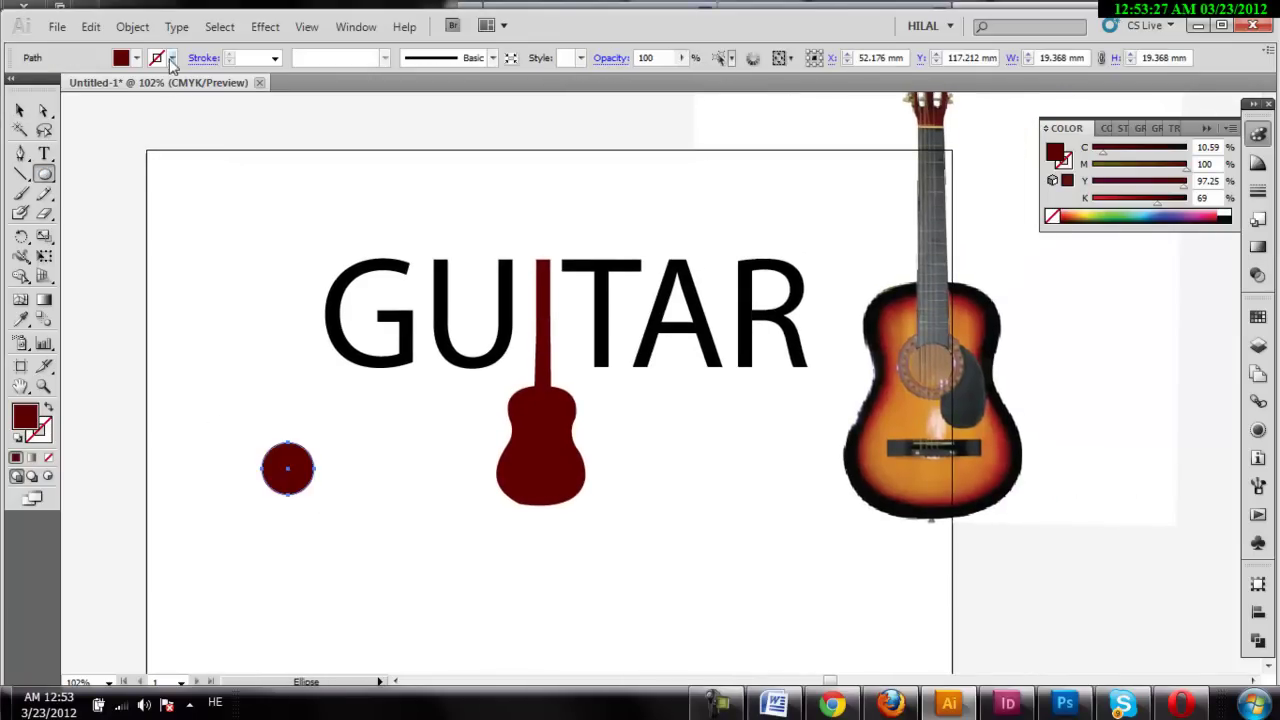
click(171, 58)
click(32, 80)
right_click(122, 271)
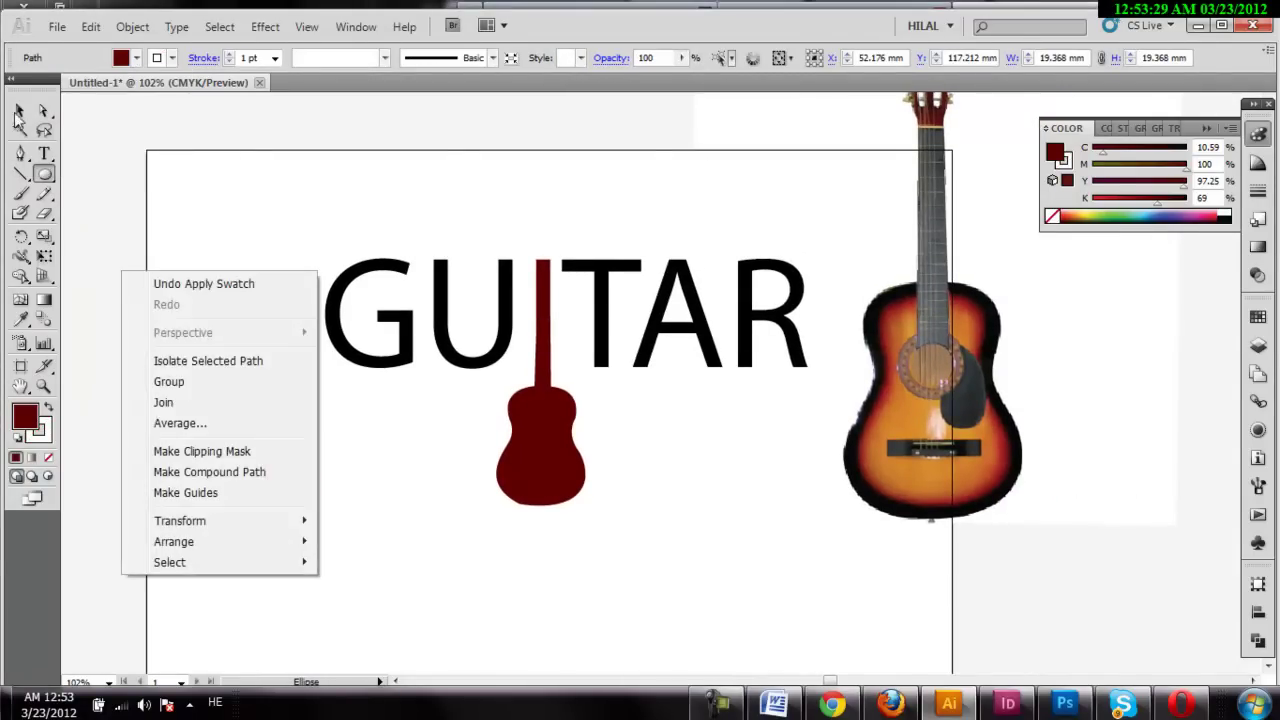
click(20, 112)
mouse_move(315, 470)
mouse_down()
mouse_move(534, 474)
mouse_move(555, 447)
mouse_move(540, 450)
mouse_move(541, 435)
mouse_up()
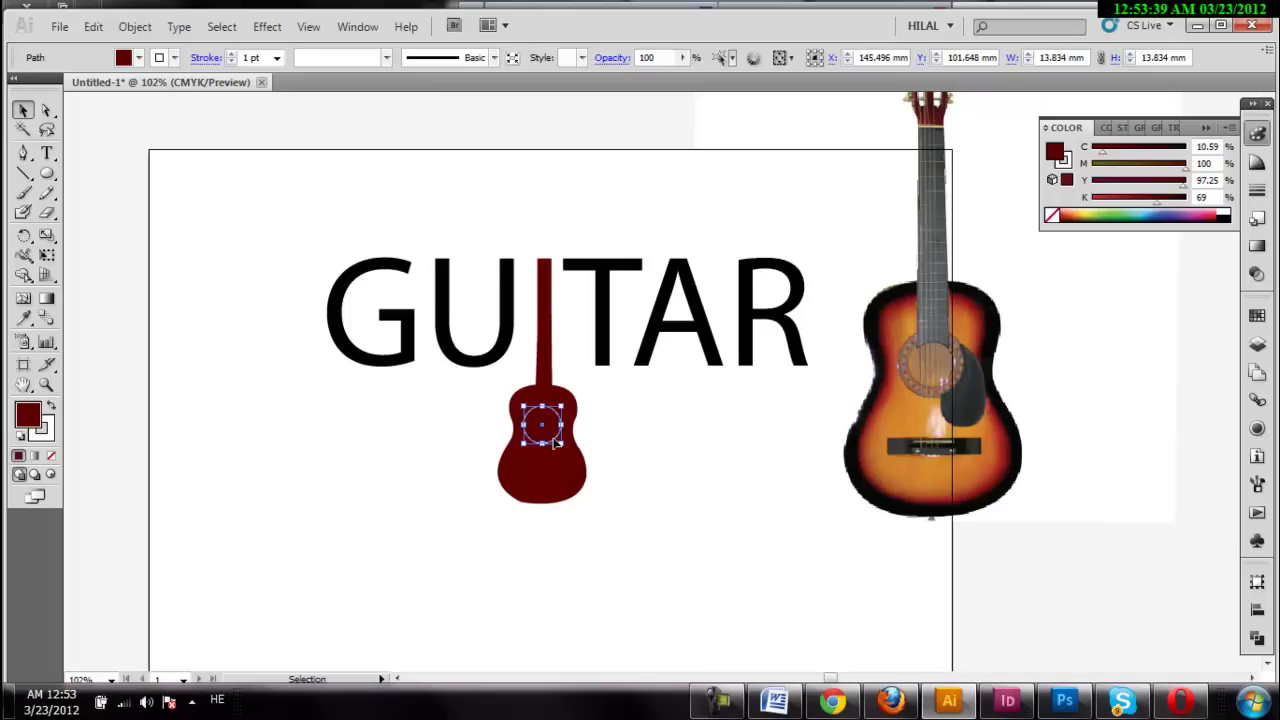
click(617, 529)
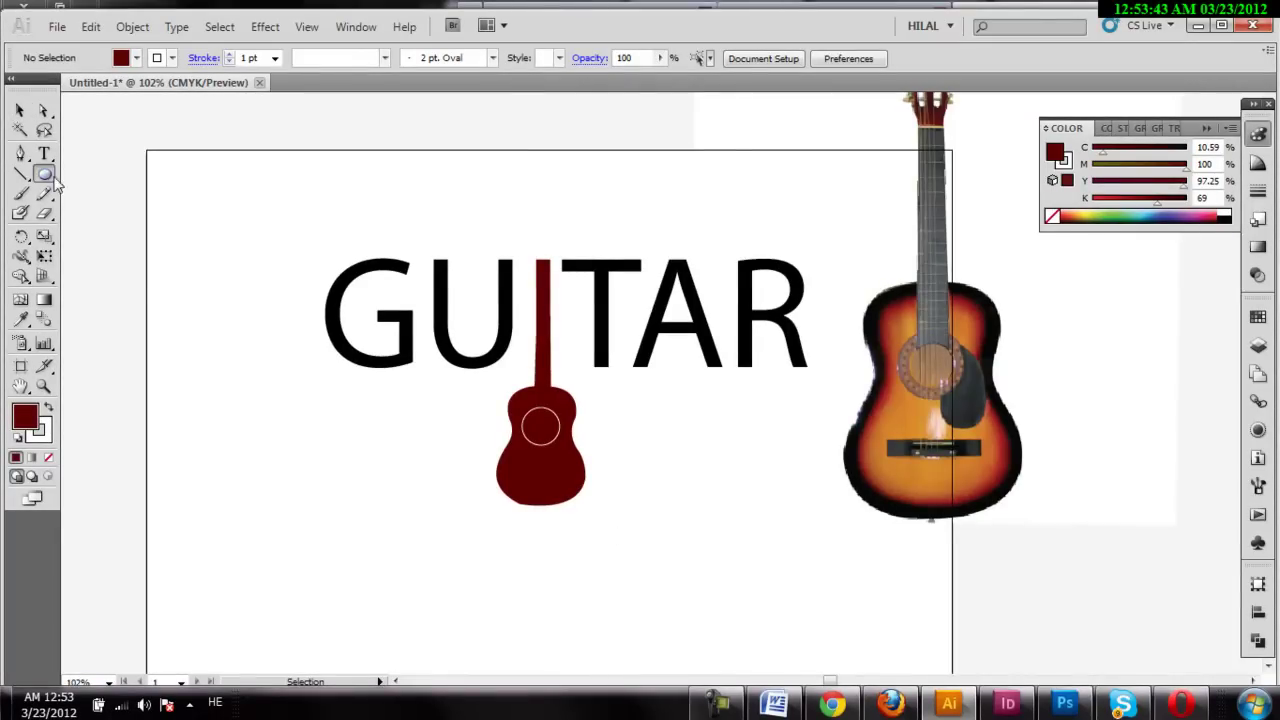
- Draw a small thin rectangle and move it onto the body as the bridge
drag(44, 174, 125, 175)
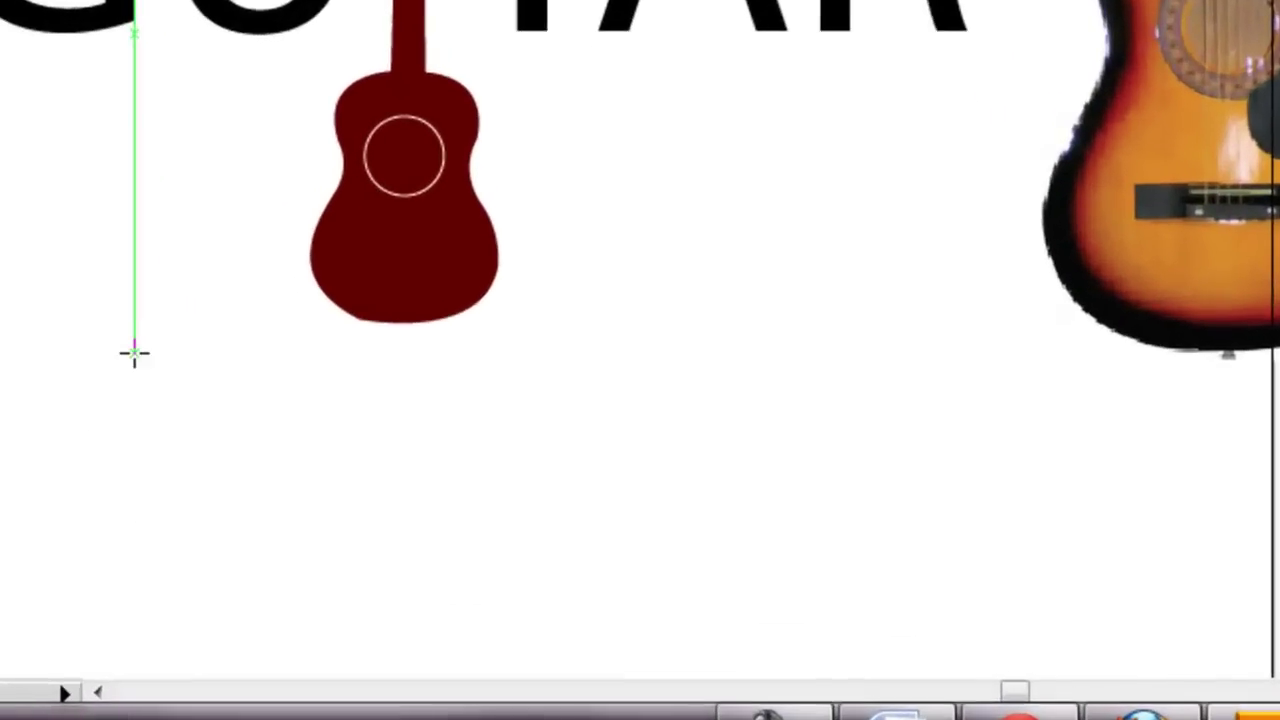
drag(130, 350, 240, 375)
key(v)
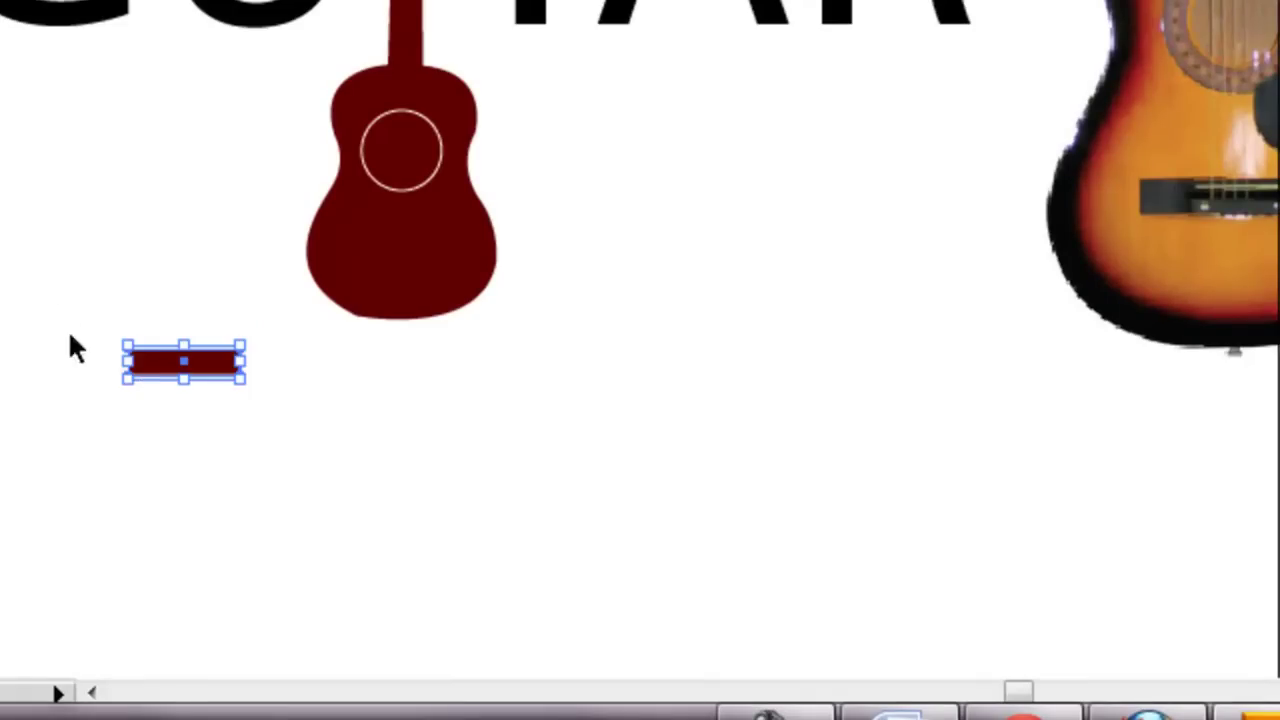
drag(157, 364, 370, 263)
click(296, 489)
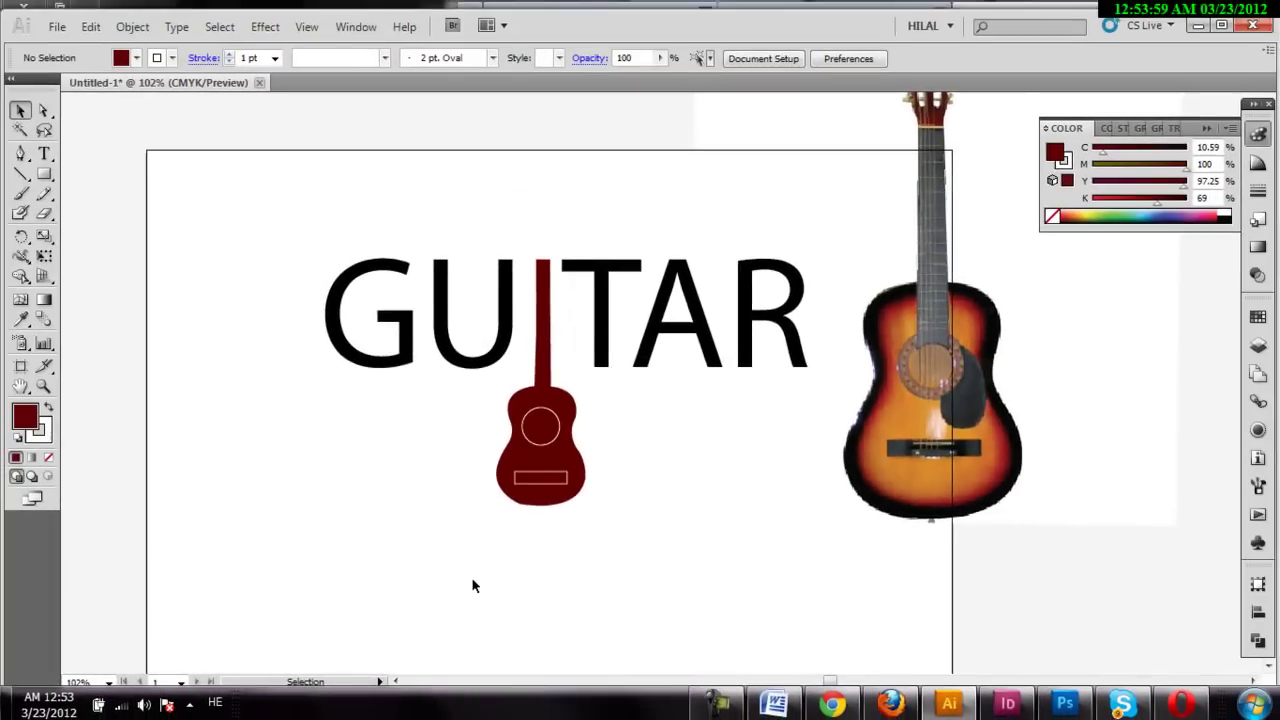
scroll(473, 586, up, 1)
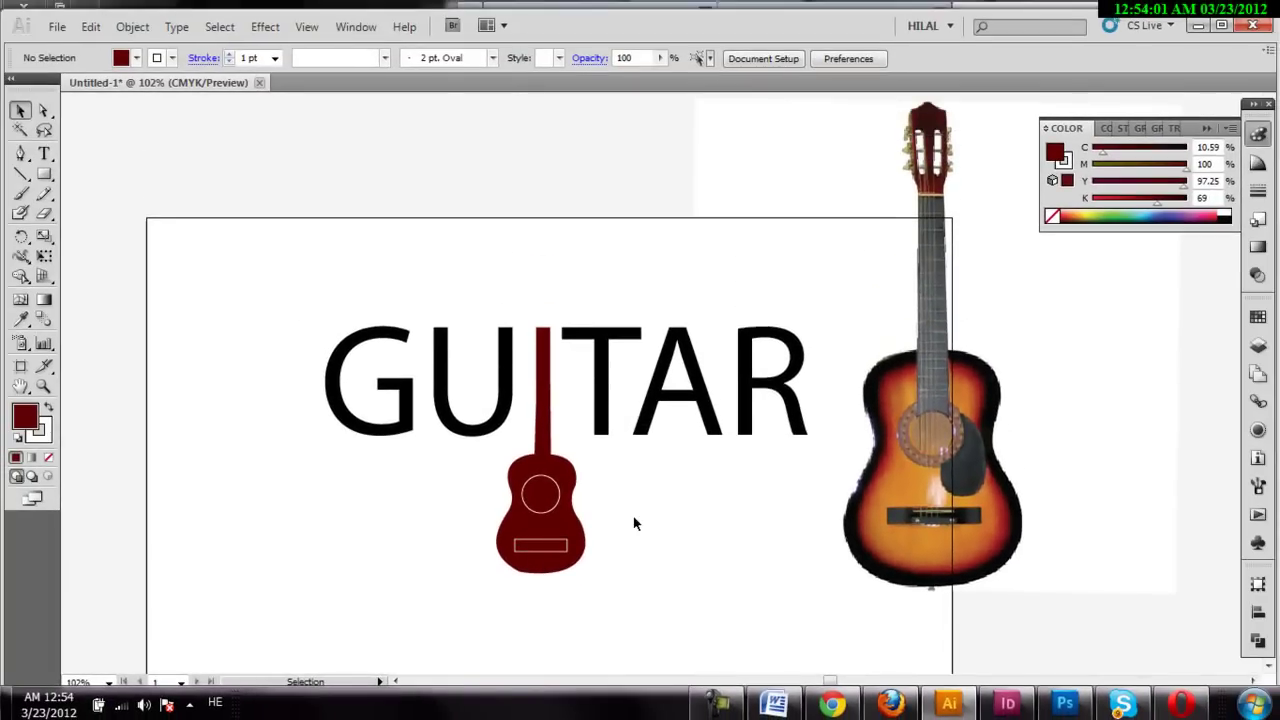
- Bring the guitar photo onto the artboard, zoom into its headstock, and trace its left edge up to the tip
drag(940, 468, 765, 526)
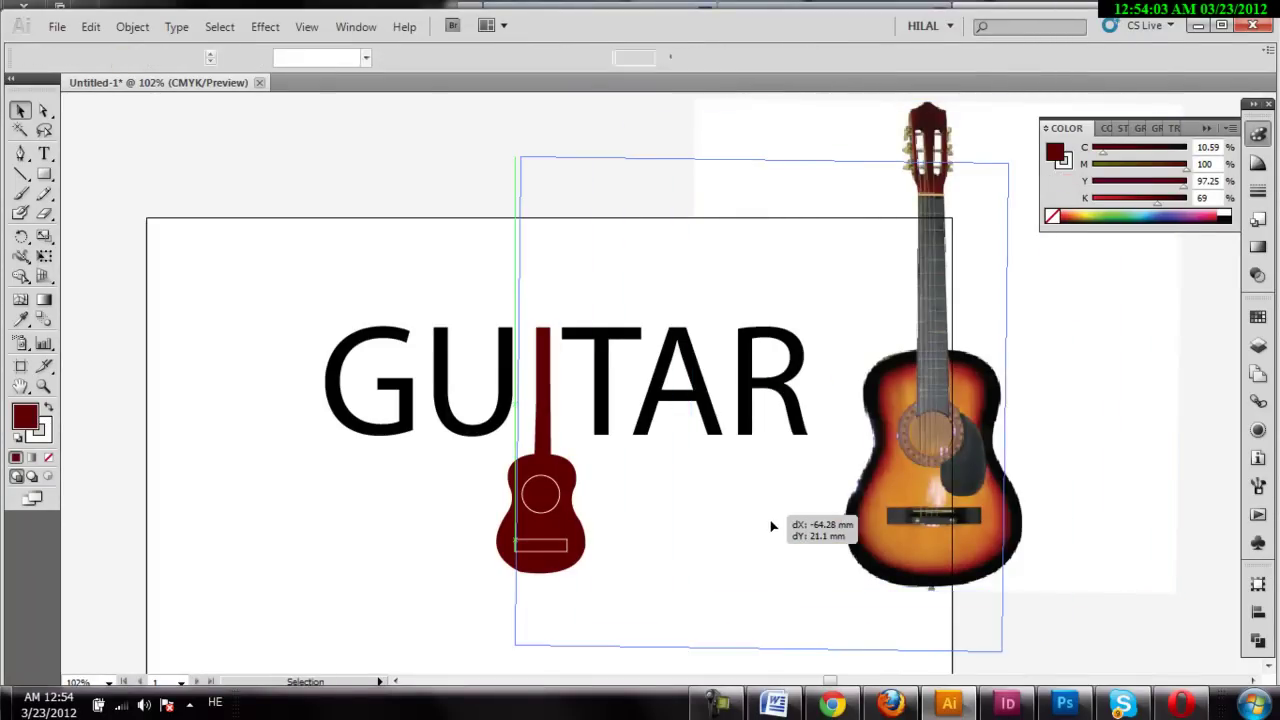
click(43, 387)
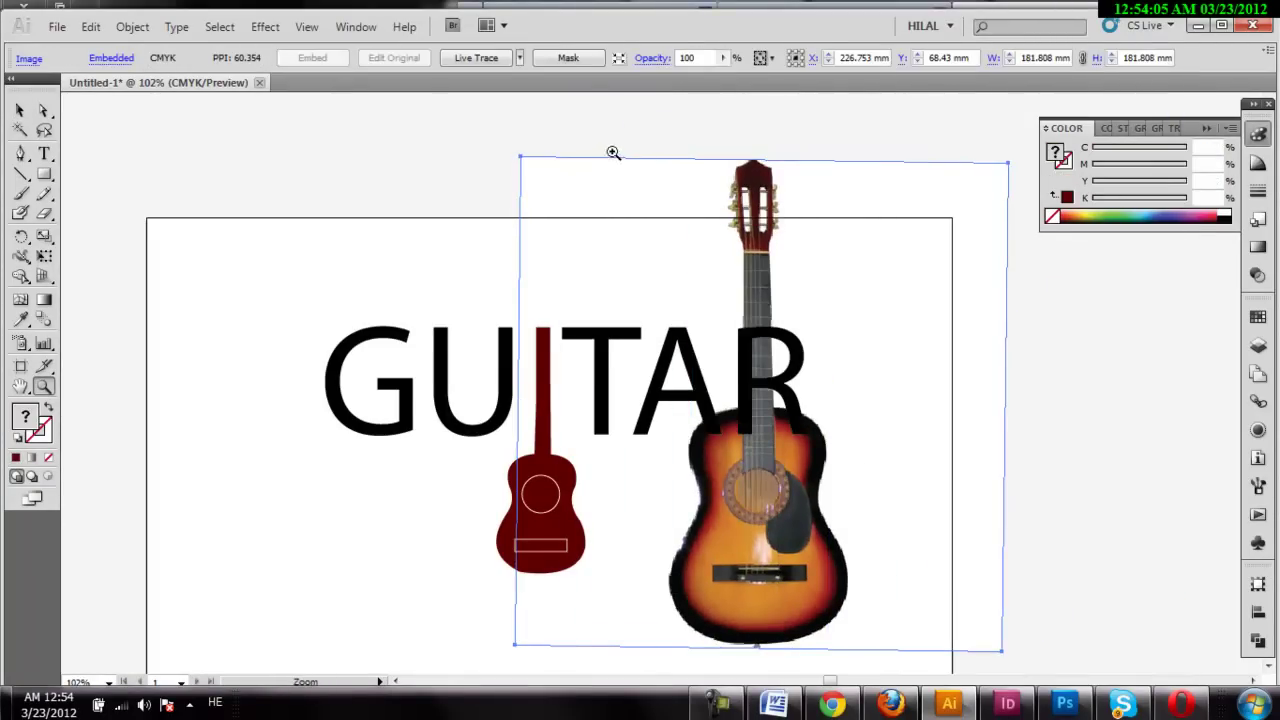
drag(634, 156, 900, 358)
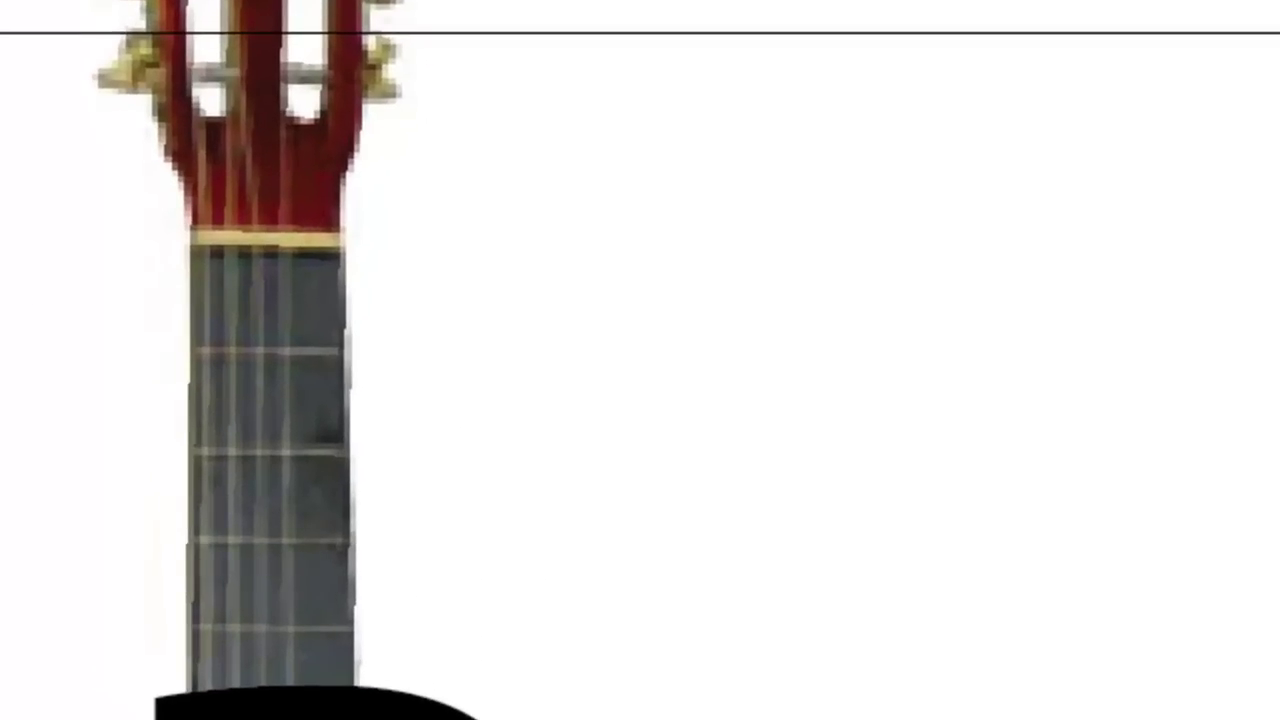
click(193, 222)
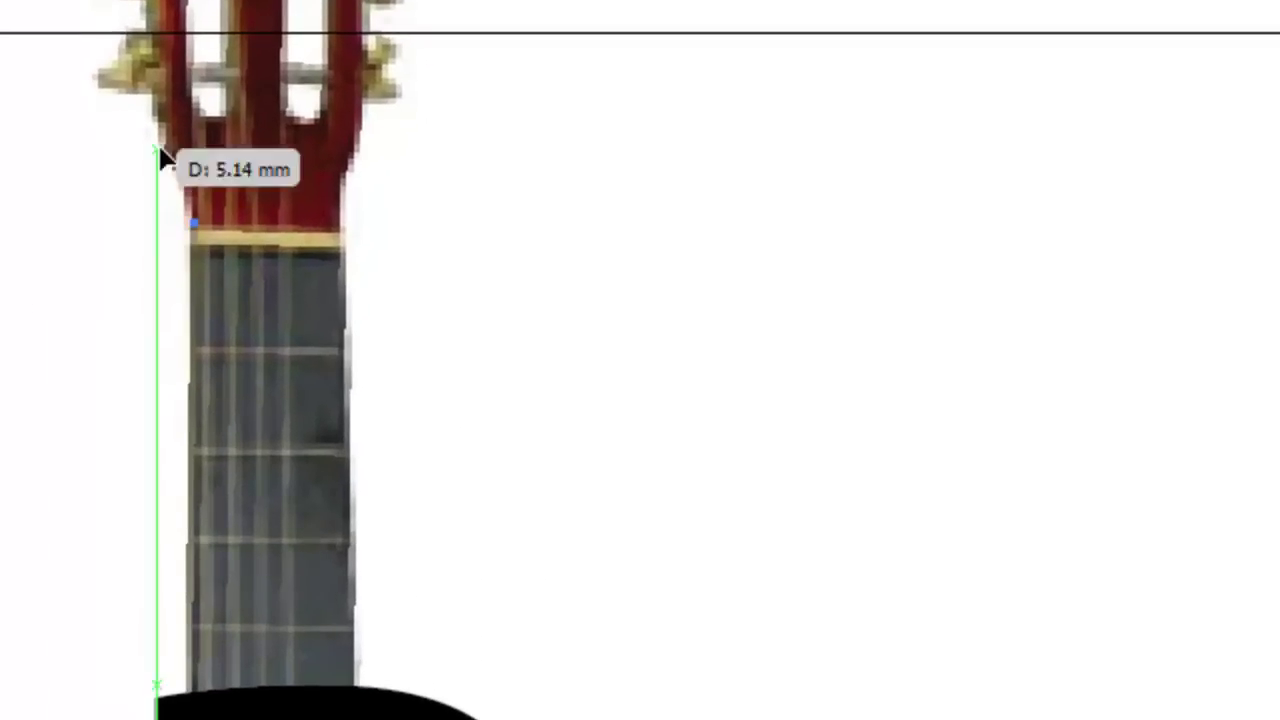
drag(155, 150, 175, 170)
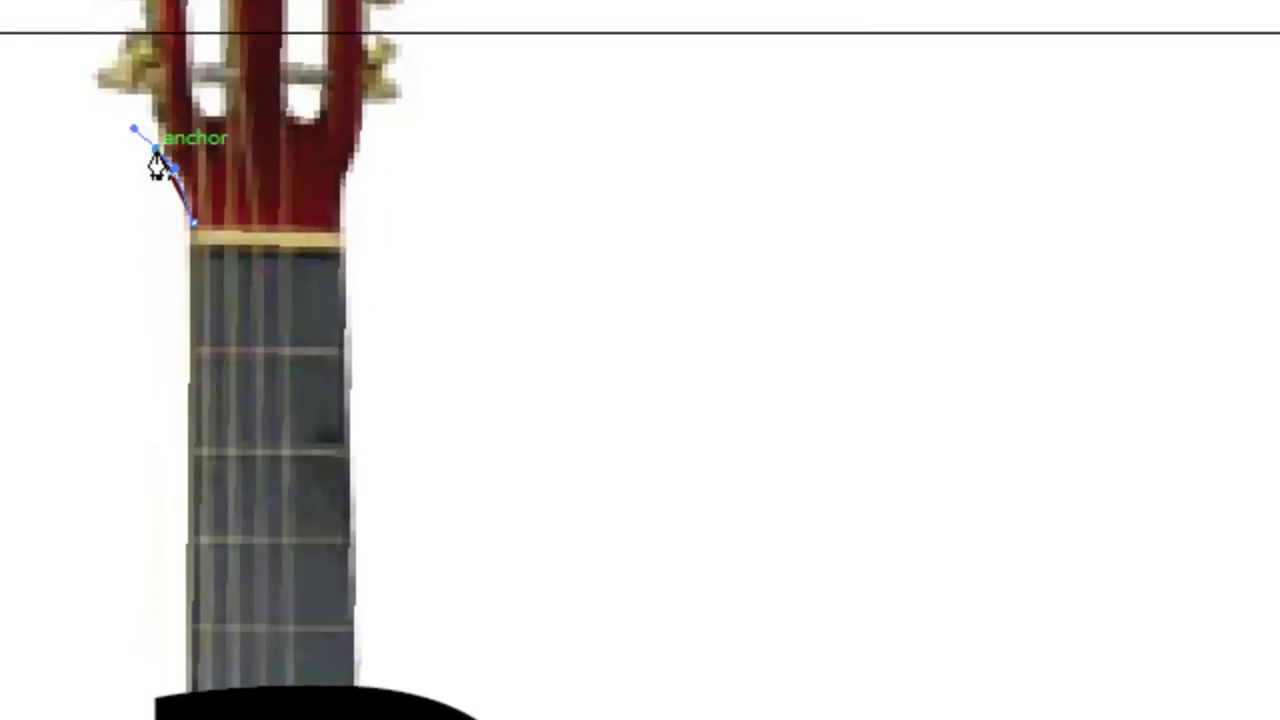
click(155, 150)
click(130, 332)
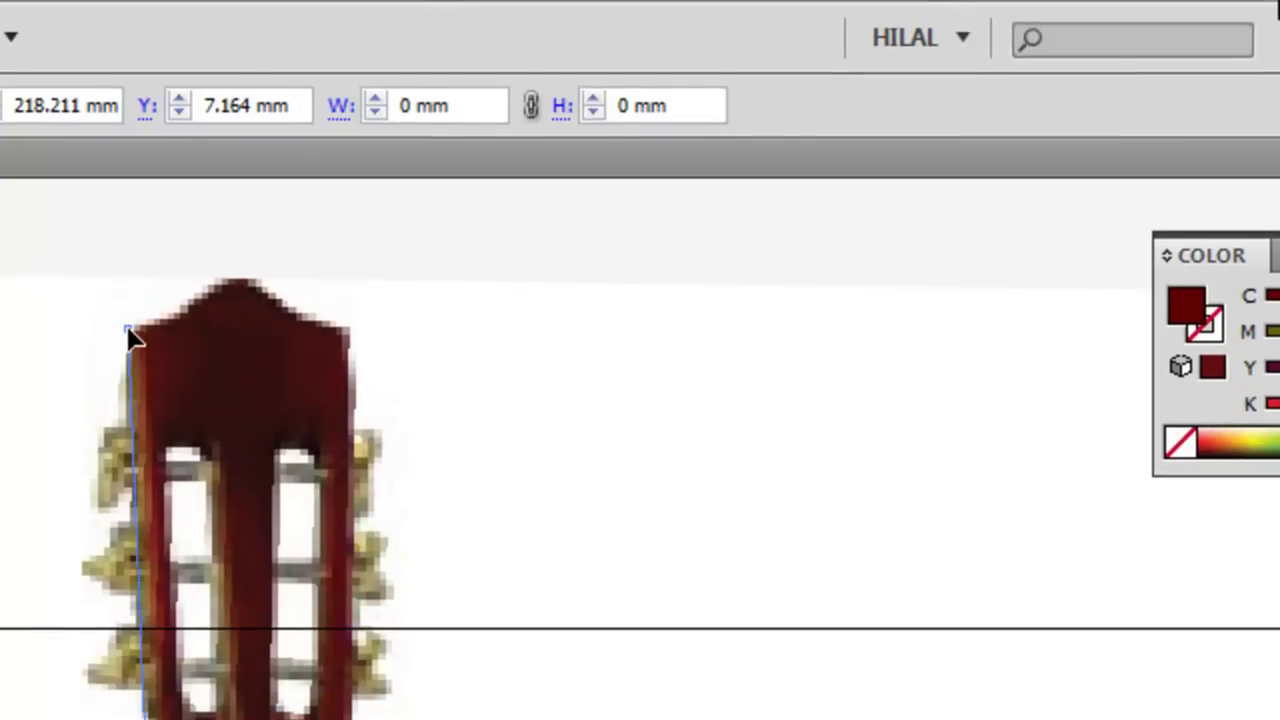
drag(232, 280, 237, 285)
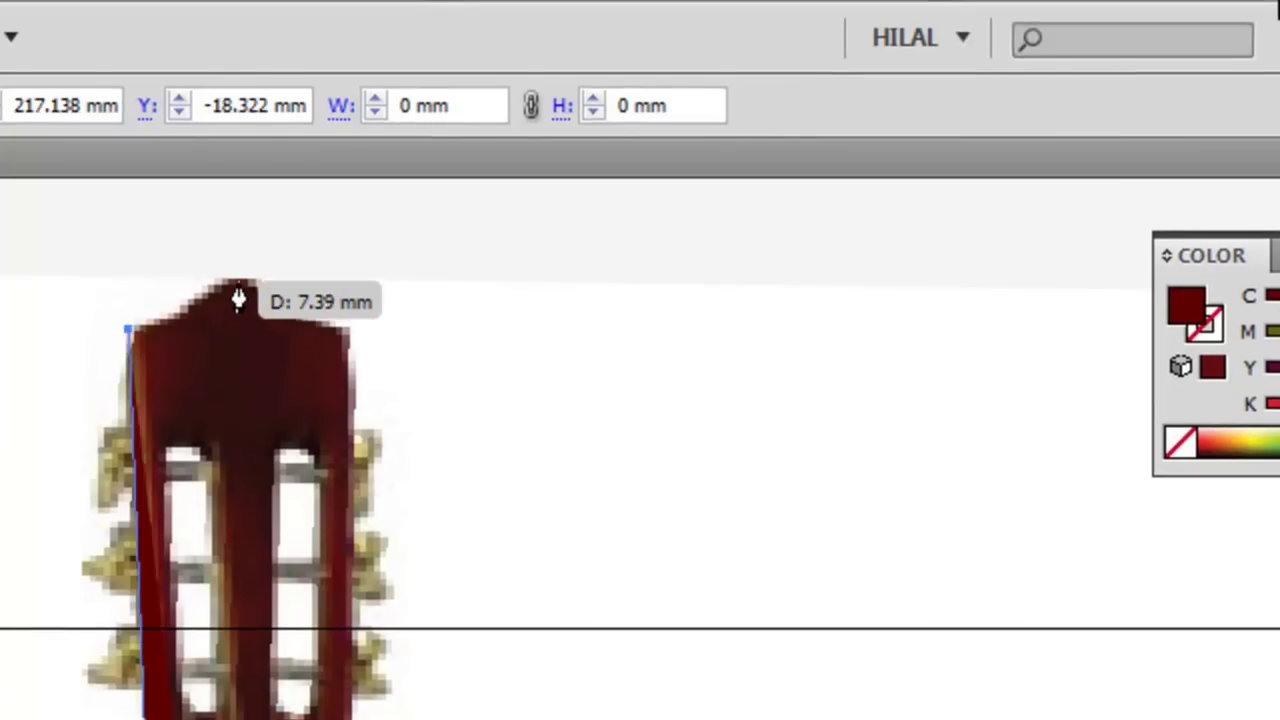
drag(240, 288, 256, 243)
- Trace the headstock's right side and base, closing the outline into a filled shape
click(237, 293)
drag(343, 323, 358, 338)
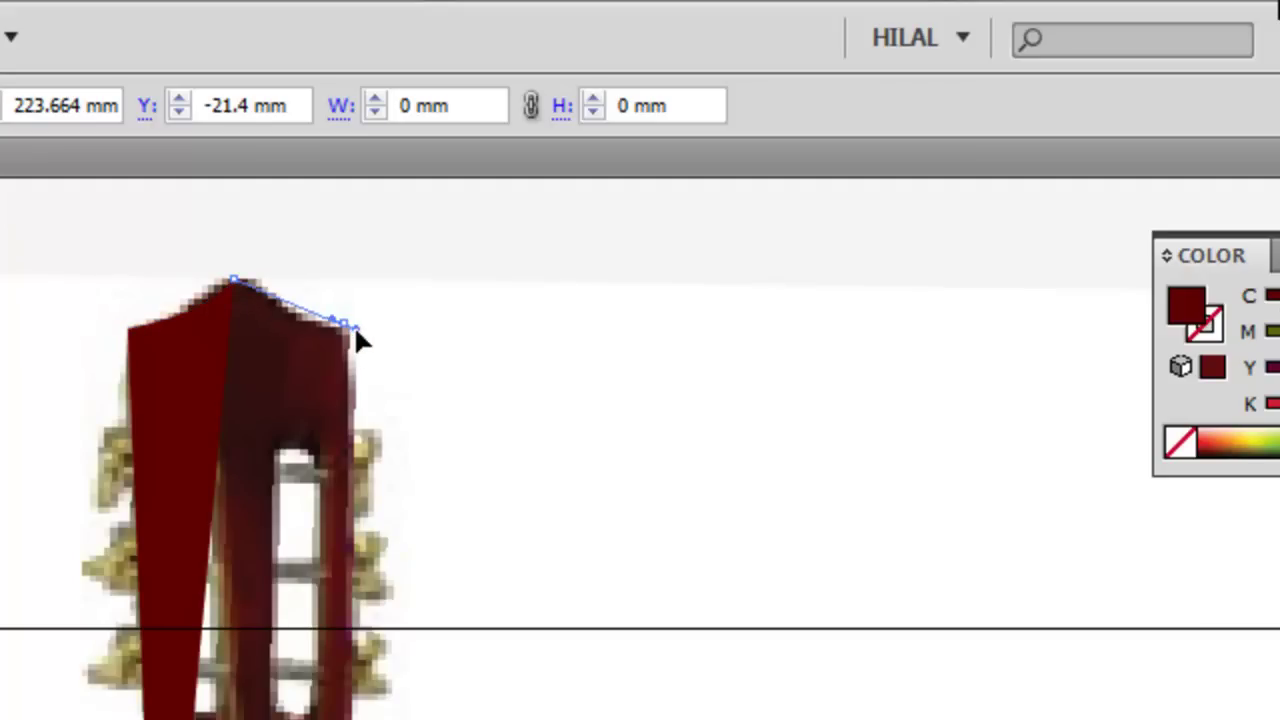
click(343, 327)
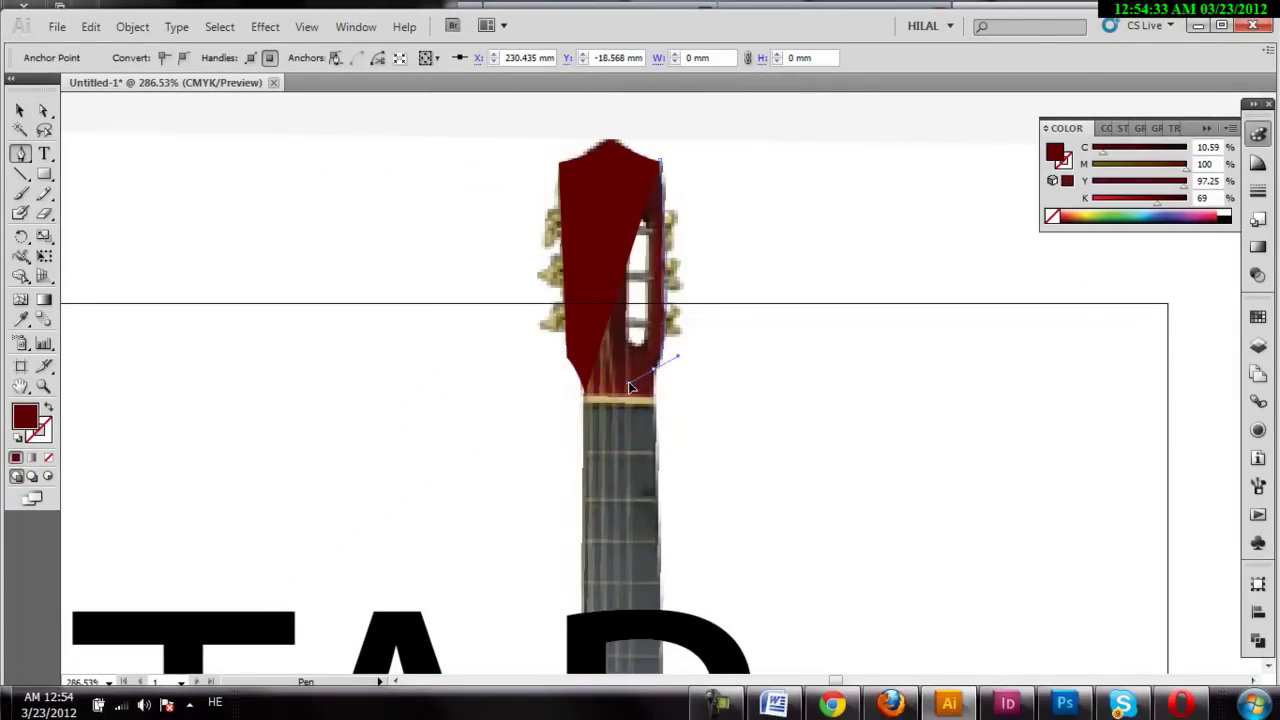
drag(655, 378, 678, 357)
click(658, 377)
click(655, 400)
click(585, 400)
click(587, 400)
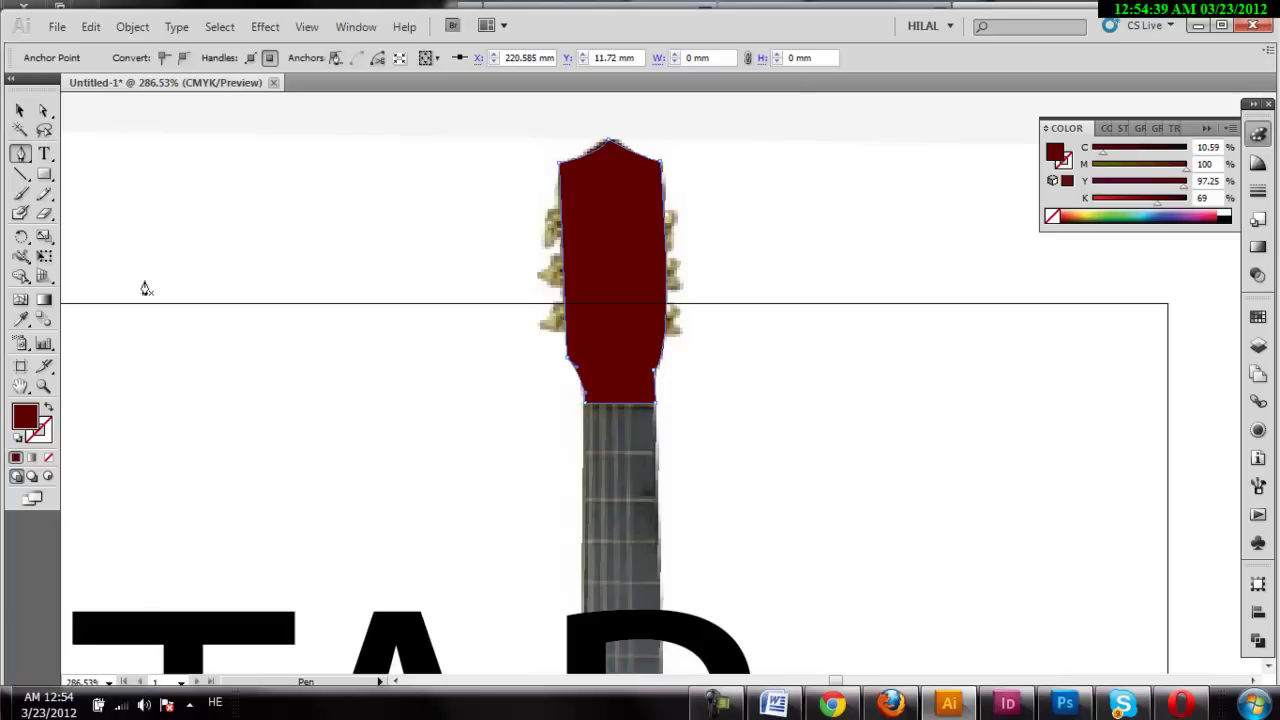
- Move the traced headstock above the guitar neck and narrow its base to match the neck
click(45, 112)
click(331, 426)
mouse_move(594, 334)
mouse_down()
mouse_move(233, 389)
mouse_move(400, 370)
mouse_up()
mouse_move(907, 278)
mouse_down()
mouse_move(616, 418)
mouse_move(660, 415)
mouse_up()
click(723, 516)
drag(723, 516, 704, 516)
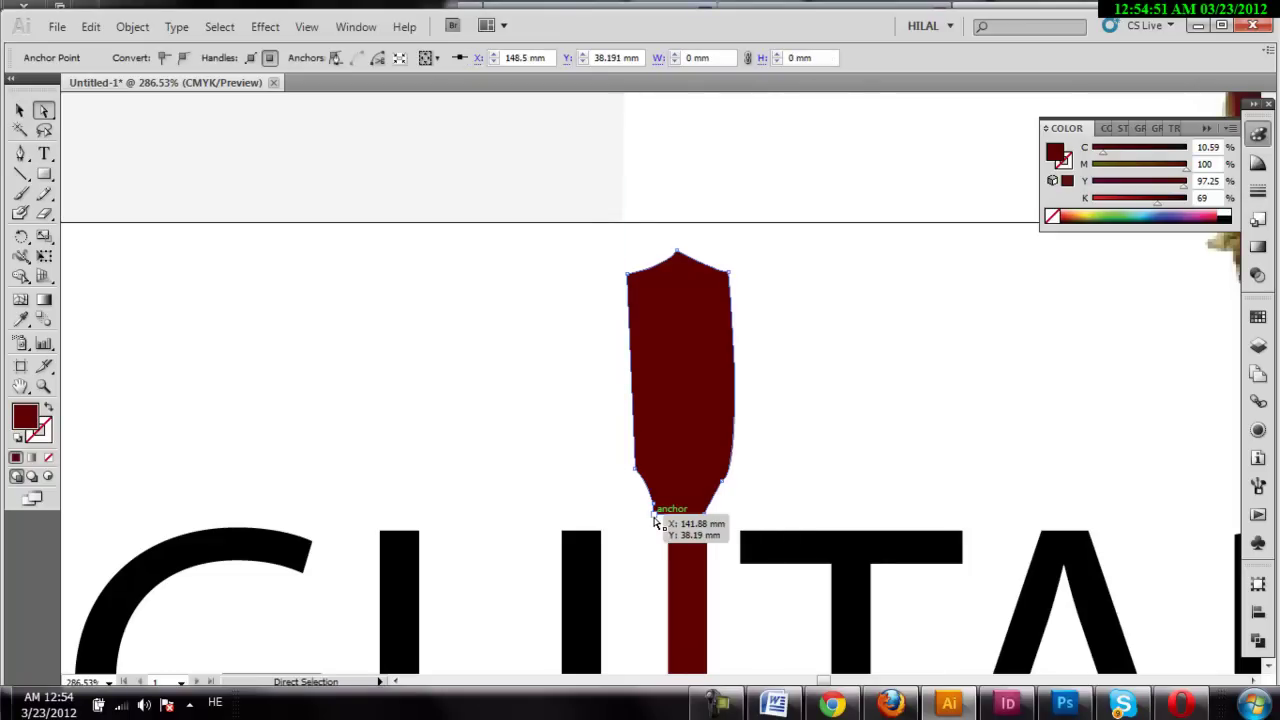
drag(656, 521, 663, 521)
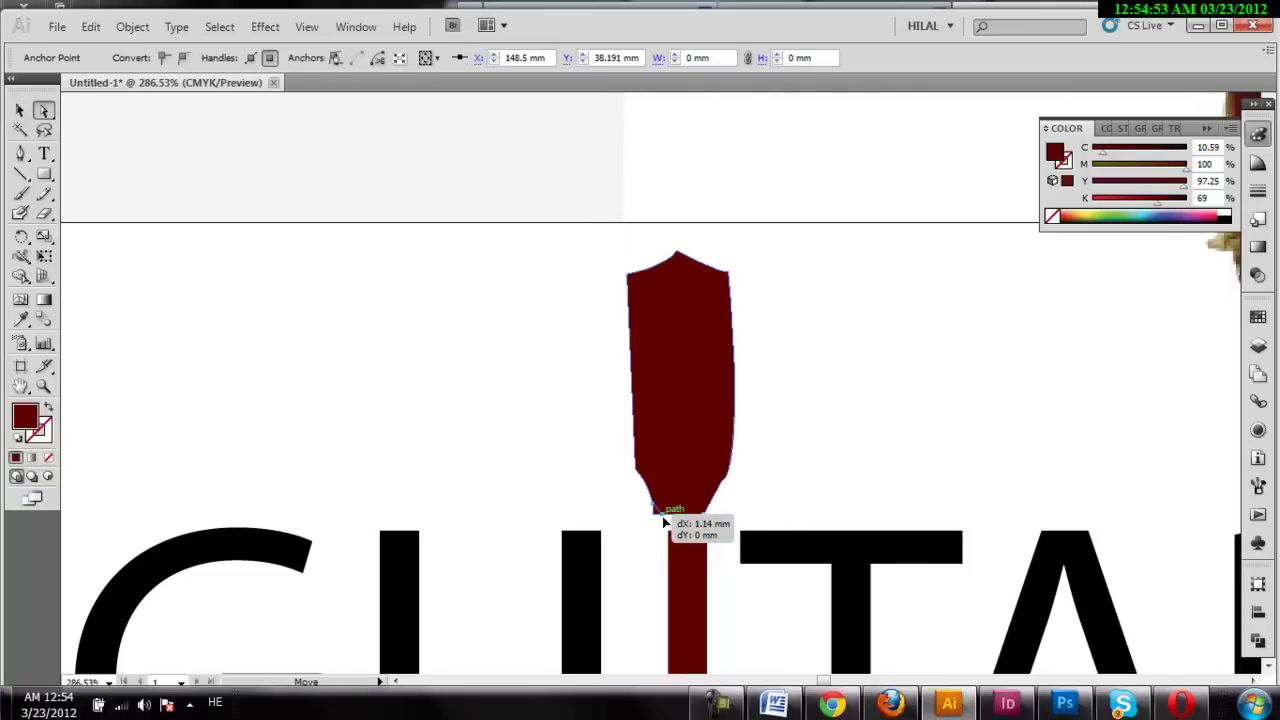
drag(693, 429, 700, 440)
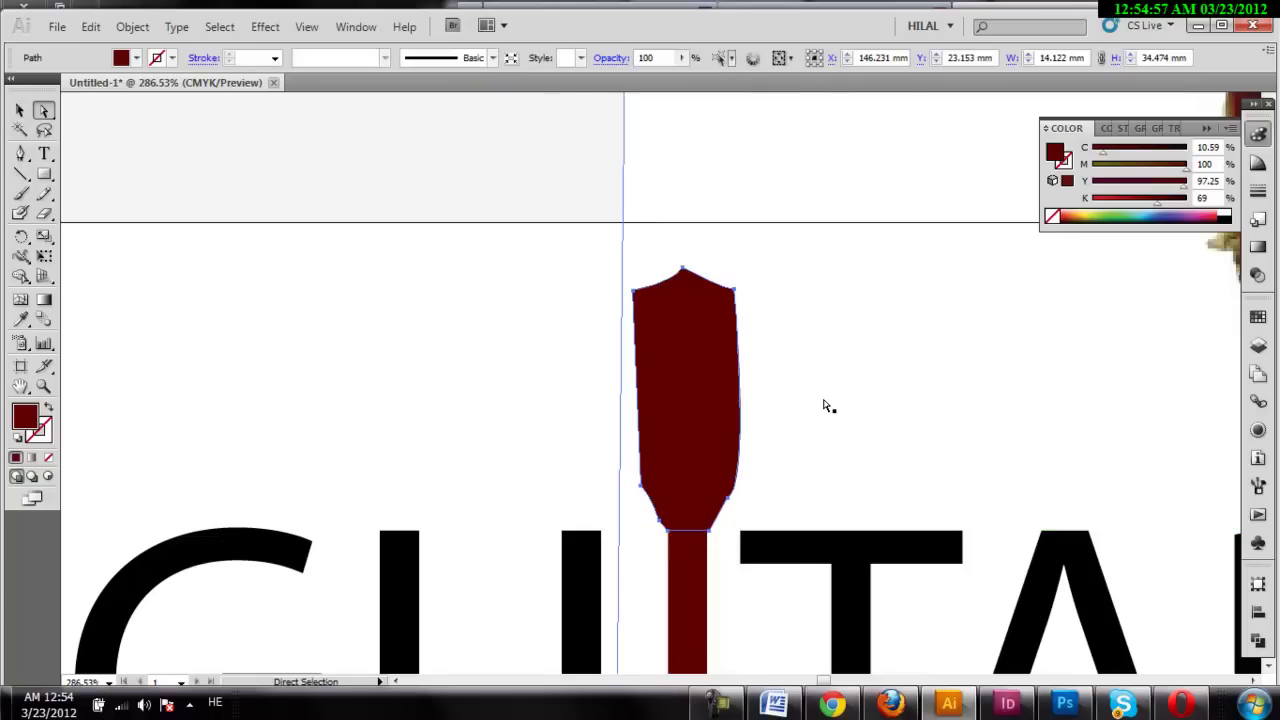
key(Left)
- Fit the artboard in view and move the guitar photo back to the right
double_click(20, 388)
click(20, 110)
click(398, 498)
mouse_move(933, 515)
mouse_down()
mouse_move(1040, 522)
mouse_move(1016, 484)
mouse_up()
click(742, 240)
- Shrink the headstock to about half height (6.613 × 16.143 mm) and nudge it onto the neck
click(665, 128)
mouse_move(674, 114)
mouse_down()
mouse_move(653, 164)
mouse_move(662, 191)
mouse_up()
click(680, 134)
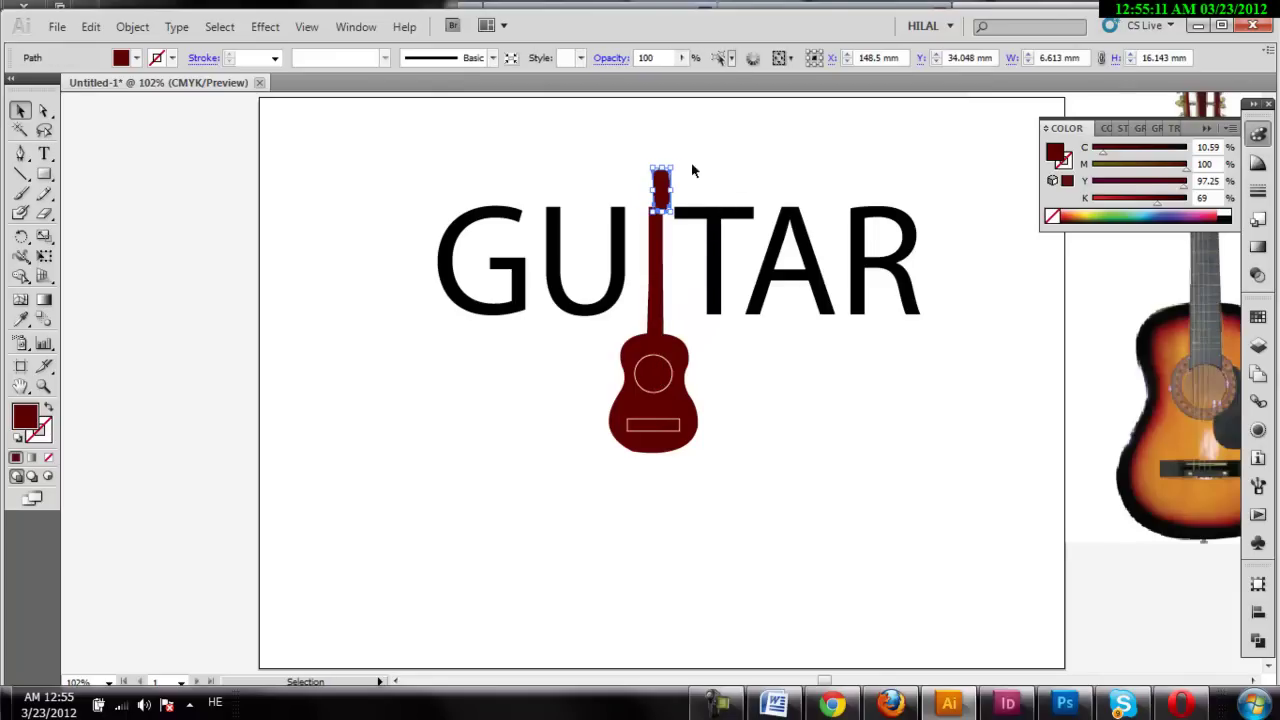
key(Left)
key(Left)
key(Left)
key(Left)
key(Left)
key(Left)
key(Left)
click(735, 155)
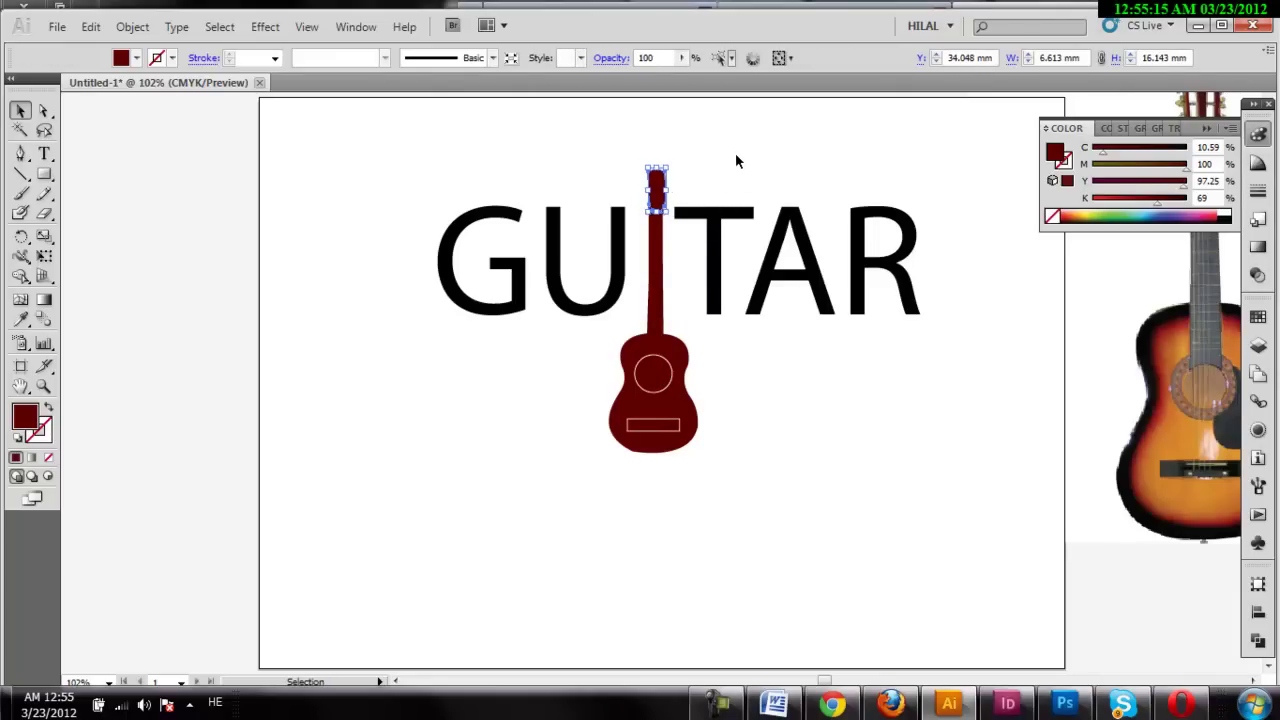
click(657, 188)
key(Down)
key(Down)
key(Down)
key(Down)
key(Down)
key(Down)
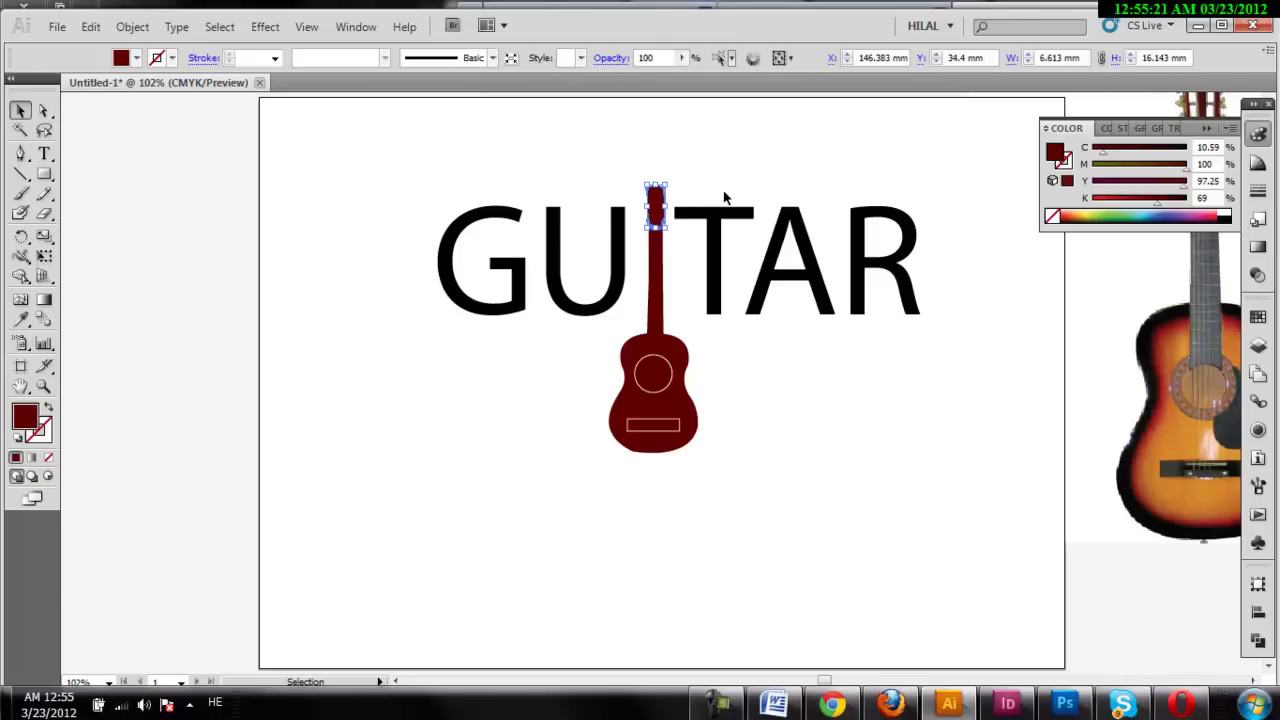
click(725, 197)
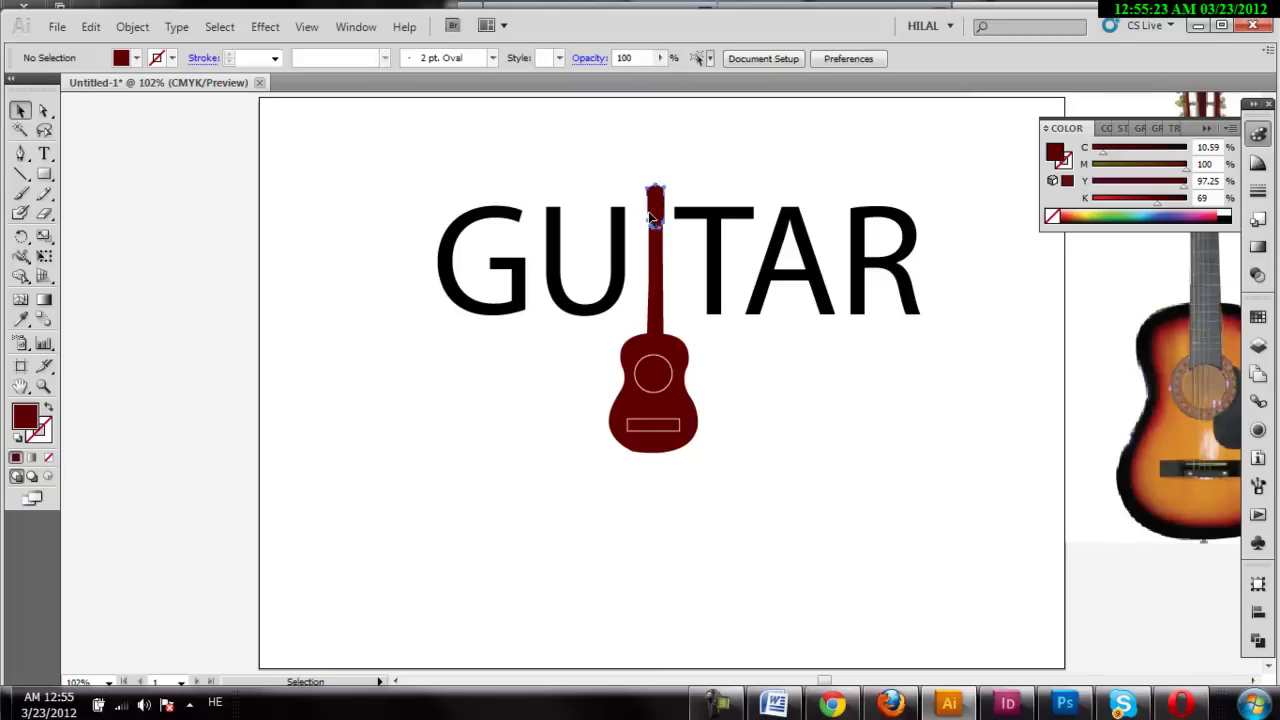
click(648, 211)
click(717, 158)
- Draw a 0.25 pt string line down the guitar neck
click(670, 430)
click(657, 364)
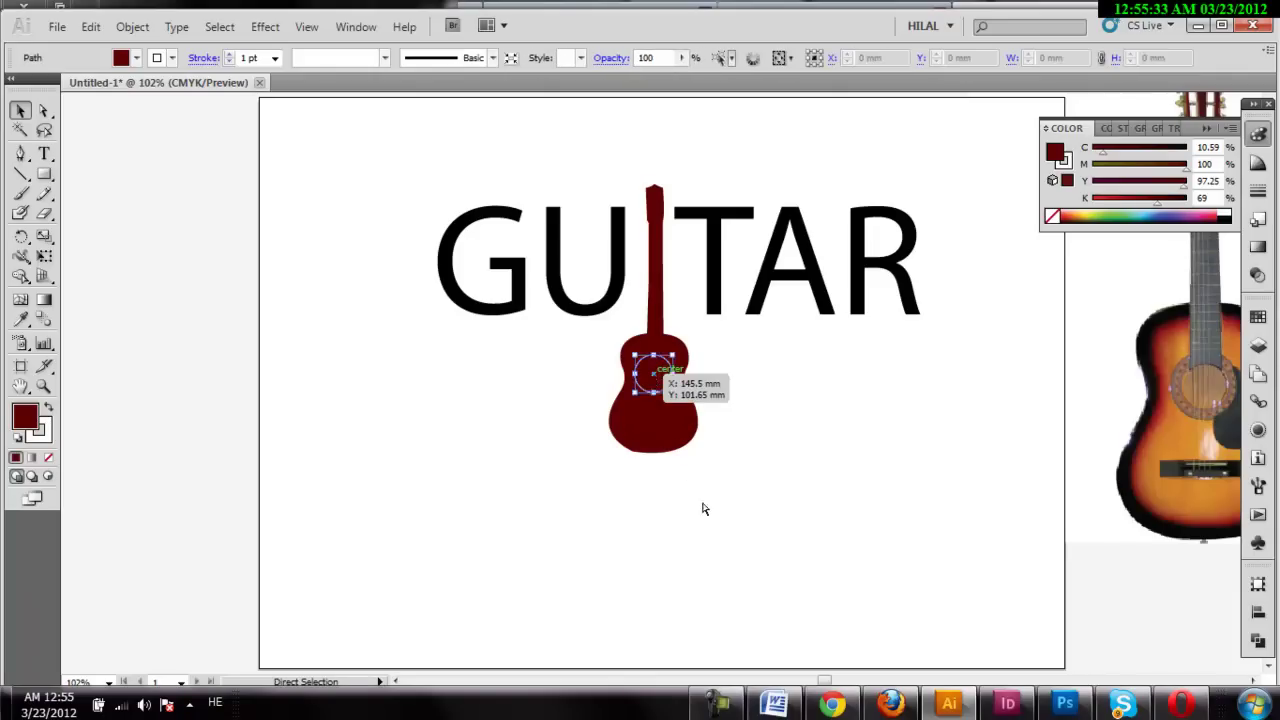
click(726, 530)
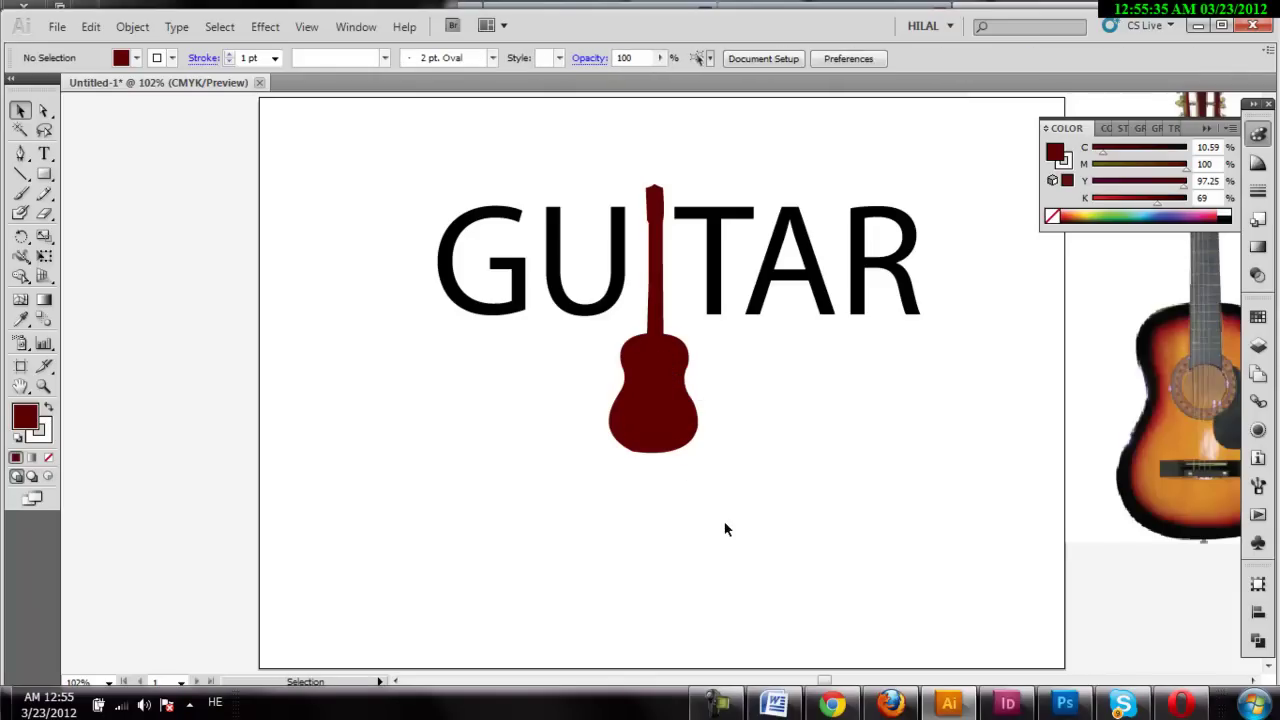
click(20, 173)
mouse_move(653, 330)
mouse_down()
mouse_move(654, 251)
mouse_move(654, 433)
mouse_up()
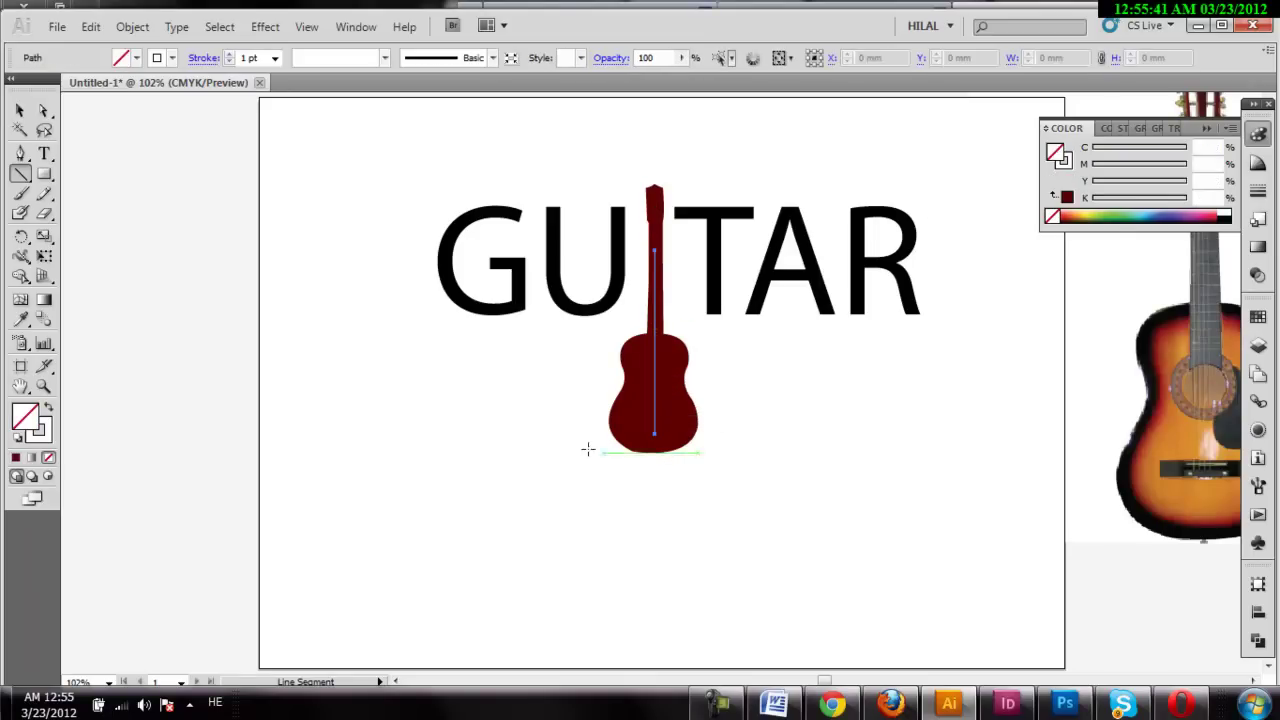
click(274, 57)
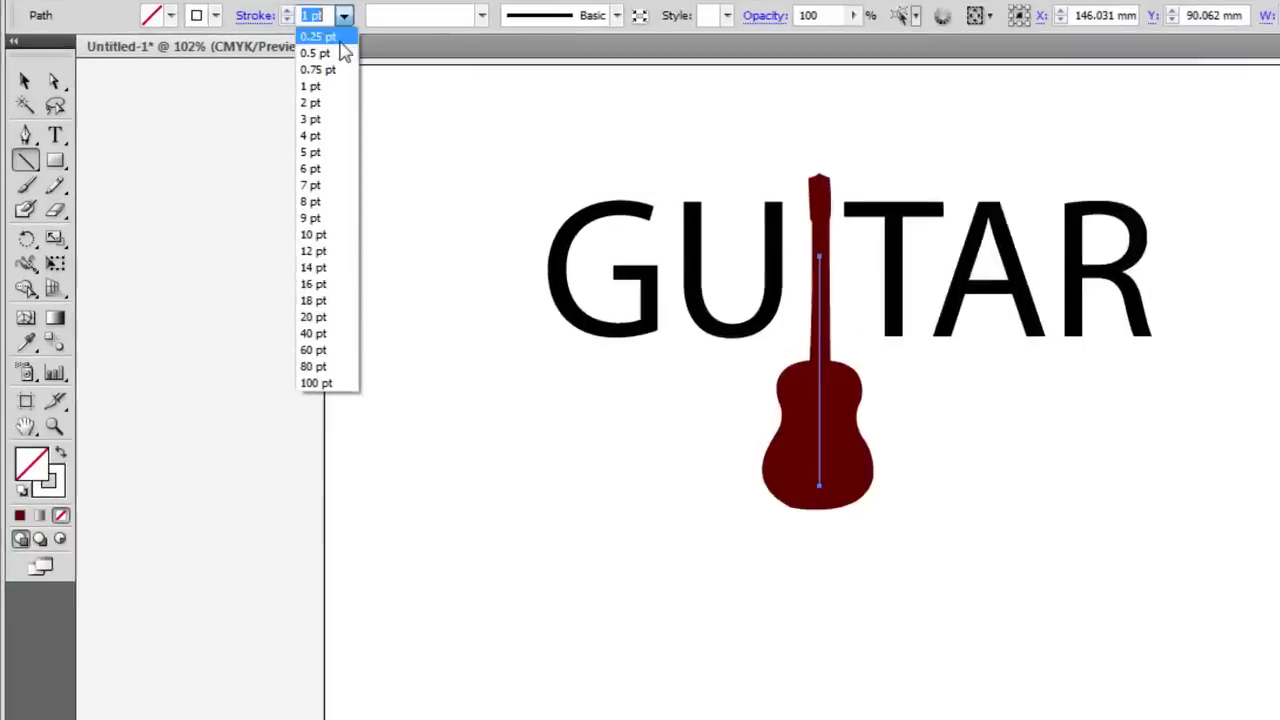
click(74, 2)
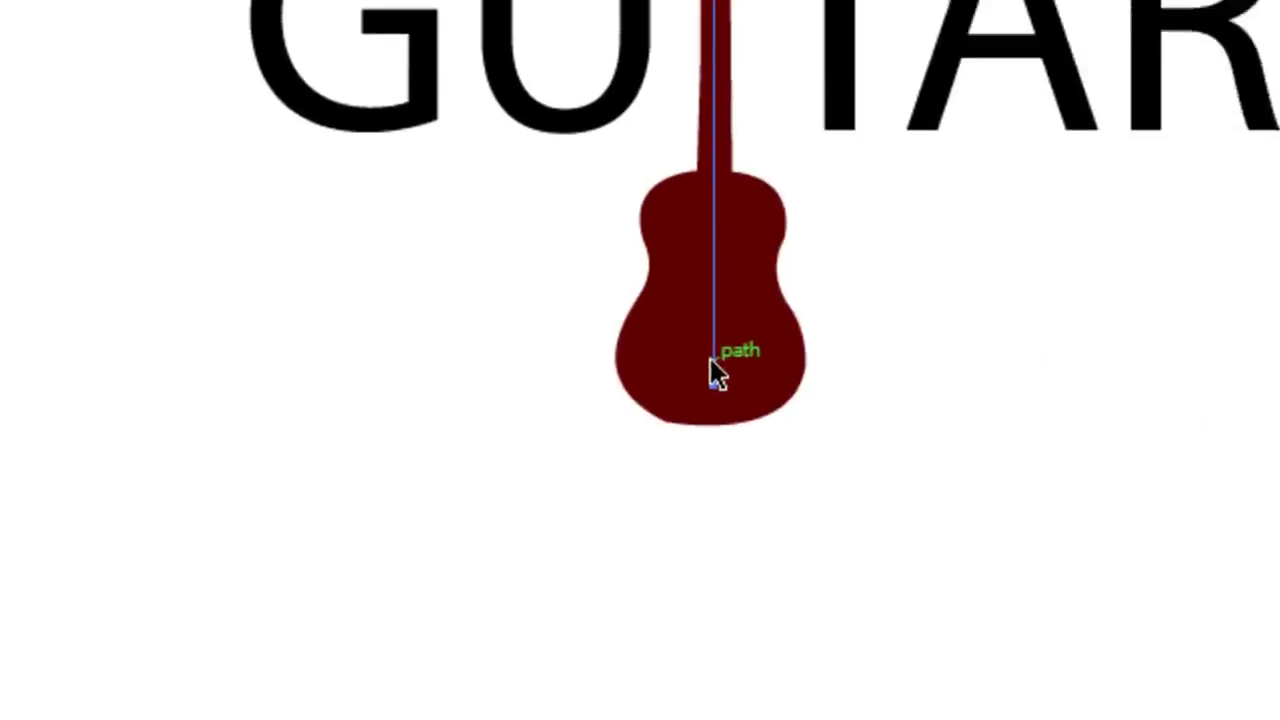
- Alt-drag copies of the string to make three evenly spaced strings
drag(640, 452, 616, 452)
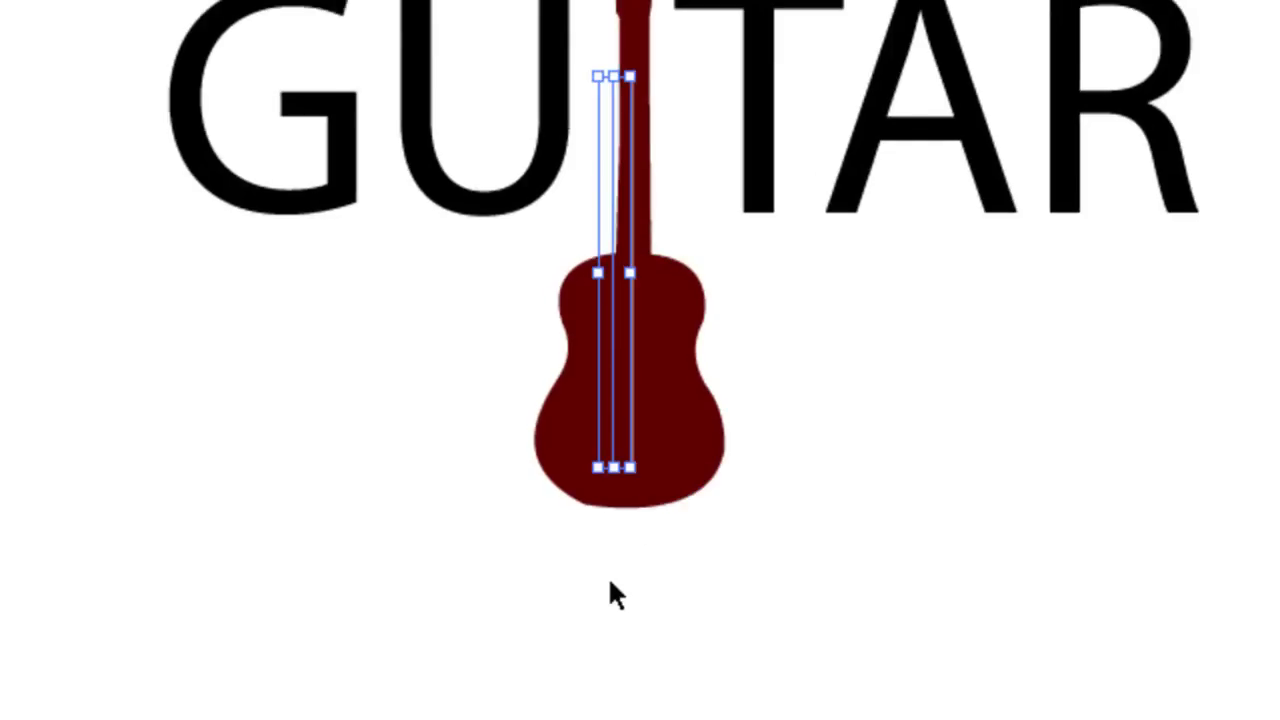
click(608, 576)
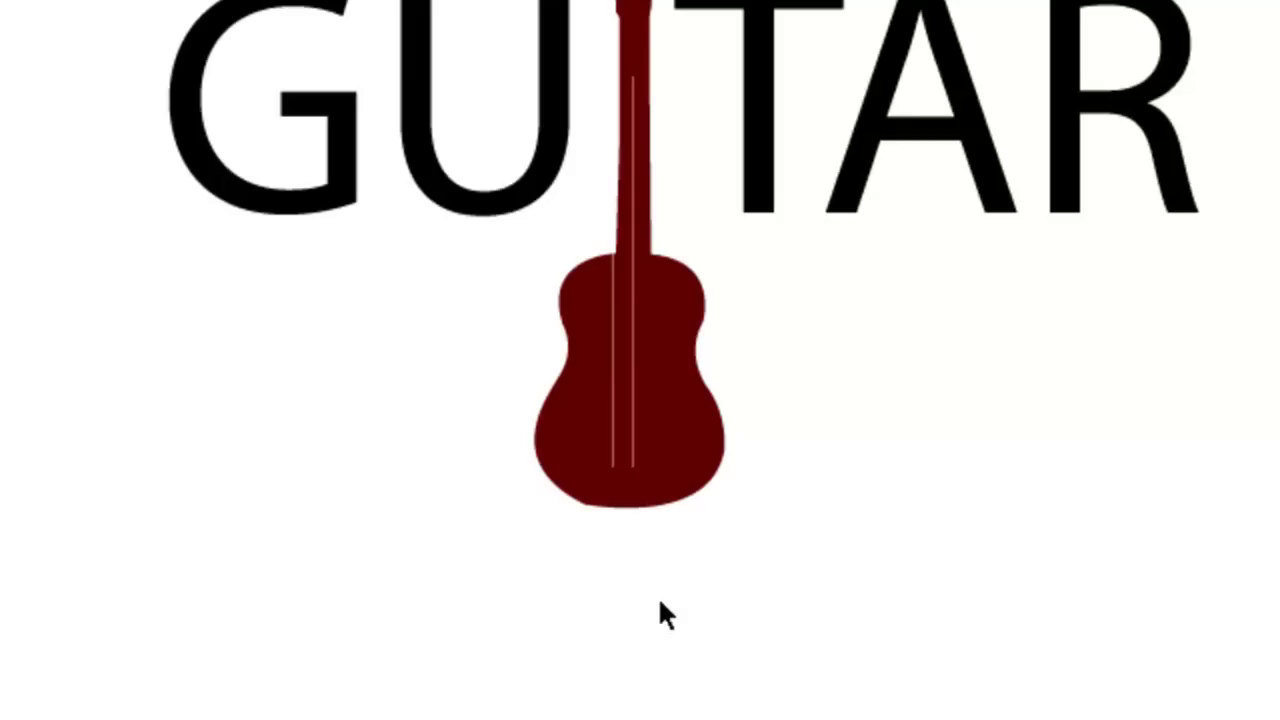
drag(615, 463, 614, 467)
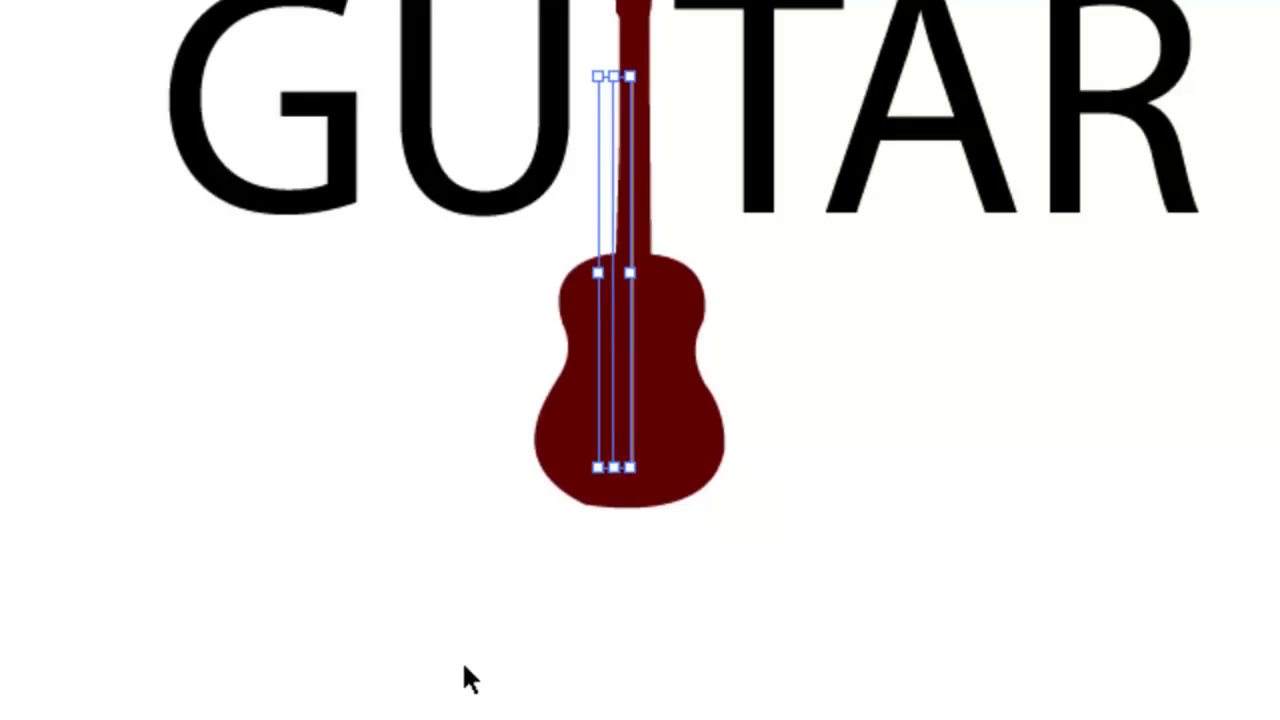
key(Right)
key(Right)
key(Right)
key(Right)
key(Right)
click(589, 714)
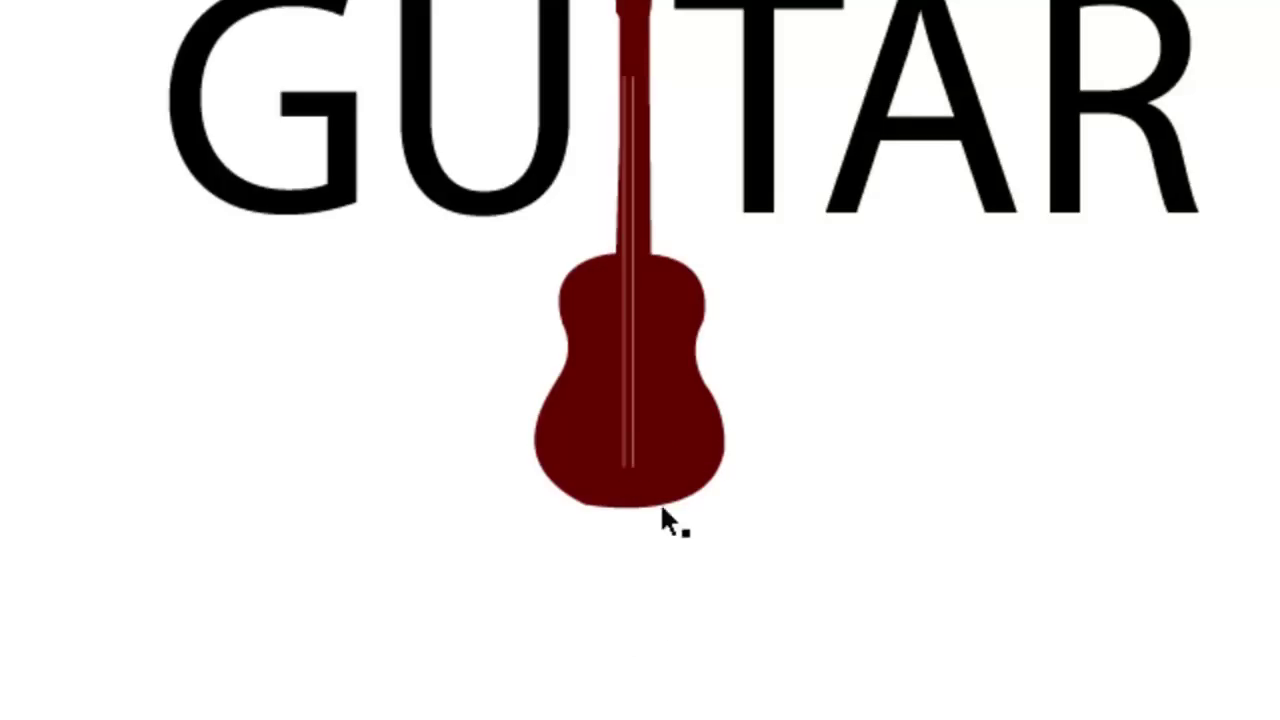
drag(634, 440, 647, 446)
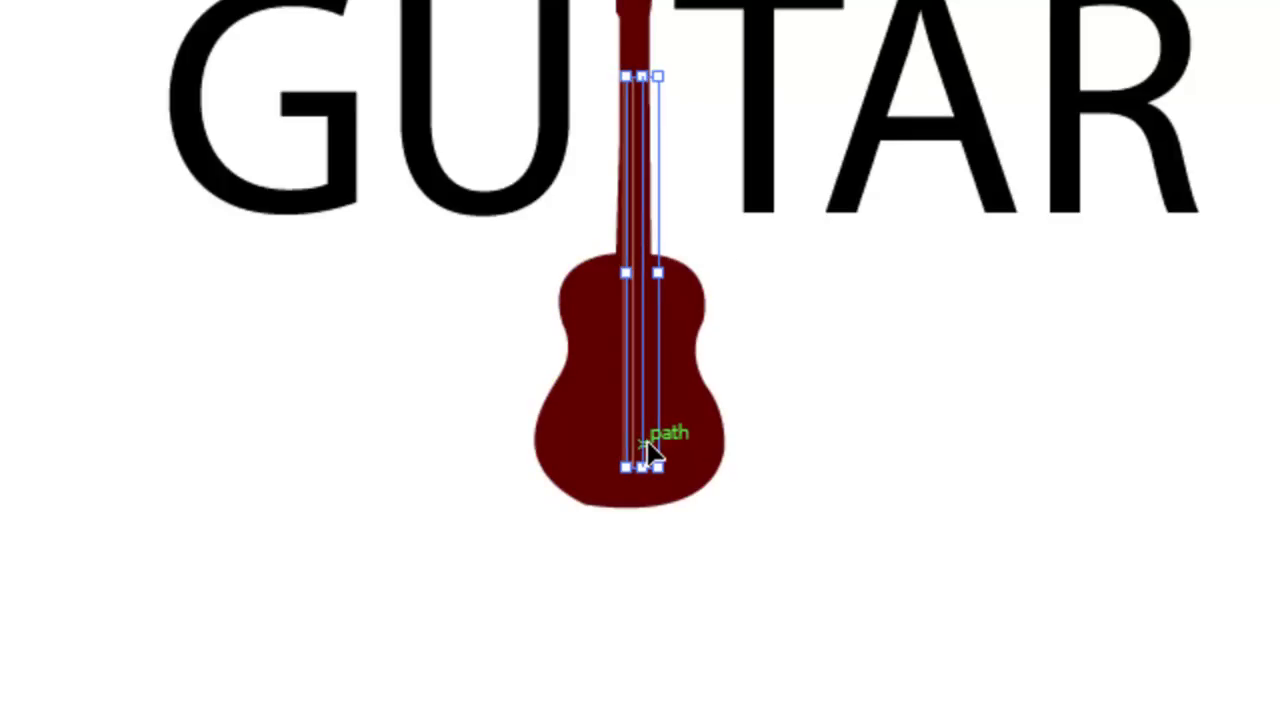
click(505, 714)
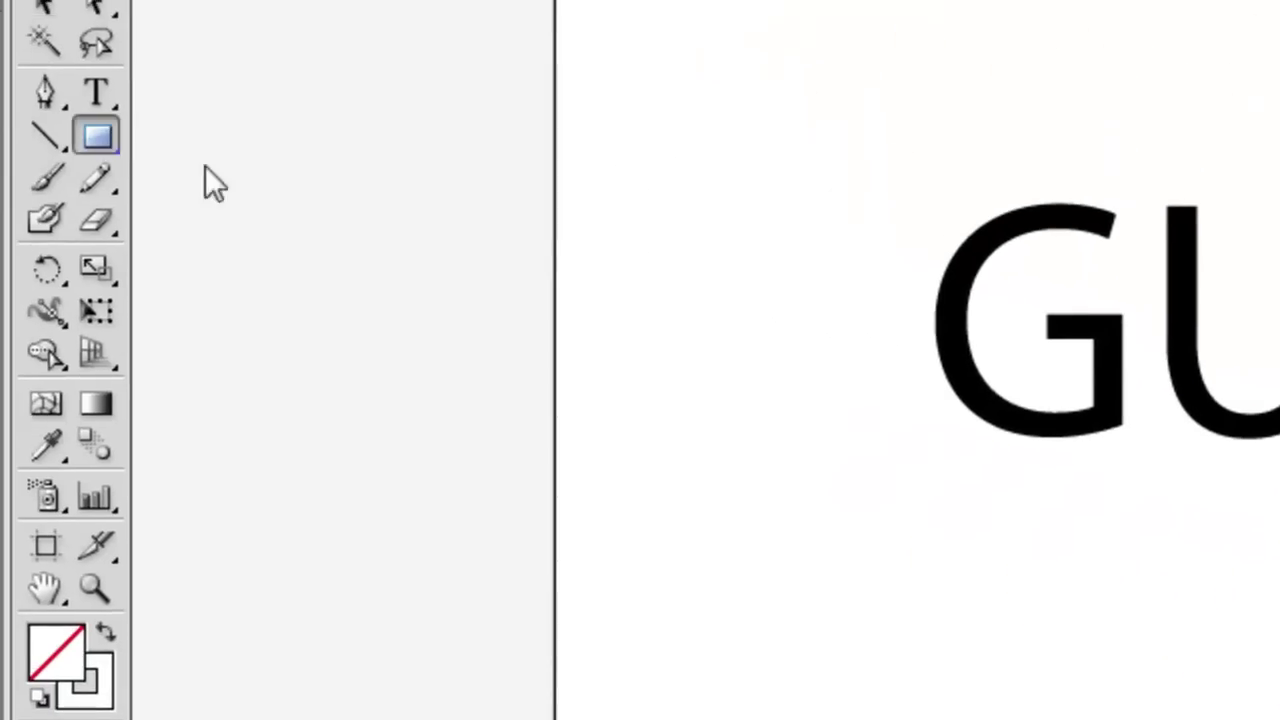
- Draw a small circle, fill it with the photo's brown, and move it onto the guitar body
mouse_move(96, 137)
mouse_down()
mouse_move(297, 202)
mouse_move(309, 223)
mouse_up()
drag(796, 555, 907, 640)
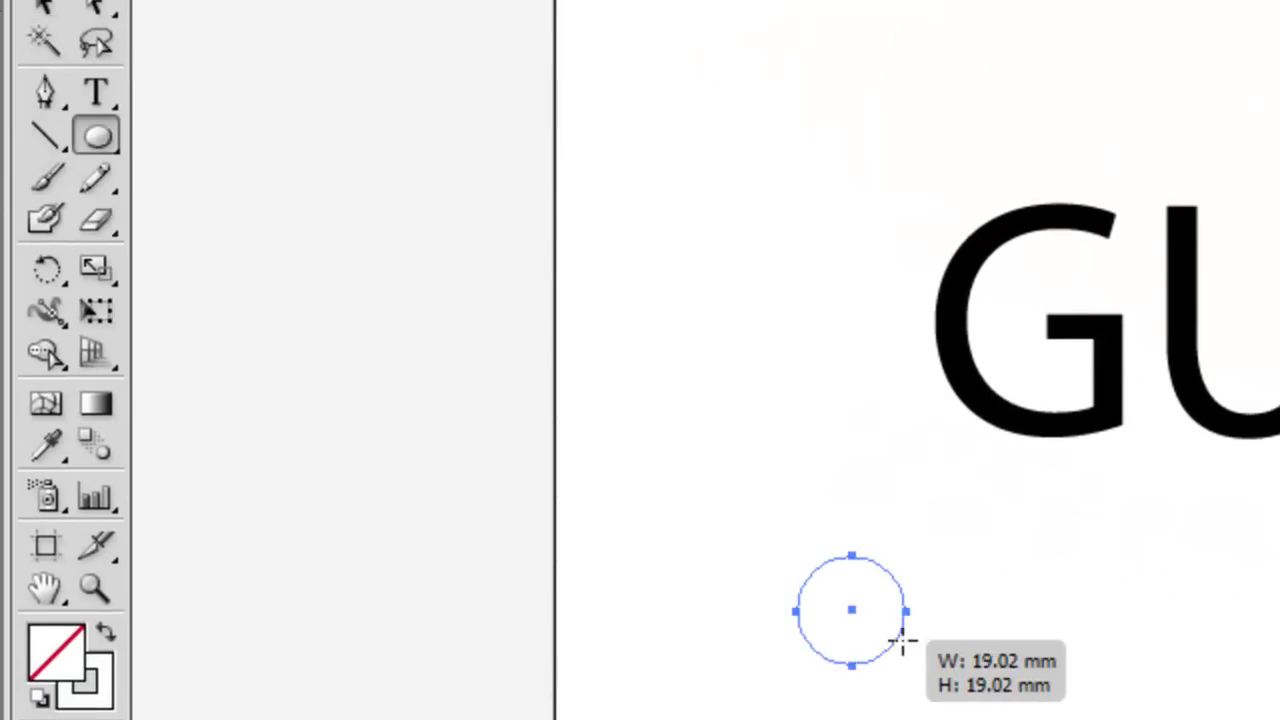
click(136, 57)
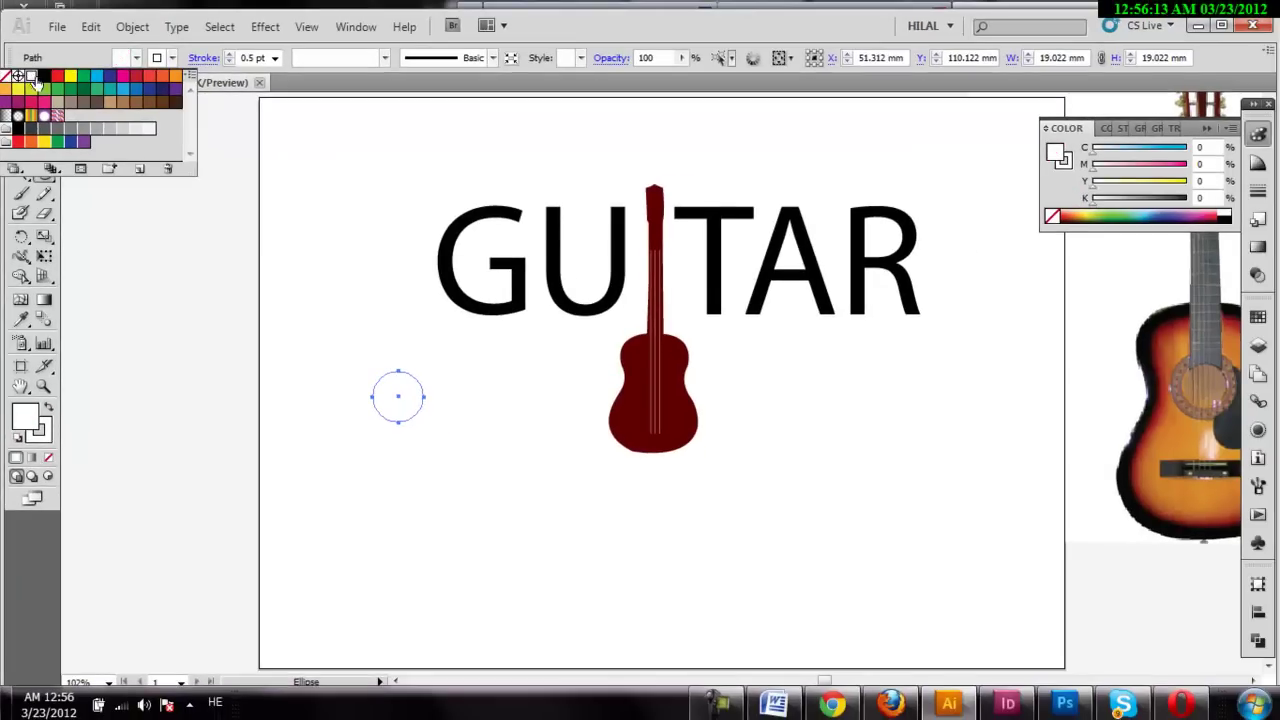
right_click(331, 369)
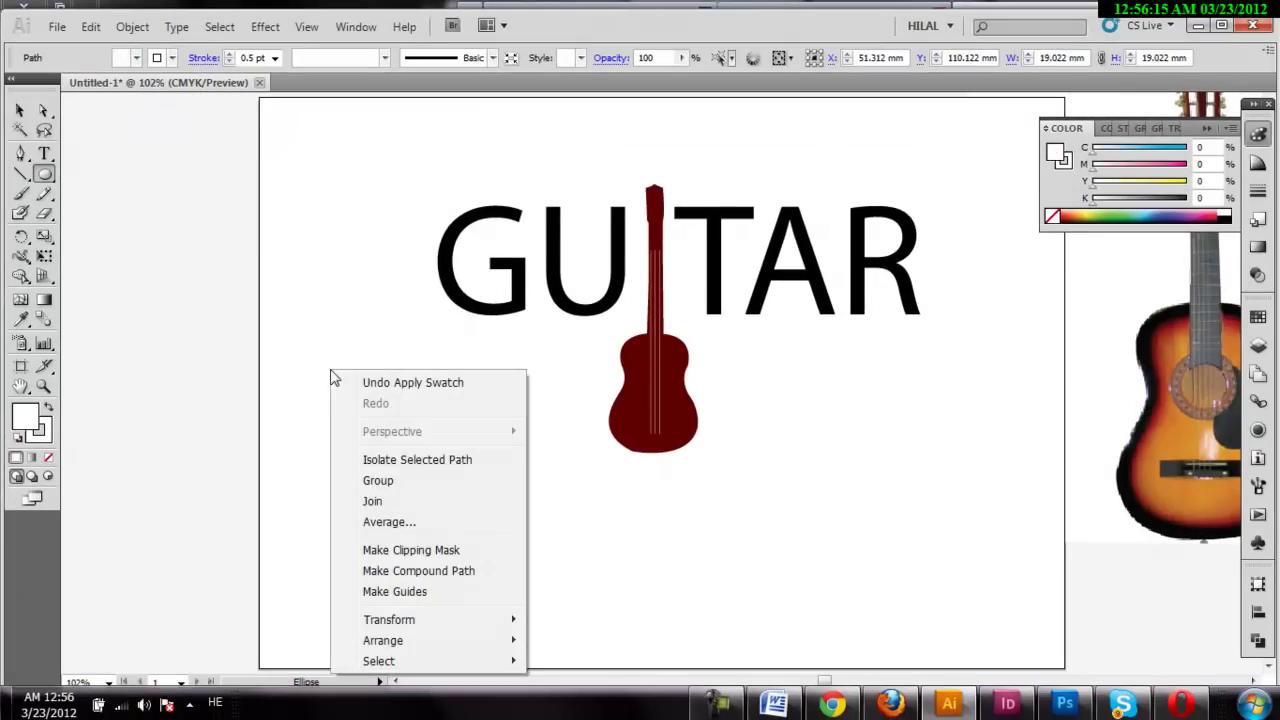
click(22, 322)
click(1198, 380)
click(20, 112)
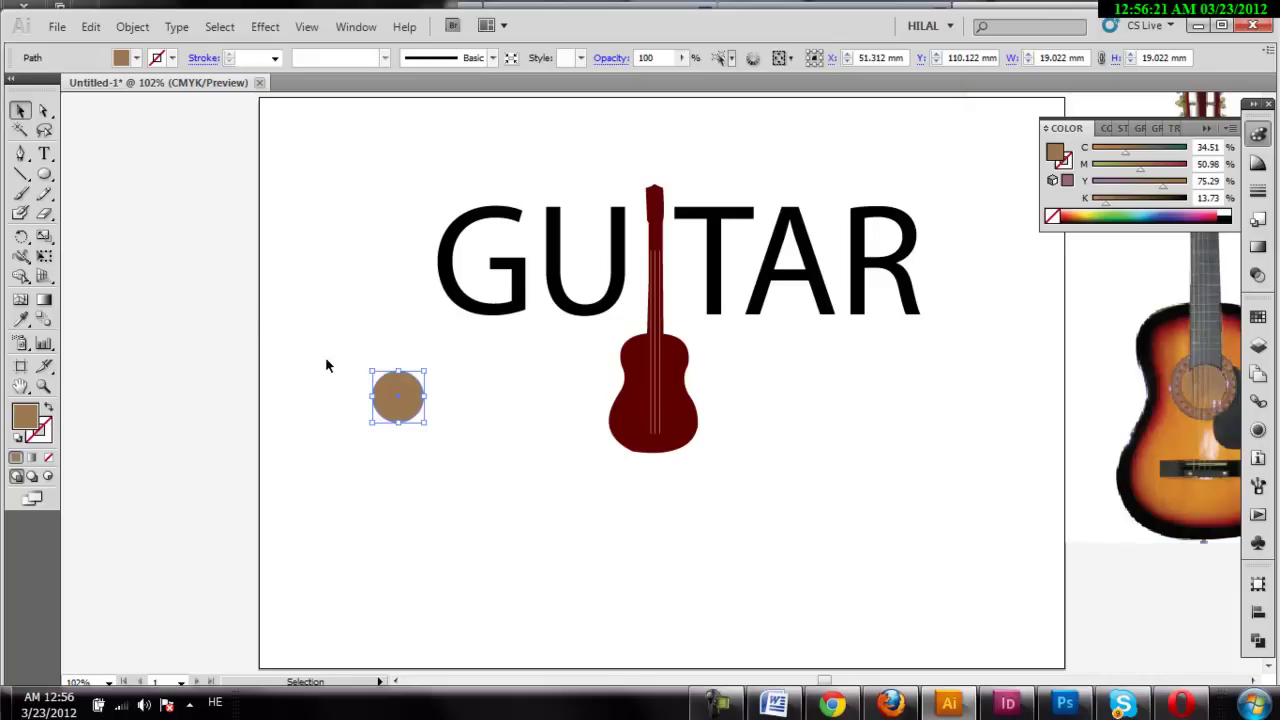
drag(407, 397, 663, 370)
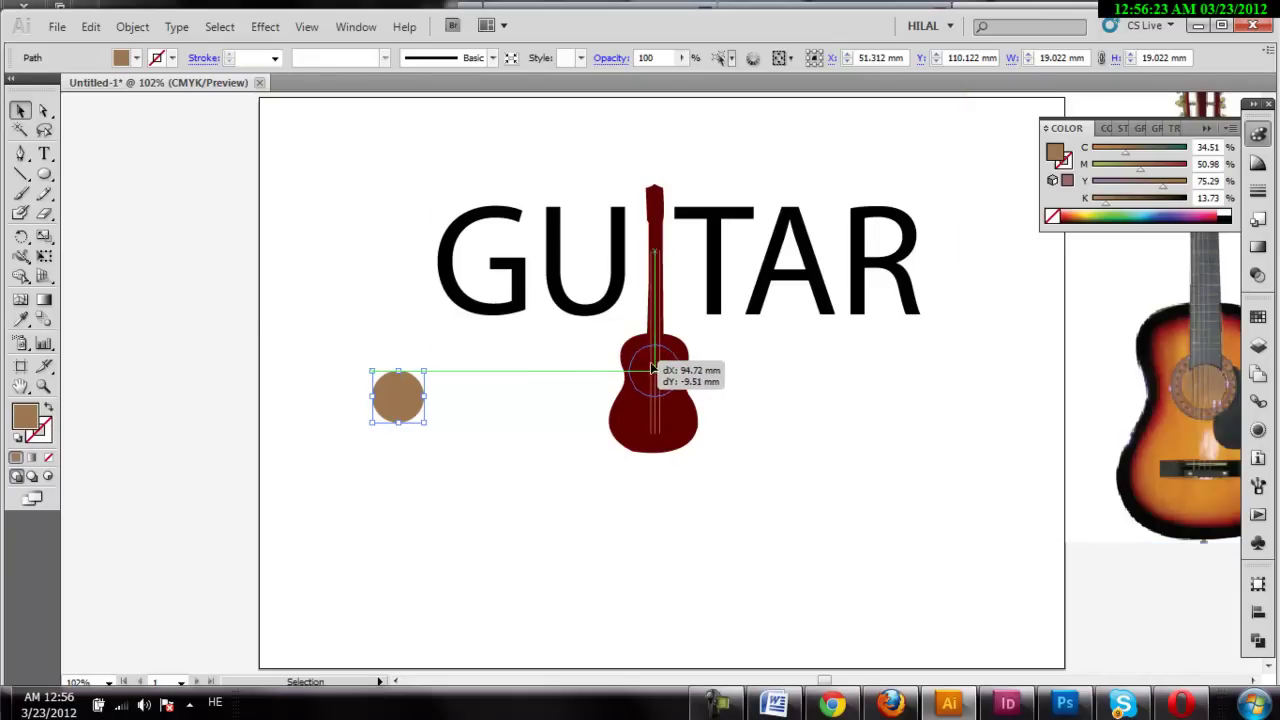
- Cut the circle out of the guitar body with Pathfinder Minus Front
click(722, 492)
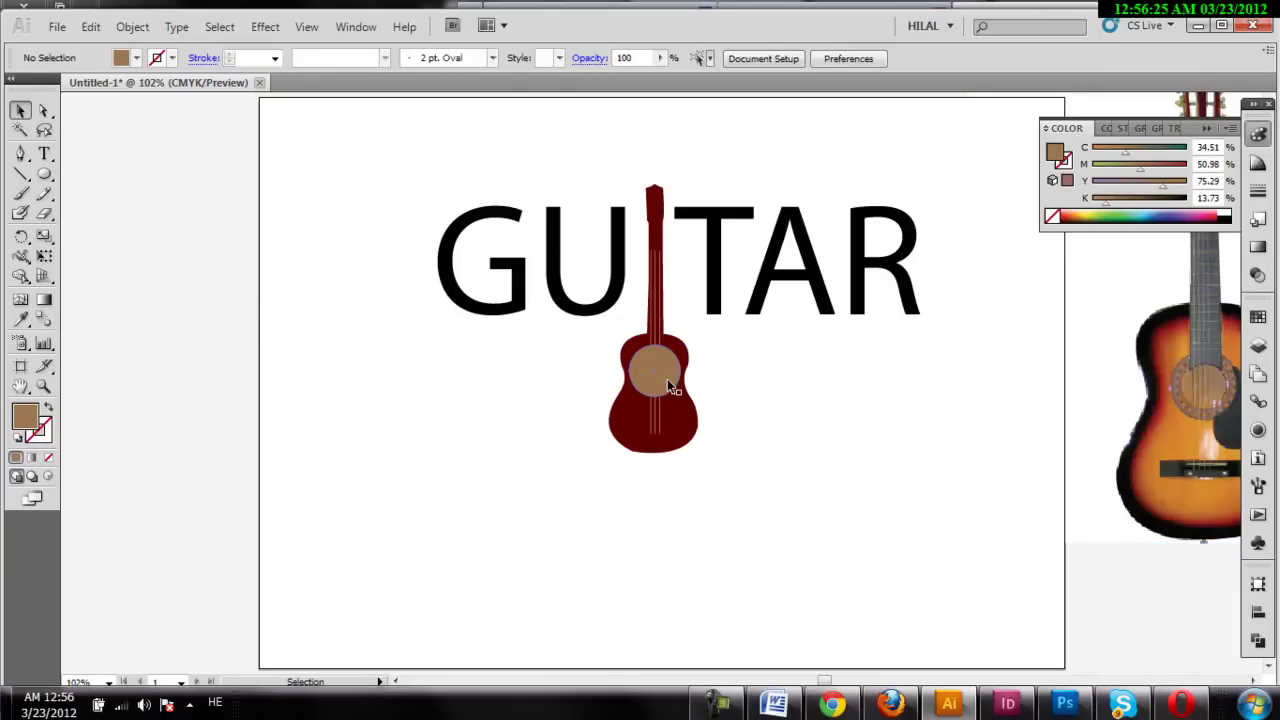
click(667, 379)
shift+click(681, 414)
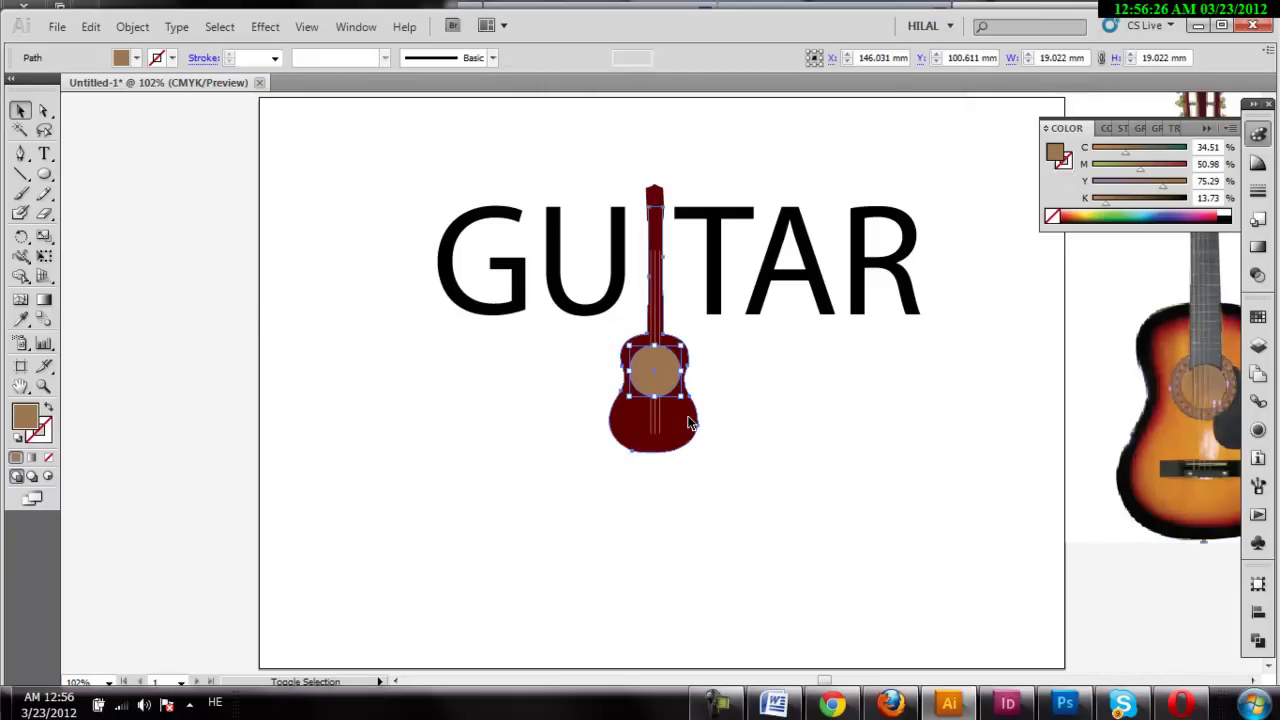
click(1258, 641)
click(1087, 611)
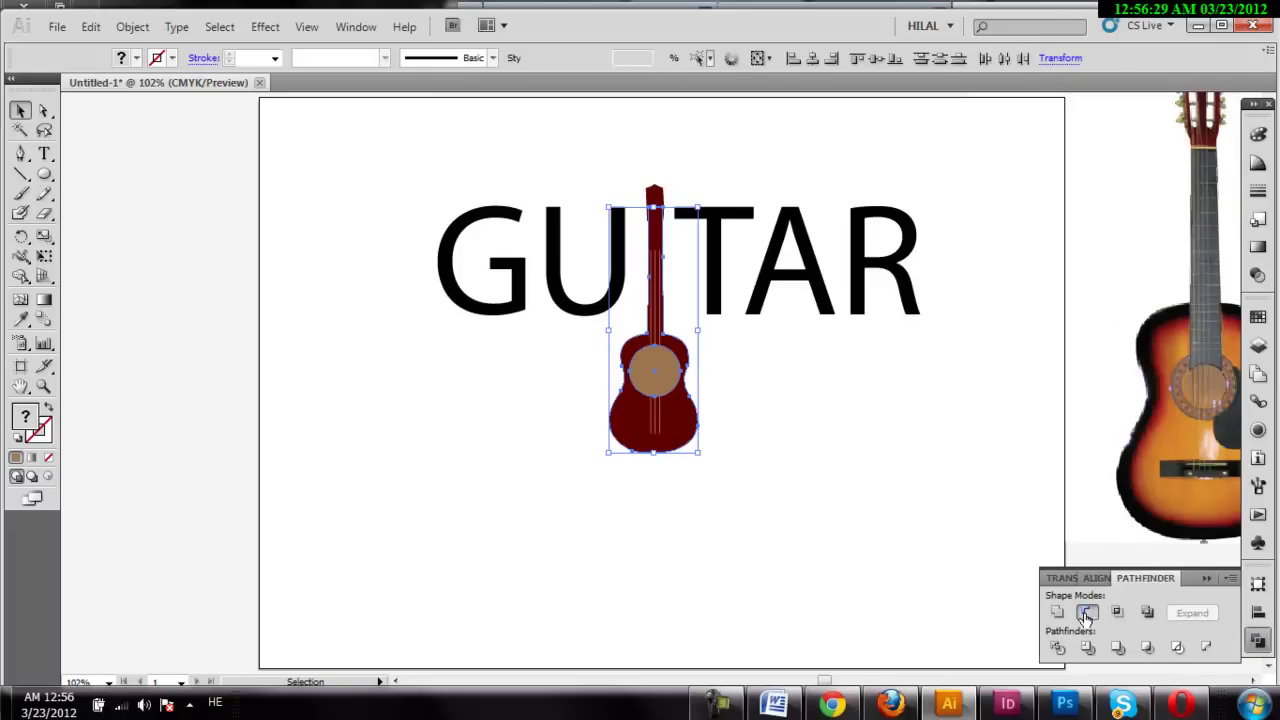
- Send the guitar behind the GUITAR lettering
click(971, 549)
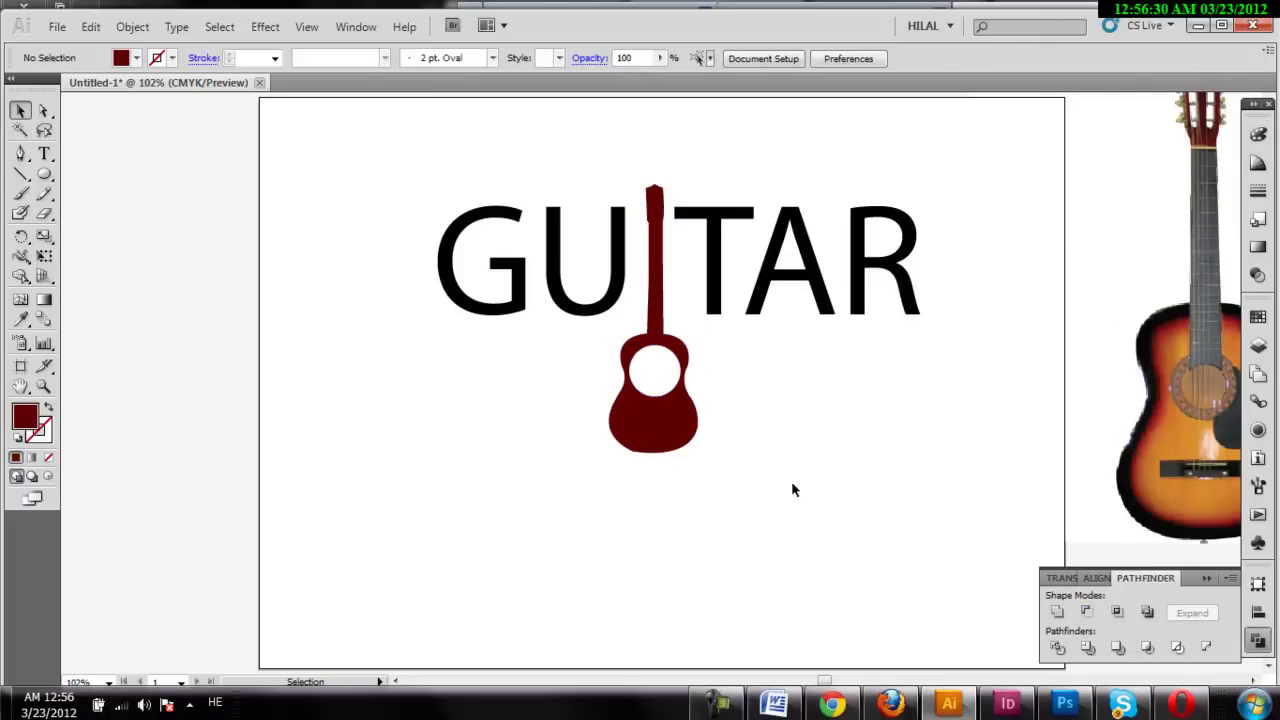
right_click(679, 443)
click(963, 661)
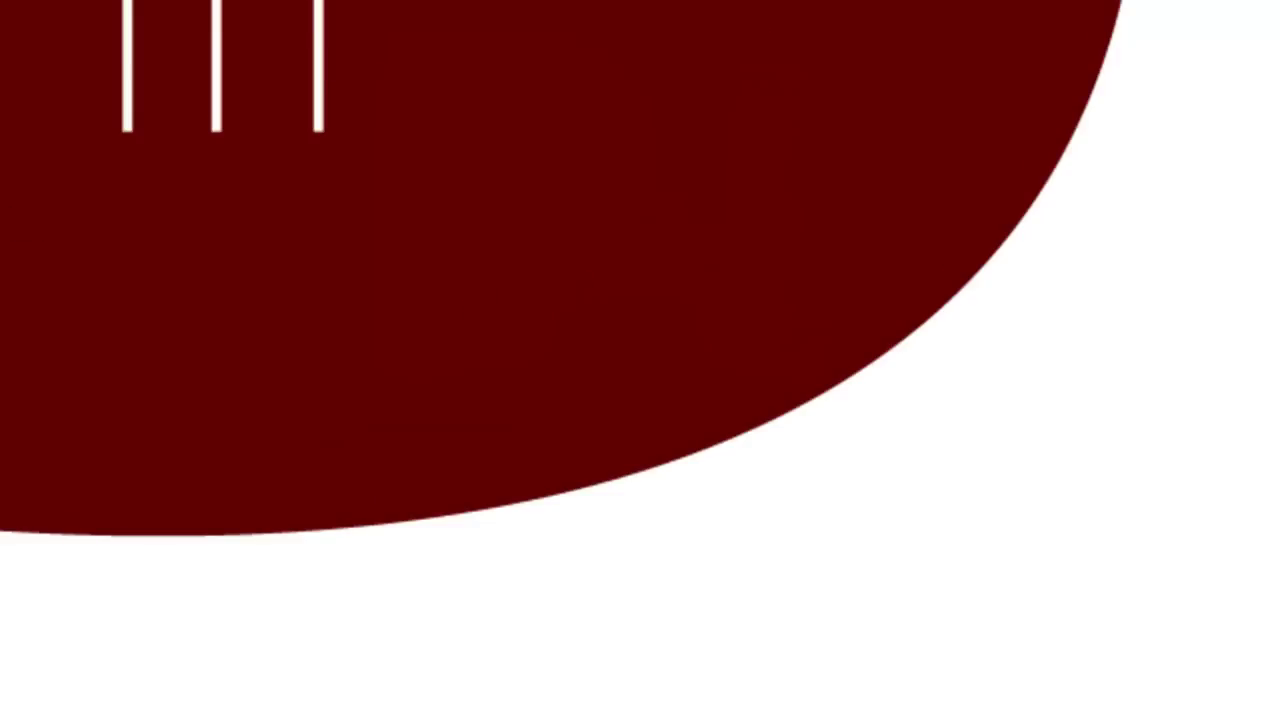
- Draw a short horizontal line across the string ends with a white 1 pt stroke
drag(128, 131, 389, 132)
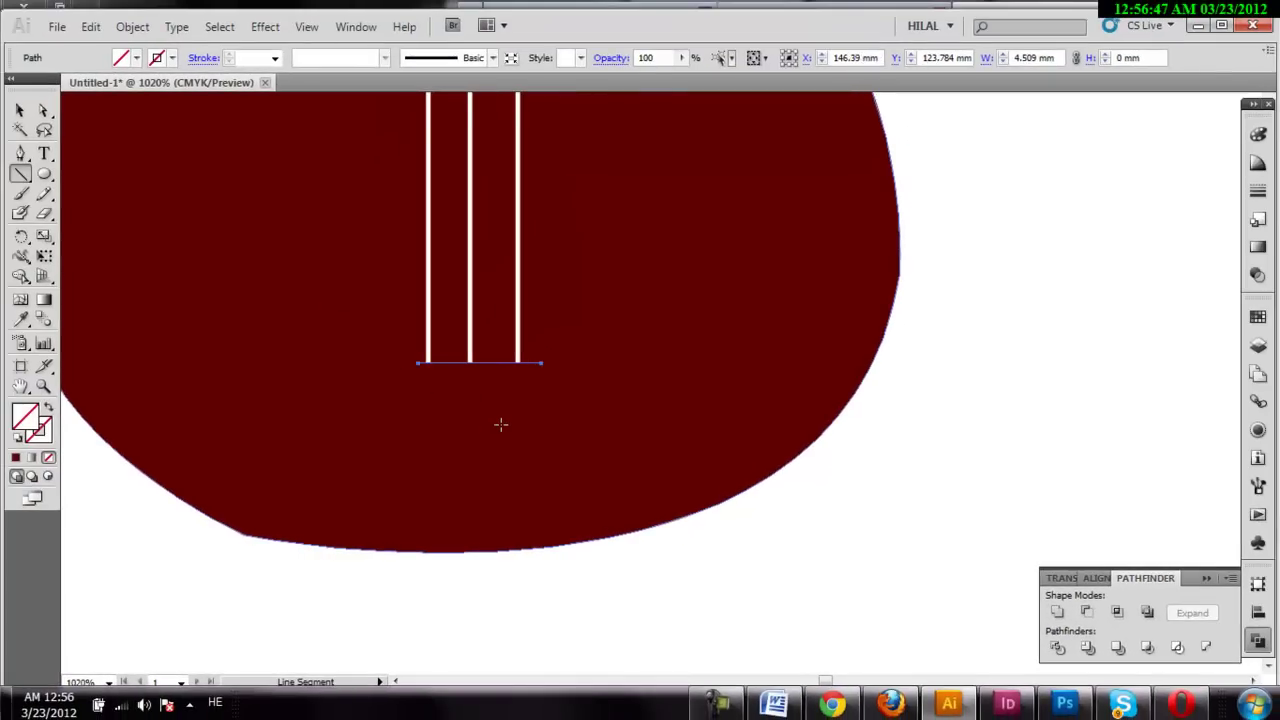
click(172, 58)
click(31, 78)
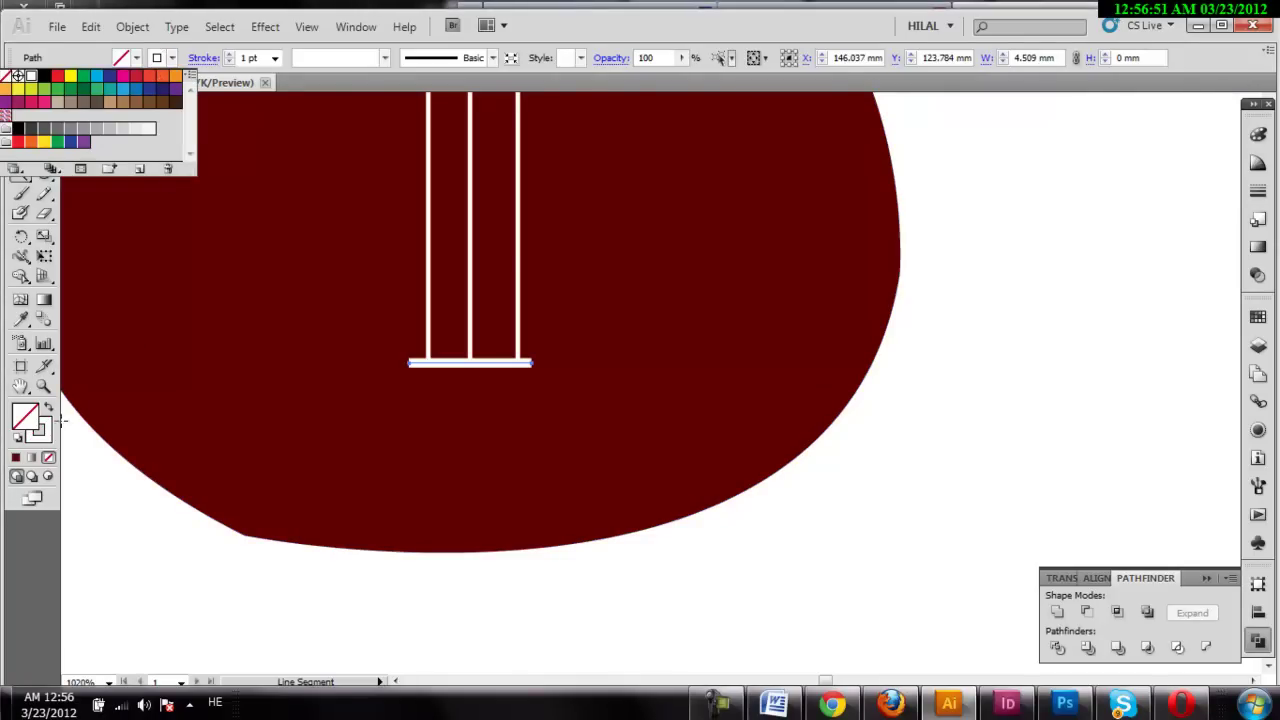
double_click(24, 392)
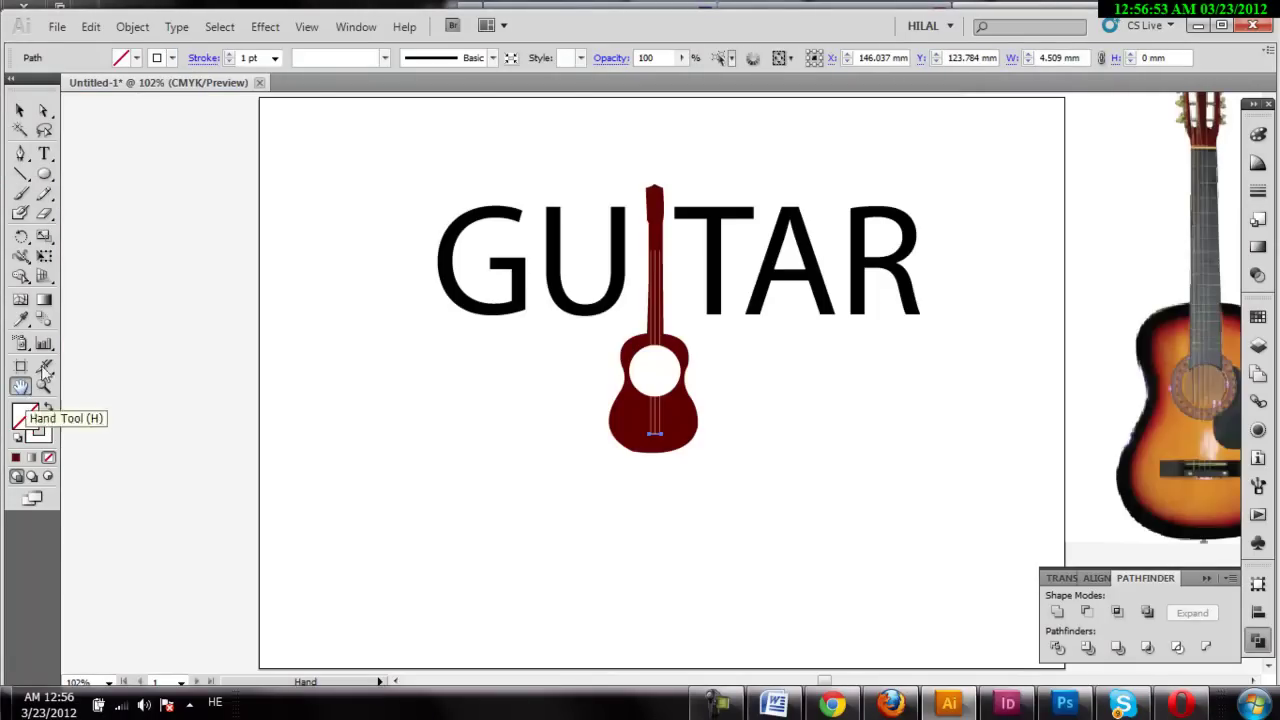
click(17, 113)
click(232, 219)
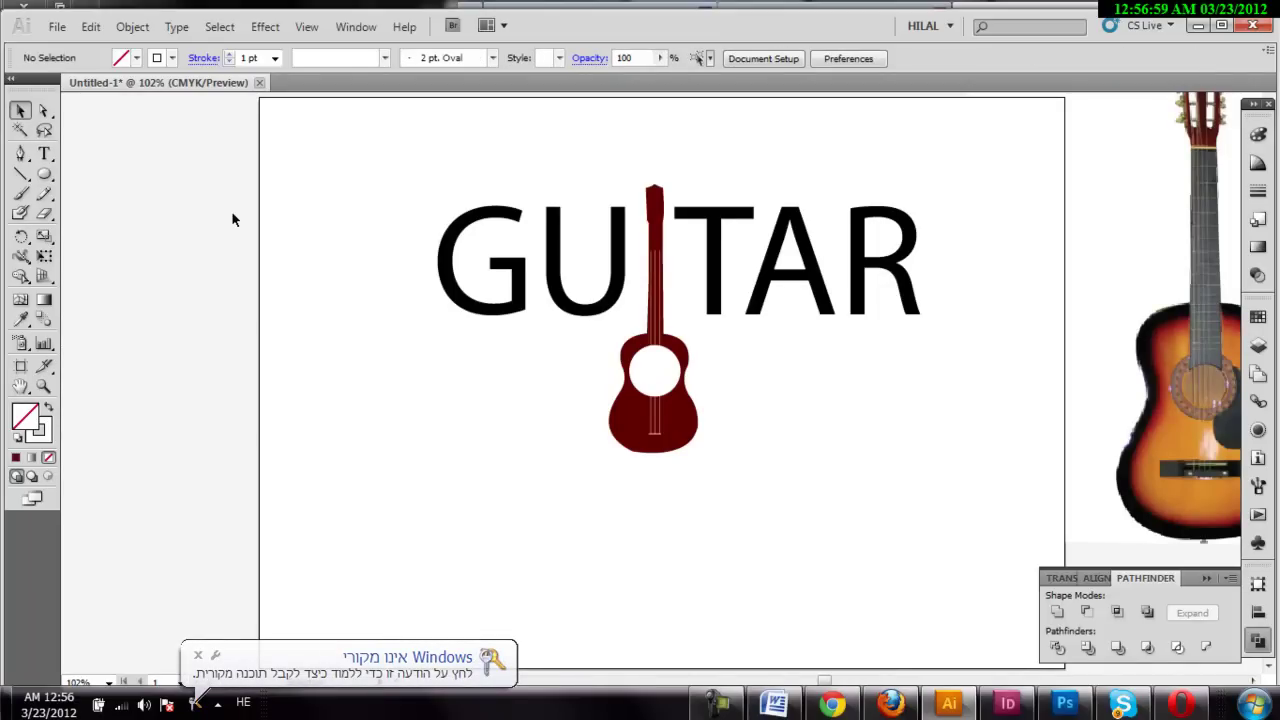
- Fill G and U with brown (C 10.59, M 65, Y 97.25, K 63), adjusted from the guitar's red
drag(388, 181, 620, 290)
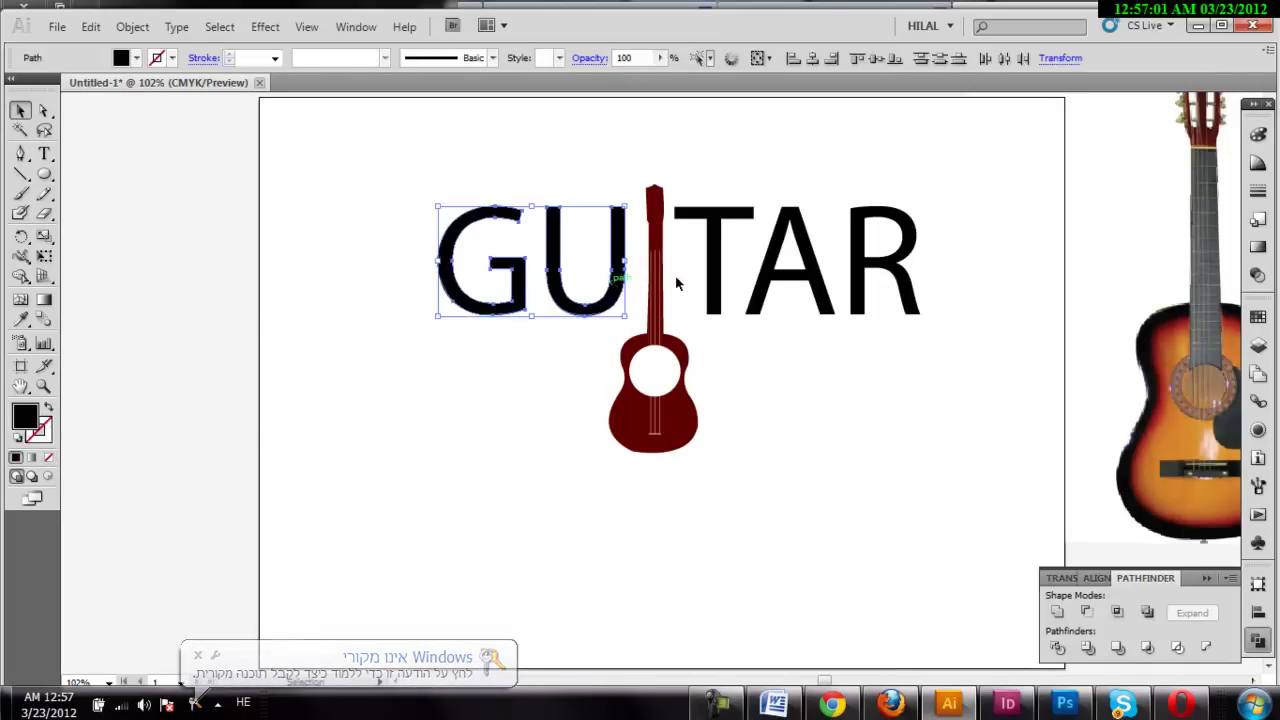
click(1260, 189)
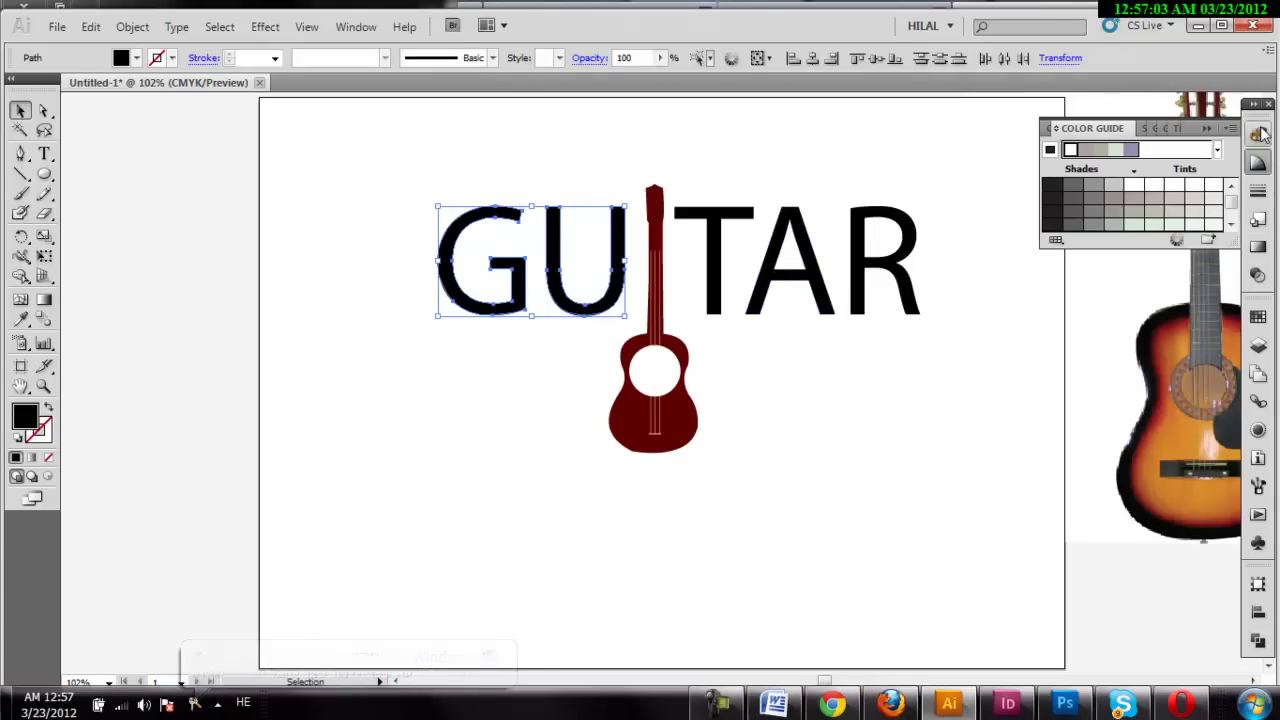
click(1258, 134)
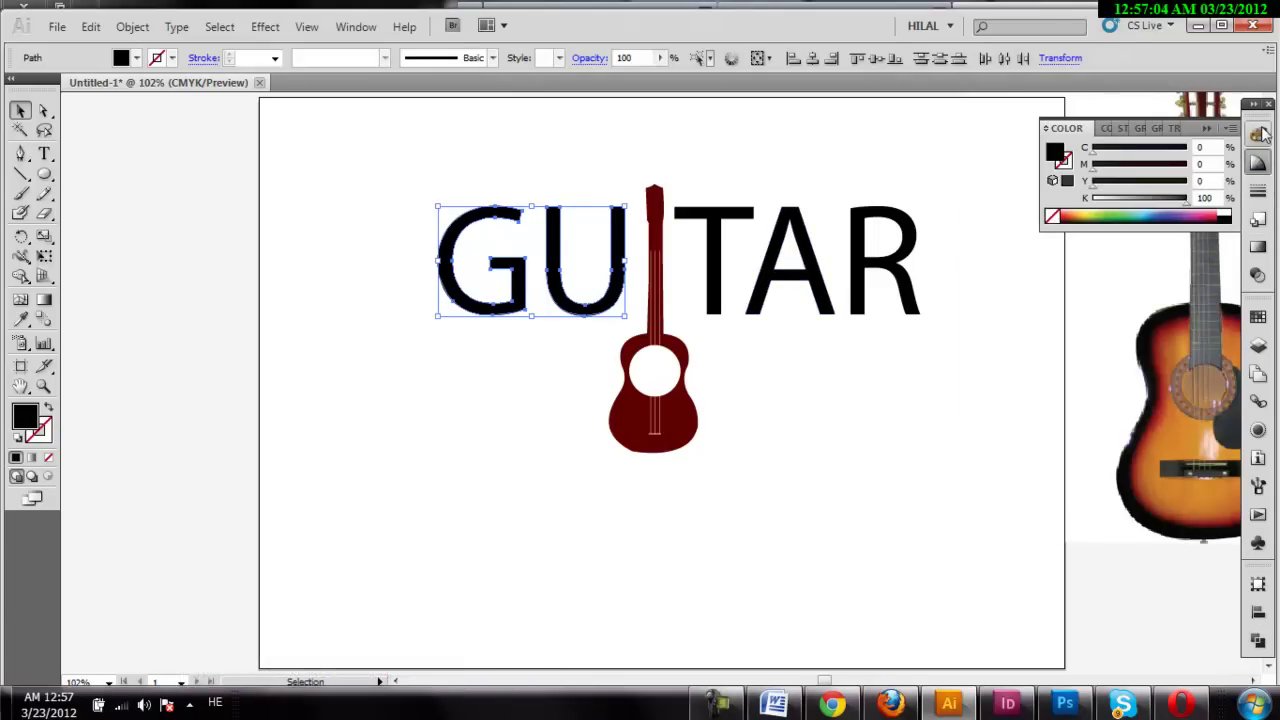
click(21, 319)
click(655, 290)
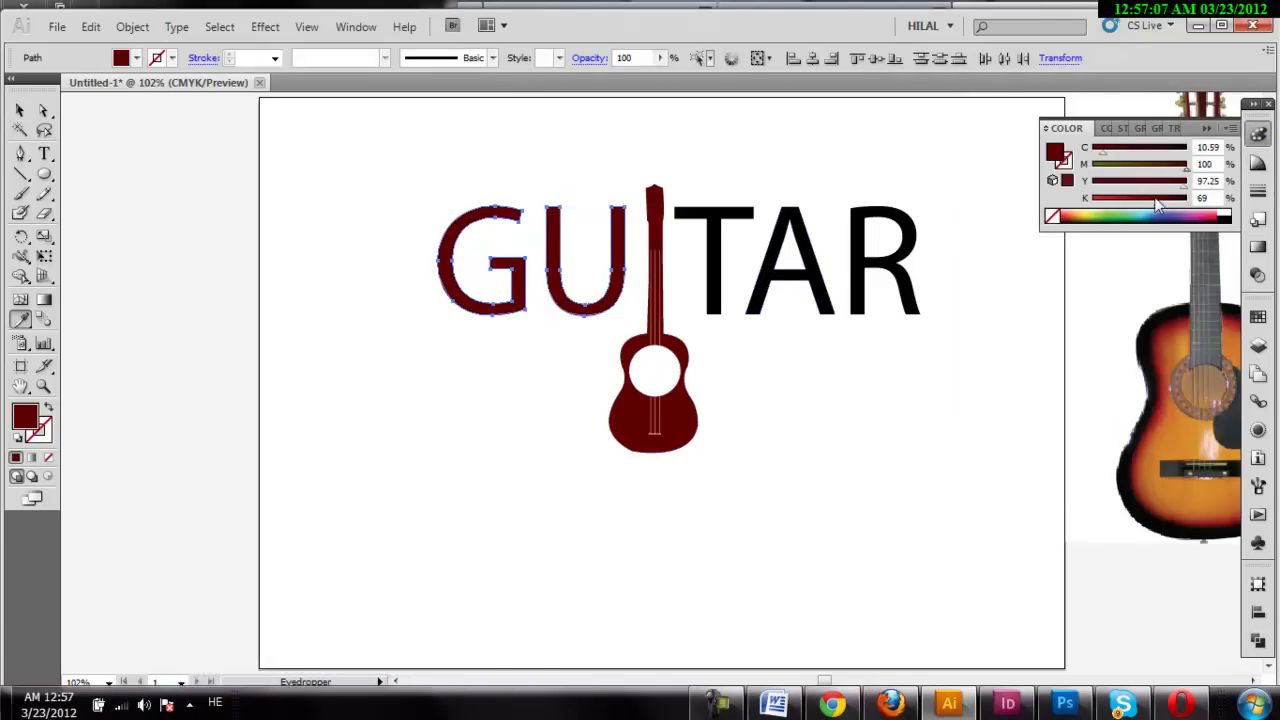
drag(1158, 203, 1161, 203)
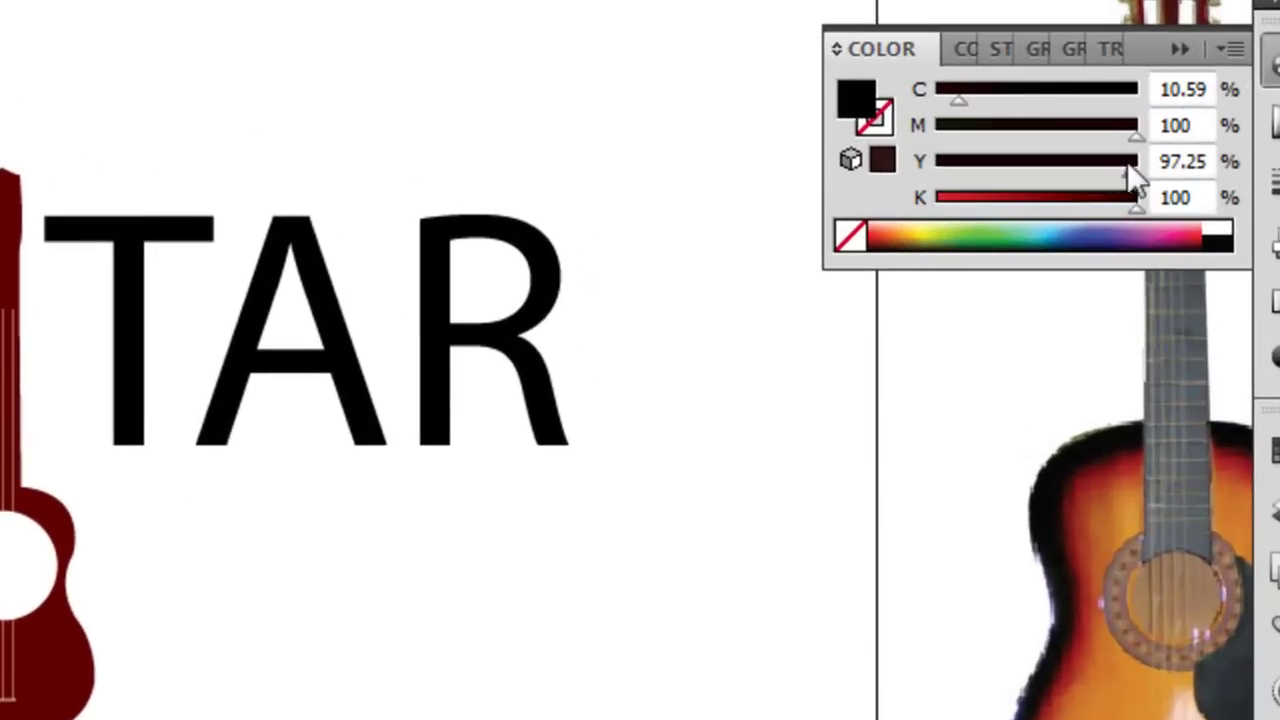
click(1069, 205)
drag(1098, 135, 1066, 135)
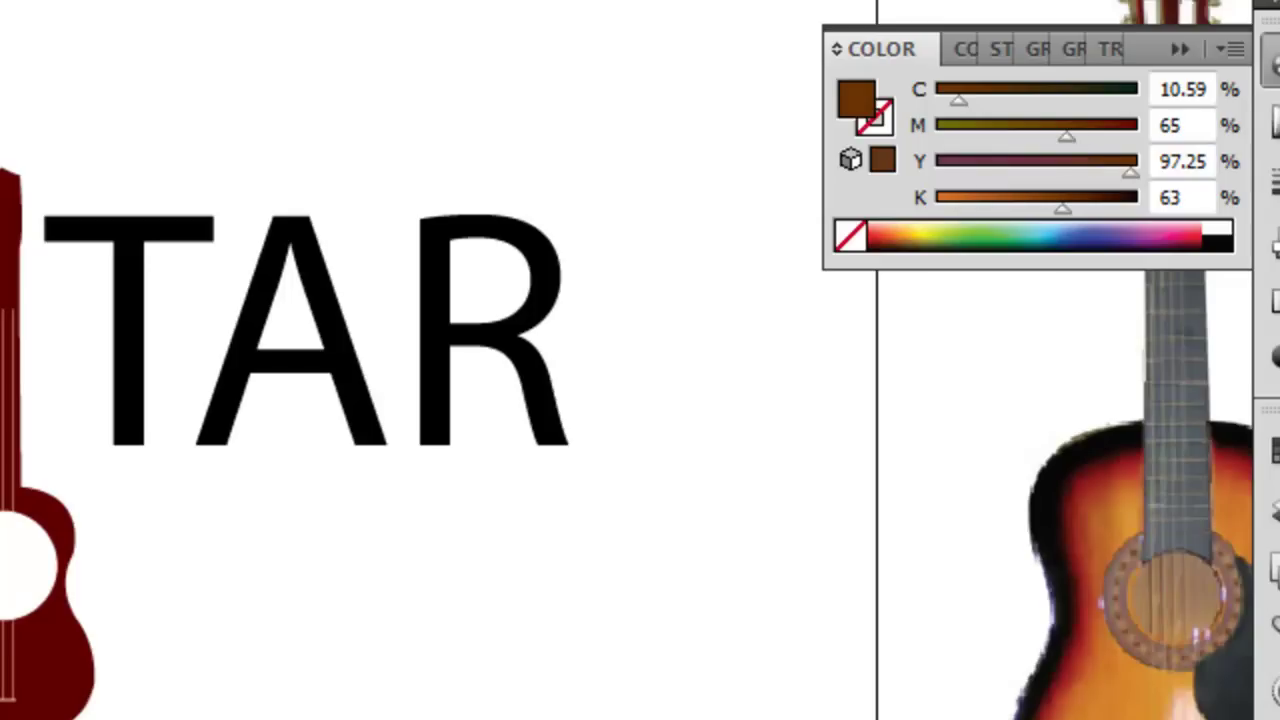
- Fill TAR with the same brown, then open and cancel the Move dialog
drag(593, 211, 128, 358)
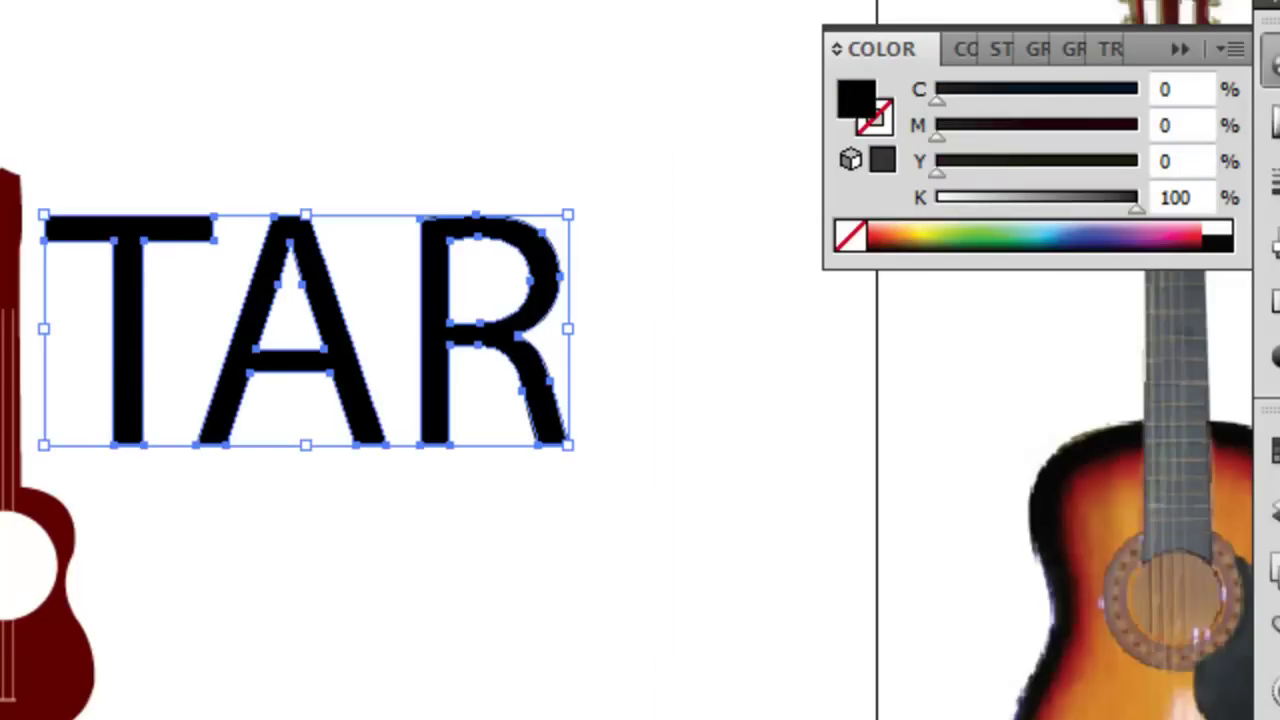
click(480, 260)
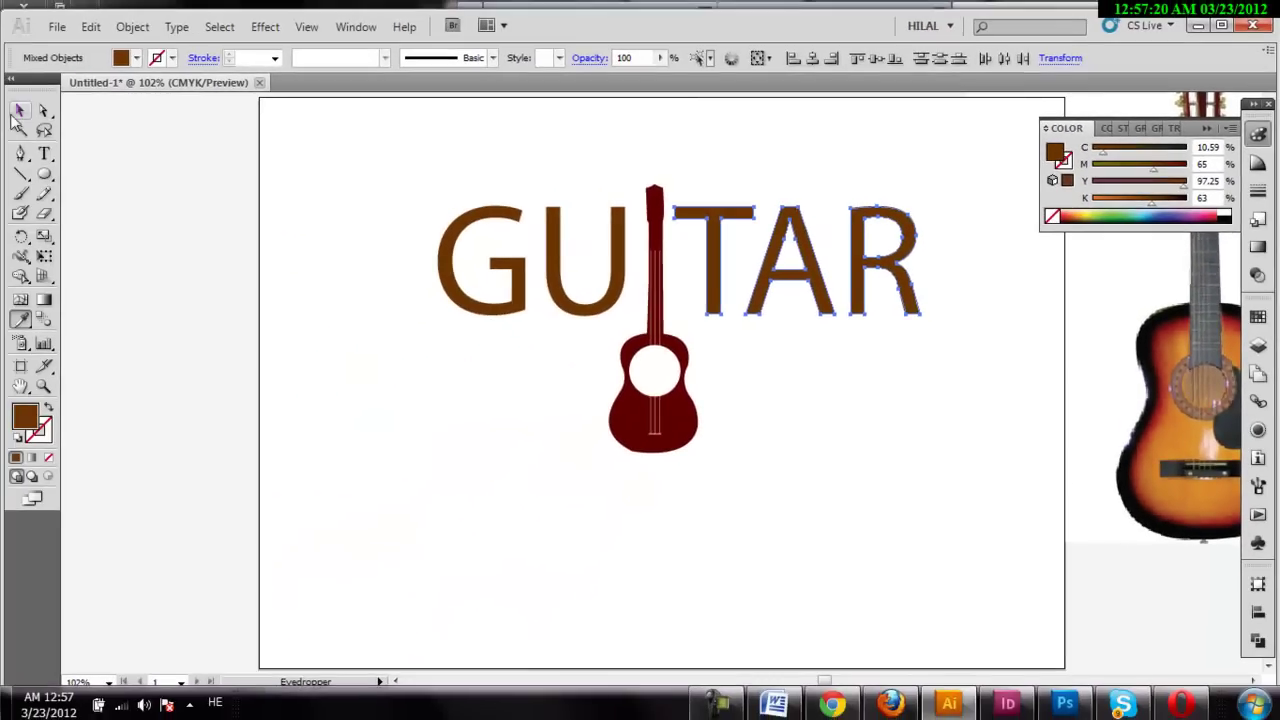
double_click(18, 110)
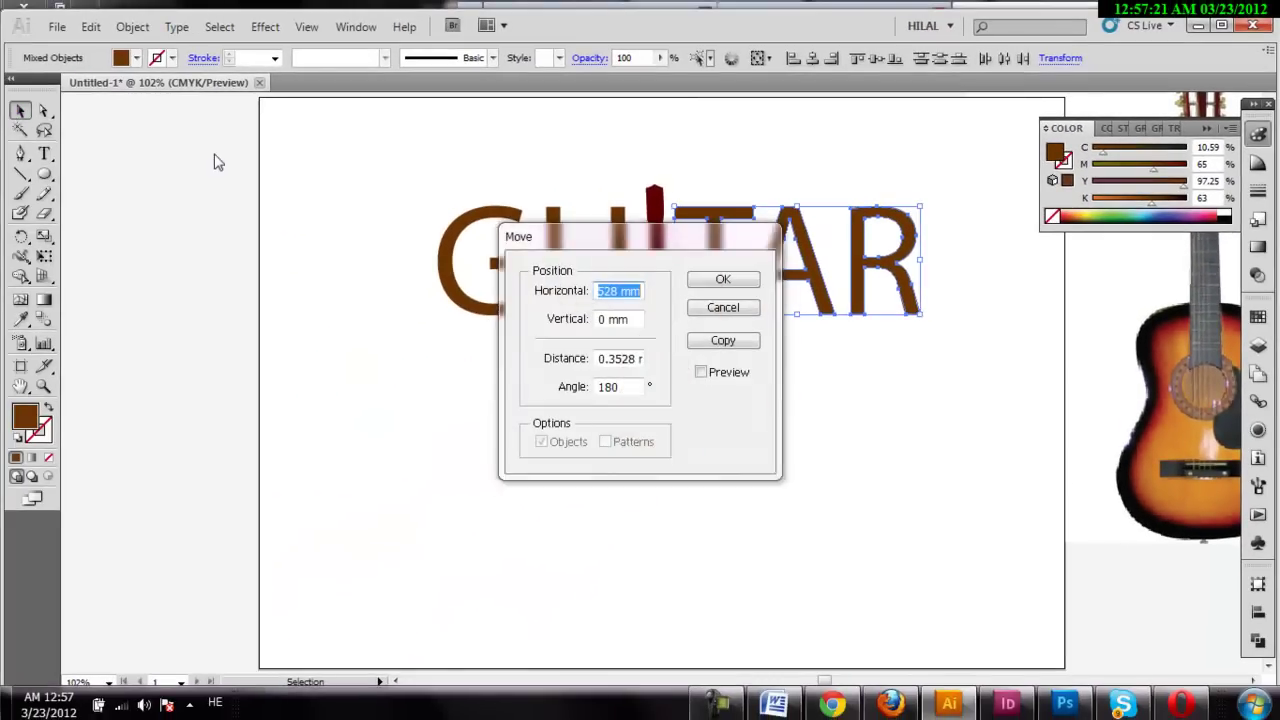
click(723, 307)
- Group the GUITAR letters and guitar shape, leaving the photo out of the group
click(209, 166)
drag(340, 152, 942, 416)
key(ctrl+a)
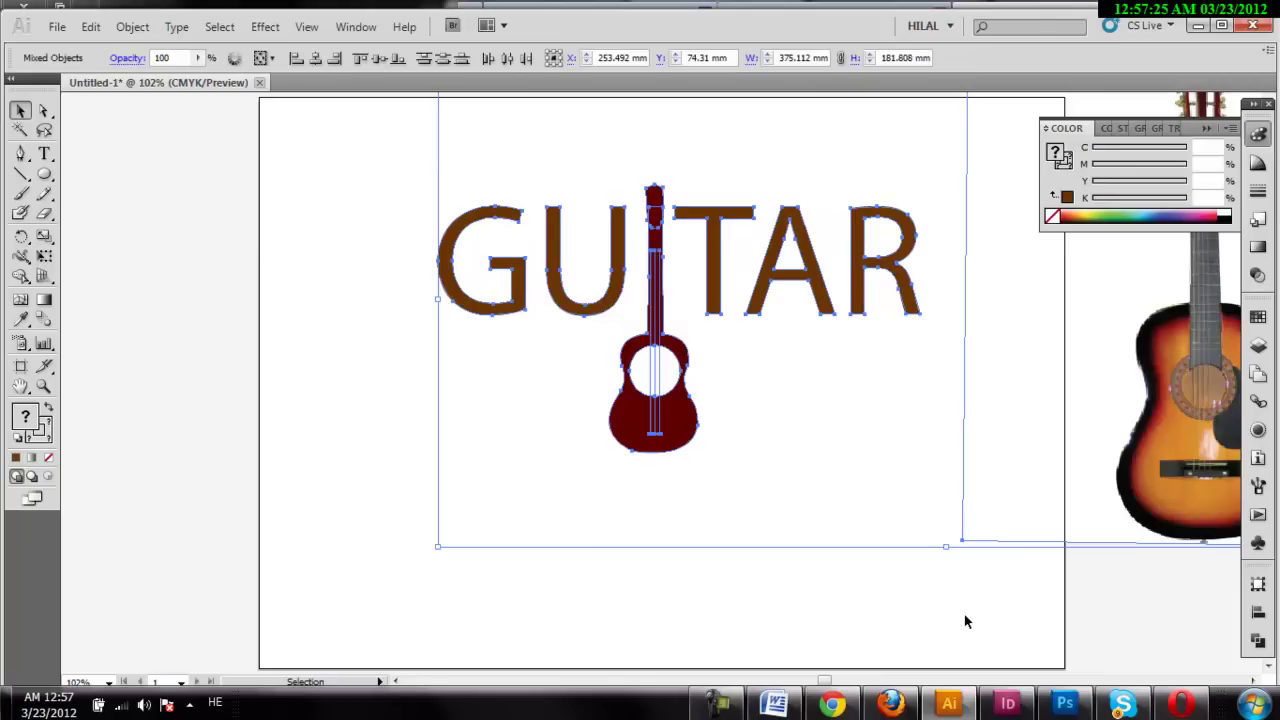
shift+click(1122, 472)
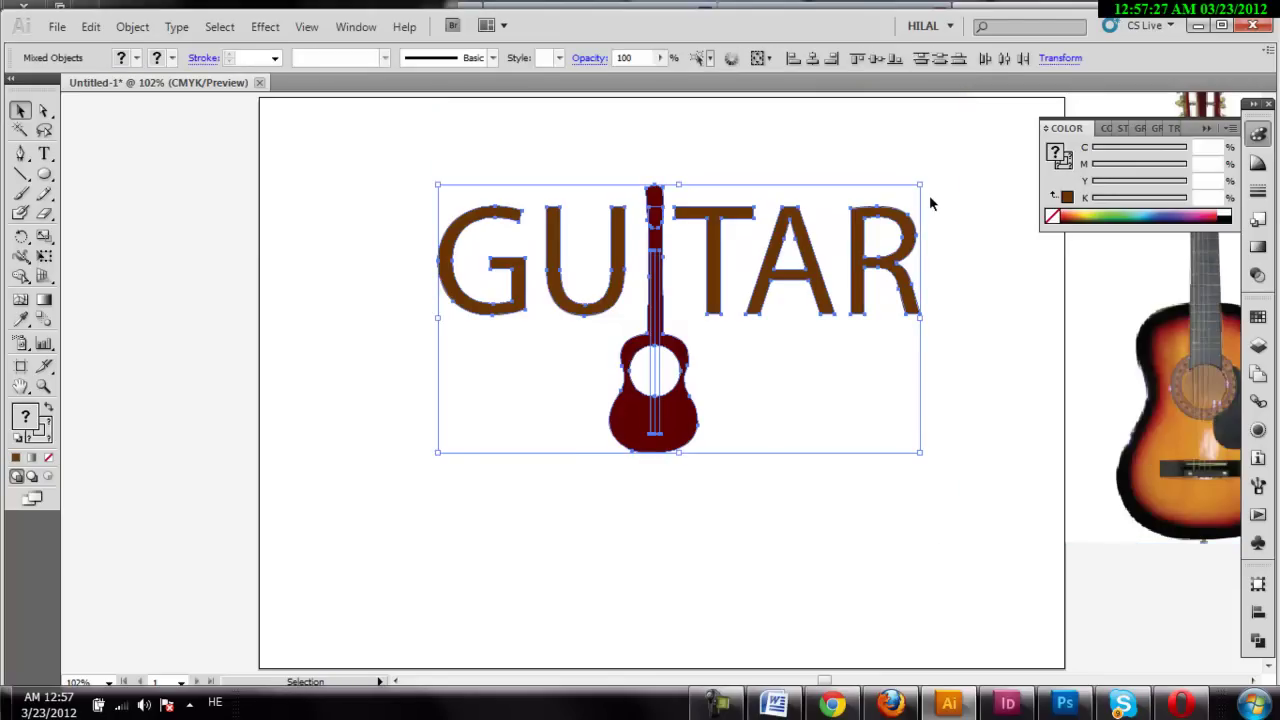
drag(963, 174, 408, 500)
right_click(672, 442)
click(685, 516)
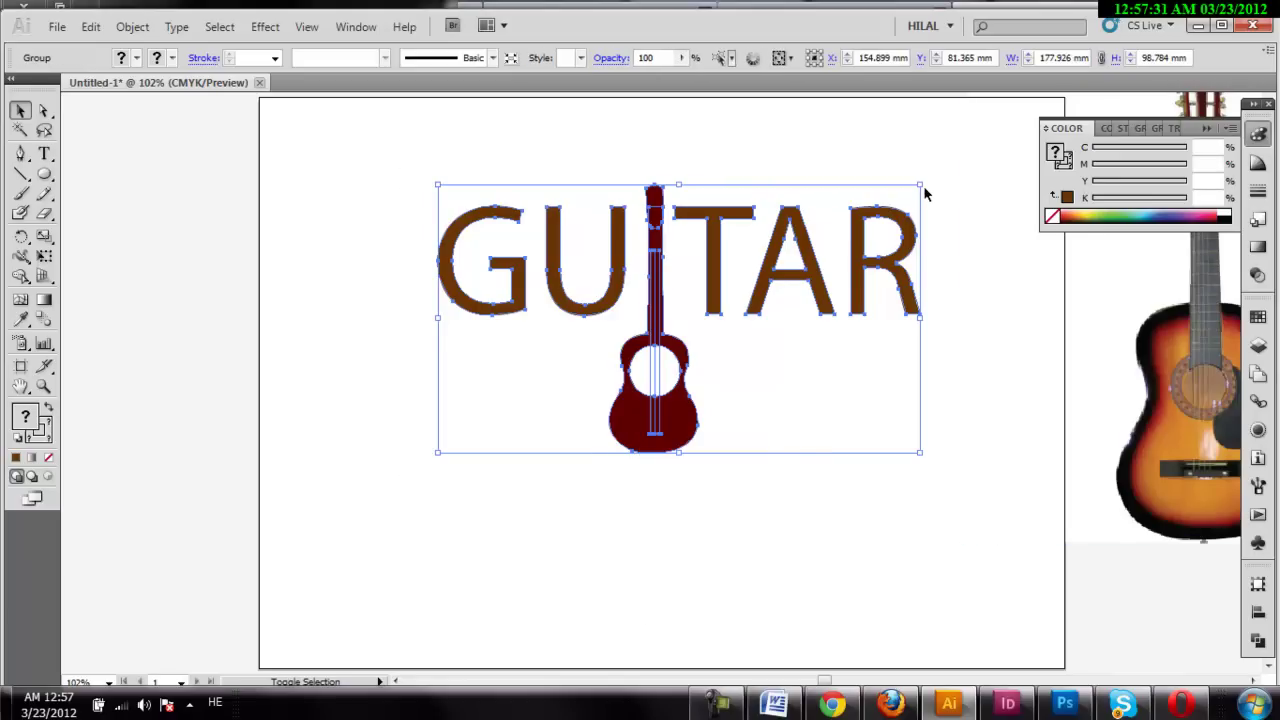
- Scale the GUITAR group down, then enlarge it slightly
mouse_move(921, 186)
mouse_down()
mouse_move(587, 372)
mouse_move(735, 270)
mouse_up()
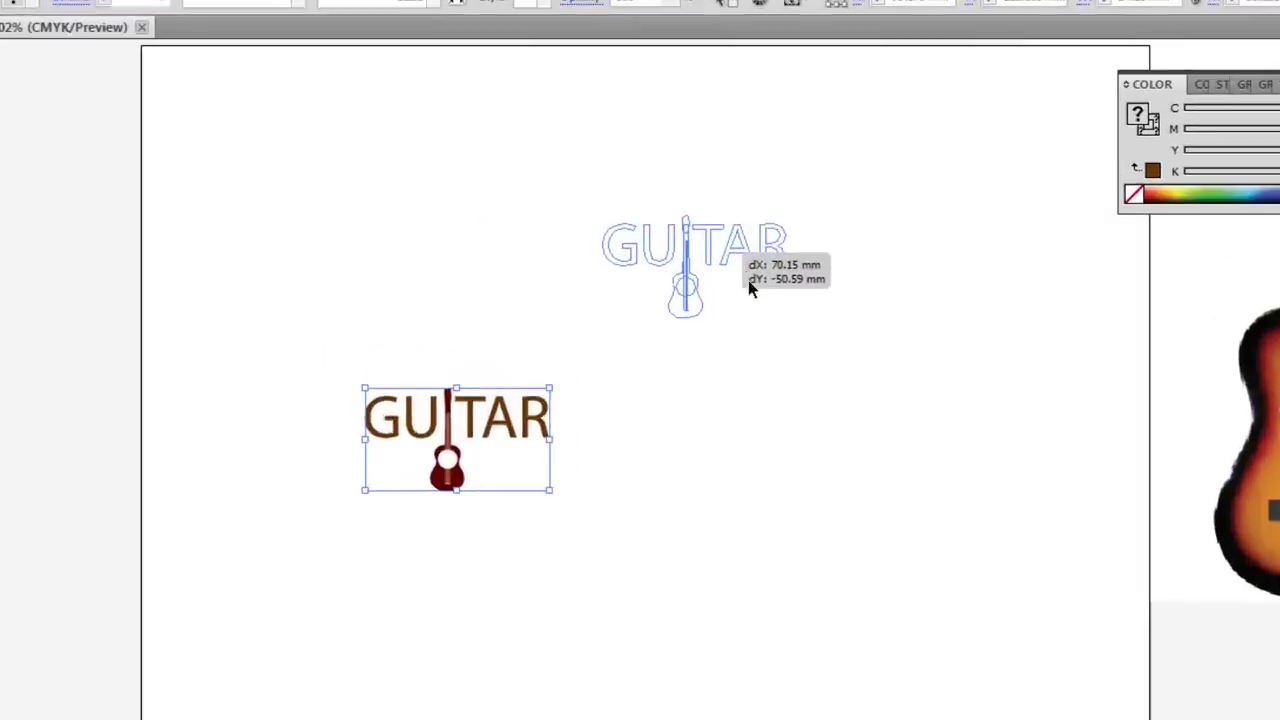
click(590, 501)
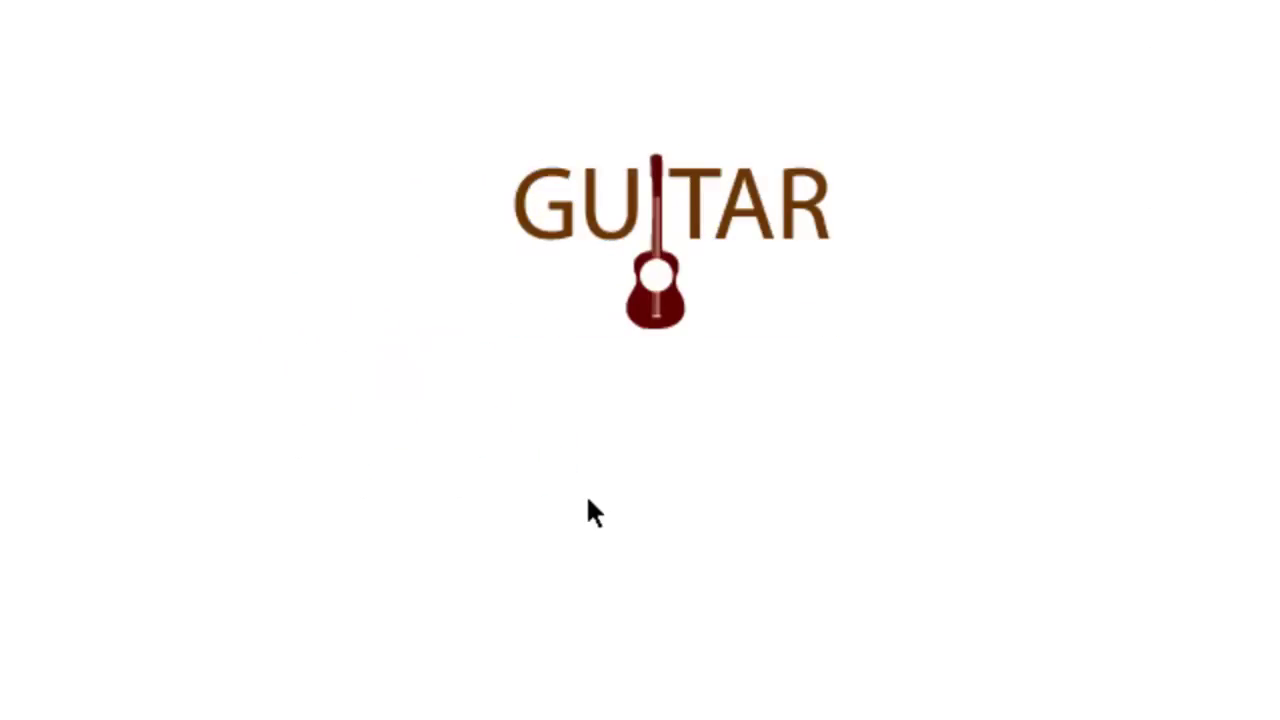
drag(484, 139, 966, 367)
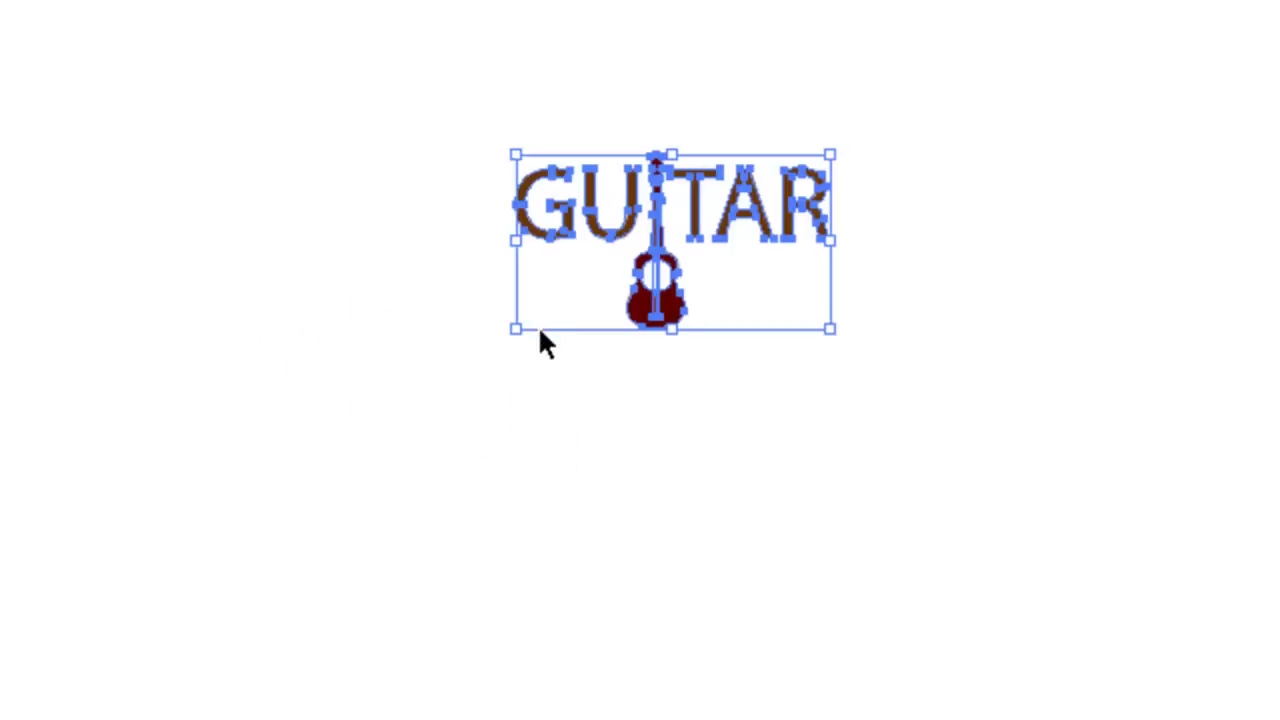
drag(518, 335, 154, 535)
click(316, 684)
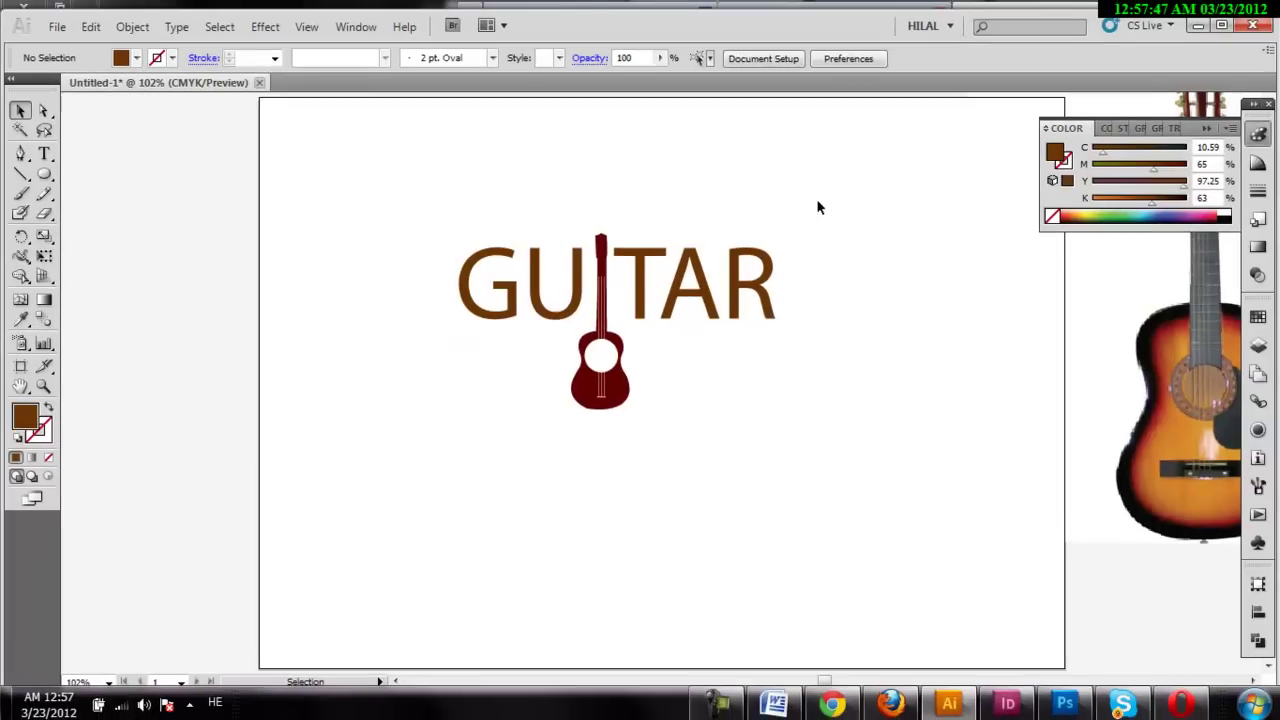
- Enlarge the GUITAR group and shift it slightly right
key(ctrl+a)
mouse_move(775, 410)
mouse_down()
mouse_move(1000, 573)
mouse_move(993, 530)
mouse_up()
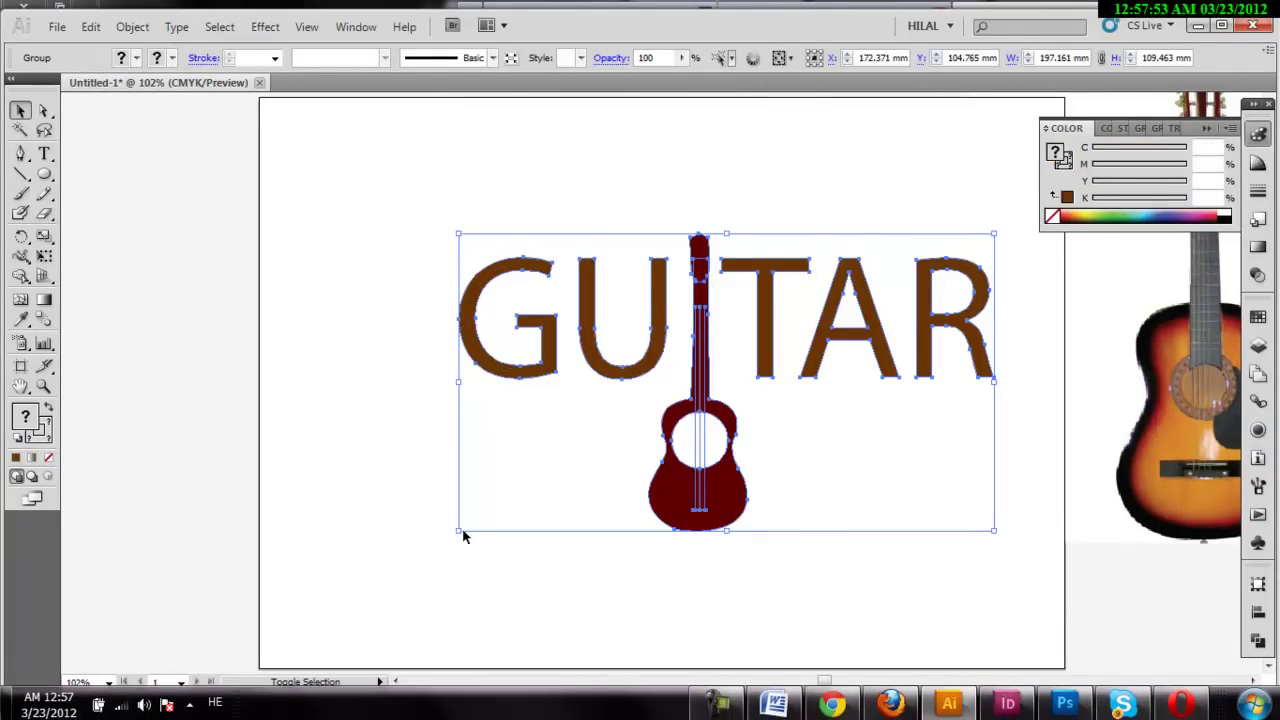
drag(462, 530, 262, 641)
drag(895, 452, 966, 445)
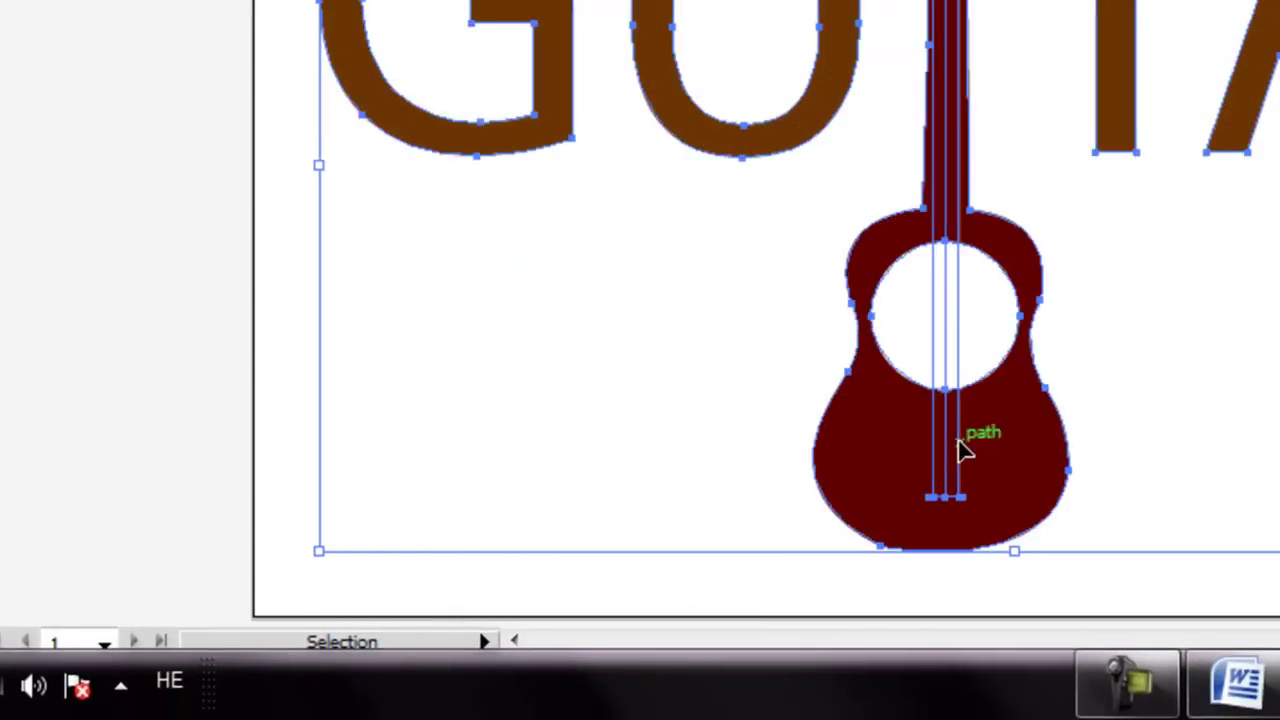
click(150, 197)
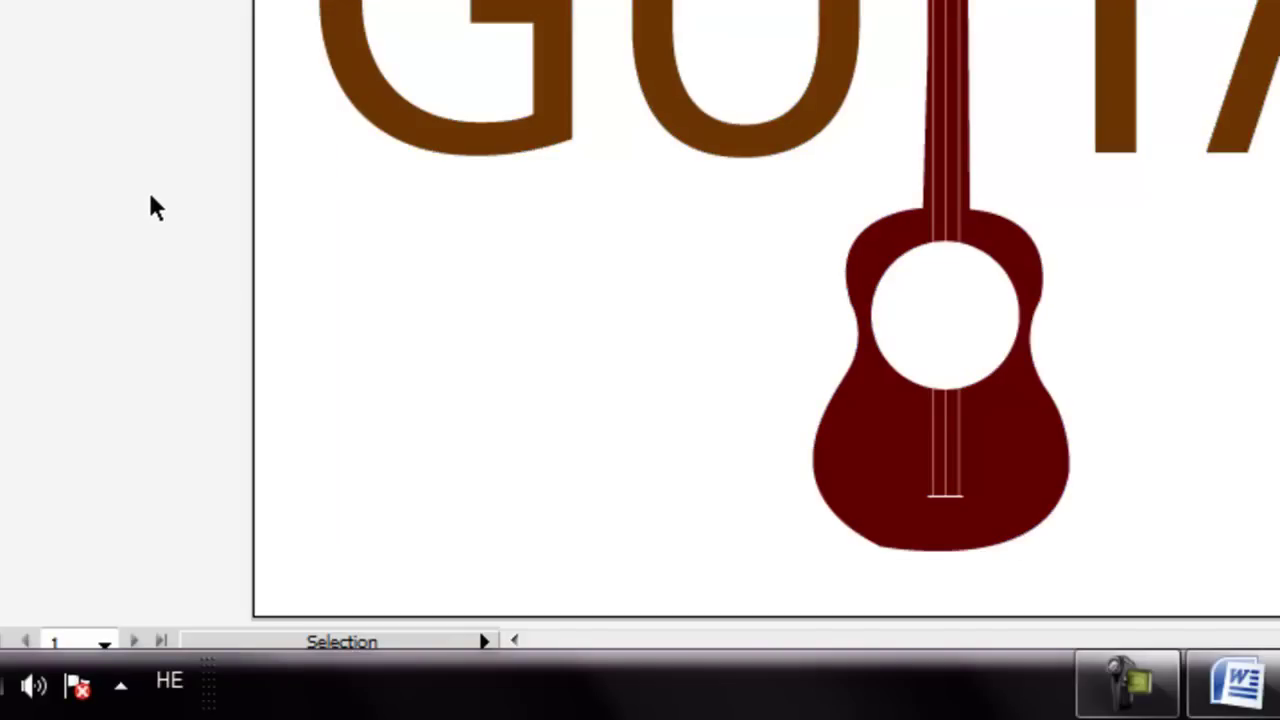
drag(526, 118, 557, 129)
- Ungroup the artwork, move G and U right, and shift the A slightly left
right_click(545, 122)
click(640, 334)
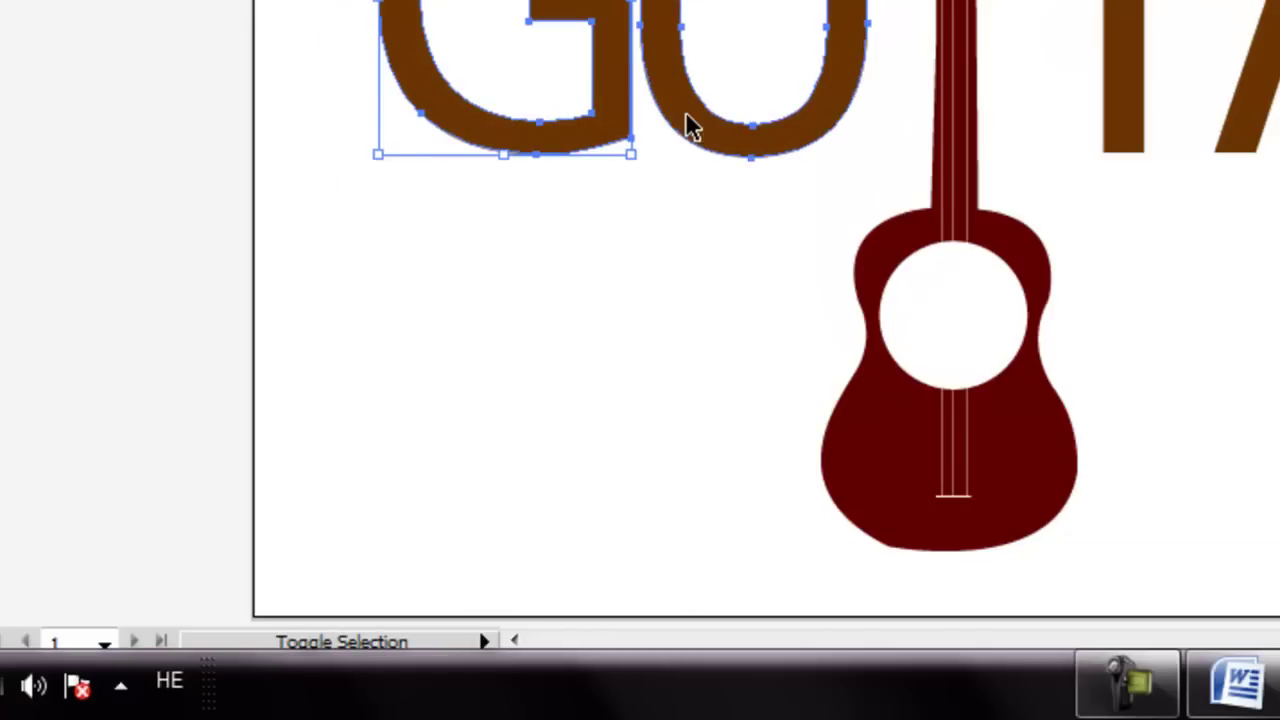
shift+click(688, 128)
drag(686, 123, 731, 123)
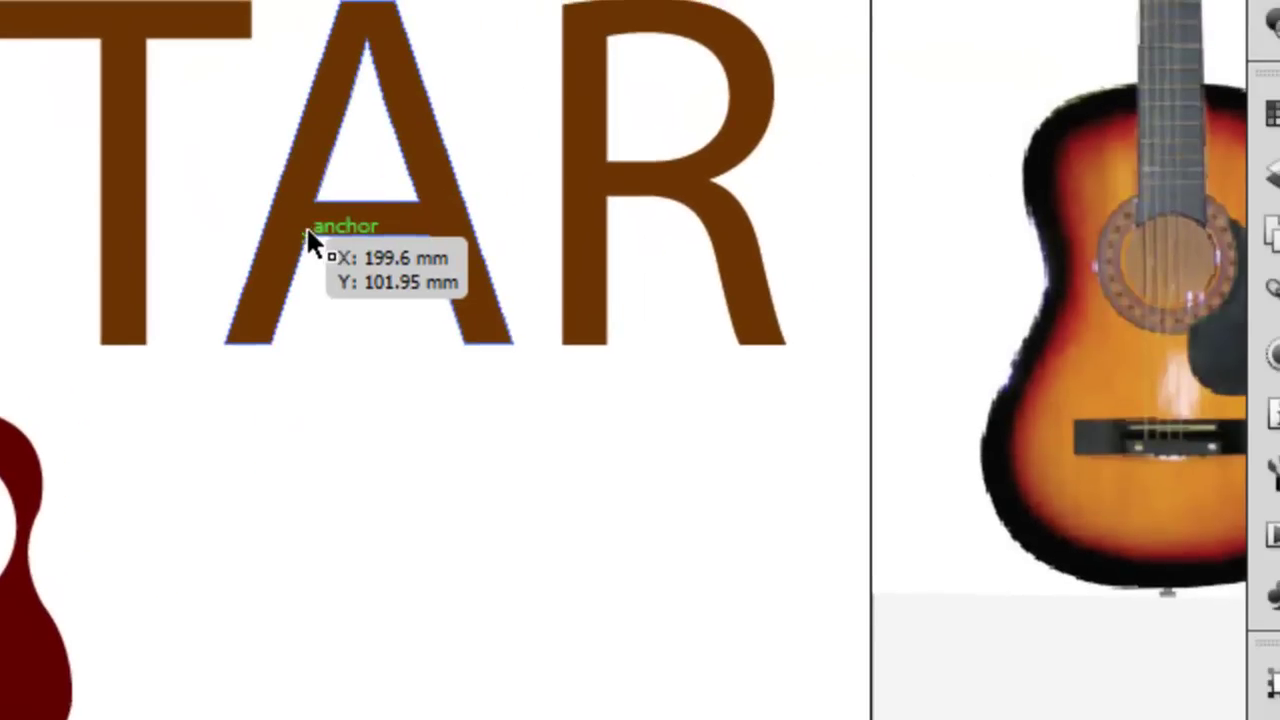
mouse_move(308, 238)
mouse_down()
mouse_move(296, 243)
mouse_move(794, 371)
mouse_up()
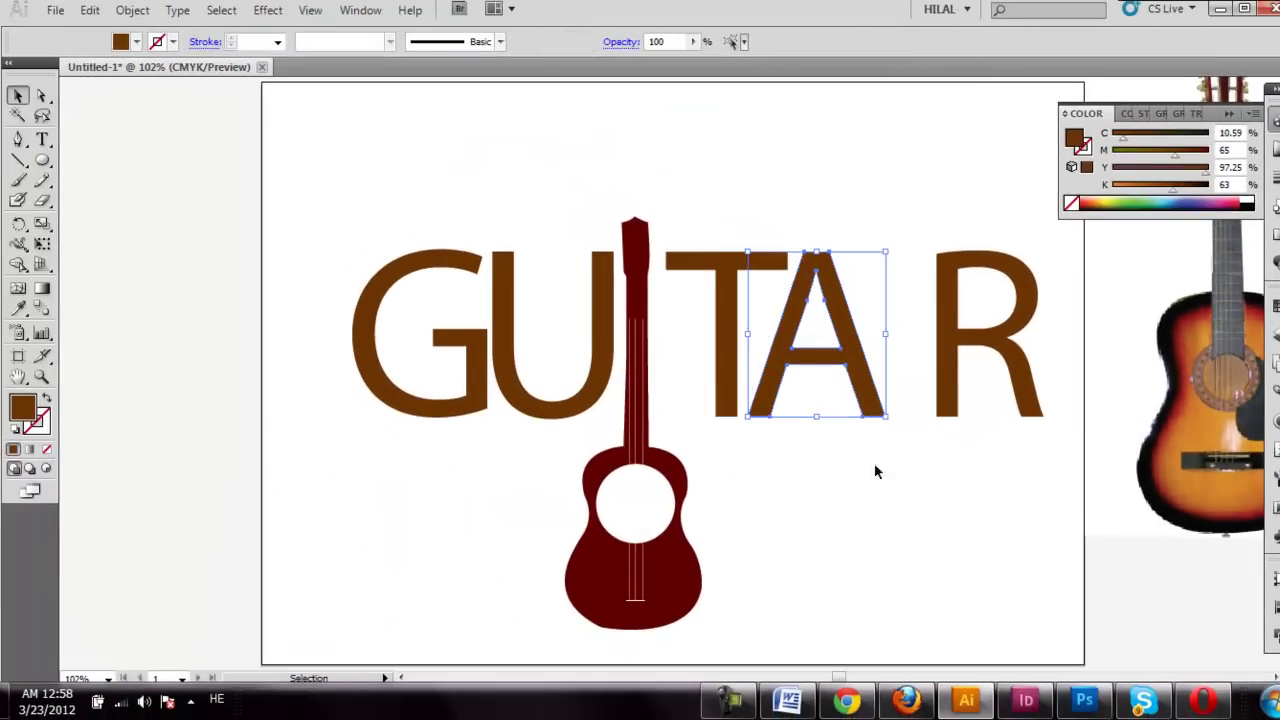
- Move the R toward the A, then group T, A and R and shift them about 3 mm left
click(874, 463)
drag(950, 362, 895, 368)
click(903, 501)
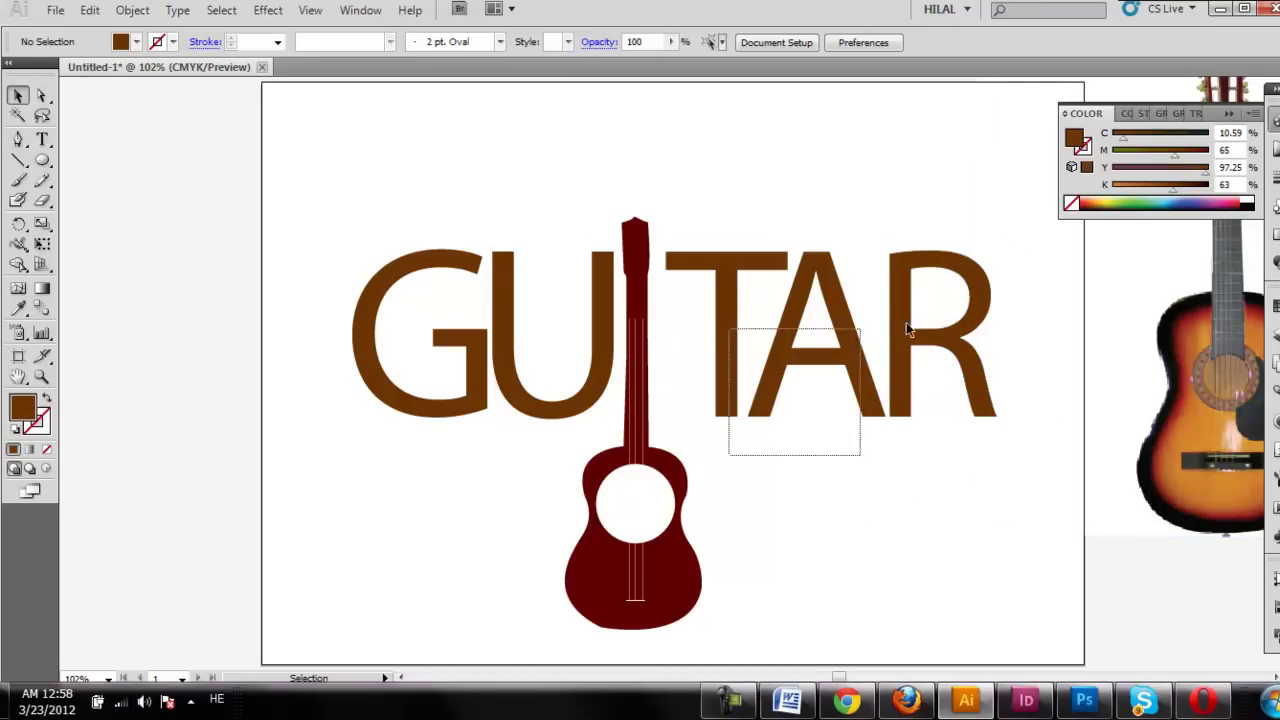
drag(730, 452, 960, 316)
right_click(944, 334)
click(990, 425)
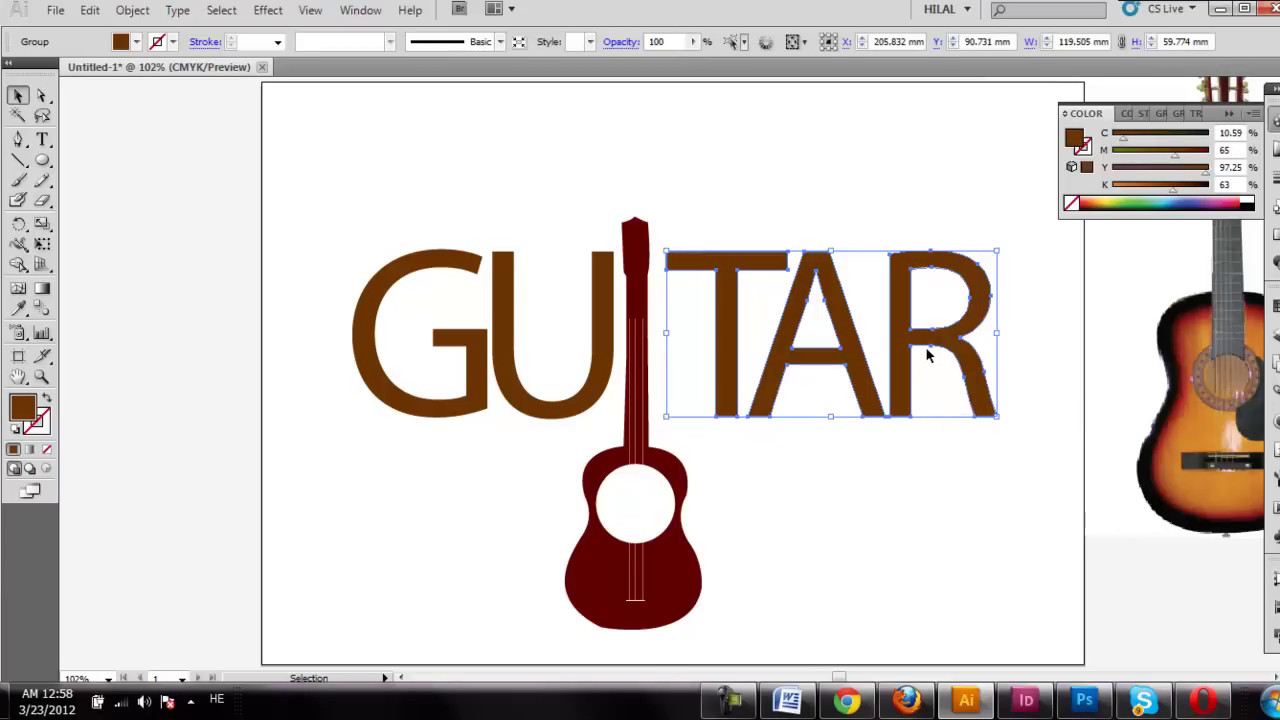
drag(933, 343, 924, 345)
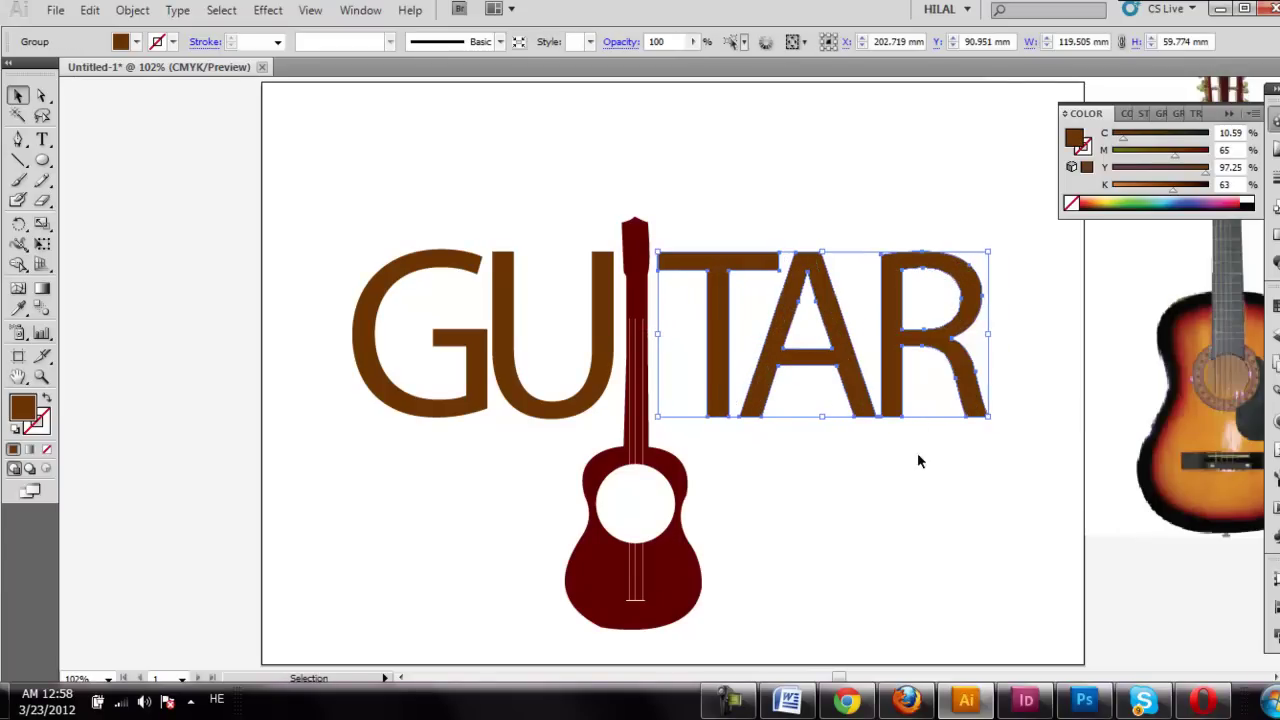
click(918, 493)
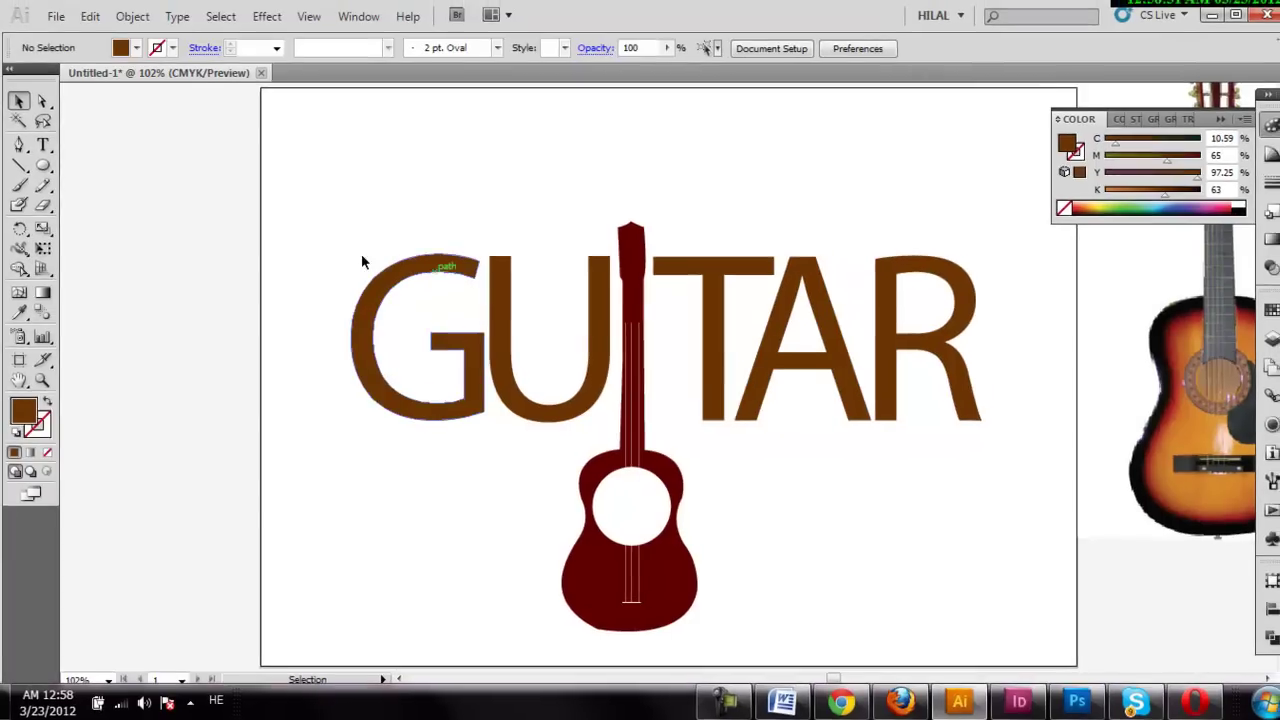
mouse_move(262, 192)
mouse_down()
mouse_move(738, 424)
mouse_move(420, 175)
mouse_up()
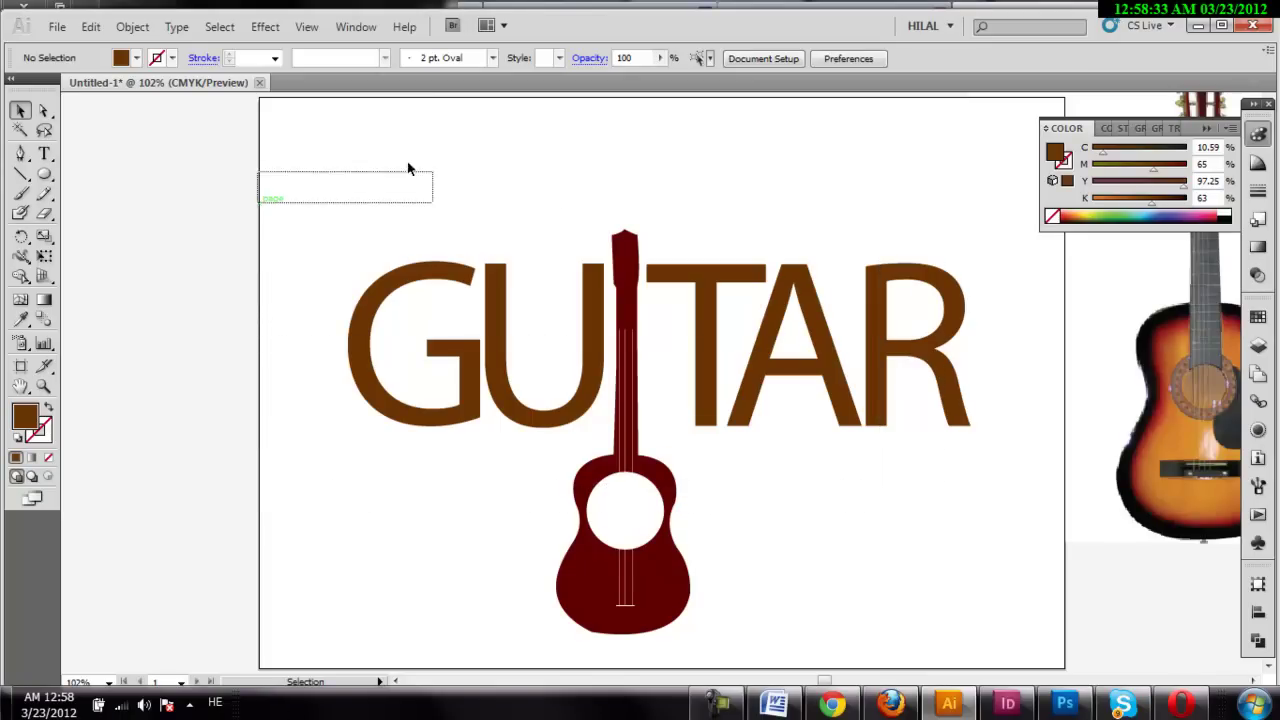
mouse_move(300, 200)
mouse_down()
mouse_move(806, 534)
mouse_move(300, 243)
mouse_up()
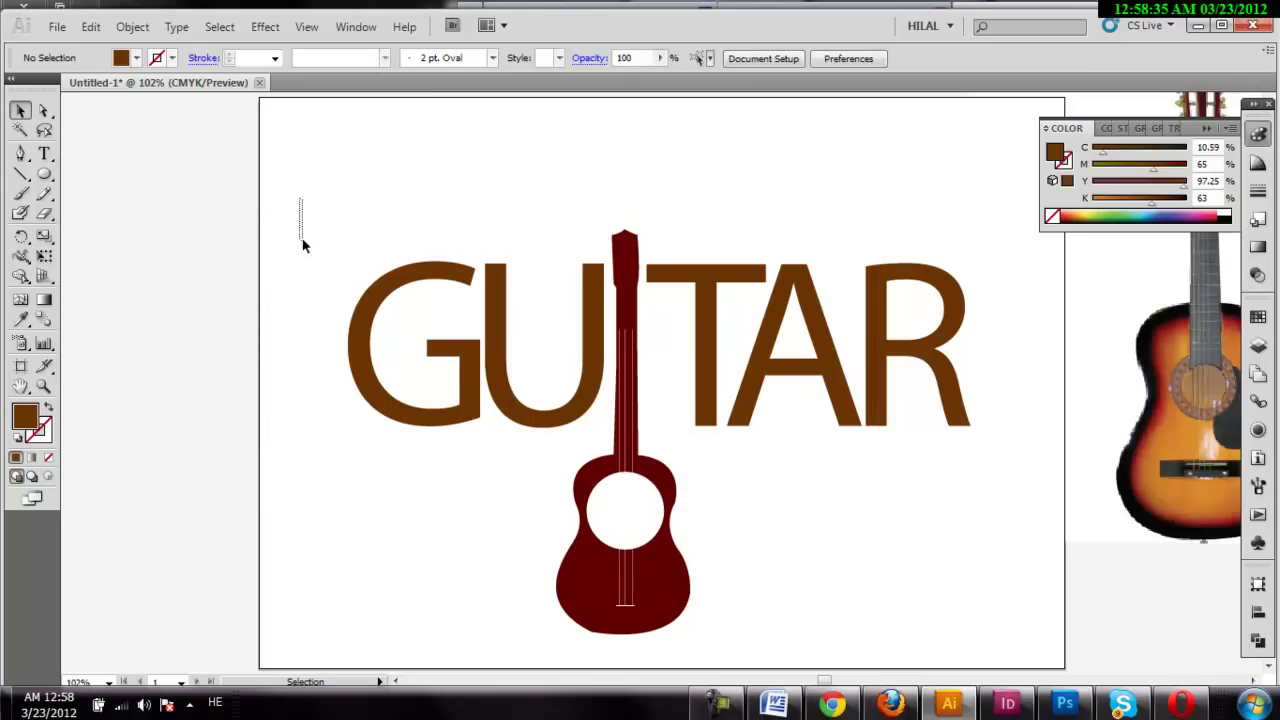
- Group the guitar parts and raise the guitar and its headstock slightly
click(678, 588)
drag(752, 591, 592, 537)
right_click(616, 352)
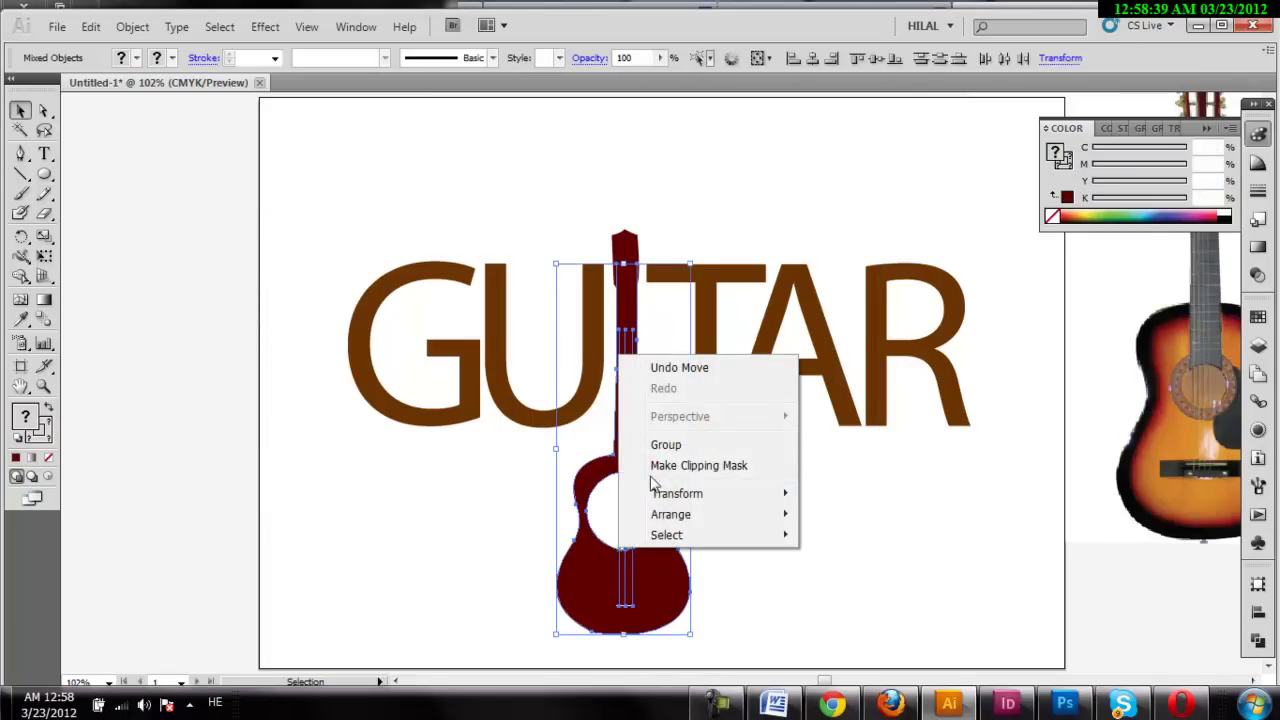
click(650, 445)
drag(655, 587, 658, 557)
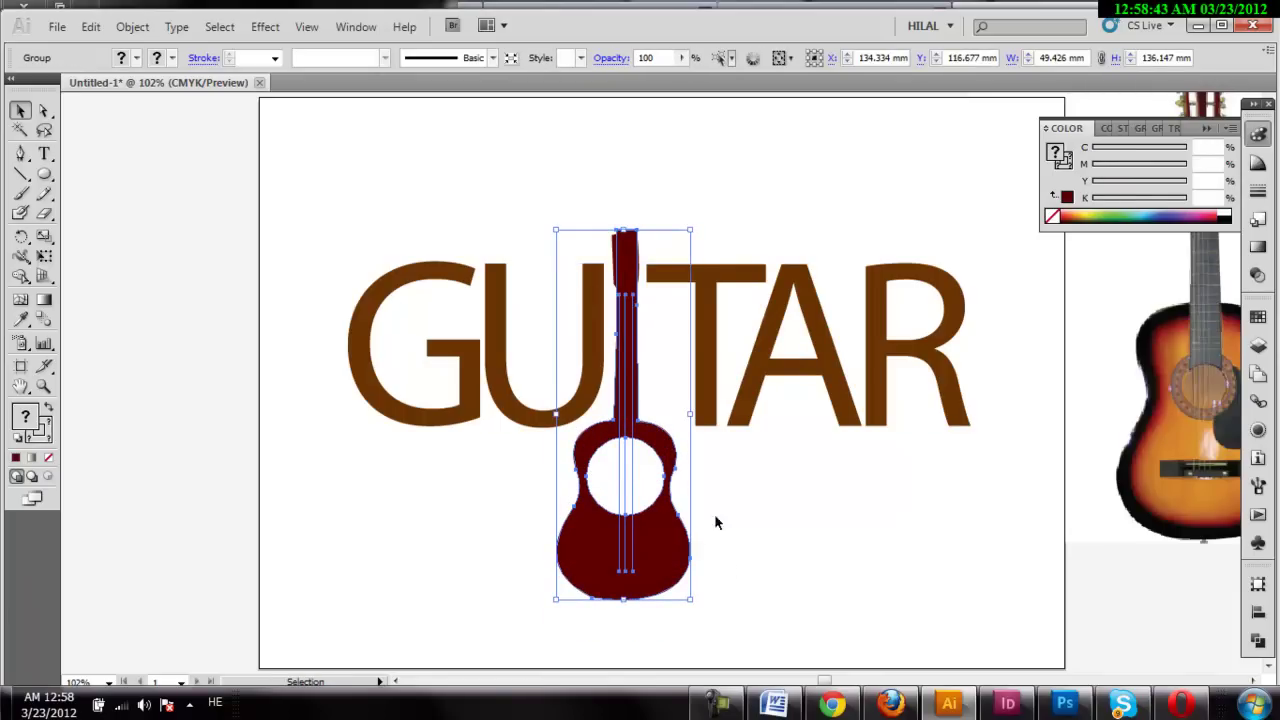
click(753, 567)
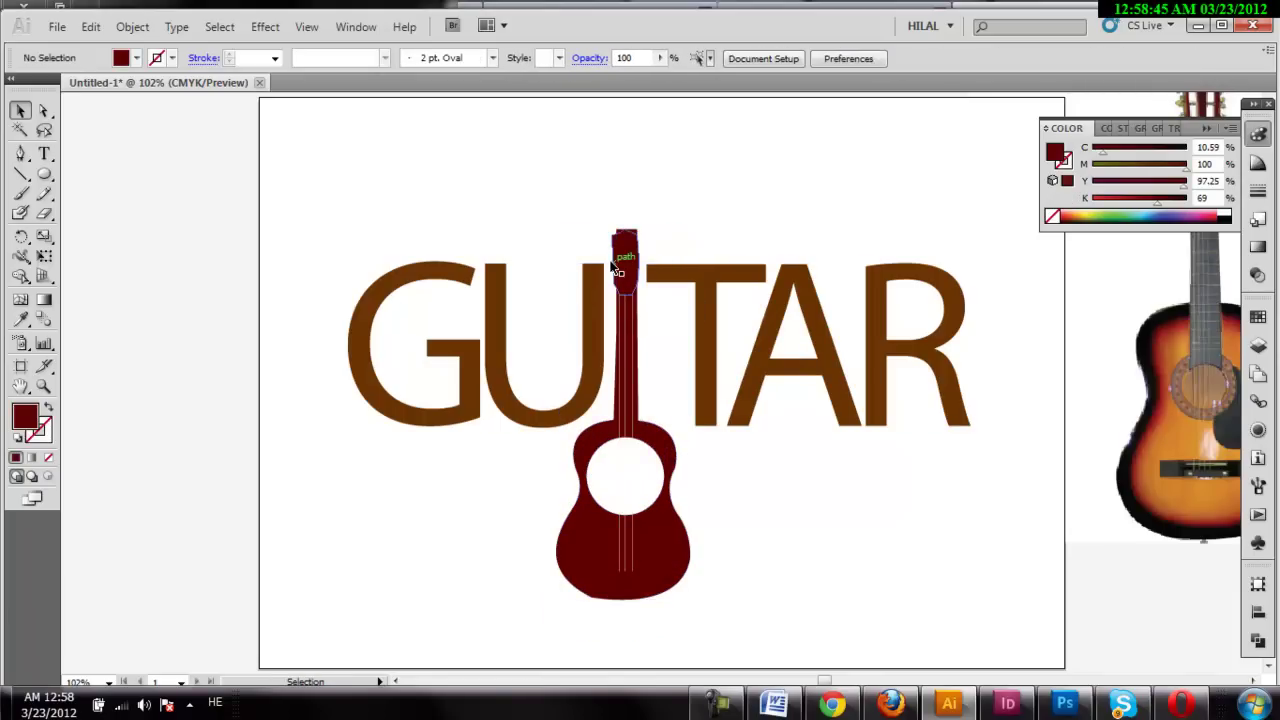
drag(613, 267, 620, 252)
click(552, 198)
- Draw a white 1 pt line, about 4.98 mm wide, across the top of the neck
click(20, 173)
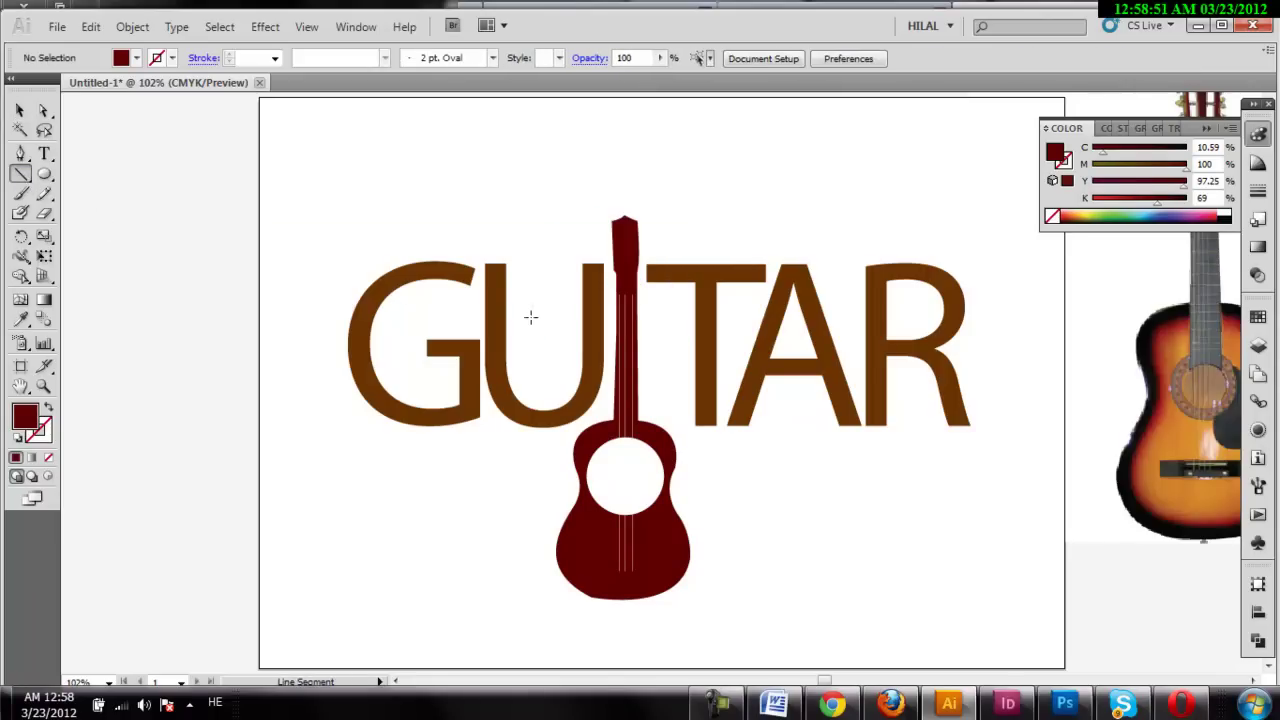
drag(619, 293, 633, 296)
click(172, 60)
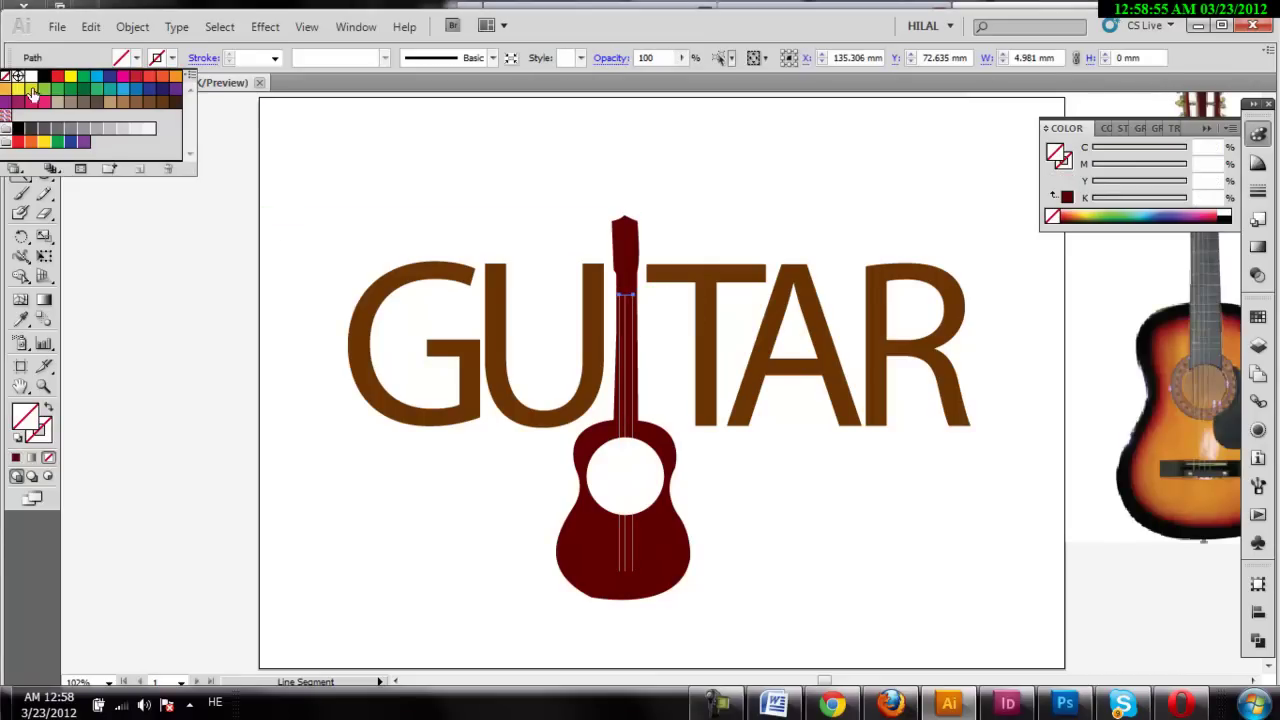
right_click(194, 366)
click(20, 111)
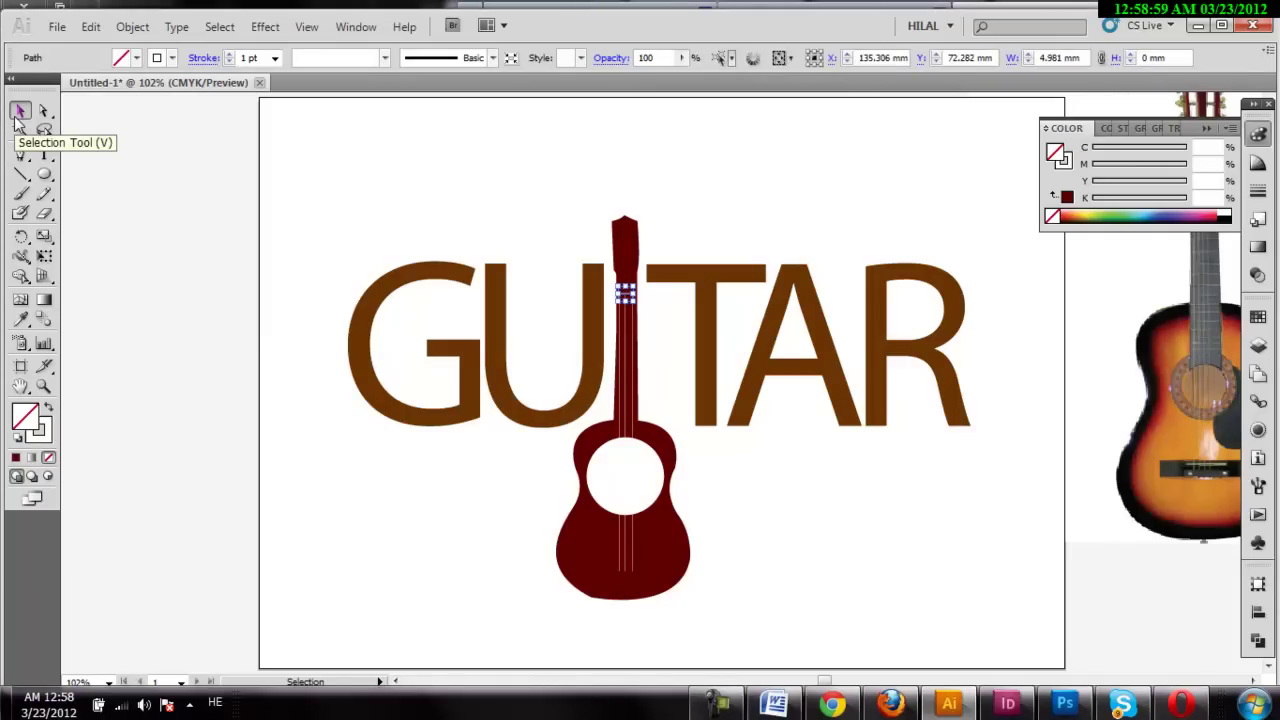
click(163, 168)
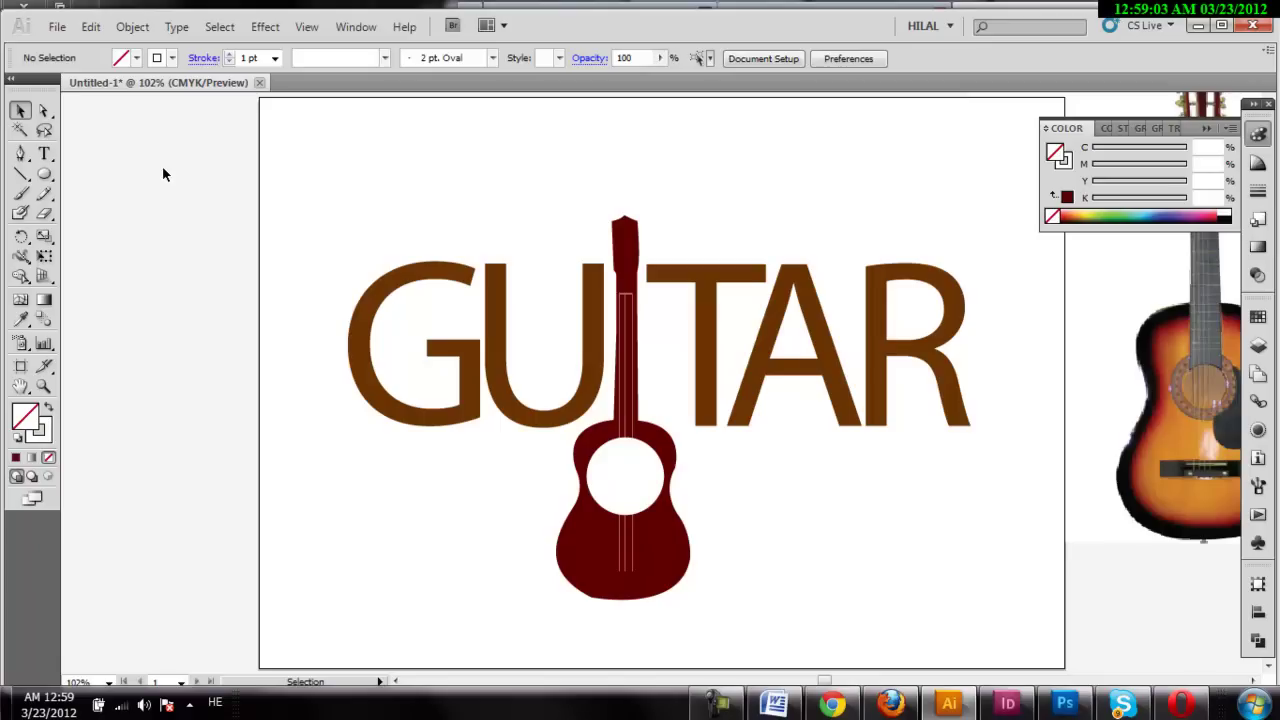
- Ungroup the guitar so its individual pieces can be selected
click(604, 480)
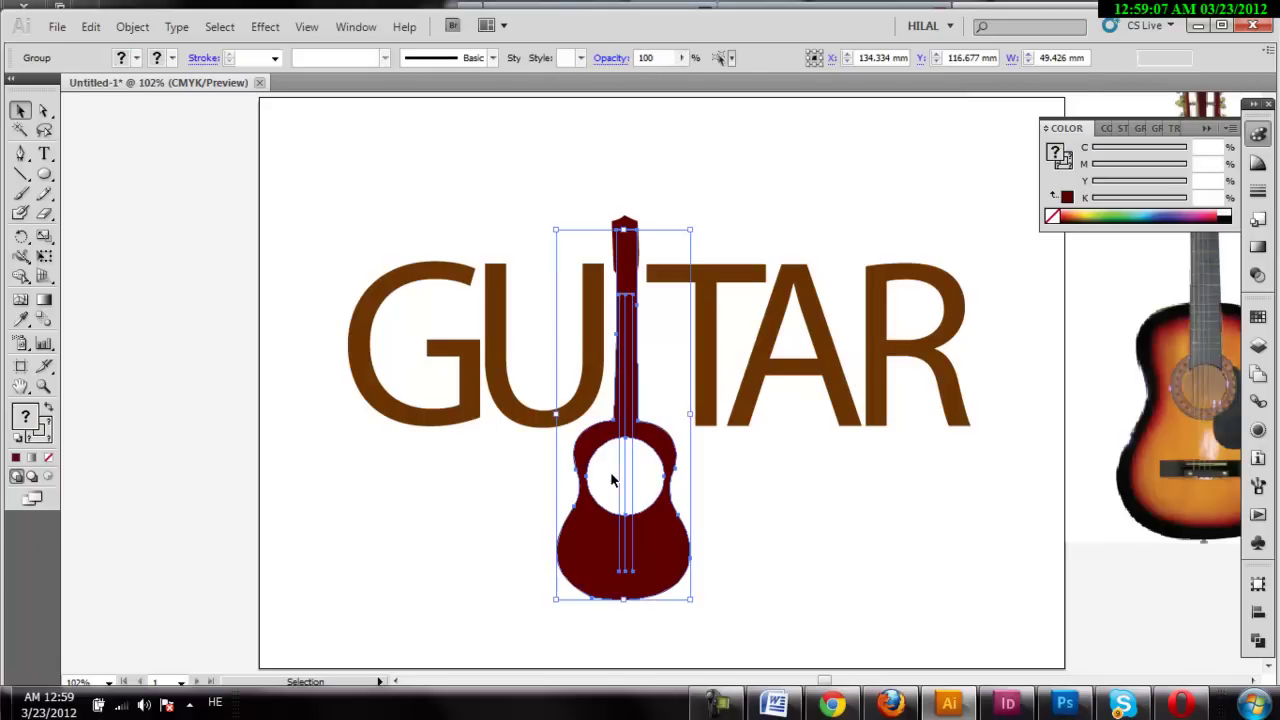
click(820, 517)
right_click(692, 545)
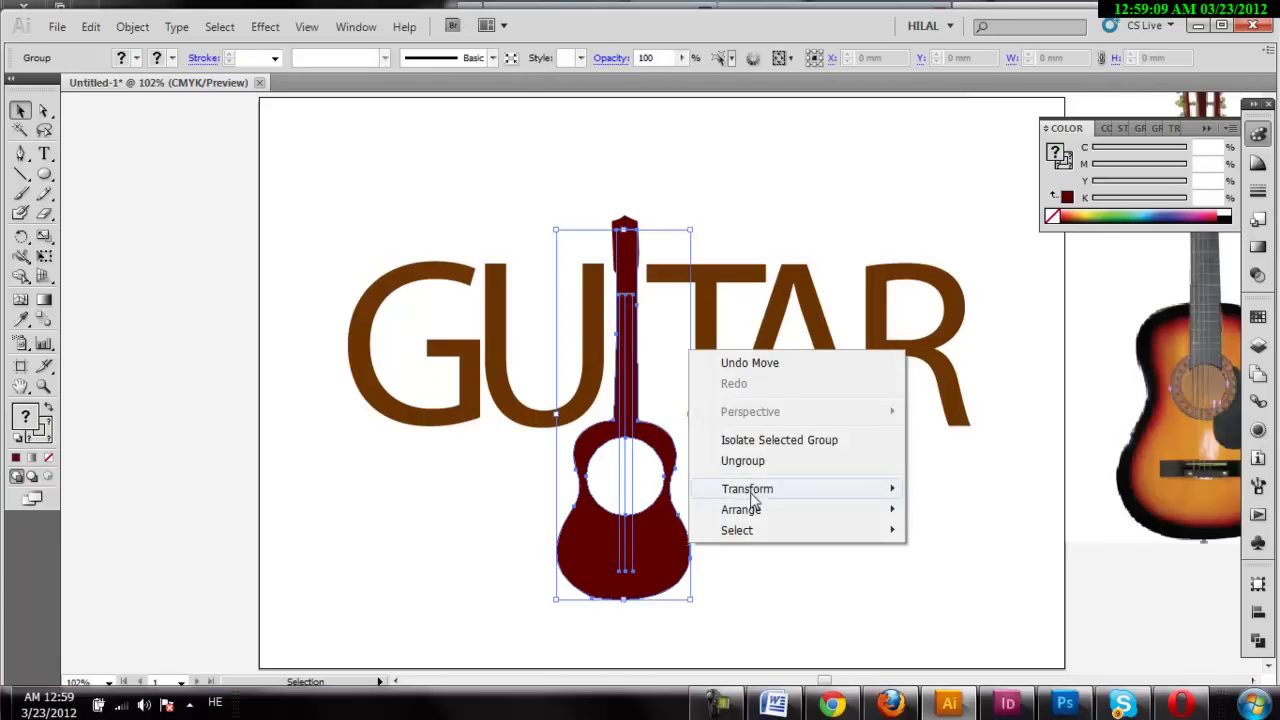
click(743, 460)
click(605, 480)
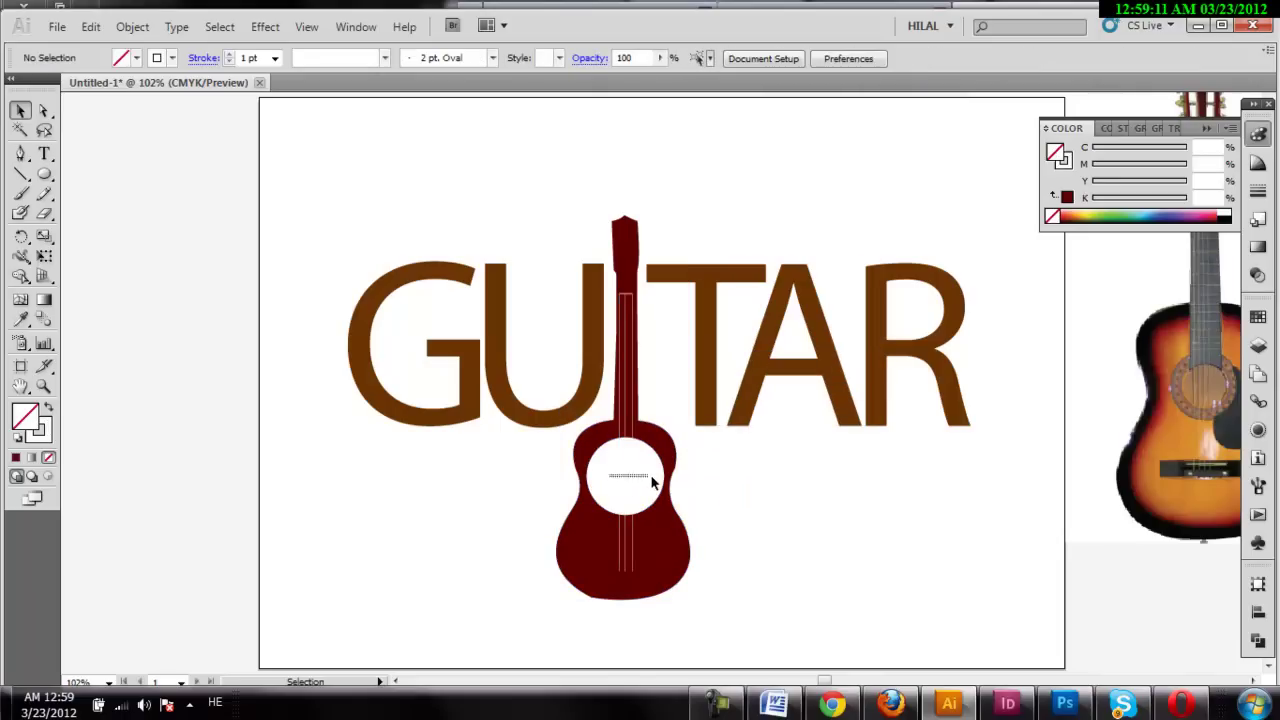
- Give the selected guitar string path a default drop shadow, after backing out of Feather
click(651, 483)
click(265, 26)
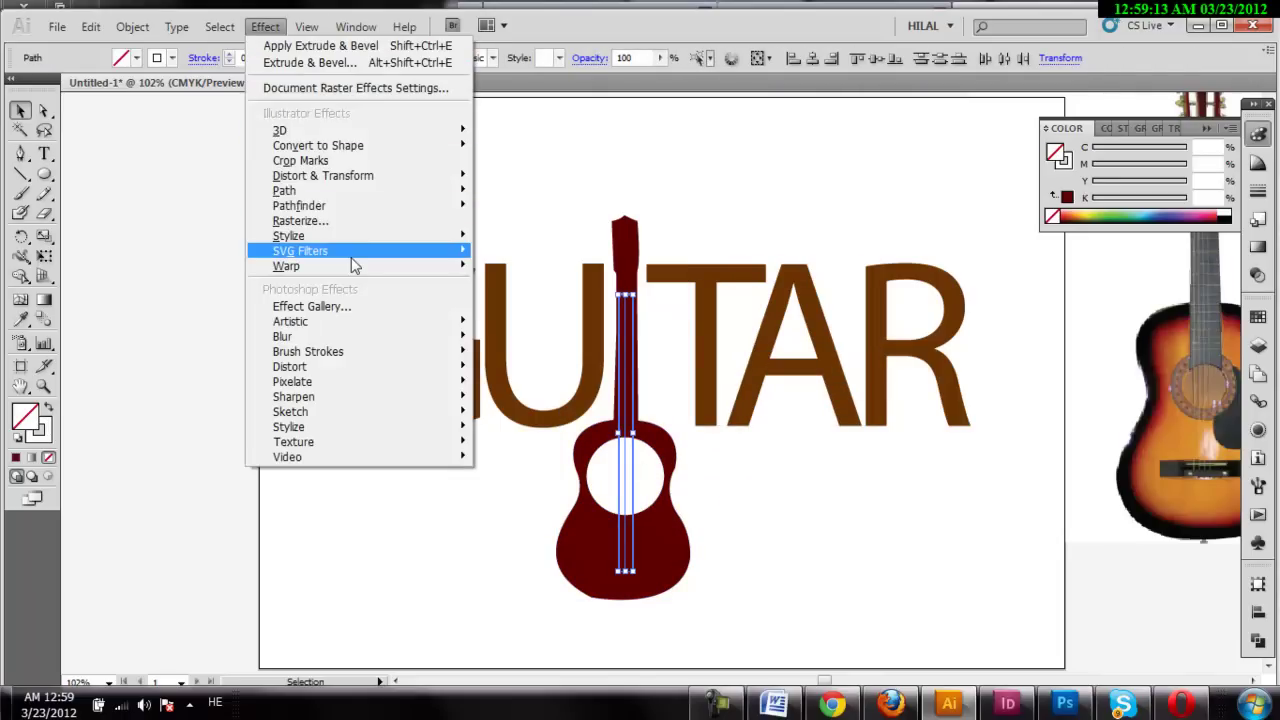
click(525, 259)
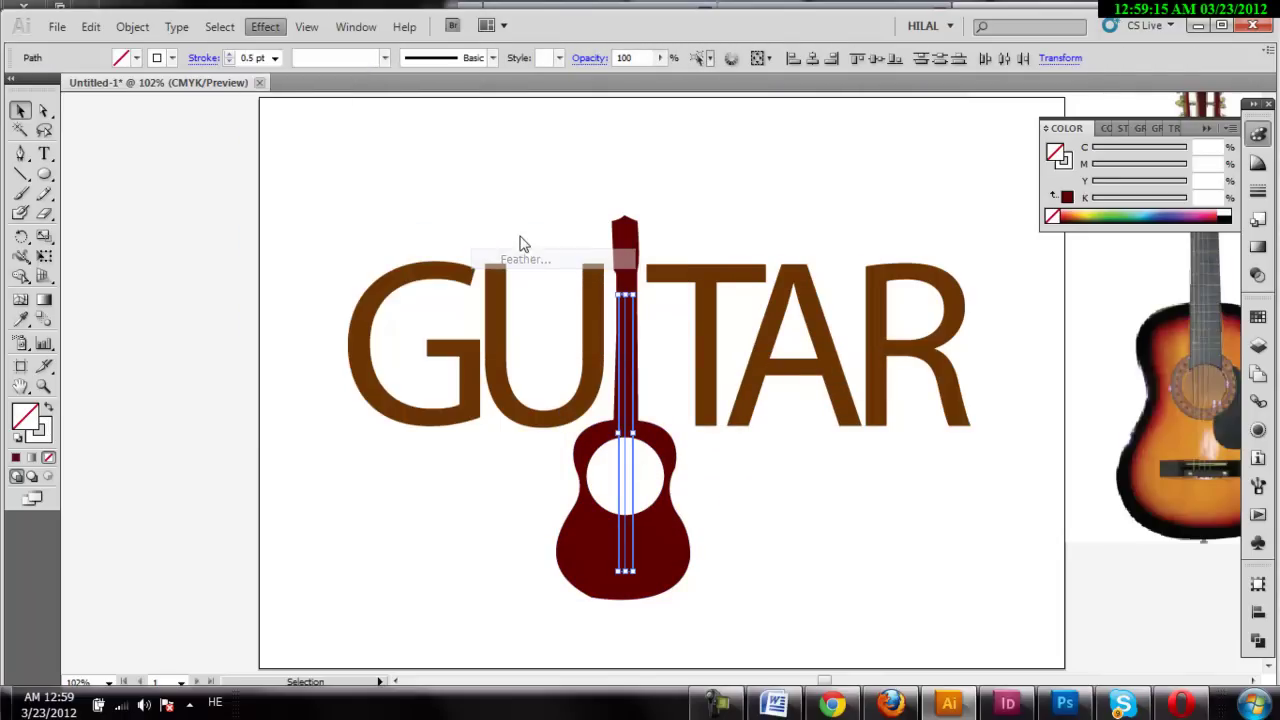
click(714, 404)
click(265, 26)
mouse_move(288, 235)
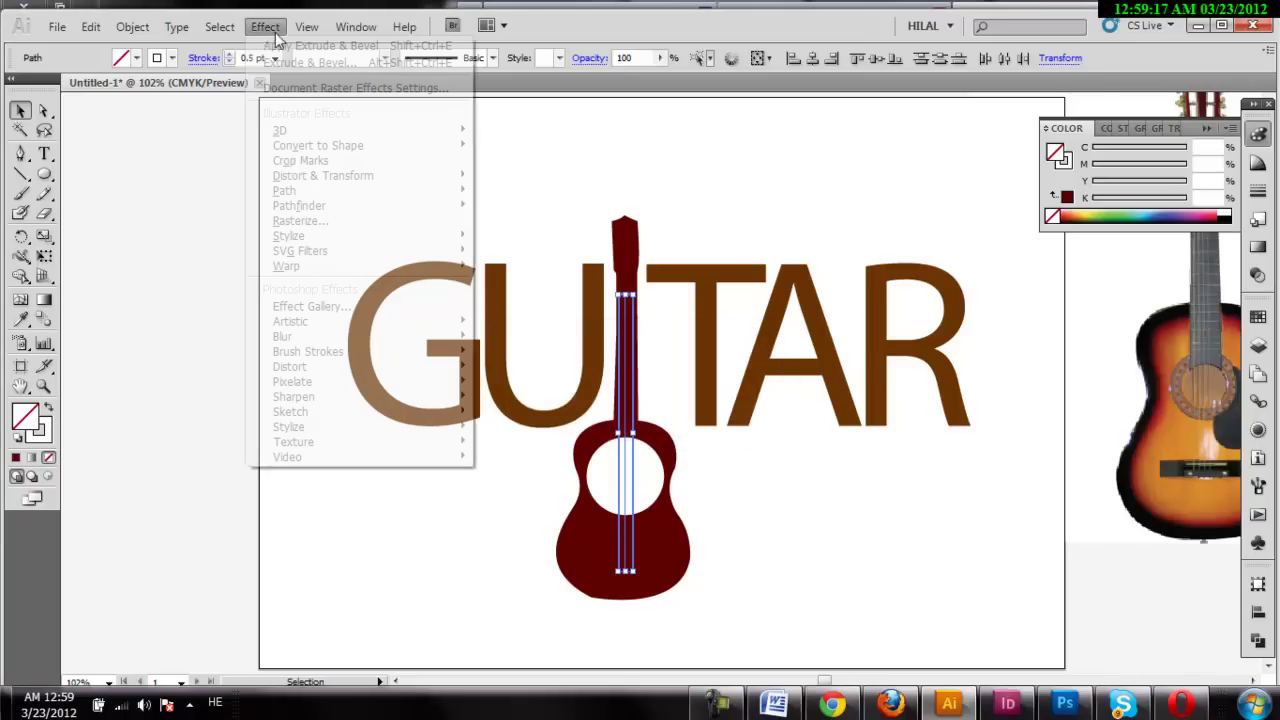
click(527, 240)
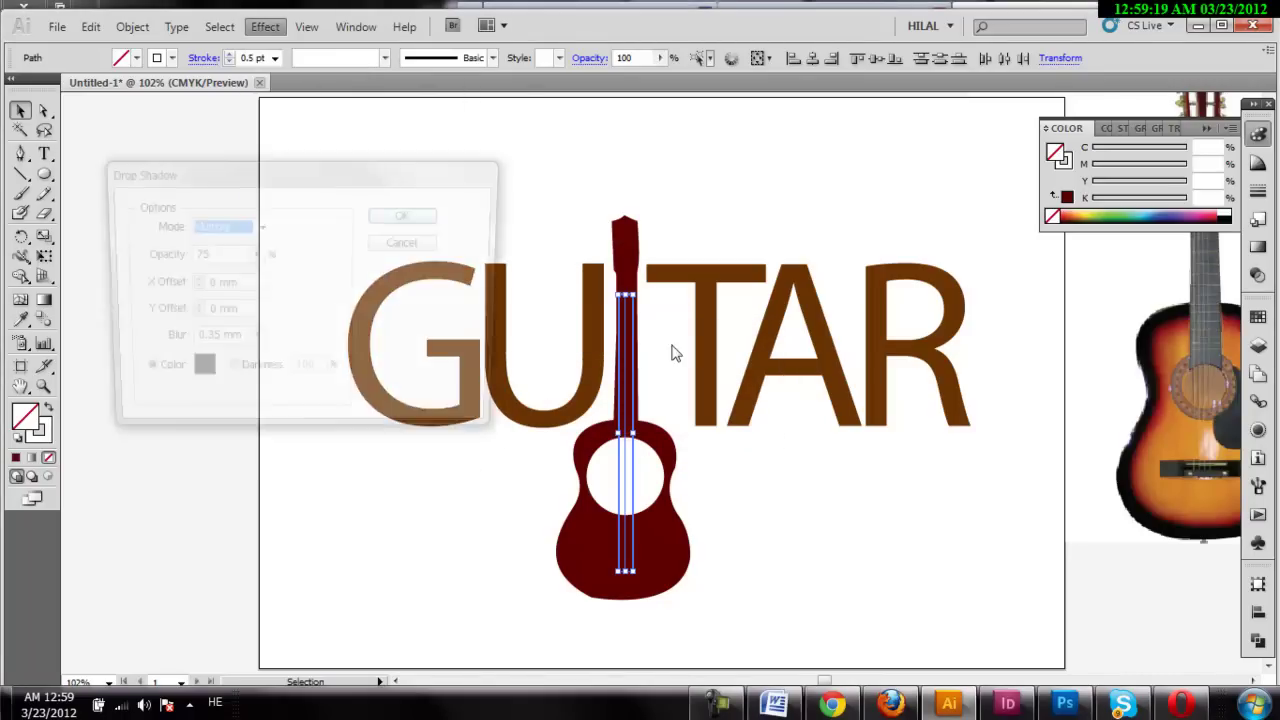
click(414, 217)
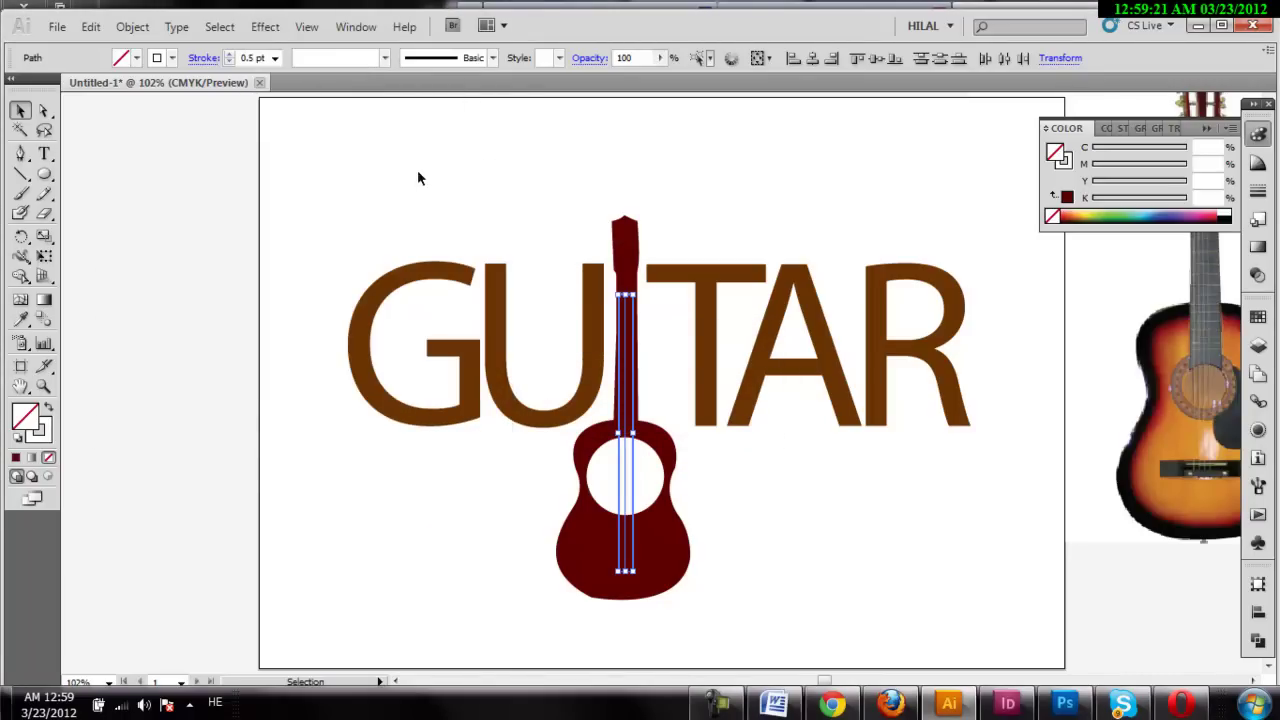
click(424, 164)
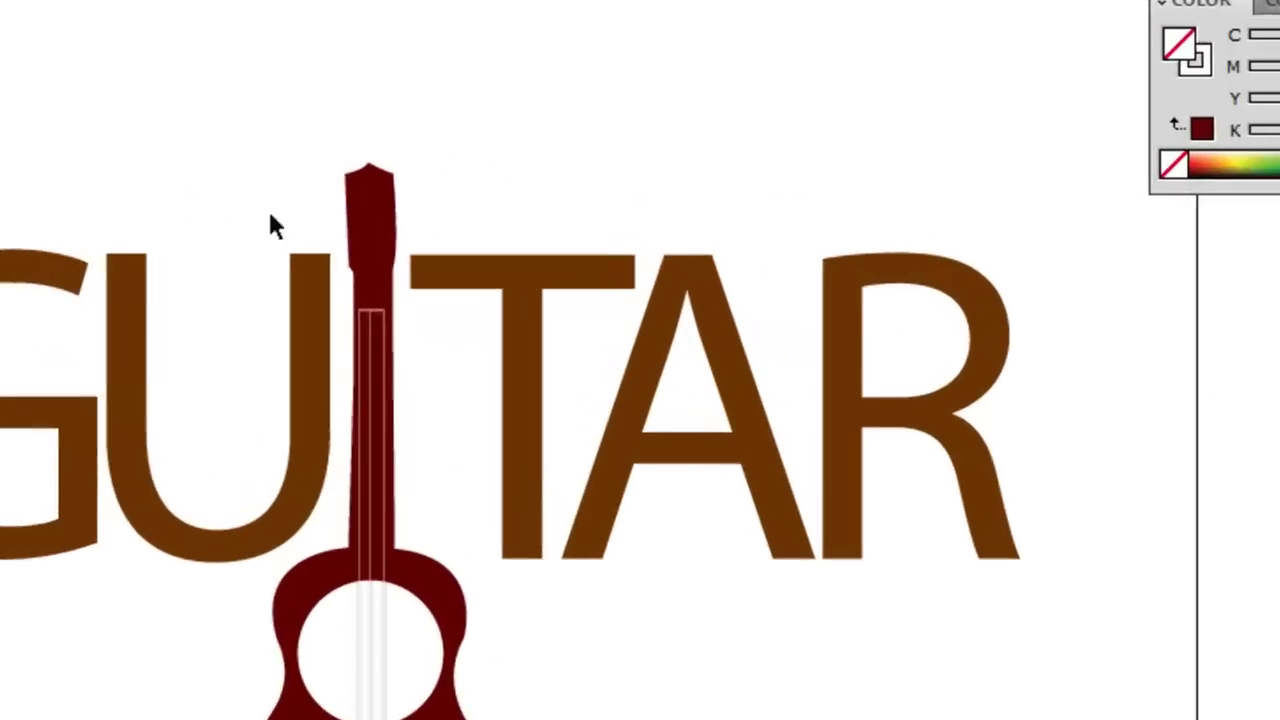
- Draw a dark-red rectangle over the guitar head and select it together with the guitar
click(281, 212)
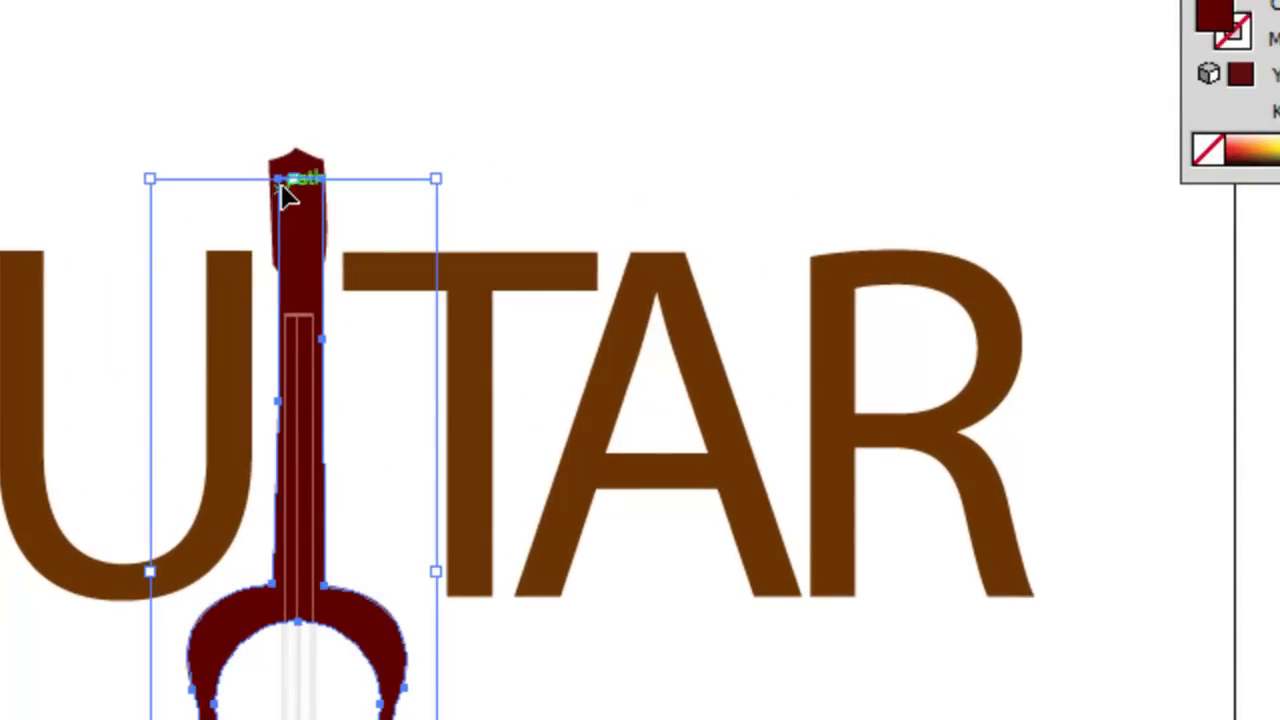
click(351, 114)
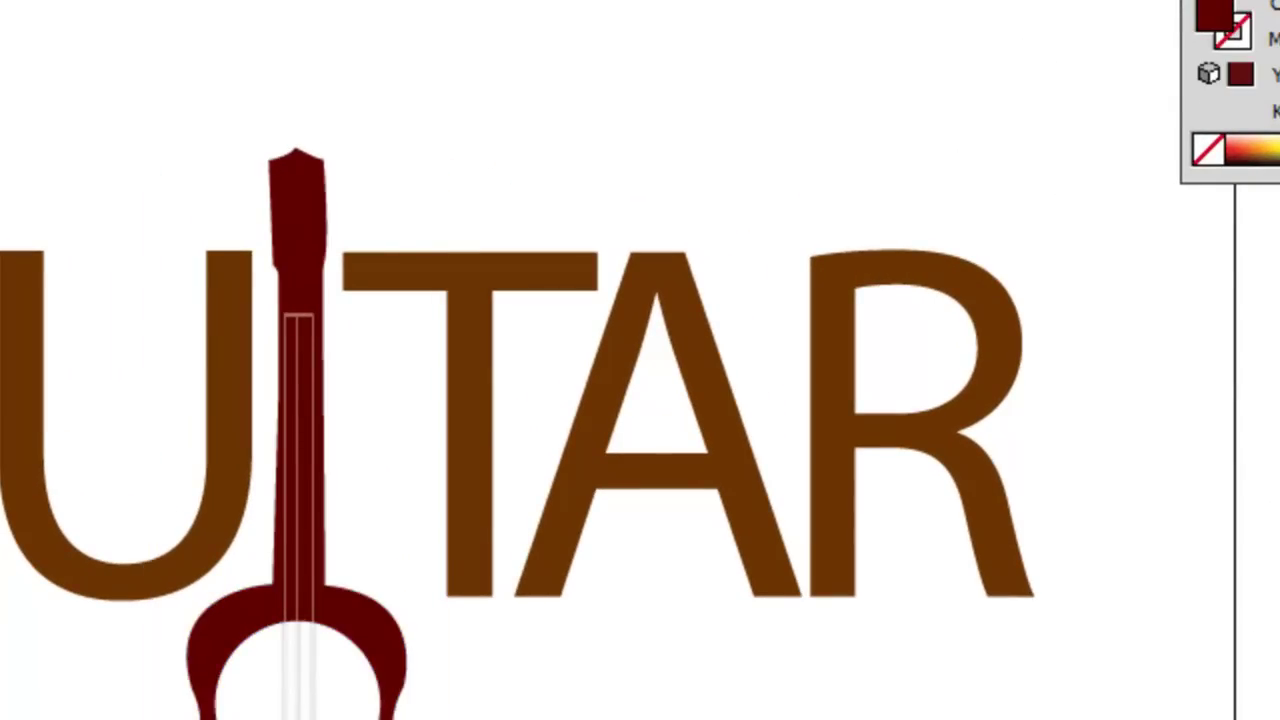
mouse_move(424, 127)
mouse_down()
mouse_move(118, 278)
mouse_move(139, 288)
mouse_up()
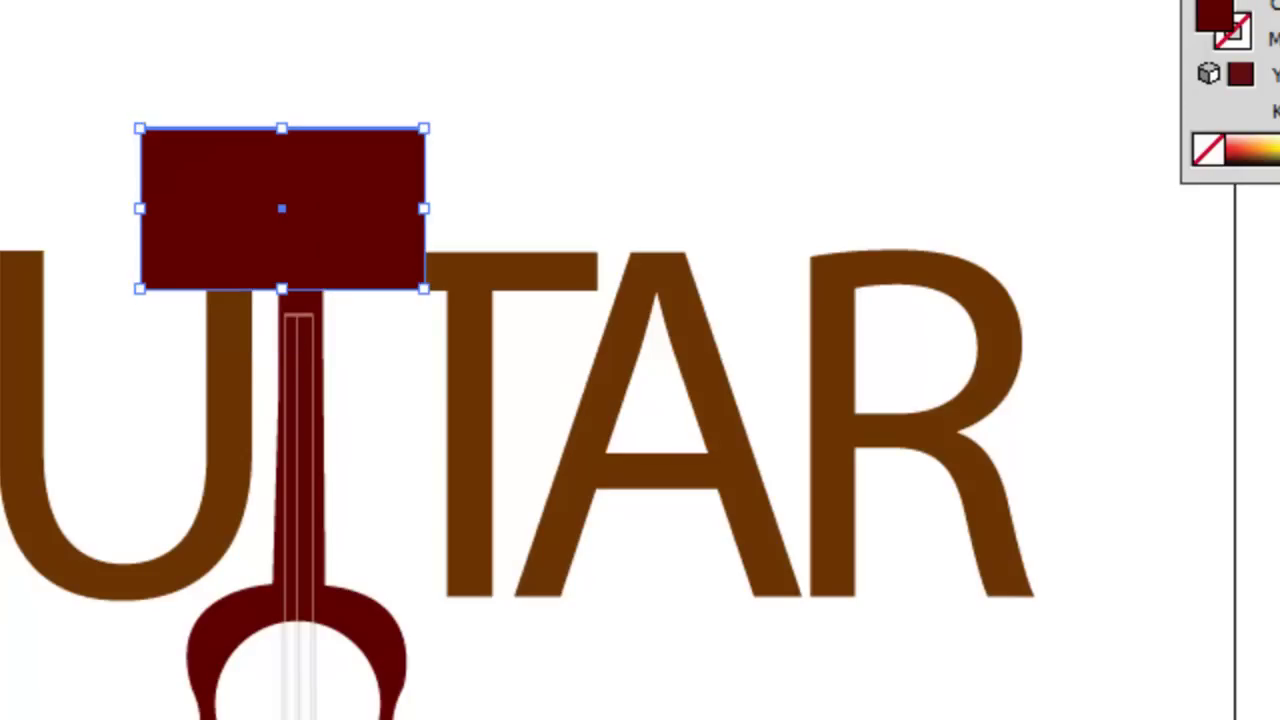
shift+click(297, 450)
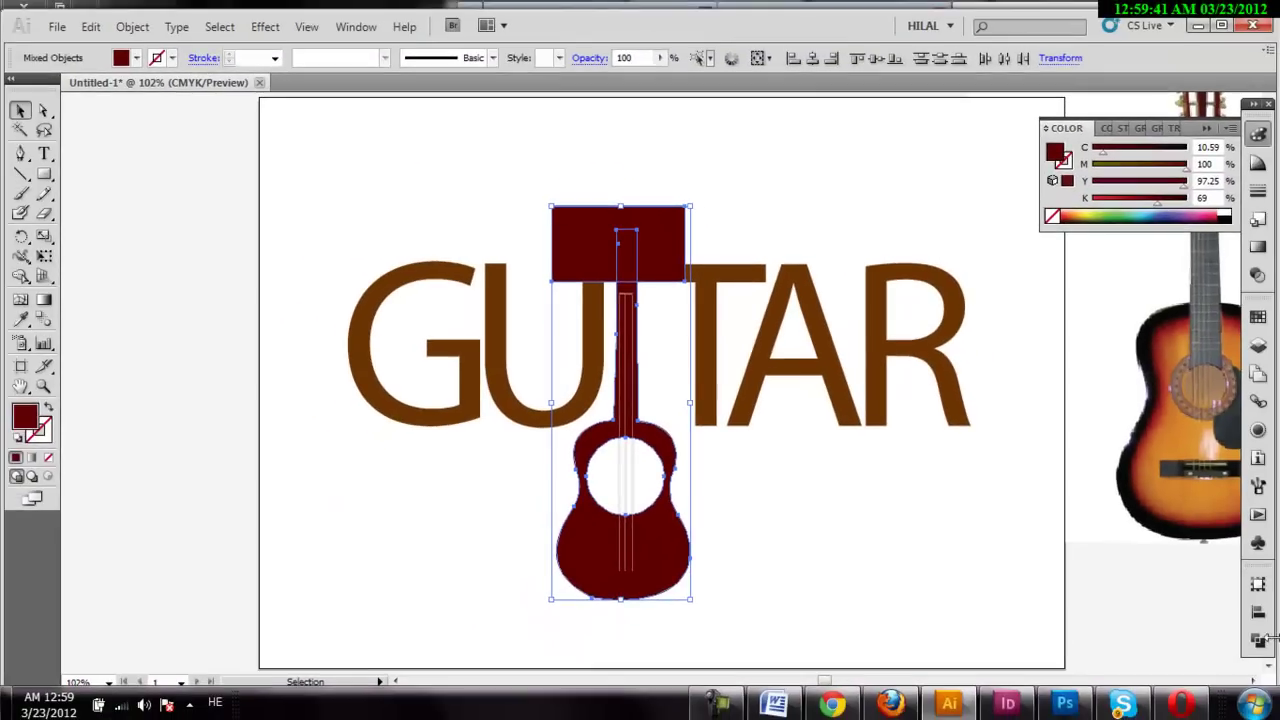
- Subtract the rectangle from the guitar with Minus Front, raise the head piece, and stretch the T crossbar left
click(1260, 640)
click(1088, 614)
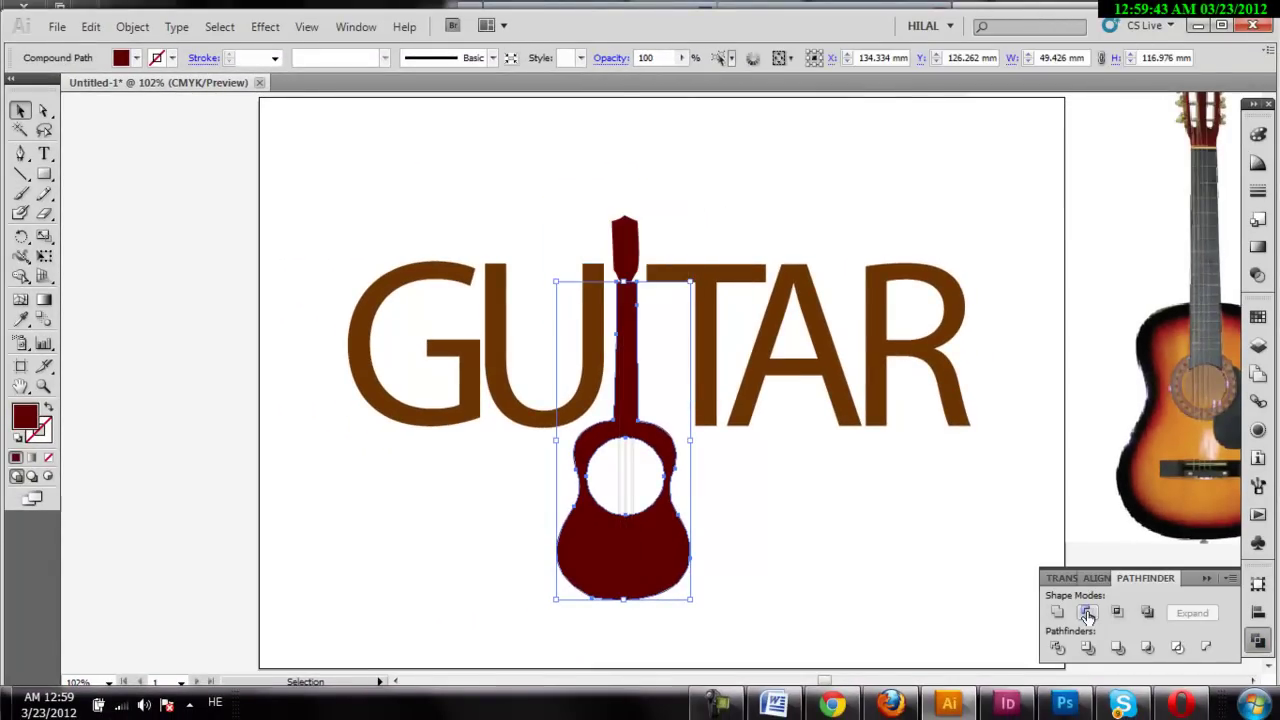
click(961, 565)
click(630, 250)
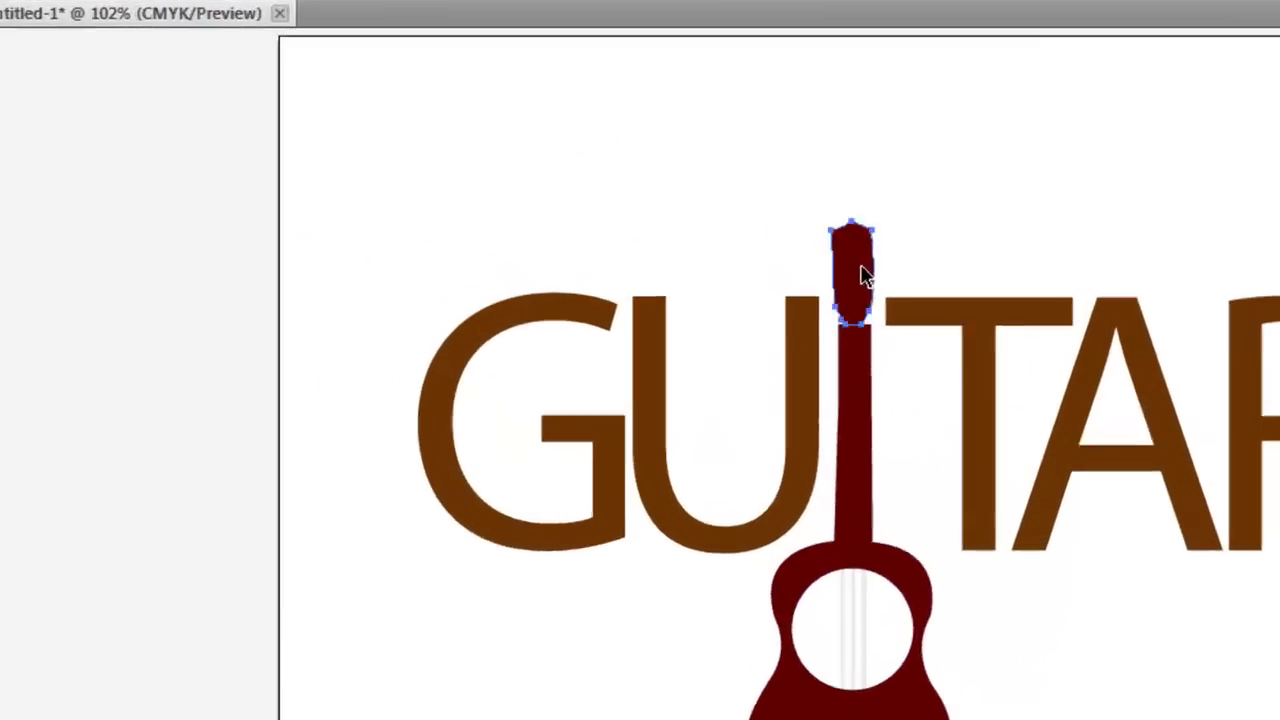
drag(865, 275, 862, 209)
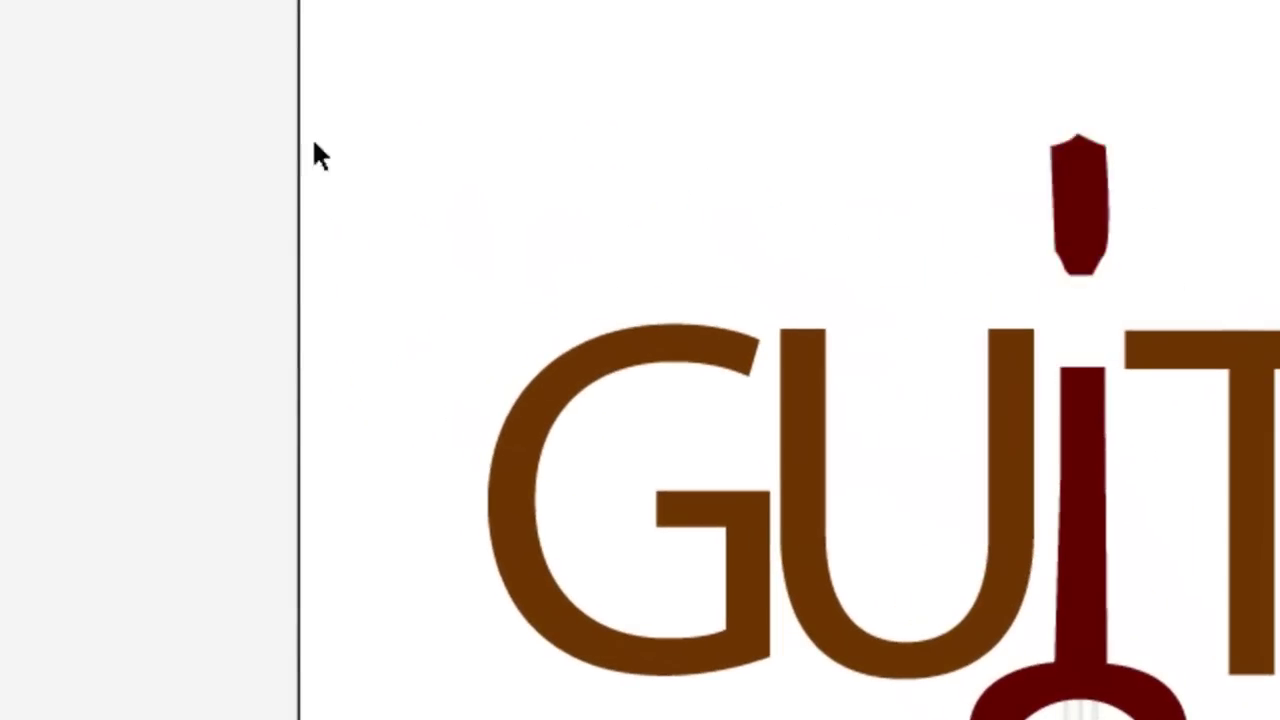
drag(1114, 314, 1149, 378)
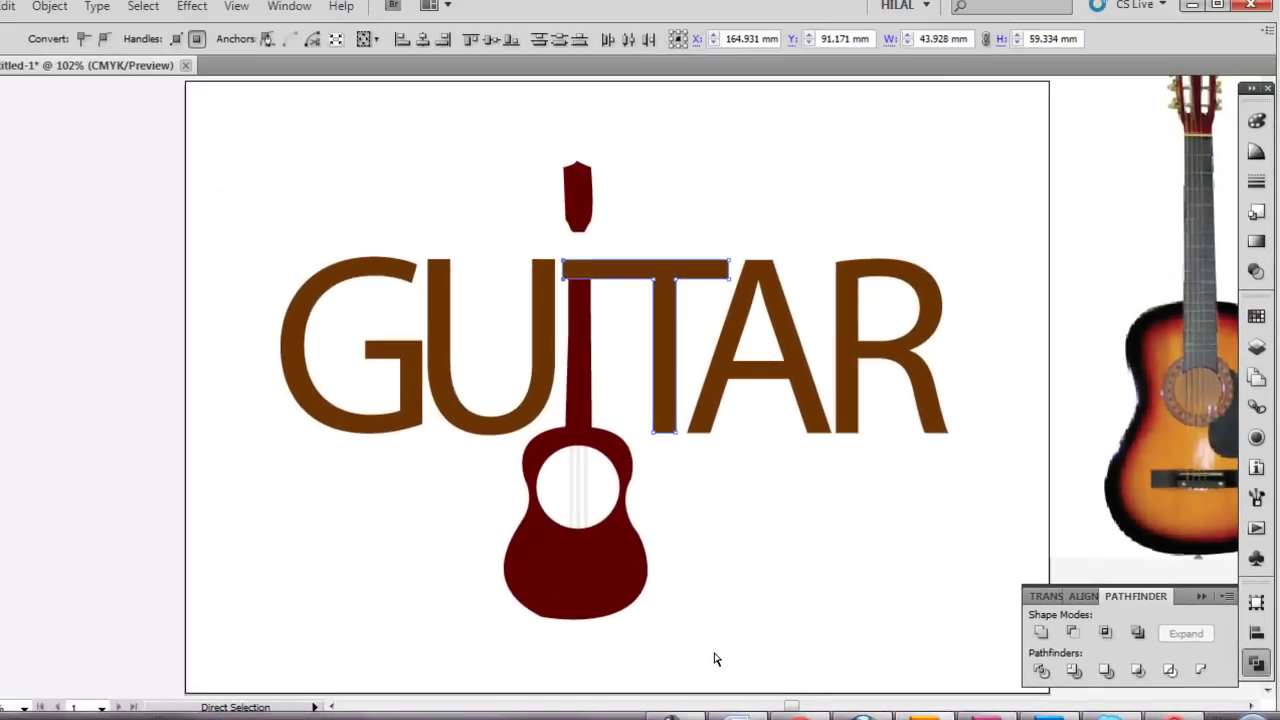
key(Left)
key(Left)
key(Left)
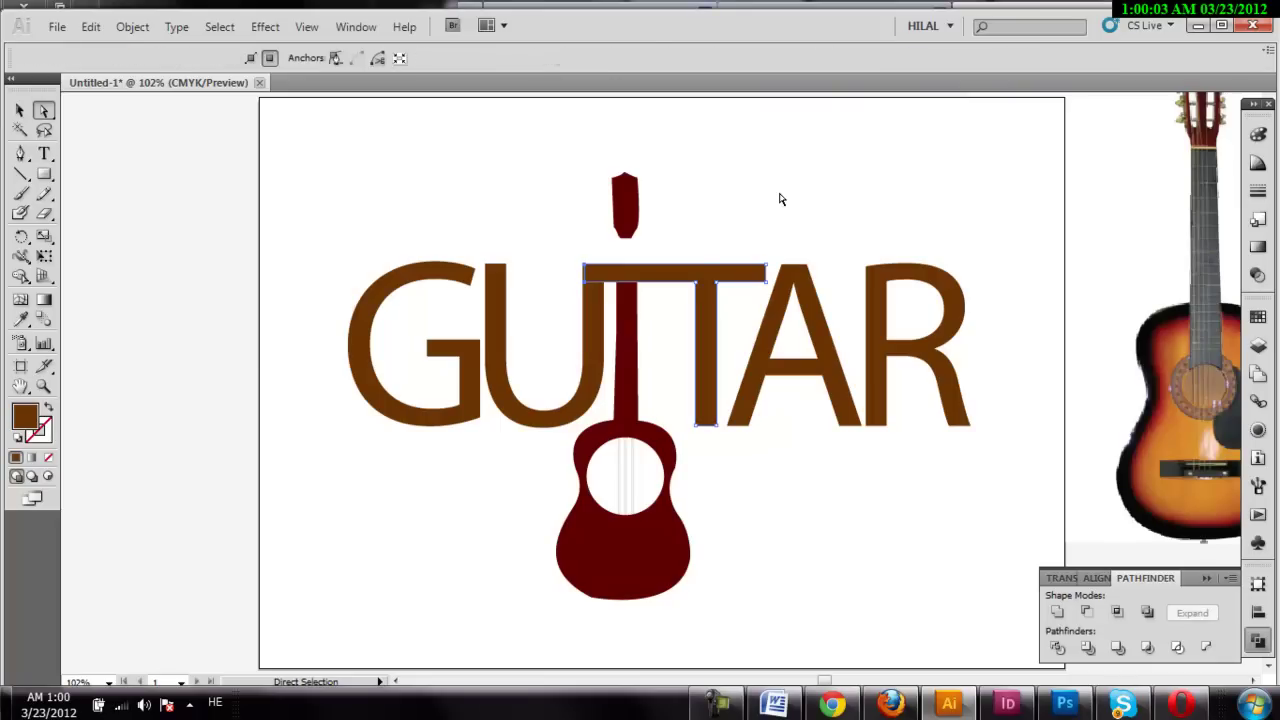
- Lower the top anchors of the guitar neck by two nudges
click(781, 200)
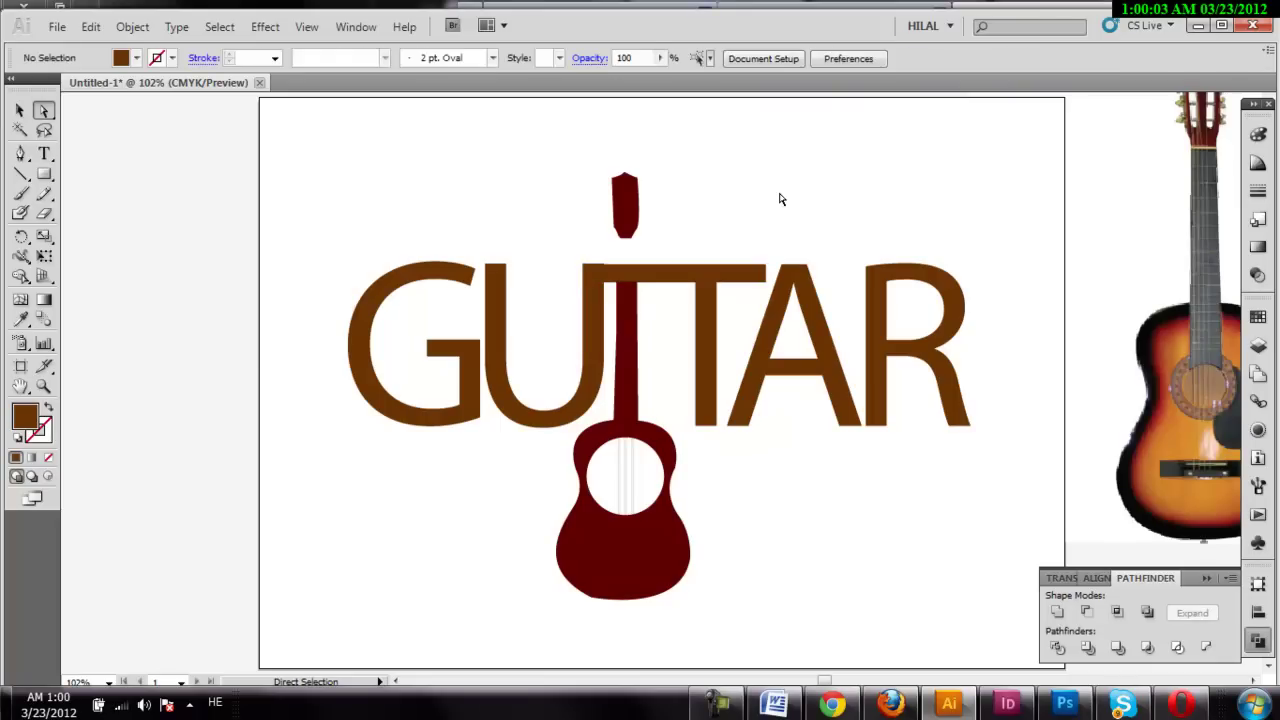
click(637, 296)
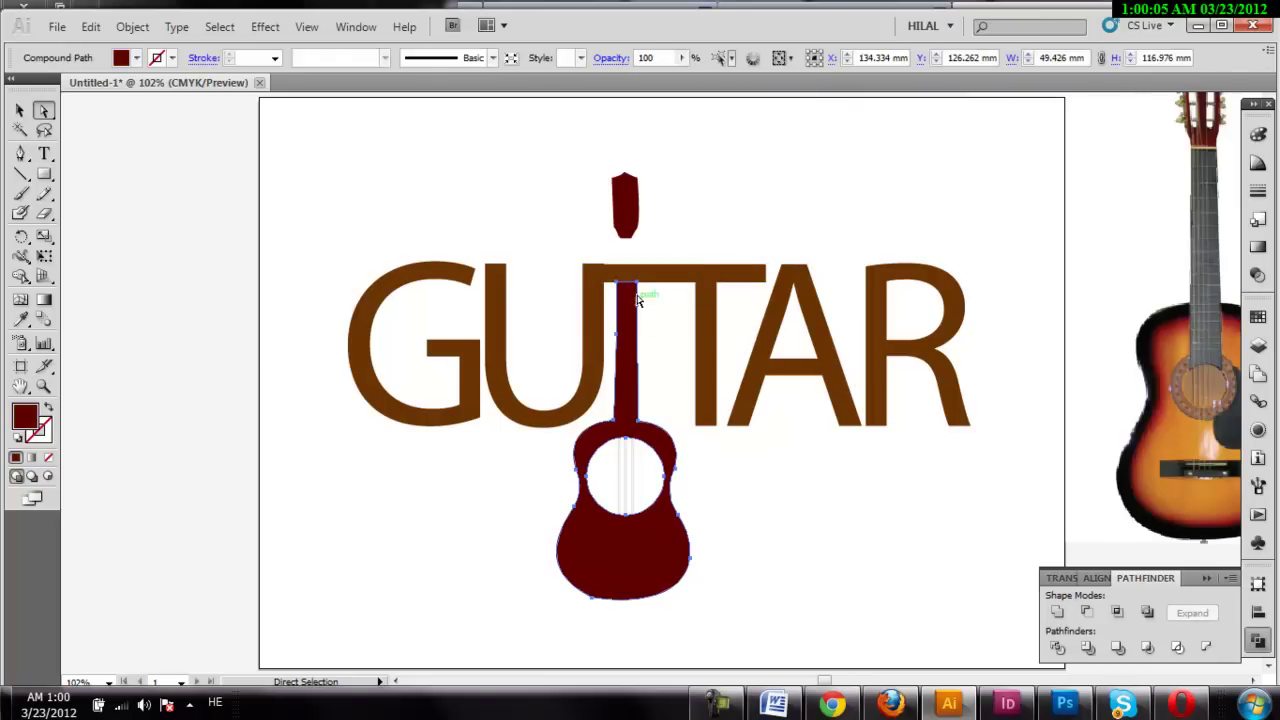
click(621, 287)
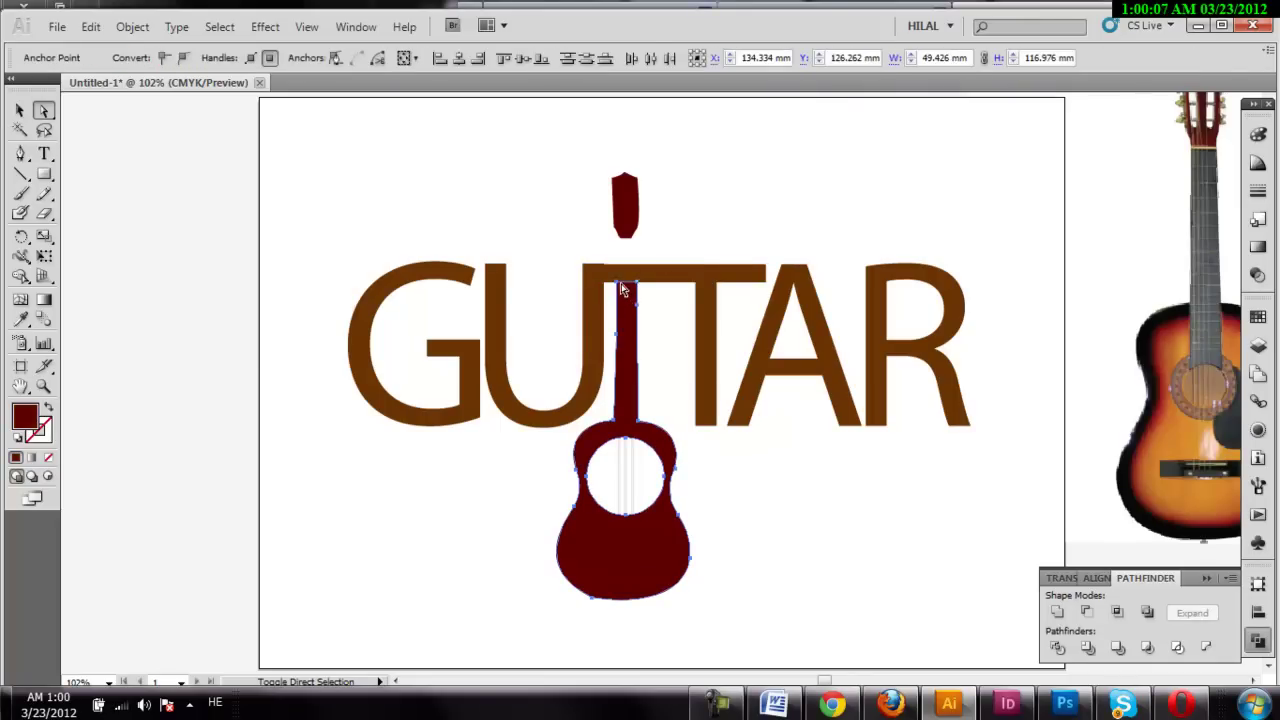
key(Down)
key(Up)
click(662, 318)
click(637, 286)
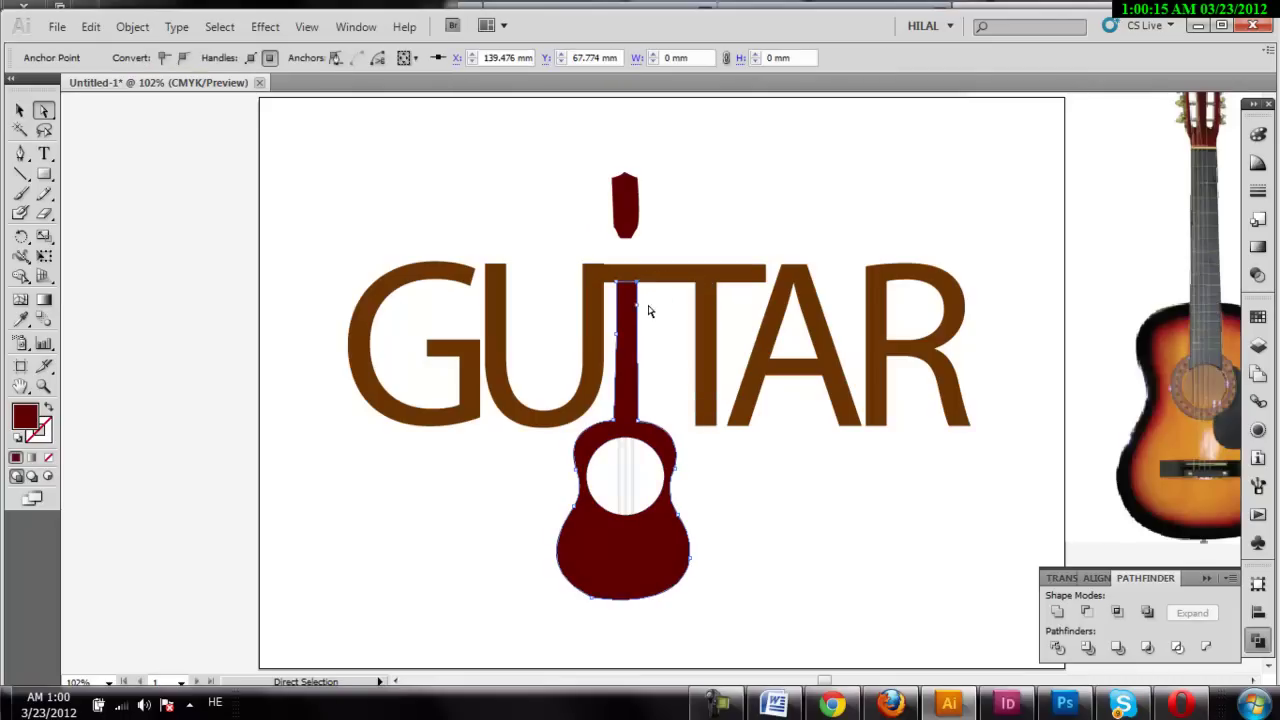
click(614, 284)
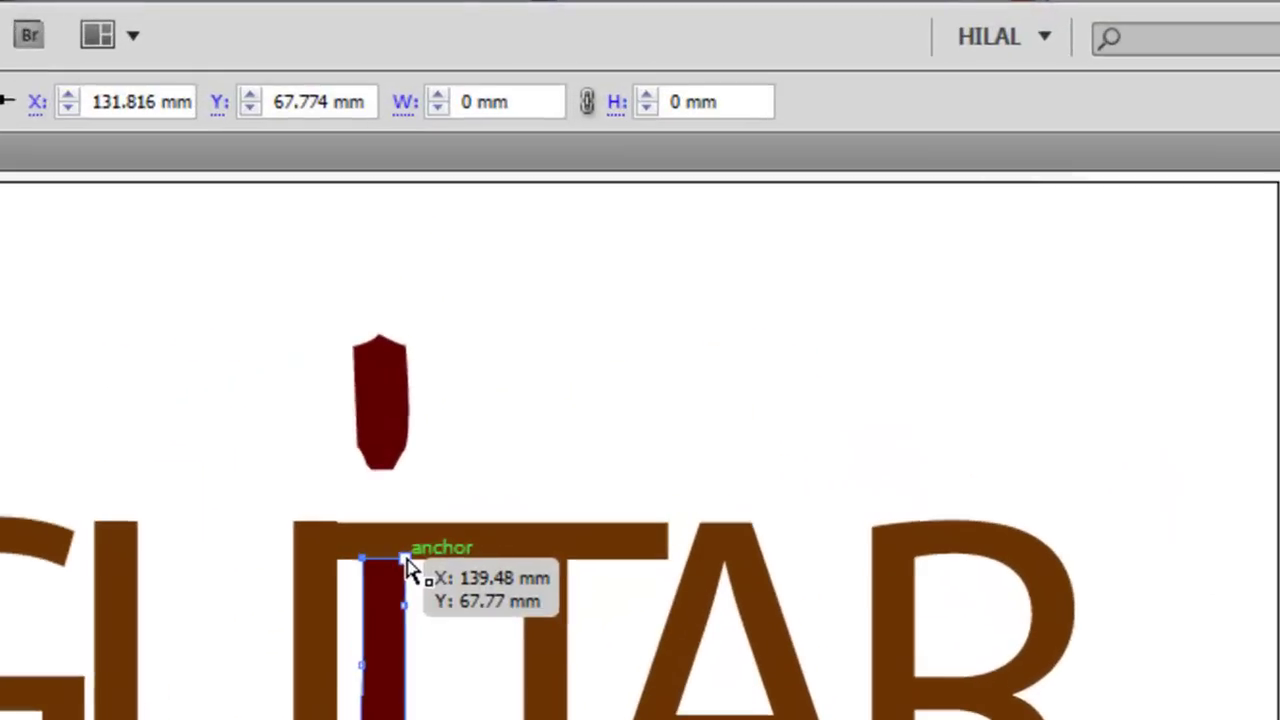
shift+click(407, 566)
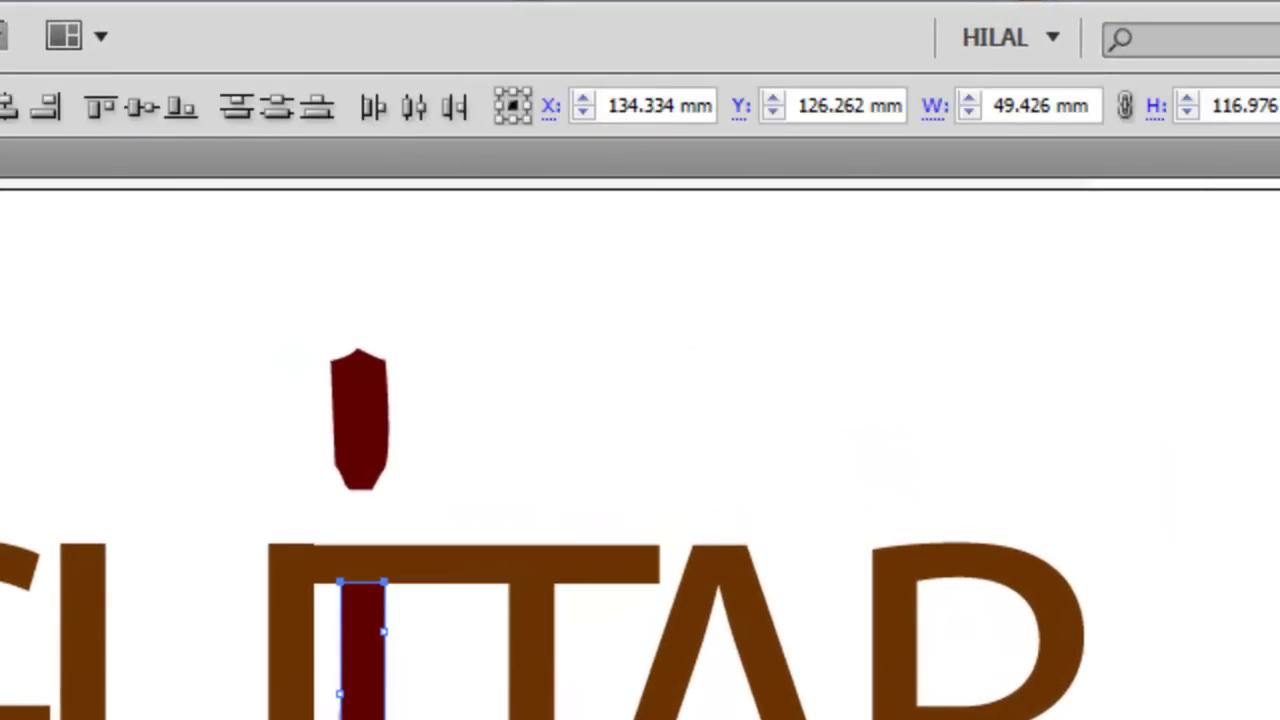
key(Down)
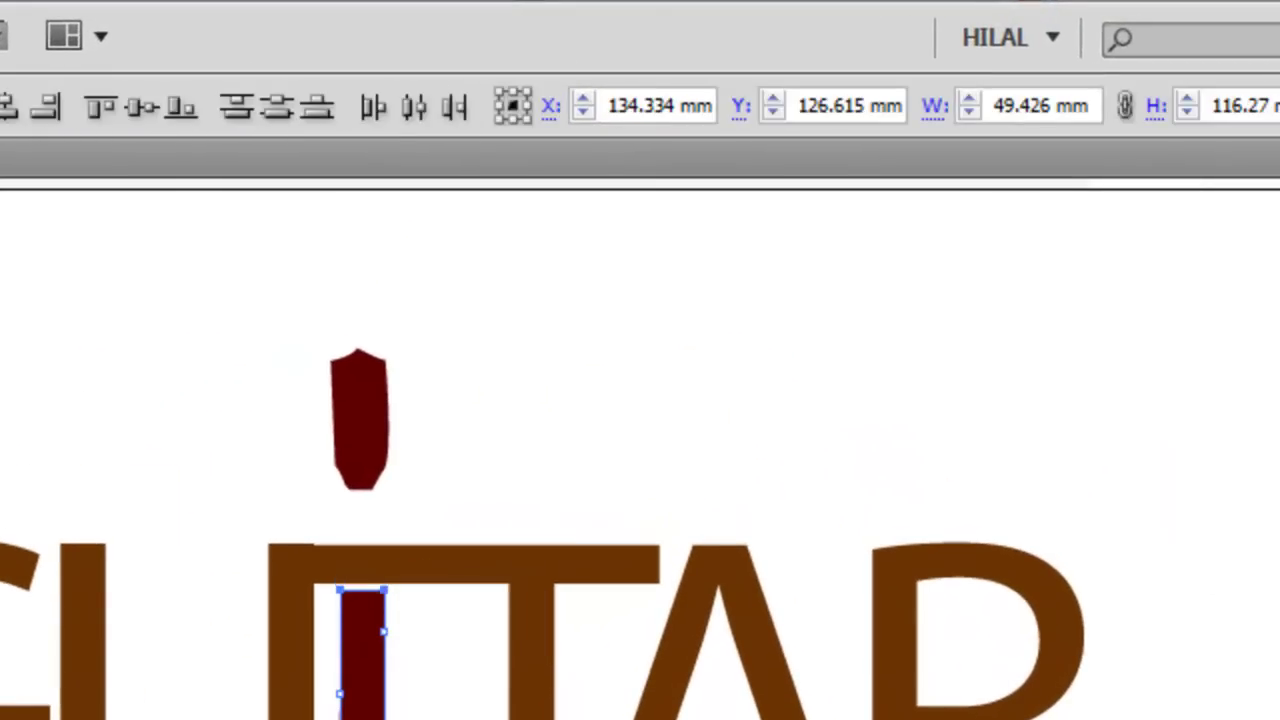
key(Down)
key(Down)
key(Down)
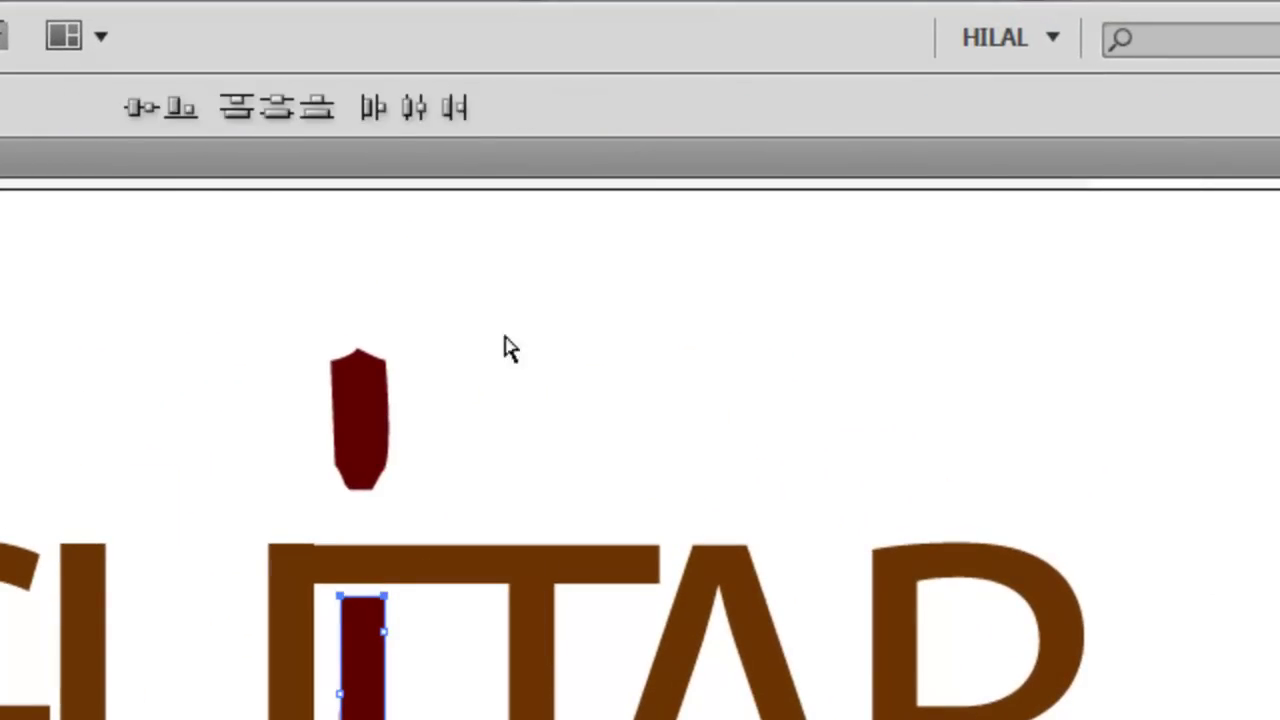
- Nudge the separated guitar head down toward the neck
drag(503, 297, 195, 538)
key(Down)
key(Down)
key(Down)
key(Down)
key(Down)
key(Down)
key(Down)
key(Down)
key(Down)
key(Down)
key(Down)
key(Down)
key(Down)
key(Down)
key(Down)
key(Down)
key(Down)
key(Down)
key(Up)
key(Up)
key(Up)
key(Up)
key(Up)
key(Up)
key(Up)
key(Up)
key(Up)
key(Up)
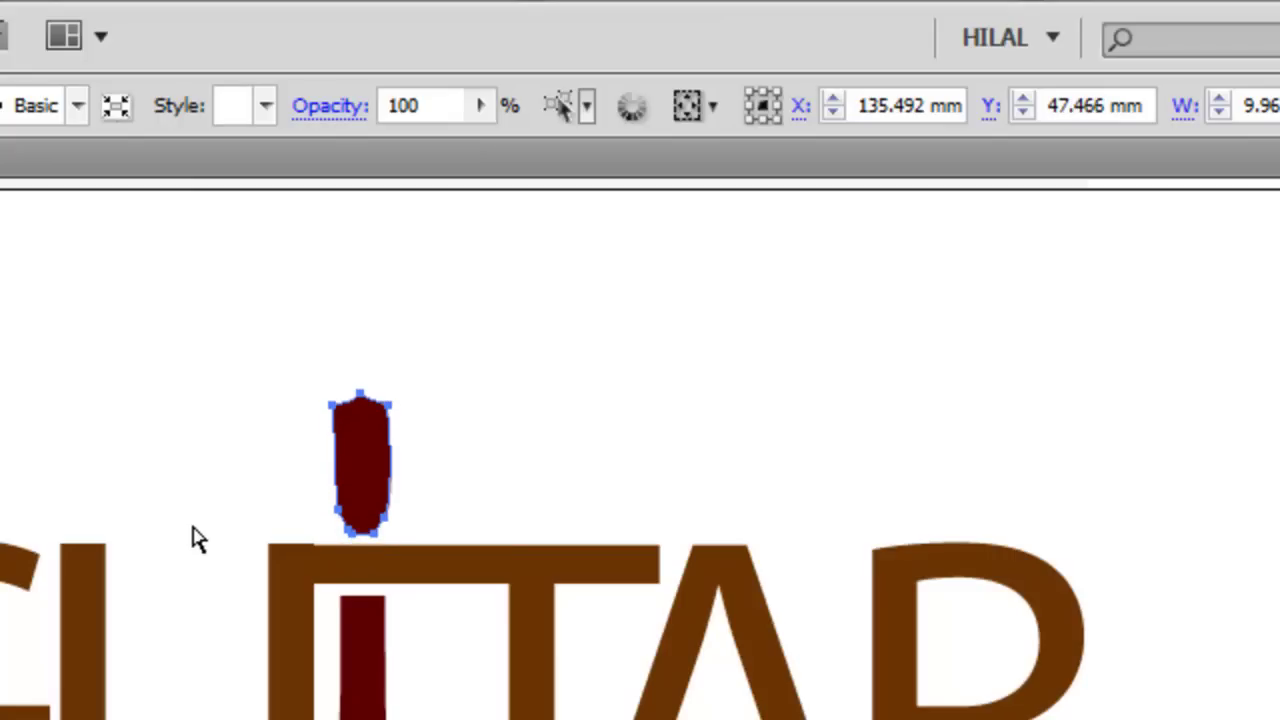
key(Down)
key(Down)
key(Down)
key(Down)
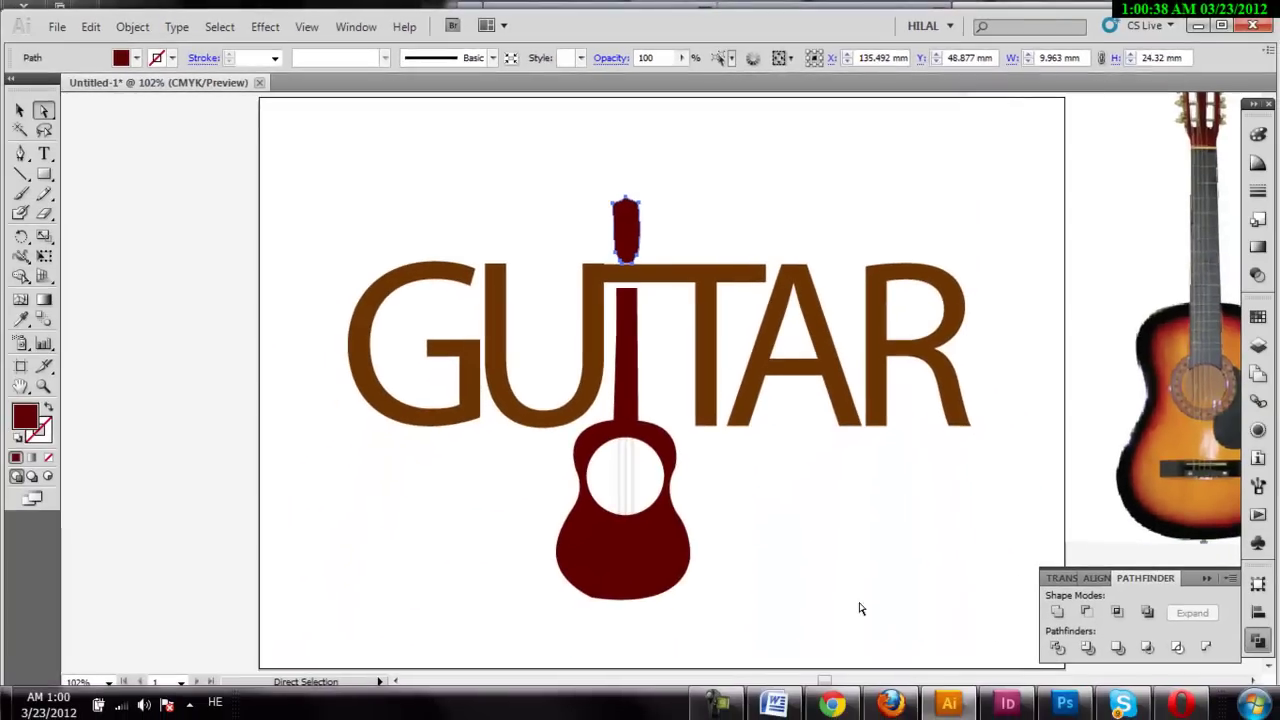
- Send the guitar backward behind the GUITAR letters
click(859, 608)
right_click(677, 578)
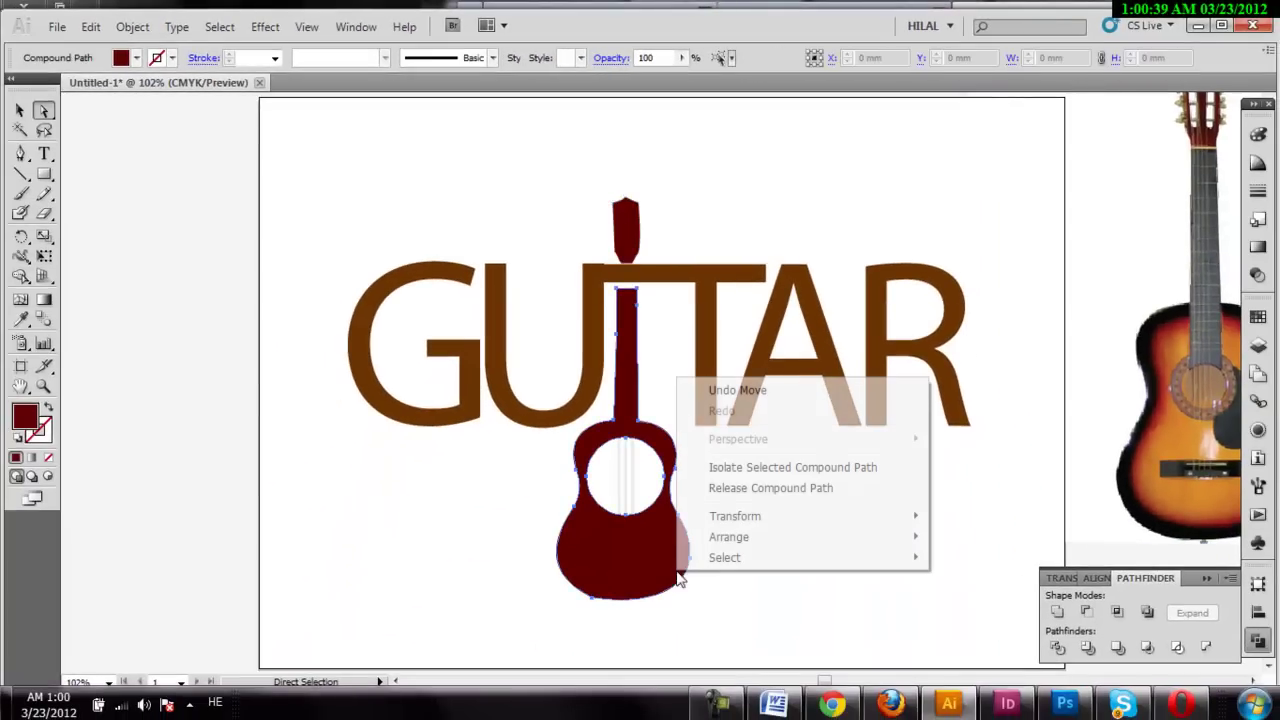
click(1000, 599)
click(877, 610)
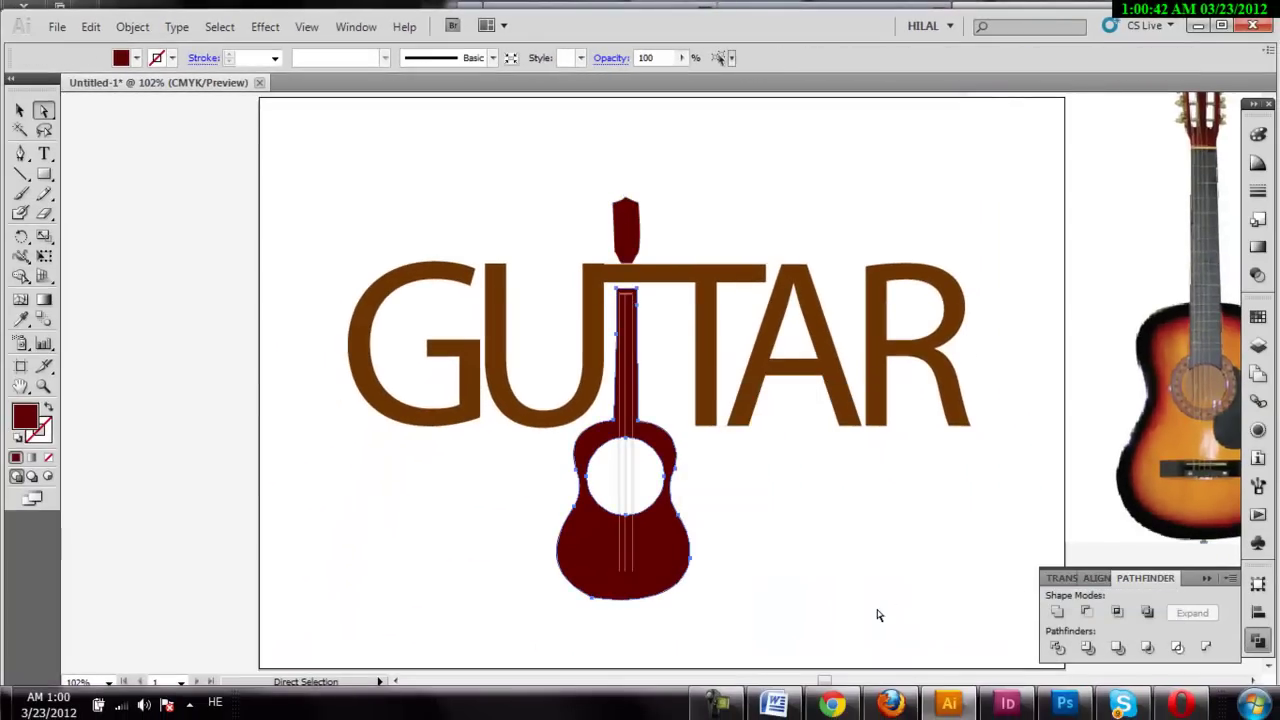
- Adjust the U anchor and T crossbar corner, then shift the T two nudges left
click(605, 270)
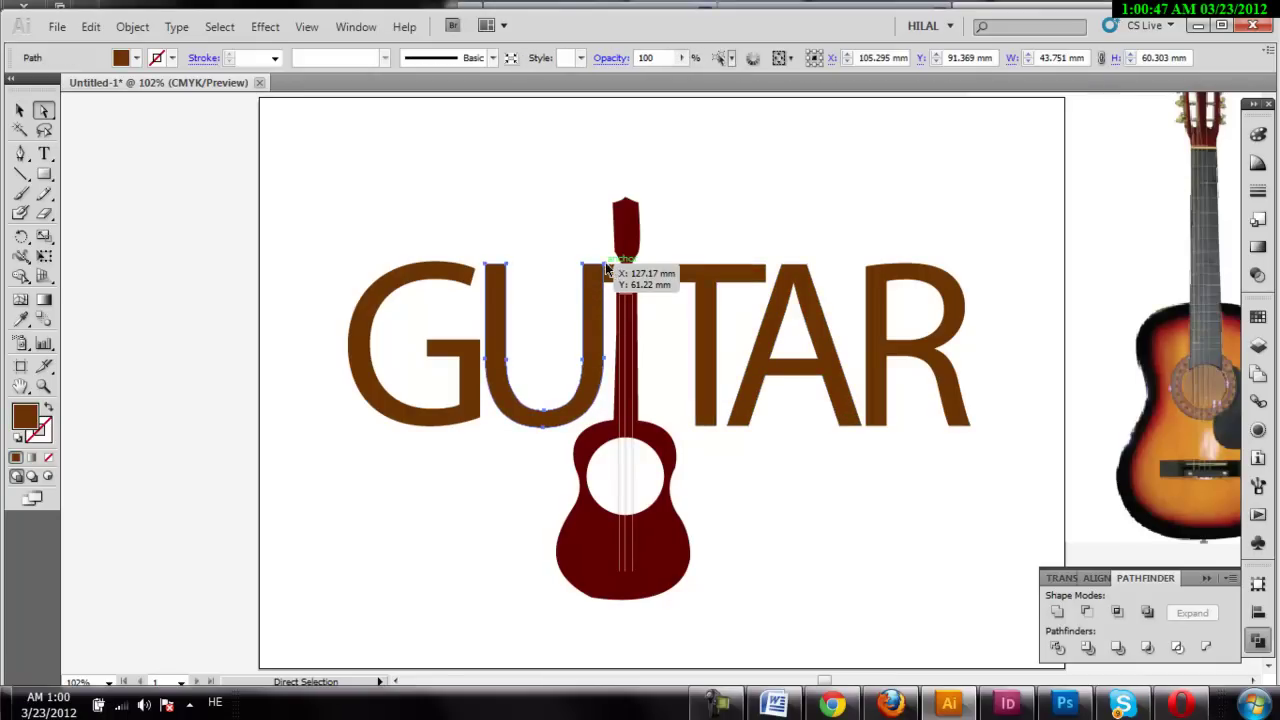
click(605, 268)
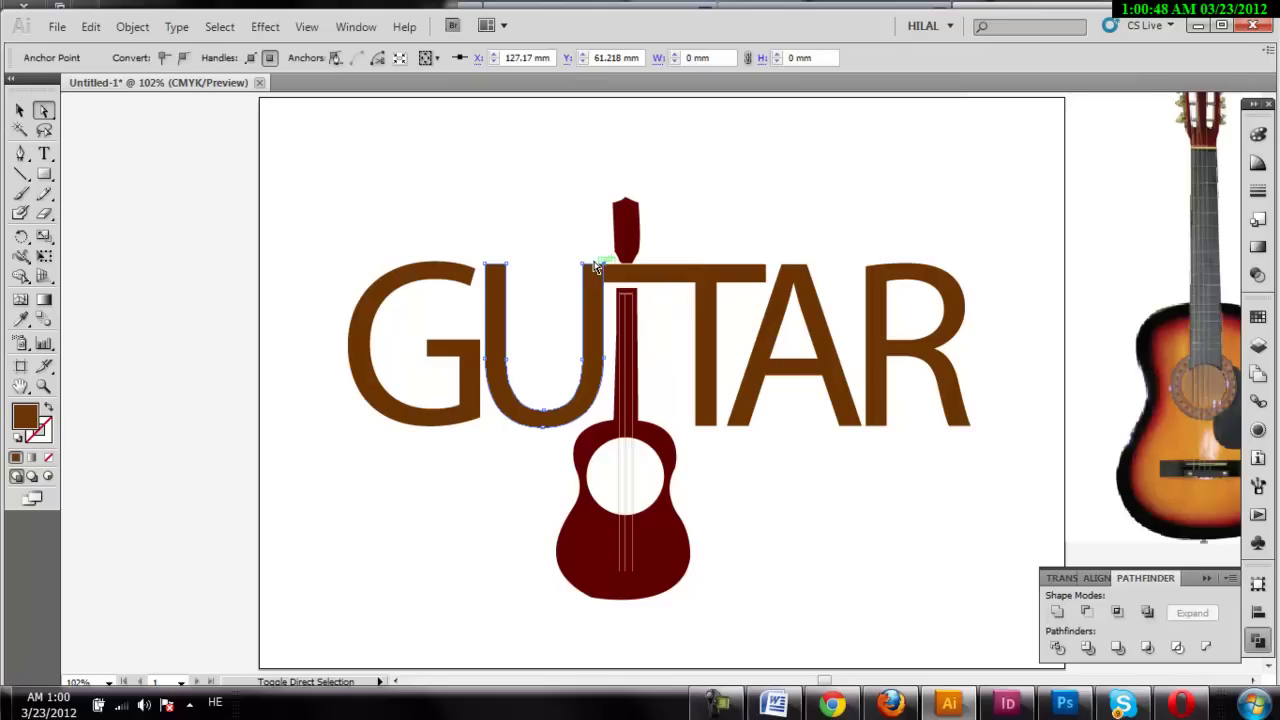
click(523, 236)
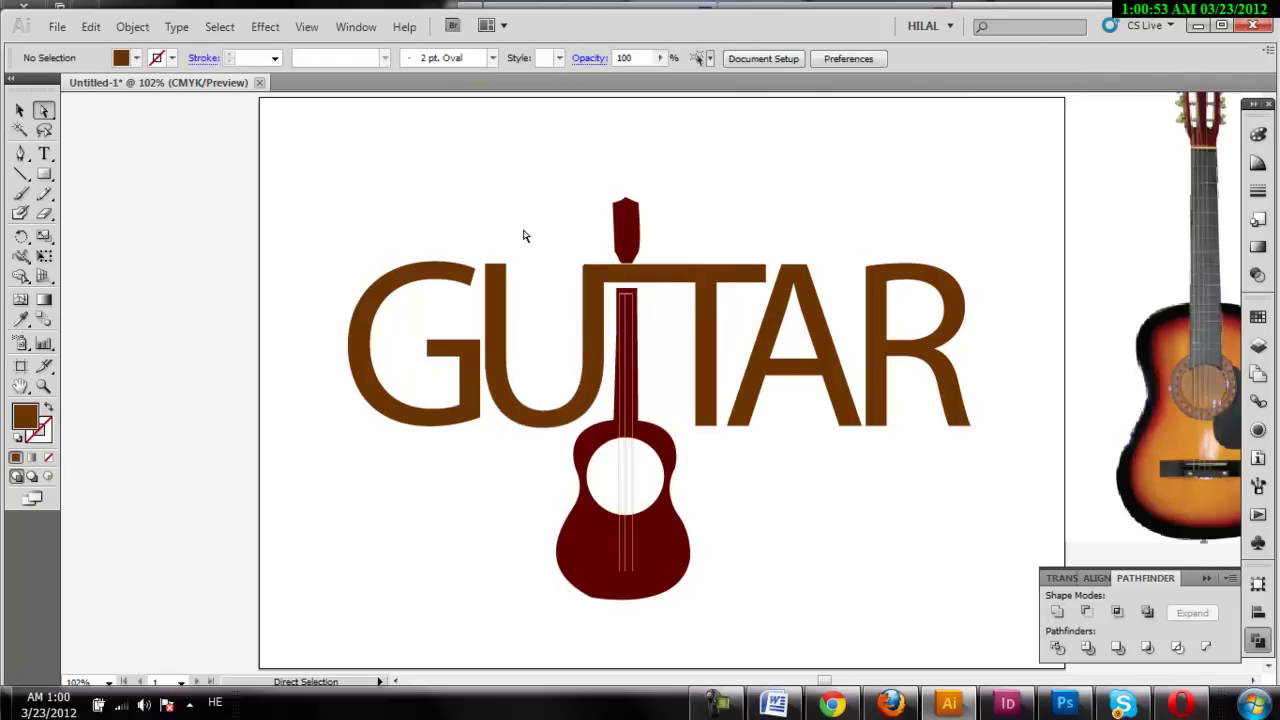
click(590, 272)
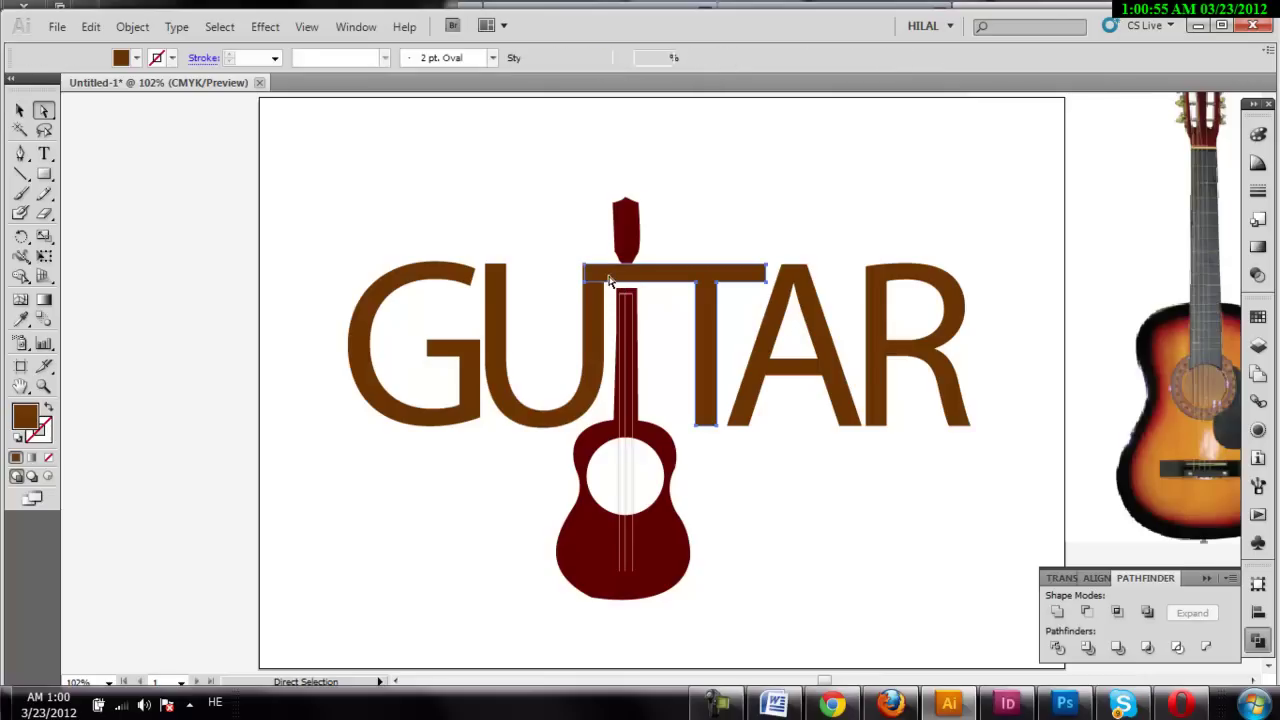
drag(590, 272, 590, 270)
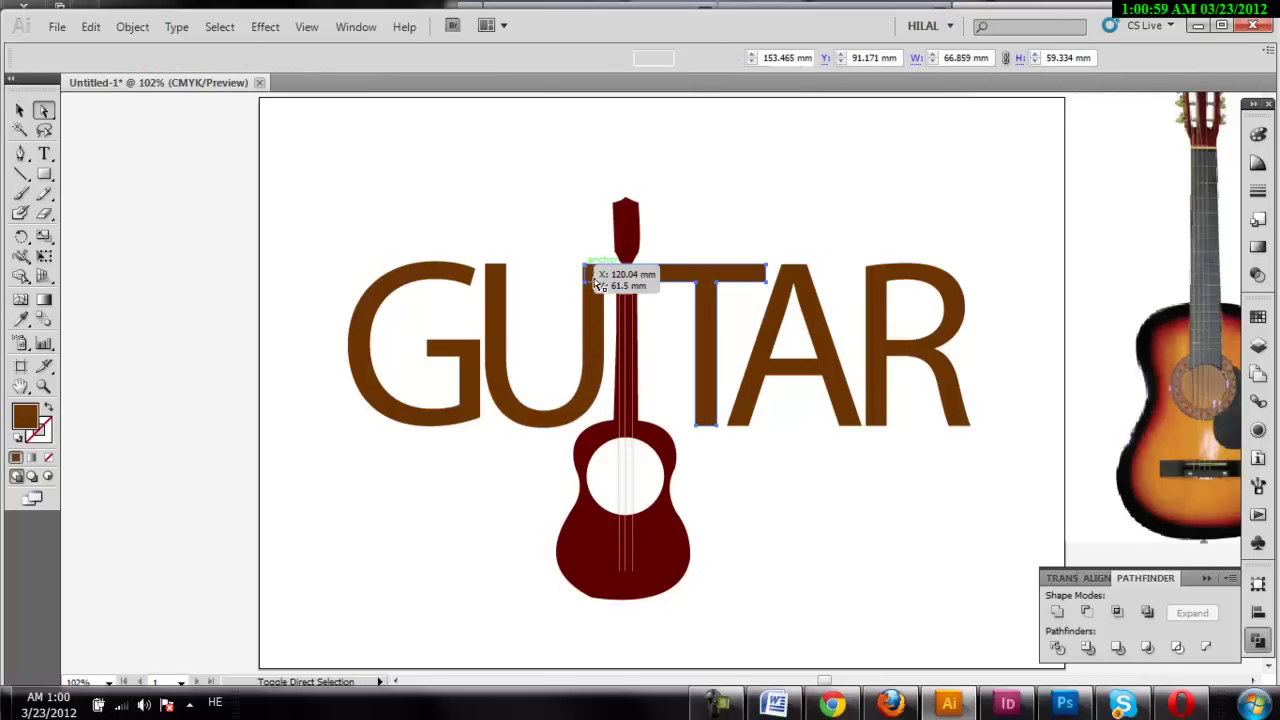
click(588, 288)
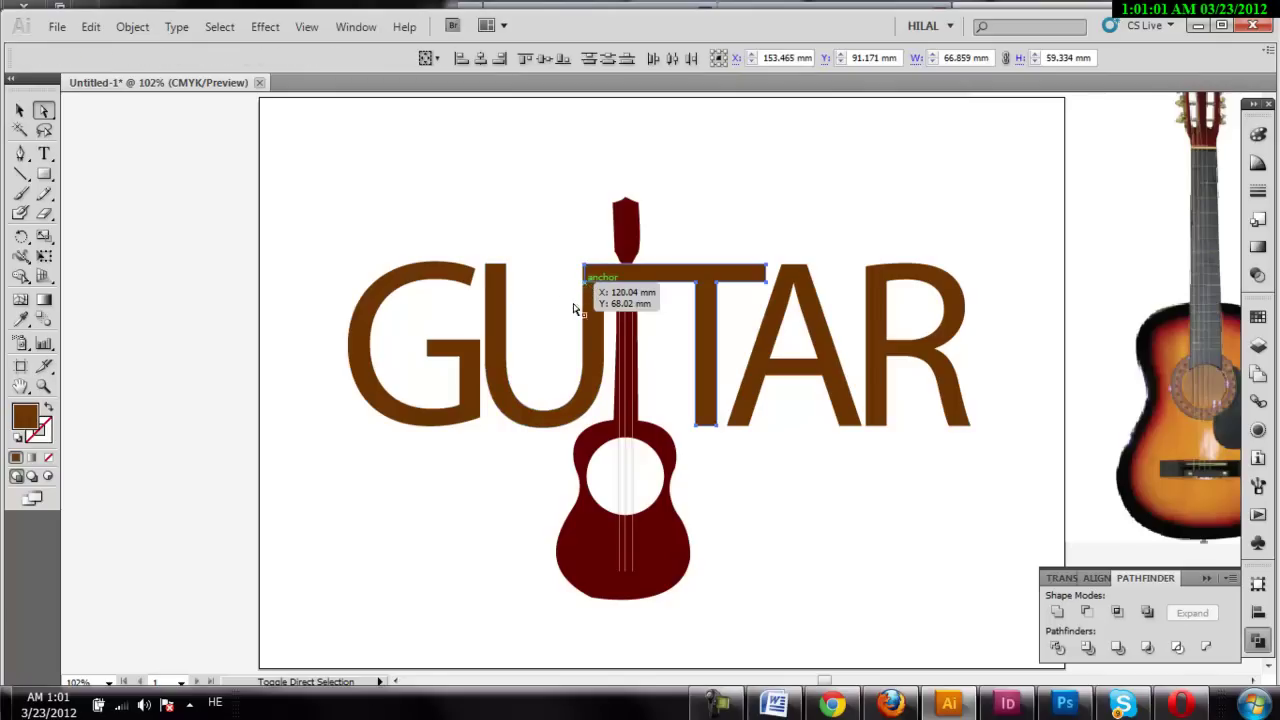
key(Left)
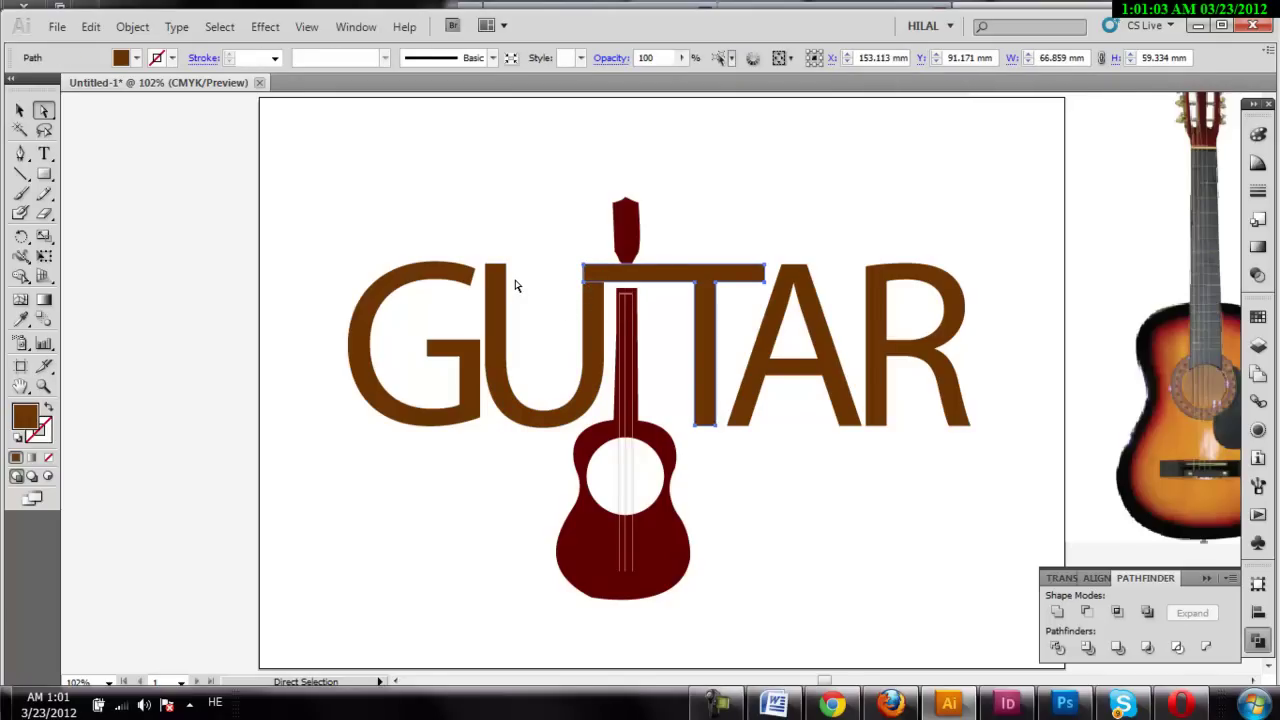
key(Left)
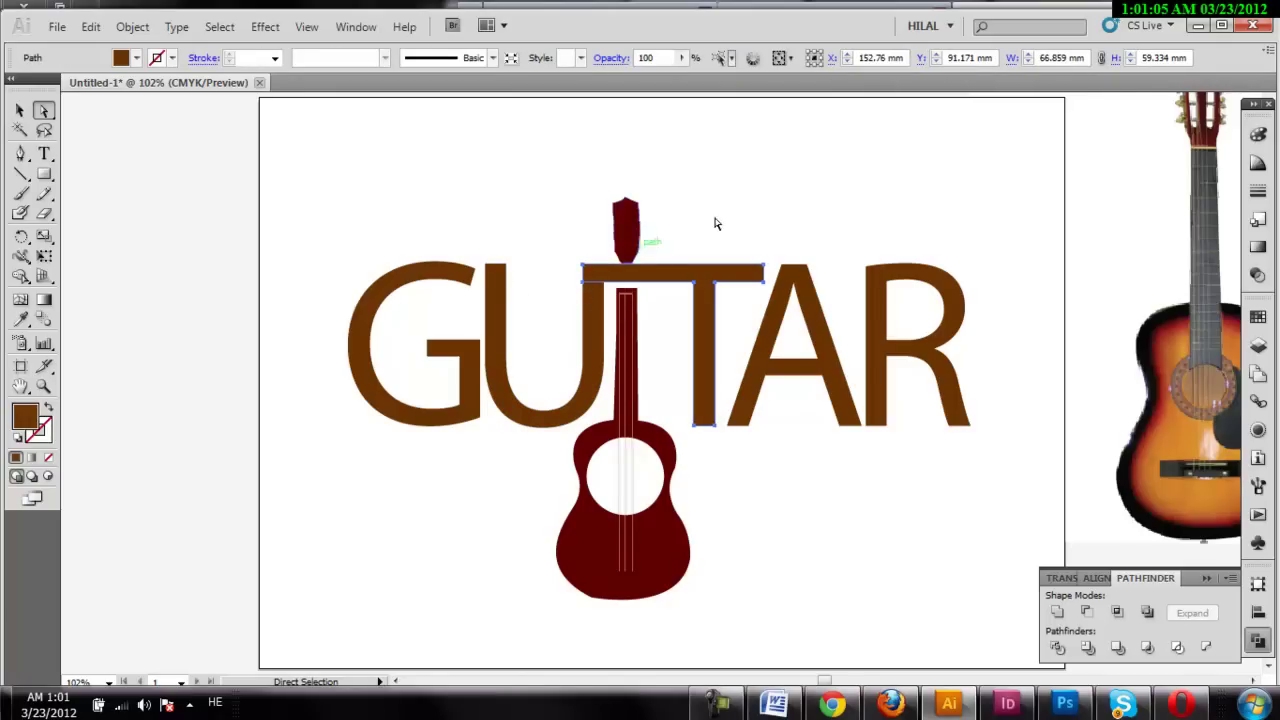
click(727, 174)
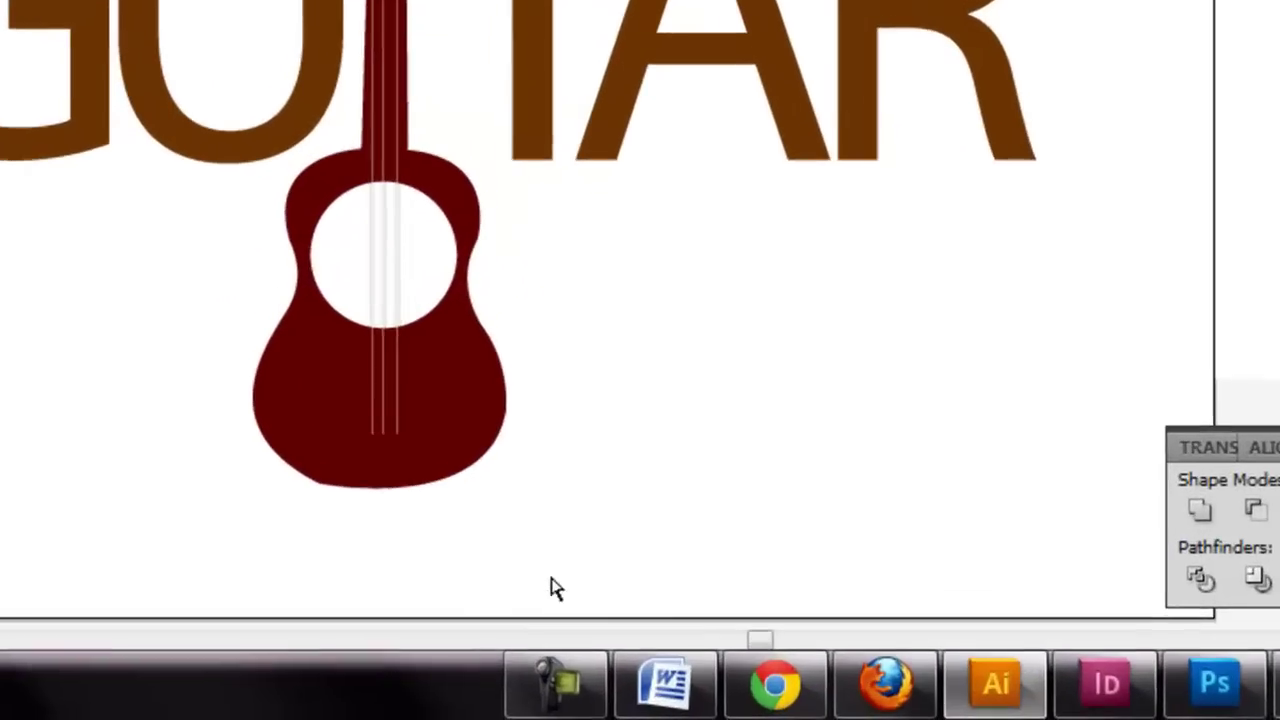
- Nudge the guitar with arrow keys, settling it one step higher within the lettering
click(200, 305)
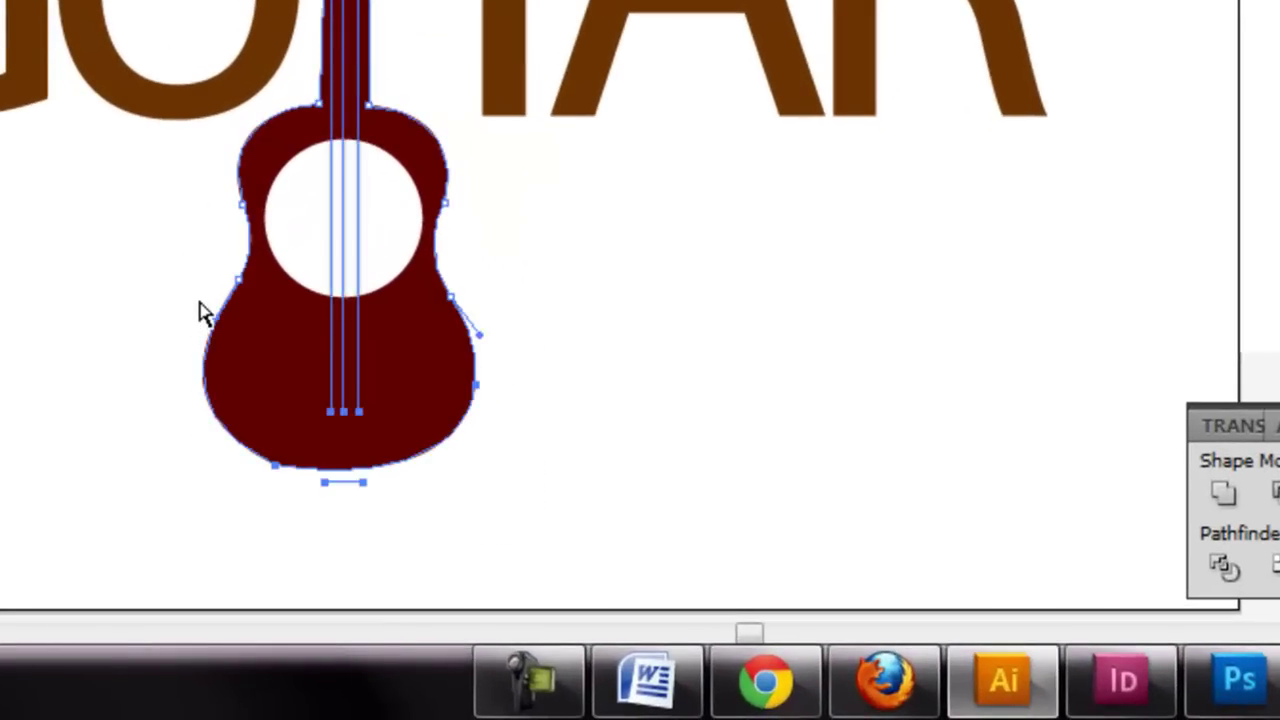
key(Up)
key(Up)
key(Up)
key(Up)
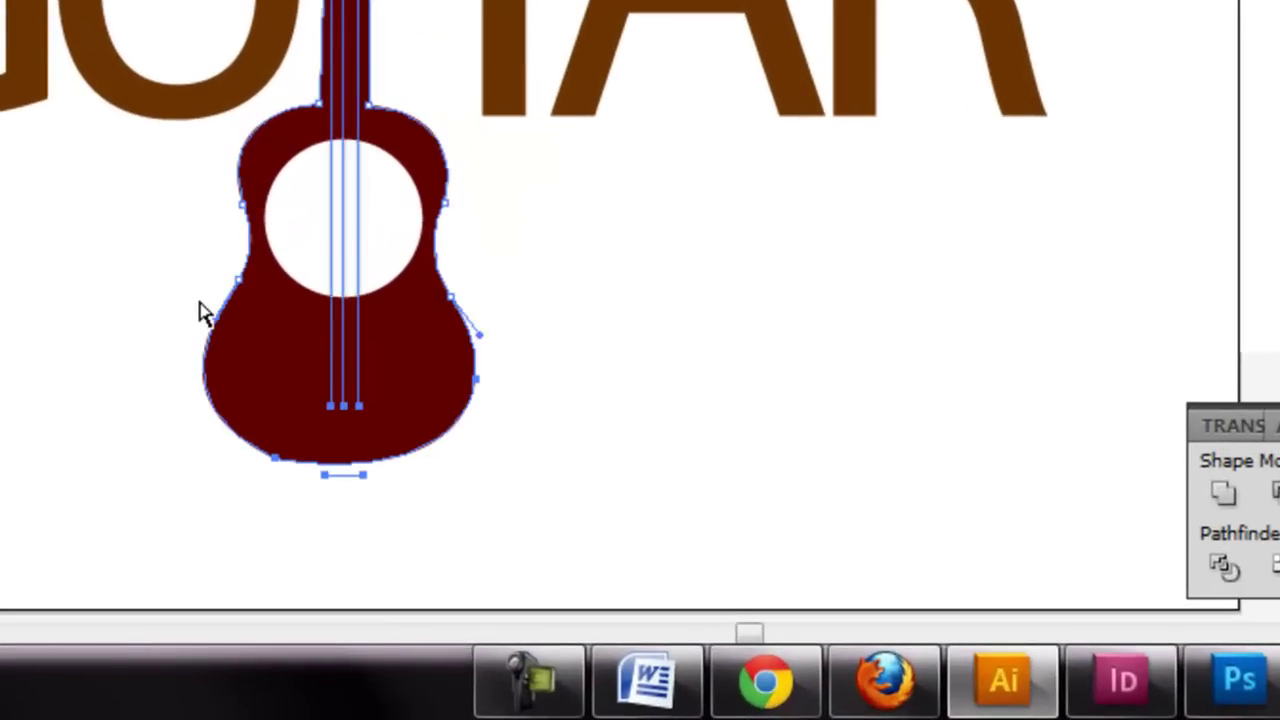
key(Down)
key(Down)
key(v)
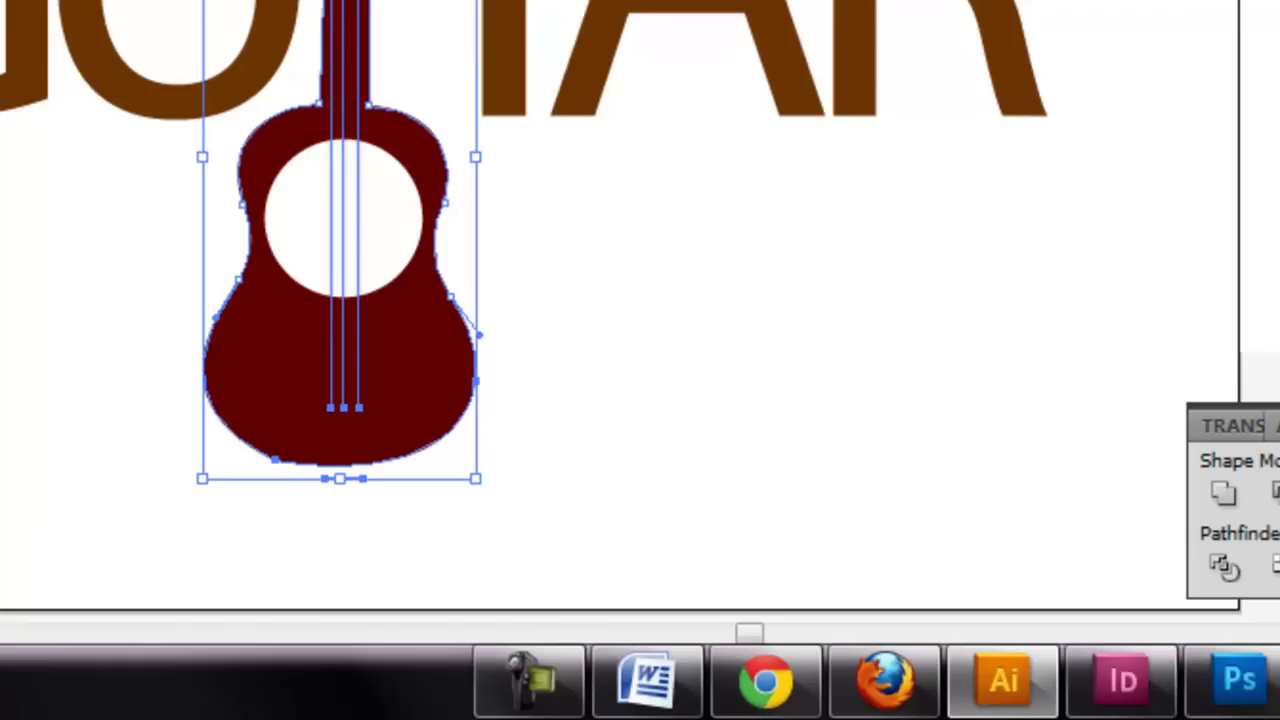
key(Up)
key(Down)
key(Down)
key(Down)
key(ctrl+shift+a)
scroll(72, 610, down, 3)
drag(134, 457, 520, 135)
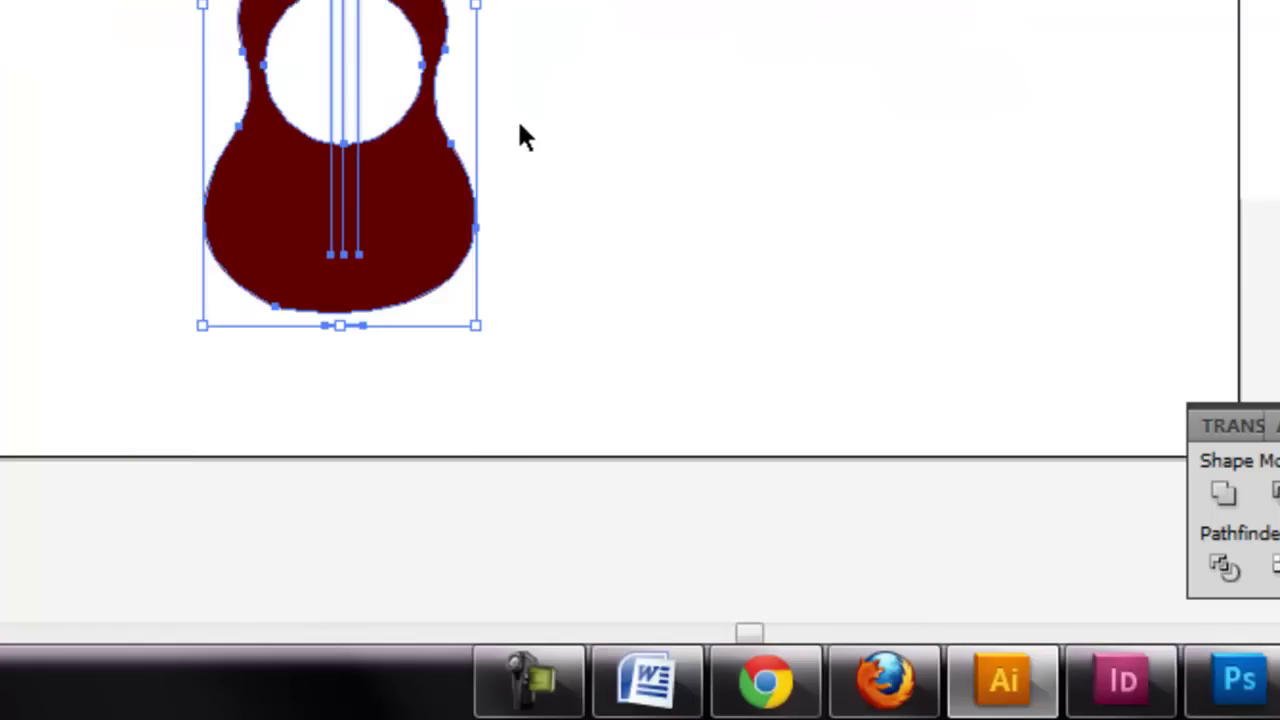
key(Up)
key(Up)
key(Up)
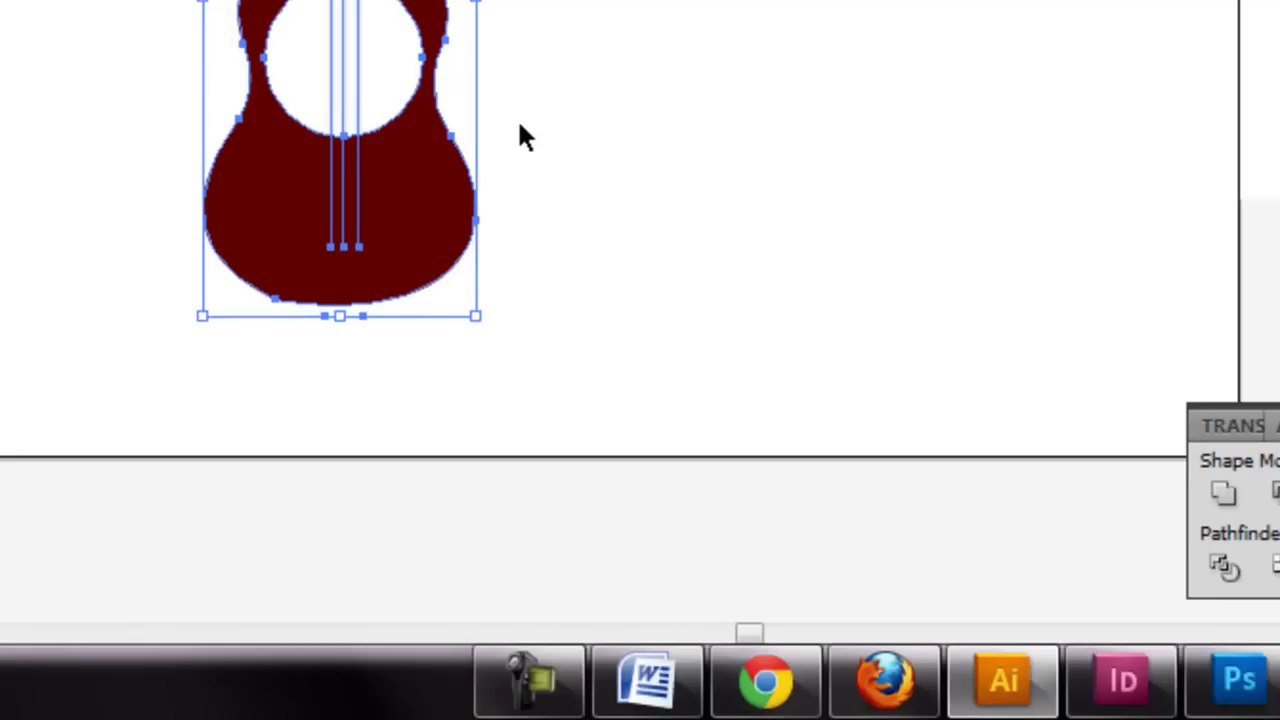
click(520, 135)
click(400, 266)
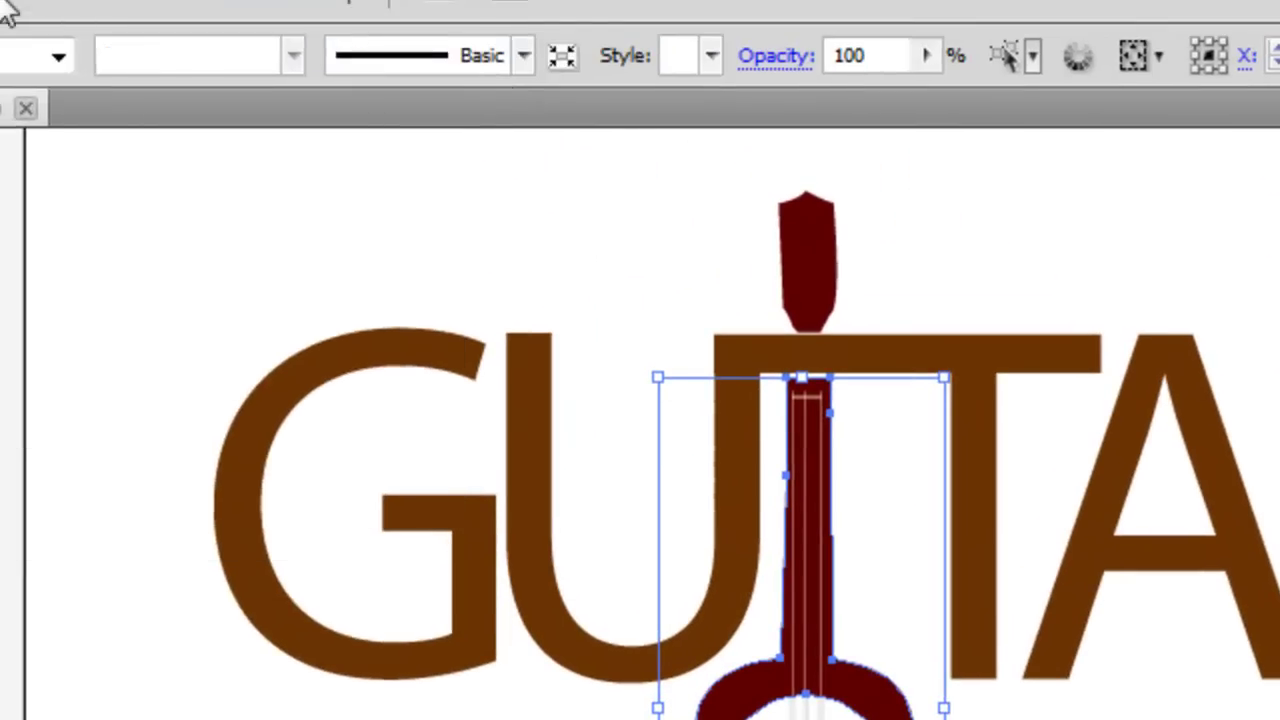
- Add a Multiply drop shadow to the guitar: 75% opacity, 0 mm offsets, 0.35 mm blur
click(8, 6)
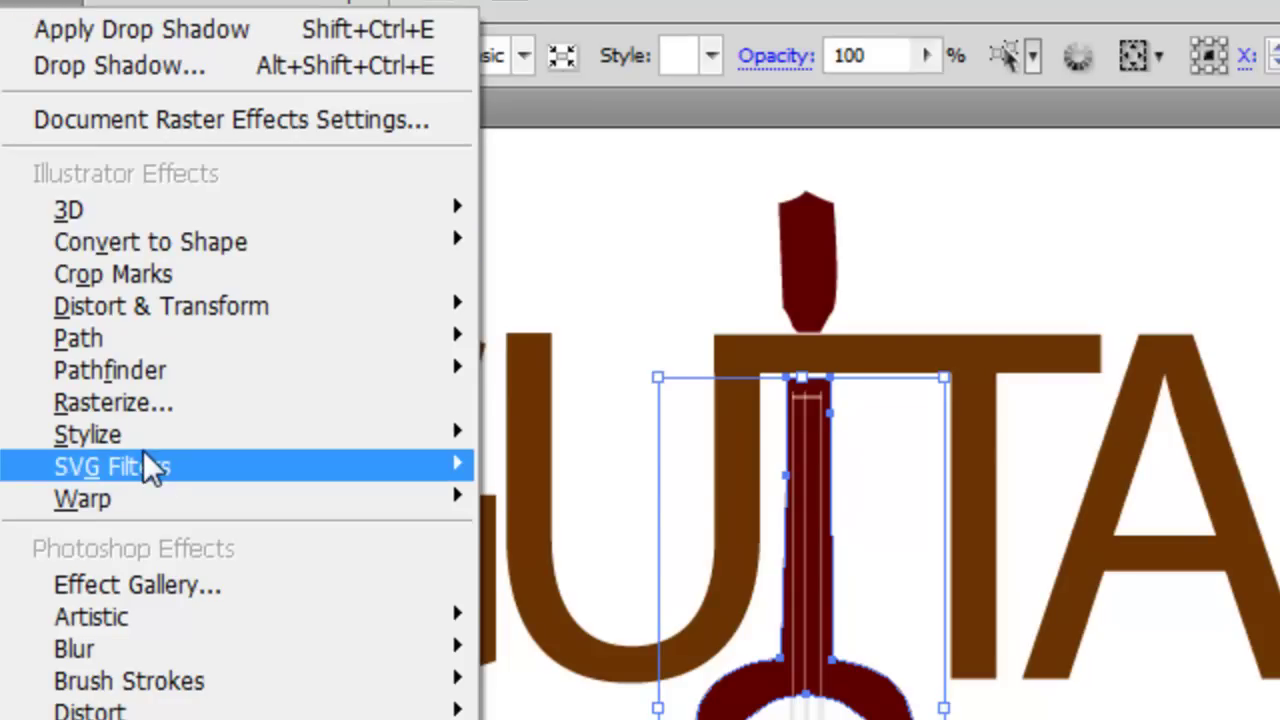
mouse_move(438, 306)
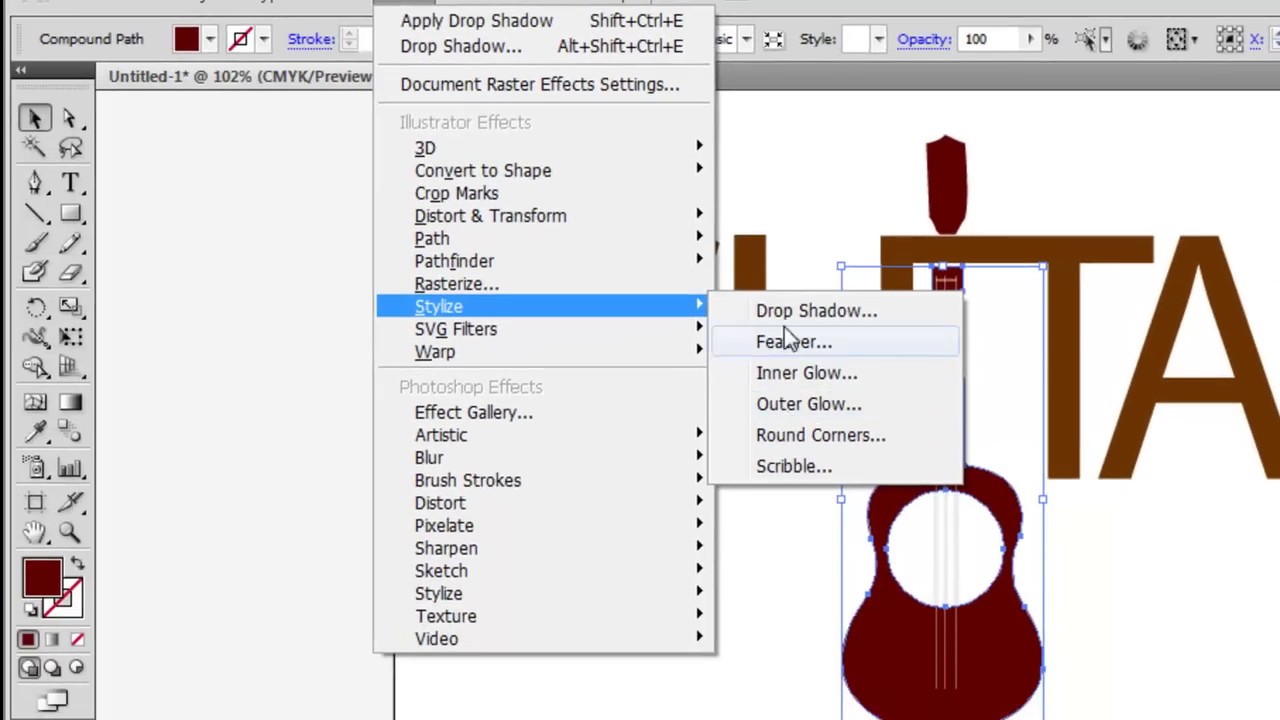
click(786, 312)
click(620, 357)
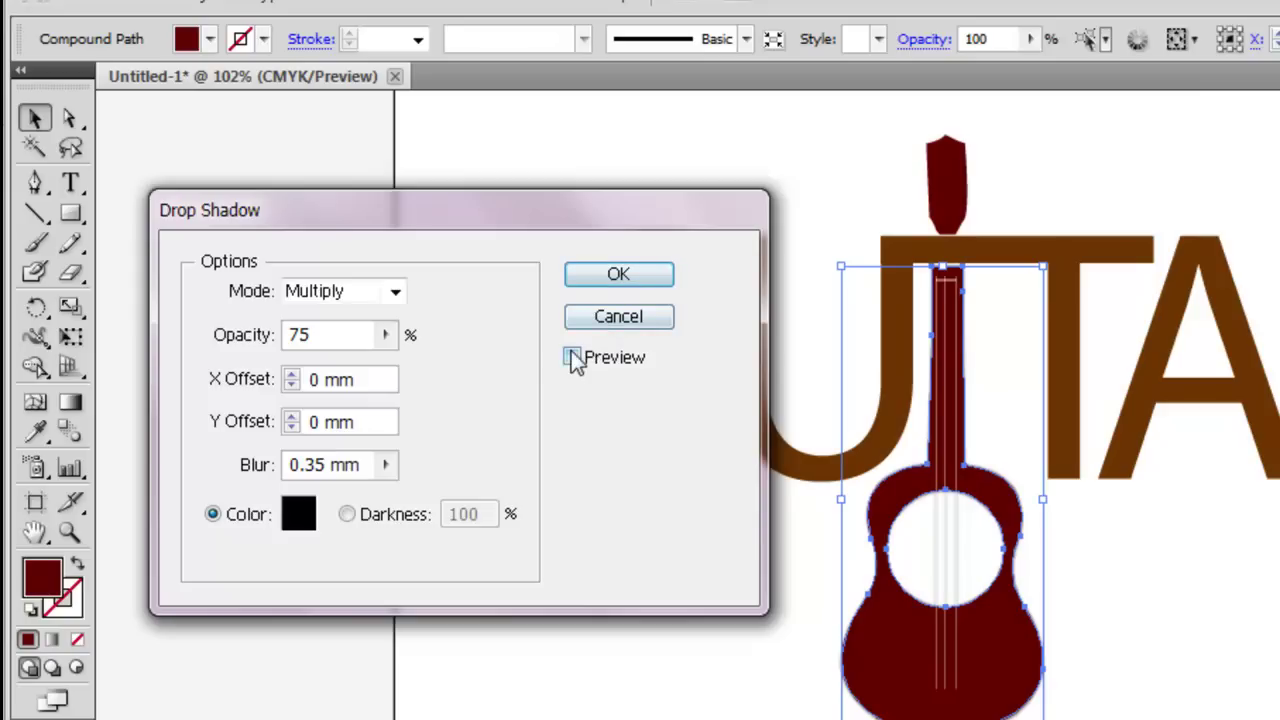
click(574, 360)
click(610, 278)
click(573, 170)
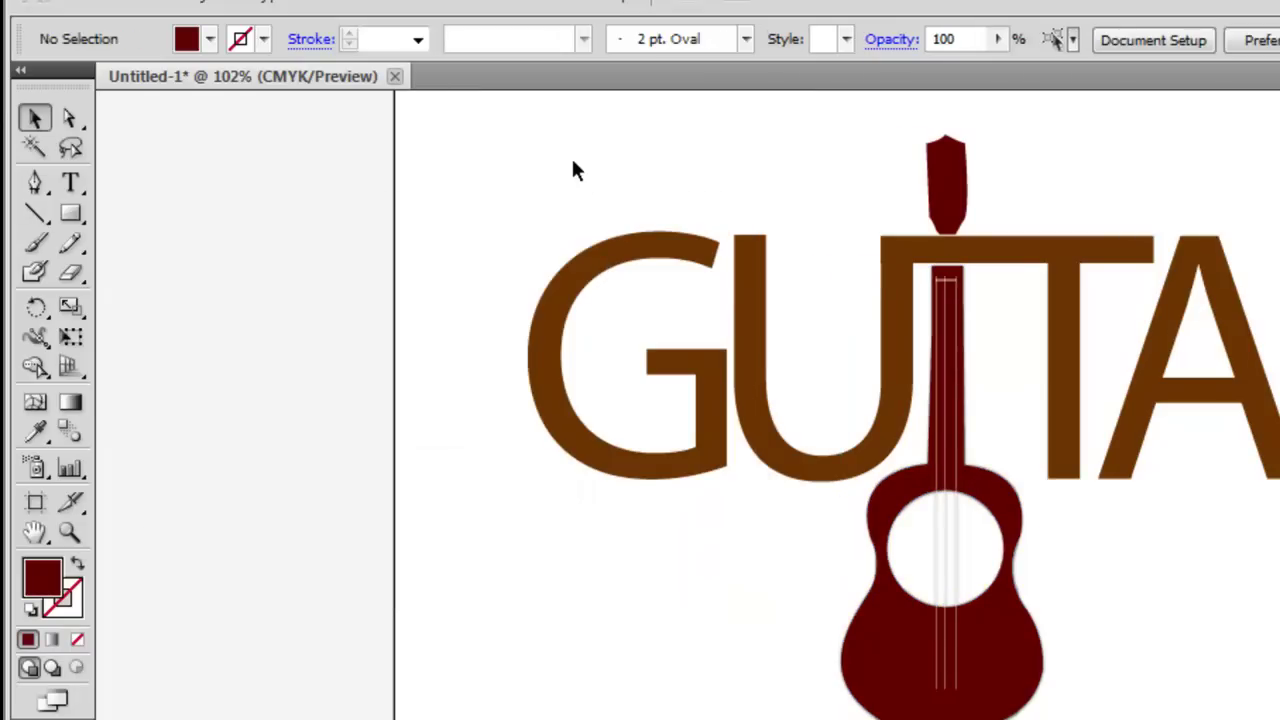
- Group the lettering and guitar, shrink the group, and move it to the upper centre
scroll(415, 686, up, 1)
scroll(415, 686, up, 1)
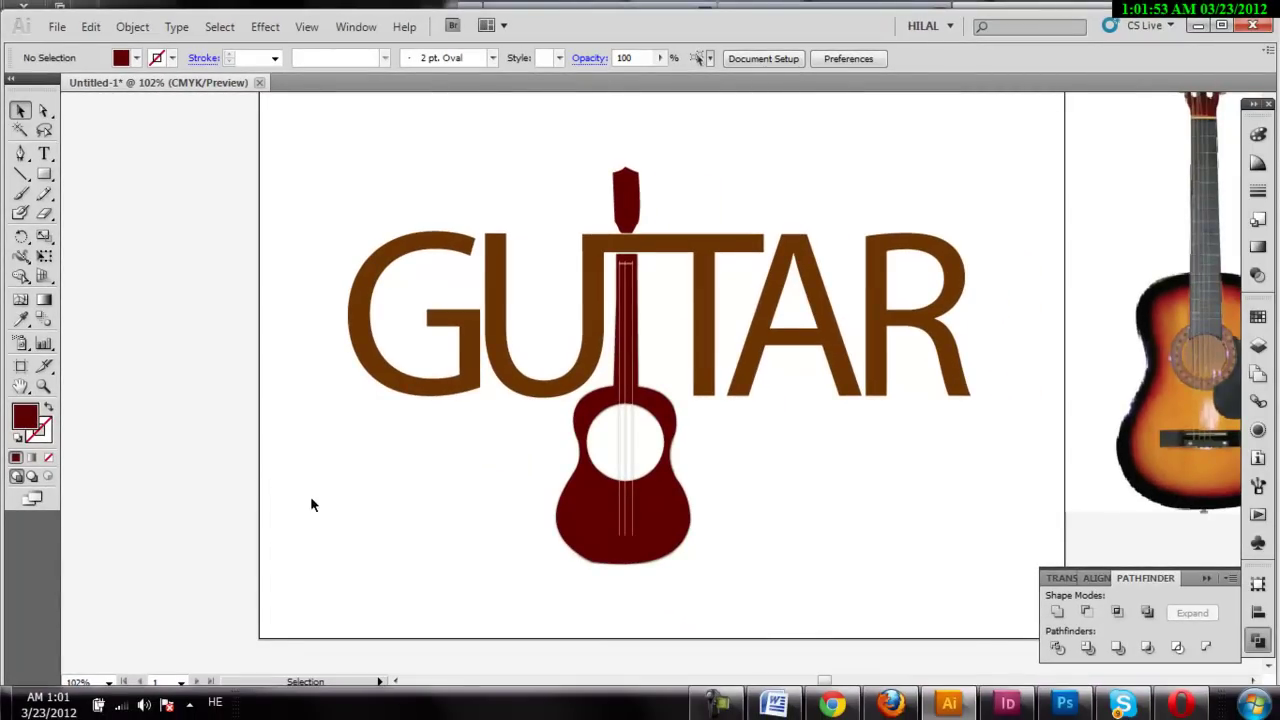
drag(336, 185, 911, 549)
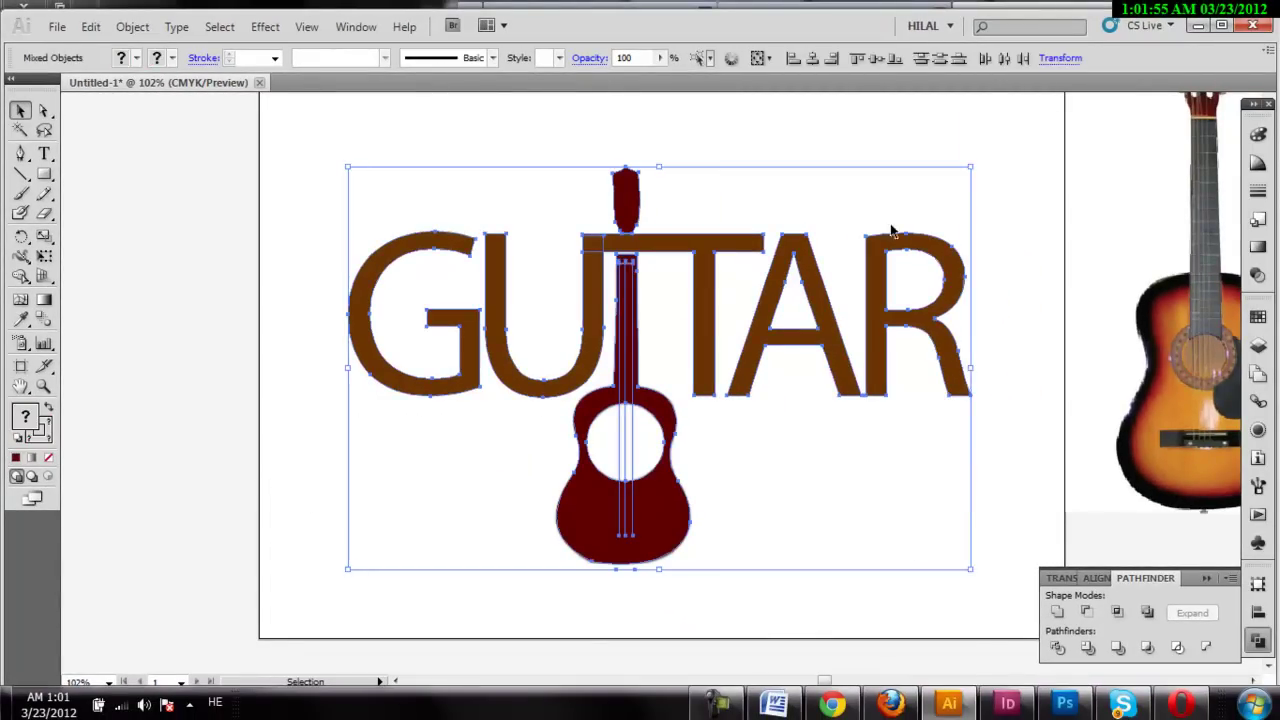
right_click(893, 270)
click(930, 346)
drag(1071, 170, 968, 175)
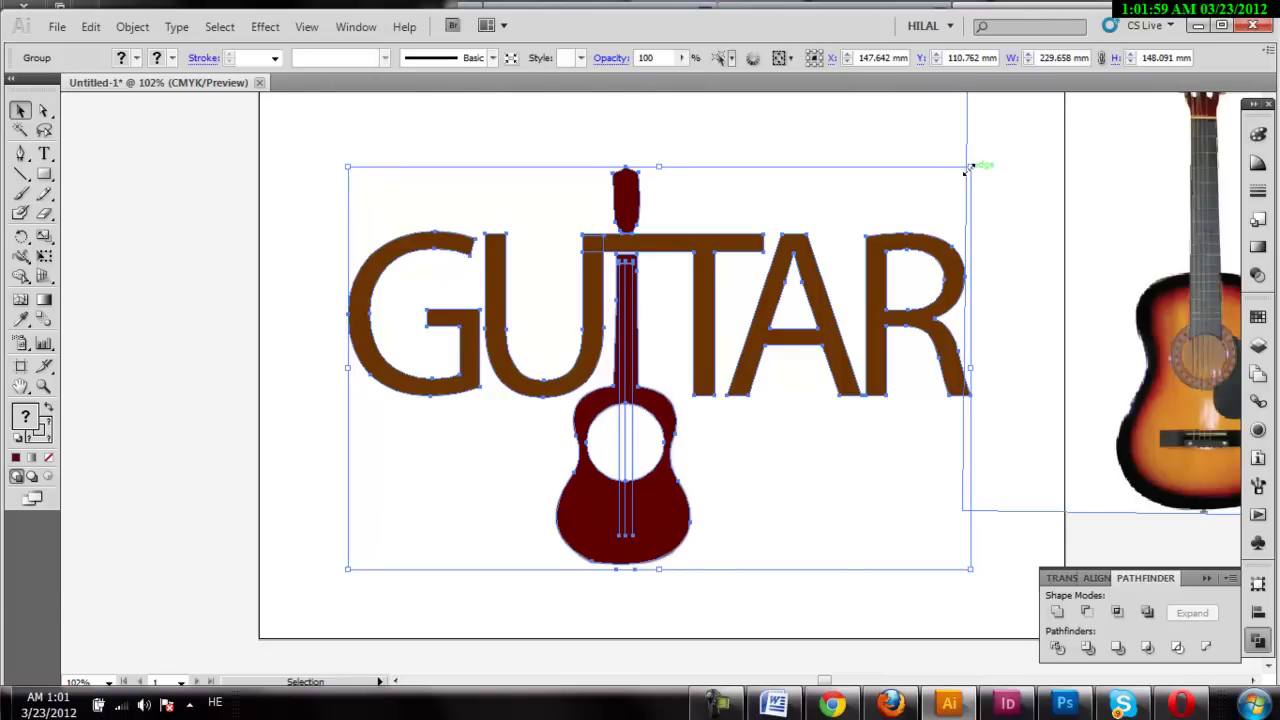
drag(968, 170, 546, 443)
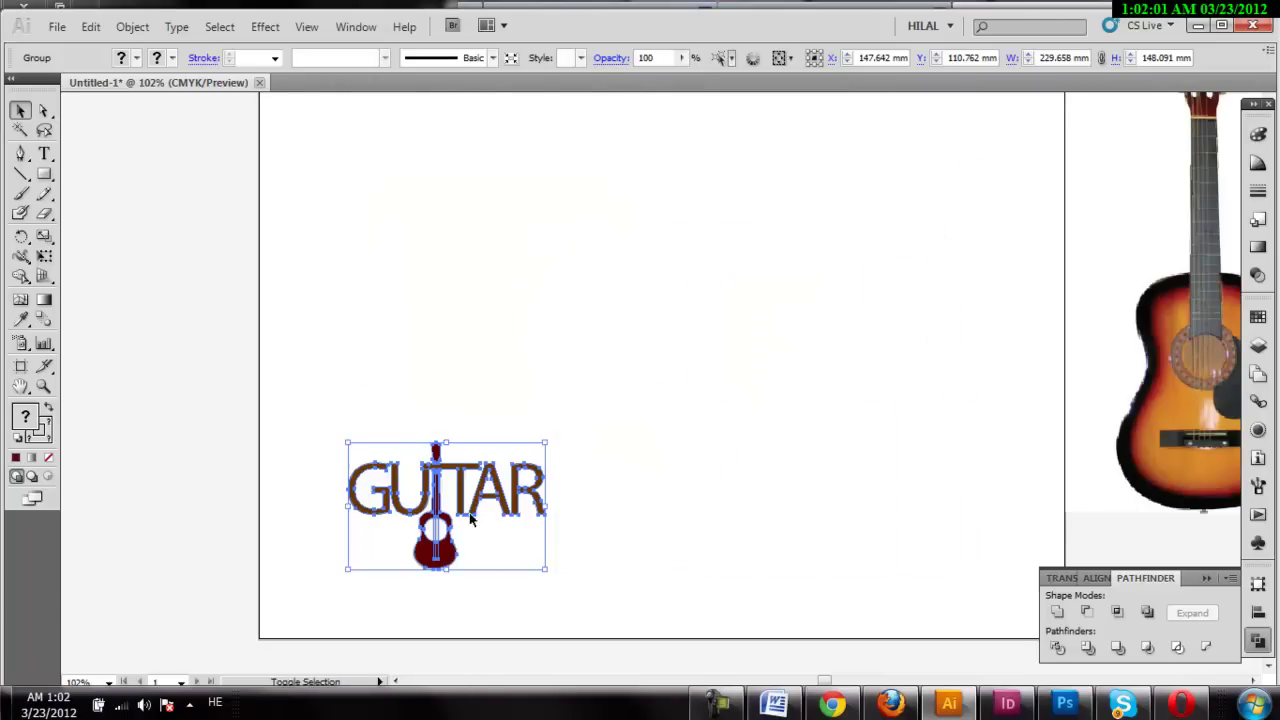
drag(470, 519, 603, 316)
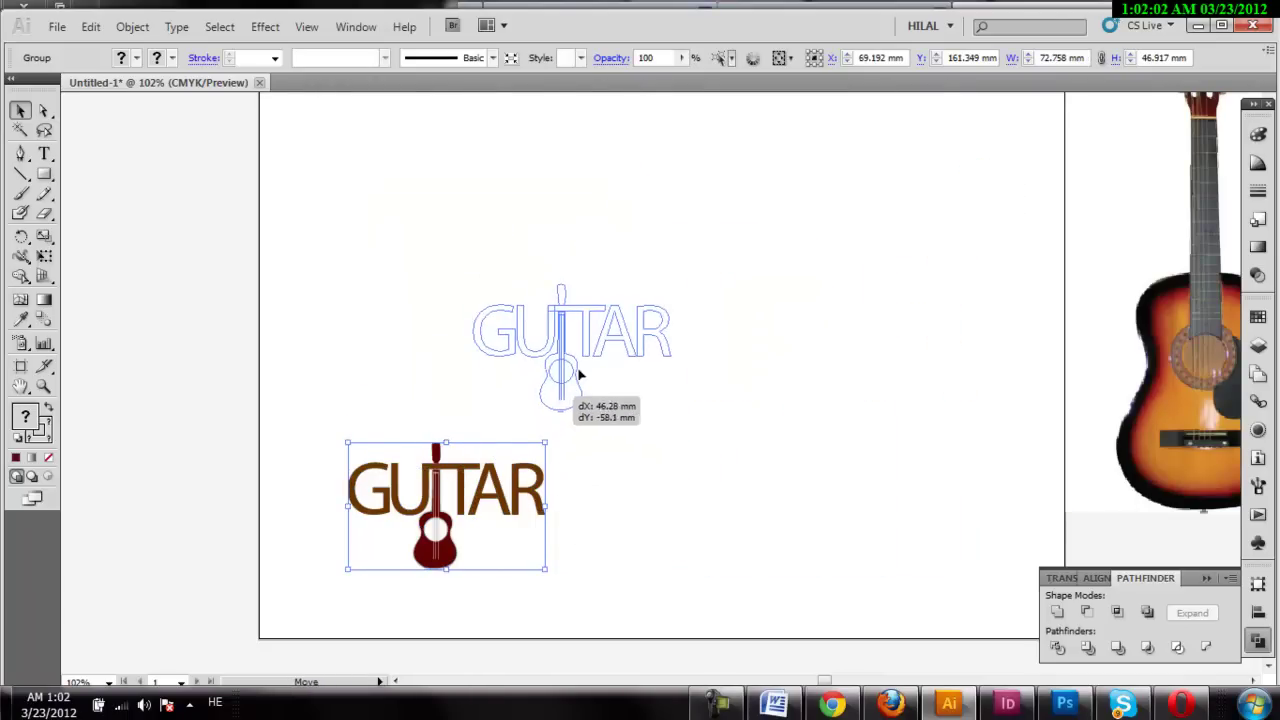
click(591, 503)
- Place the guitar photo beside the logo at X 203.26 mm, Y 101.287 mm
mouse_move(1140, 454)
mouse_down()
mouse_move(717, 490)
mouse_move(741, 534)
mouse_up()
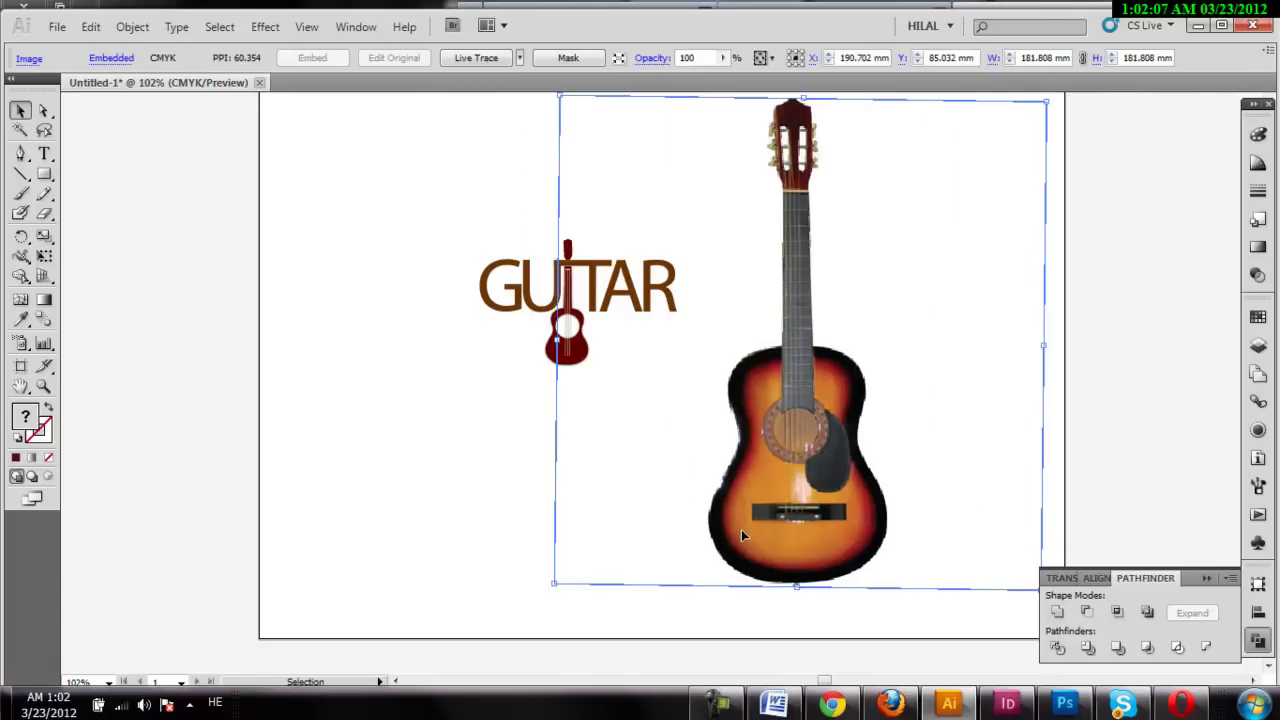
click(455, 461)
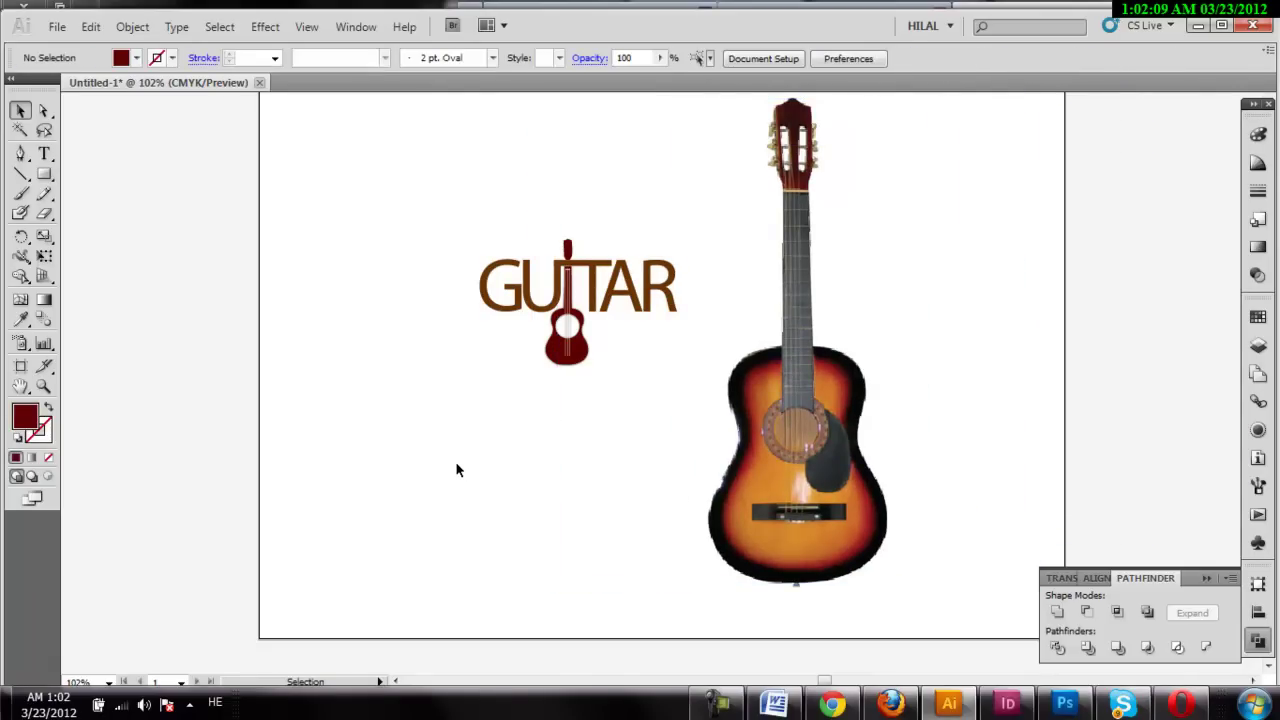
click(740, 532)
key(a)
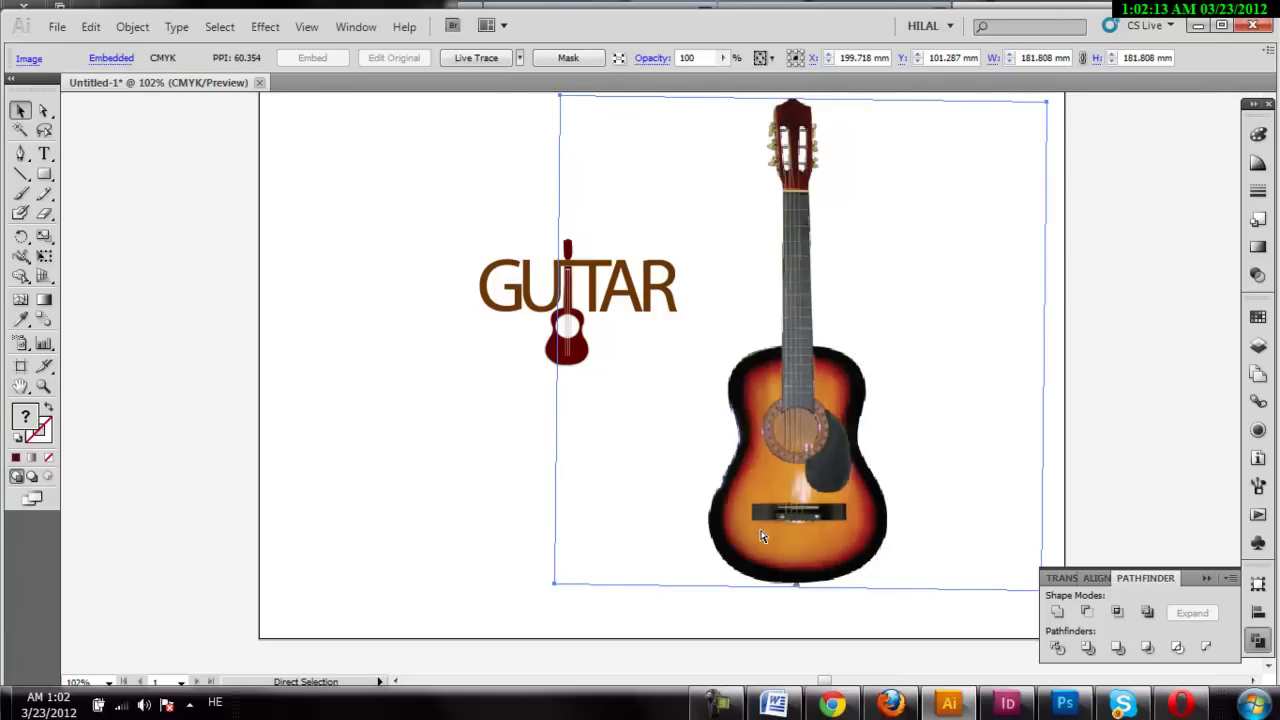
key(v)
mouse_move(760, 532)
mouse_down()
mouse_move(617, 543)
mouse_move(826, 546)
mouse_move(814, 543)
mouse_up()
click(519, 486)
click(762, 505)
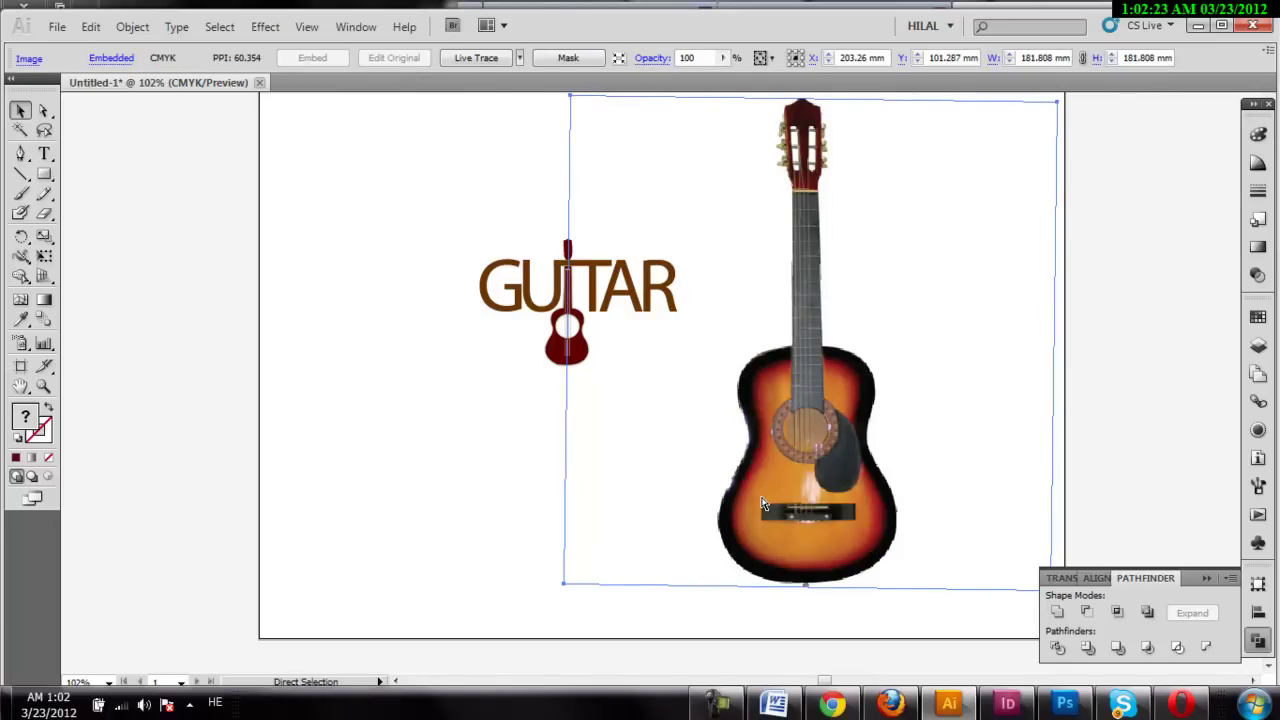
- Delete the guitar photo and enlarge the logo group to 163.403 × 105.367 mm
key(Delete)
drag(746, 392, 389, 217)
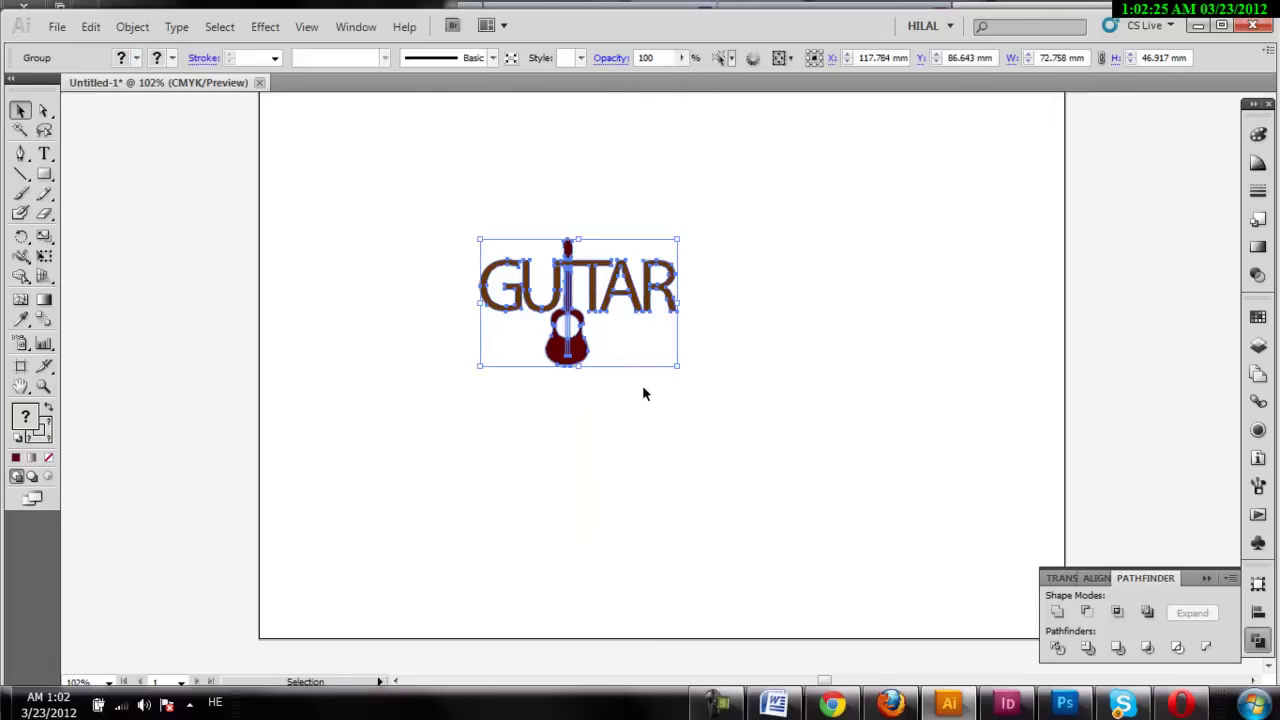
drag(677, 365, 963, 515)
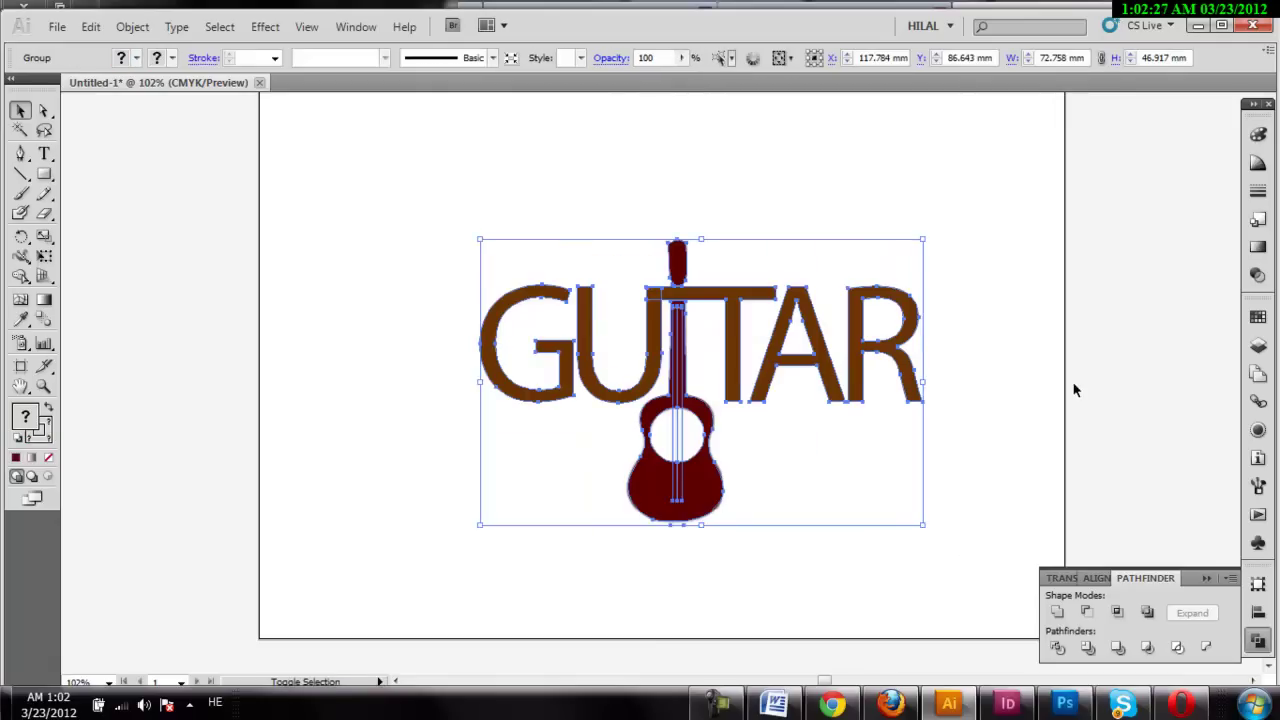
click(1039, 367)
- Apply a drop shadow to the whole GUITAR logo group
click(726, 358)
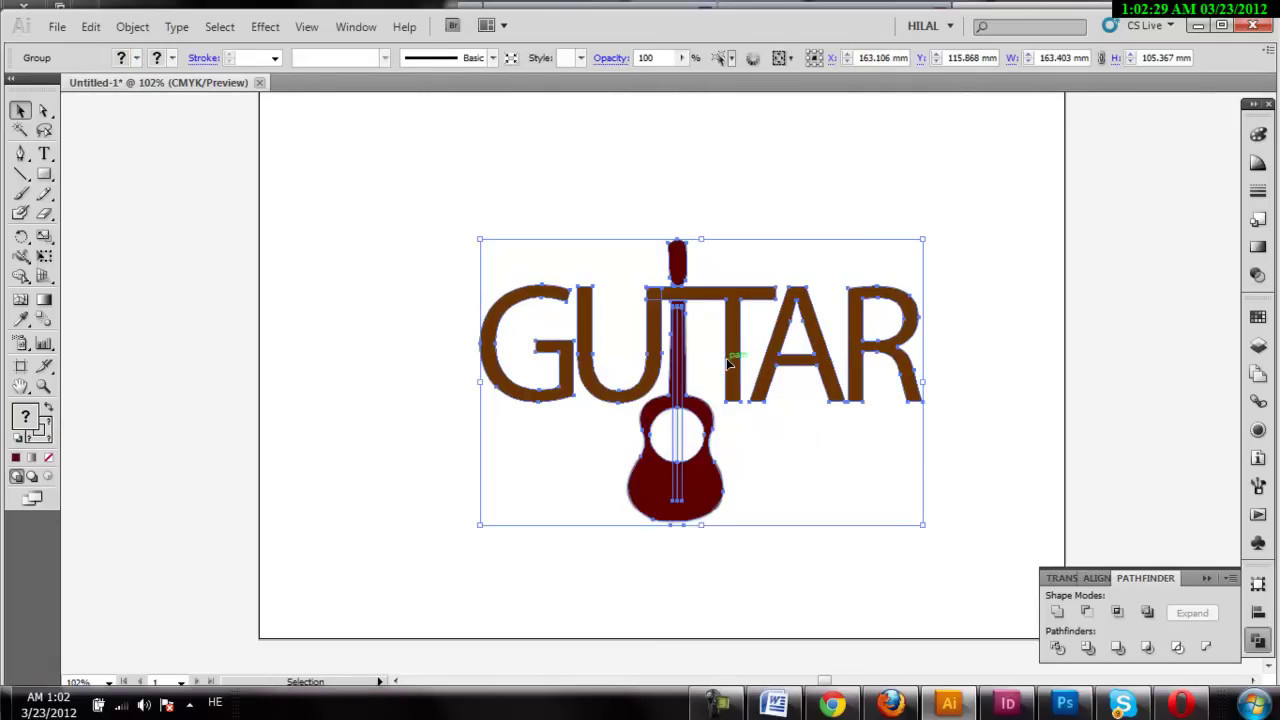
click(265, 26)
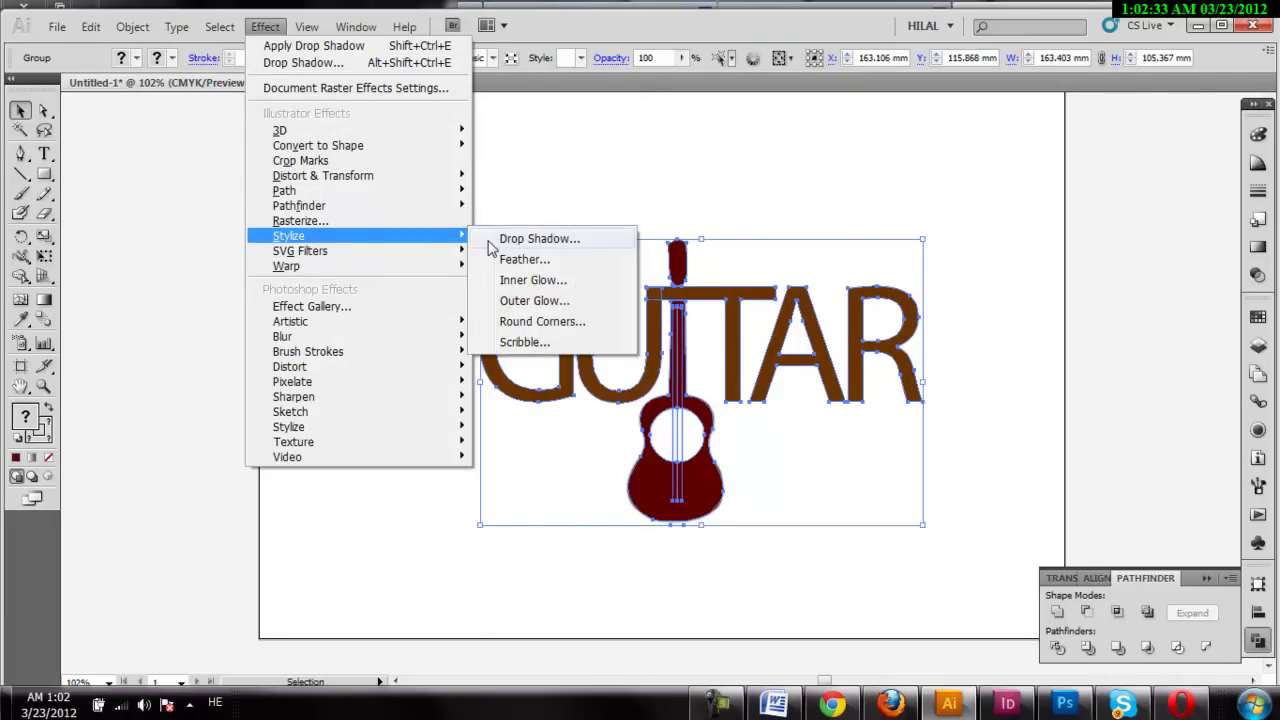
mouse_move(289, 235)
click(492, 240)
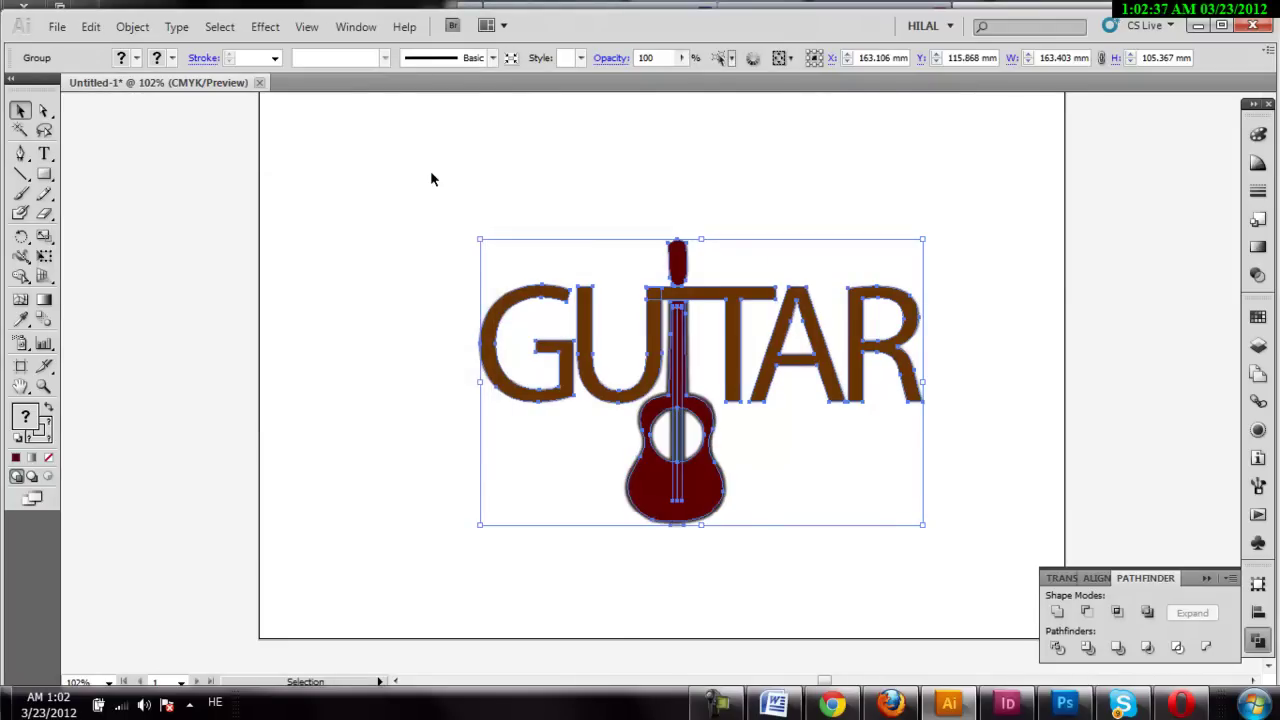
click(432, 178)
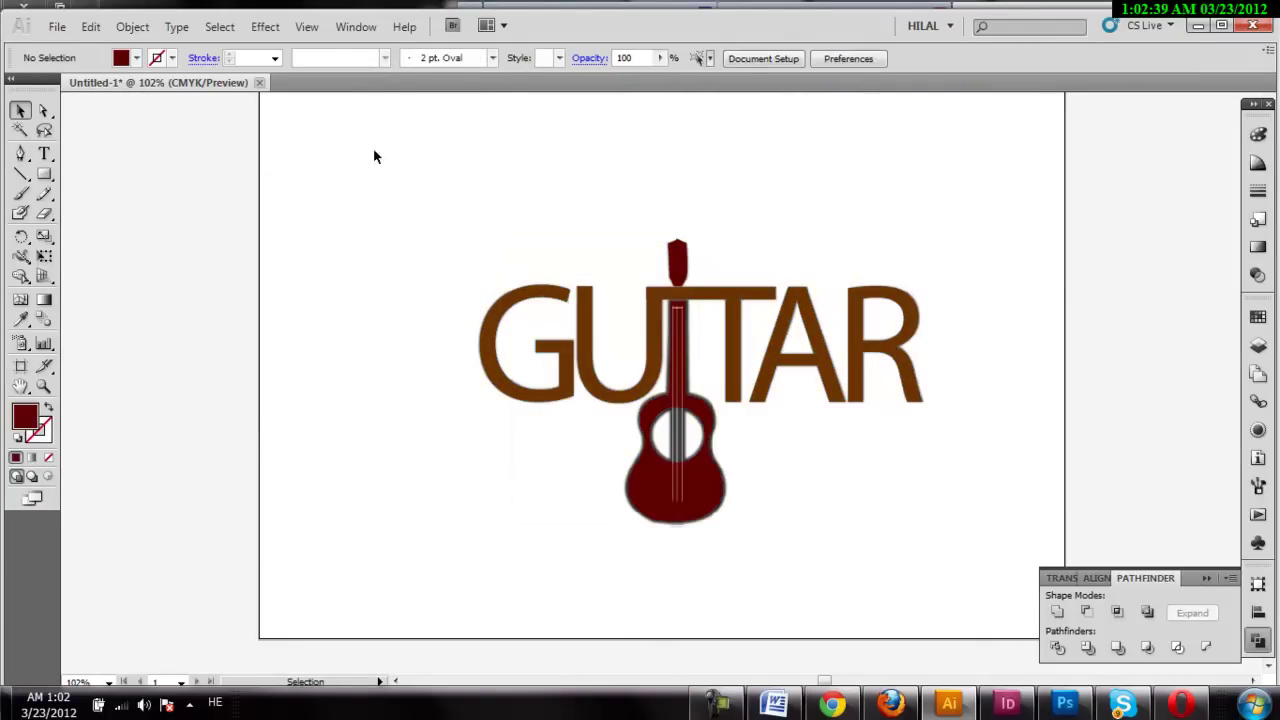
- Move the GUITAR logo slightly up and to the left on the artboard
drag(694, 513, 640, 452)
click(763, 547)
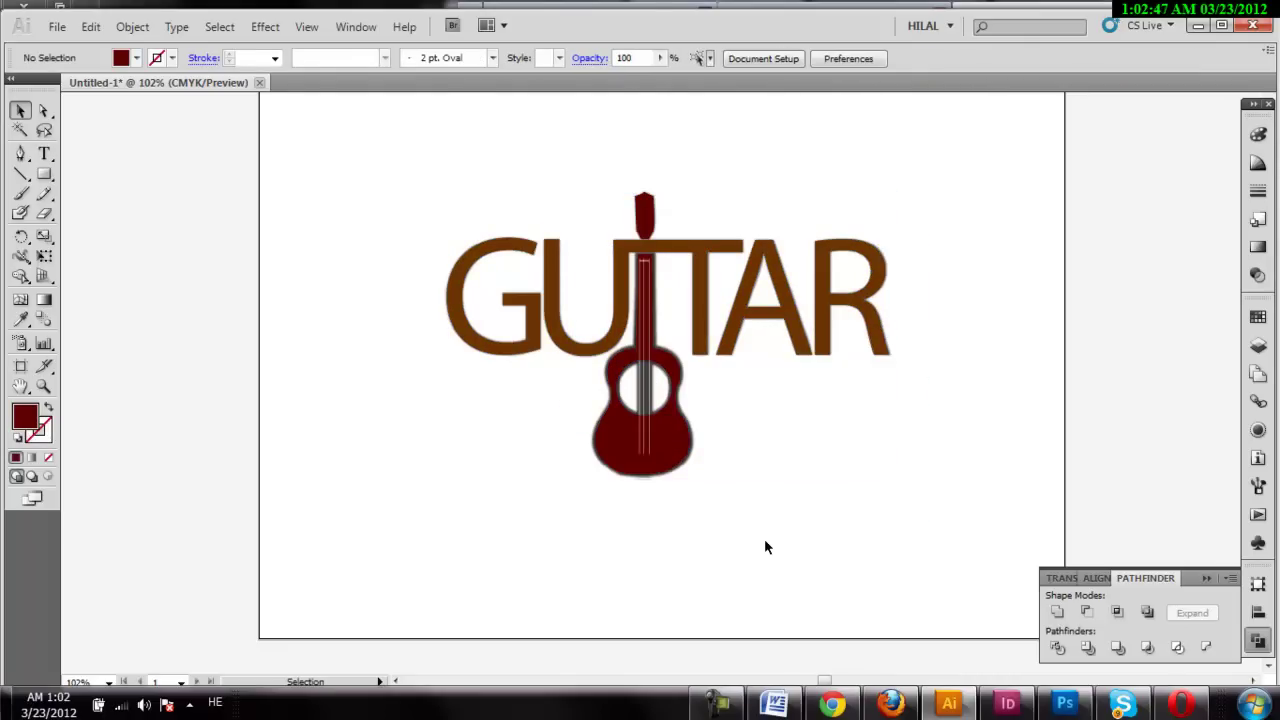
drag(724, 474, 1090, 380)
click(718, 705)
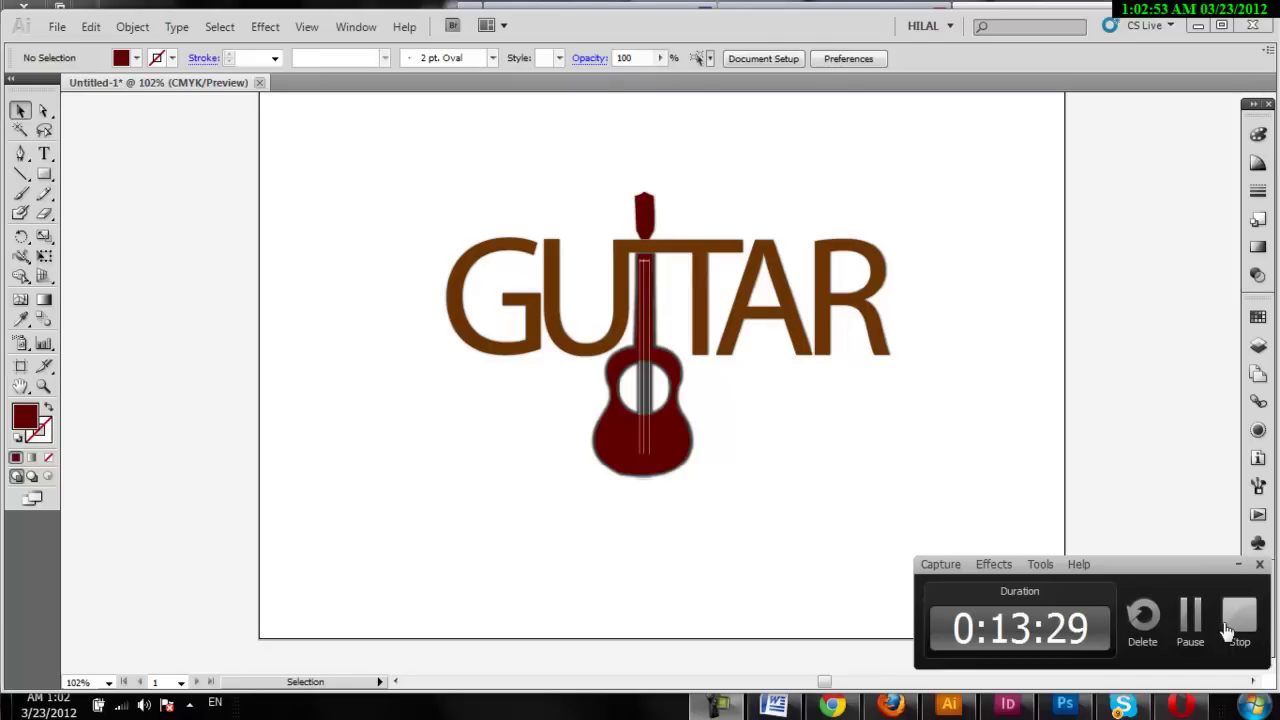
- Zoom in to 150% and pan to inspect the finished logo
click(43, 386)
drag(332, 138, 970, 528)
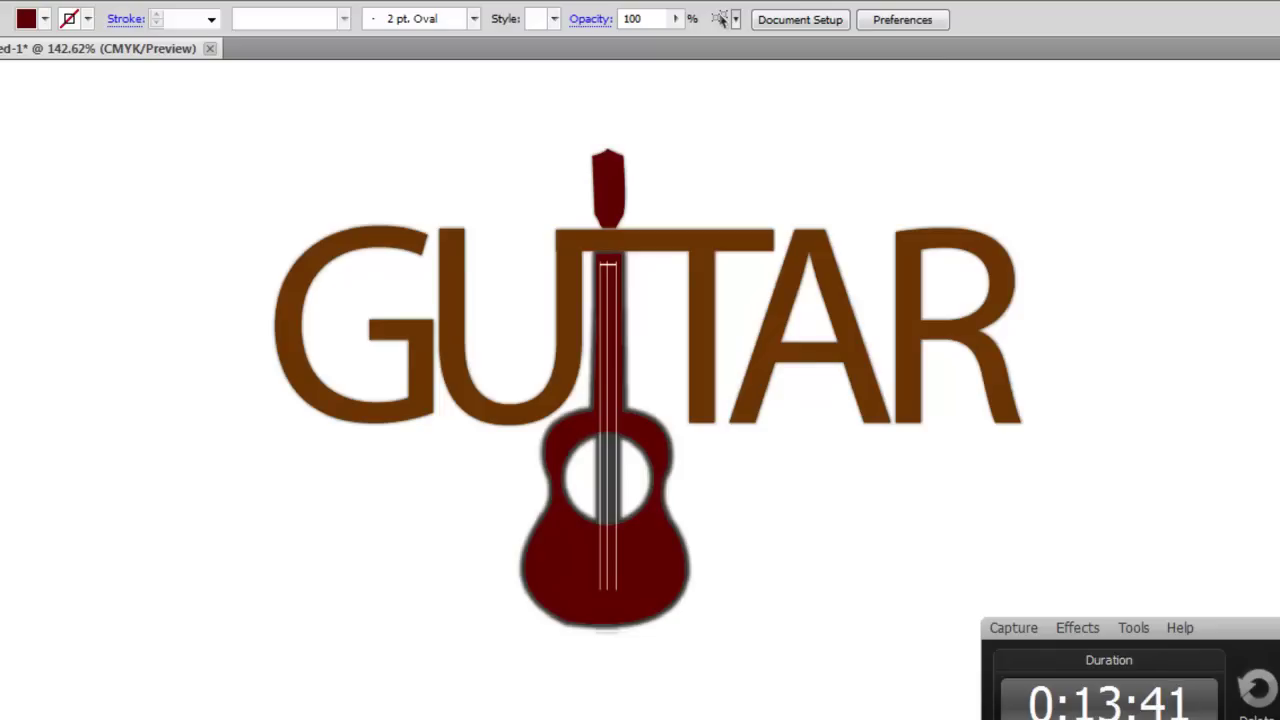
click(1269, 525)
drag(255, 279, 890, 404)
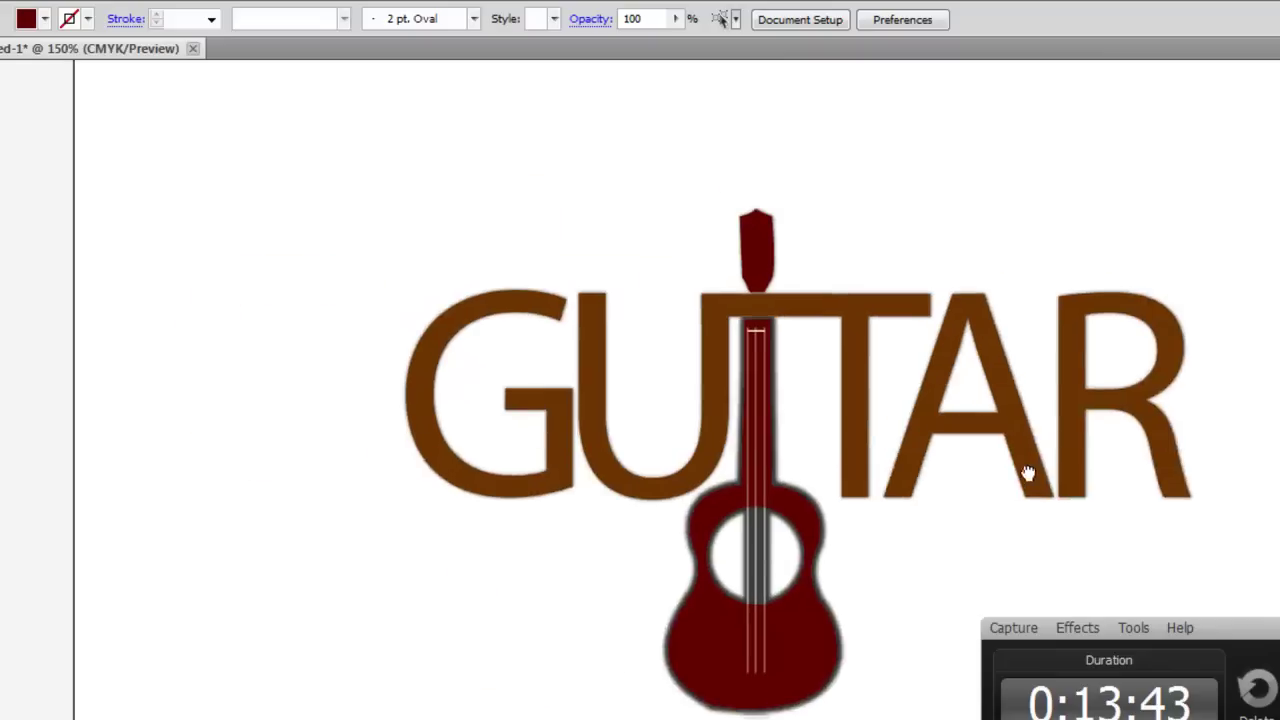